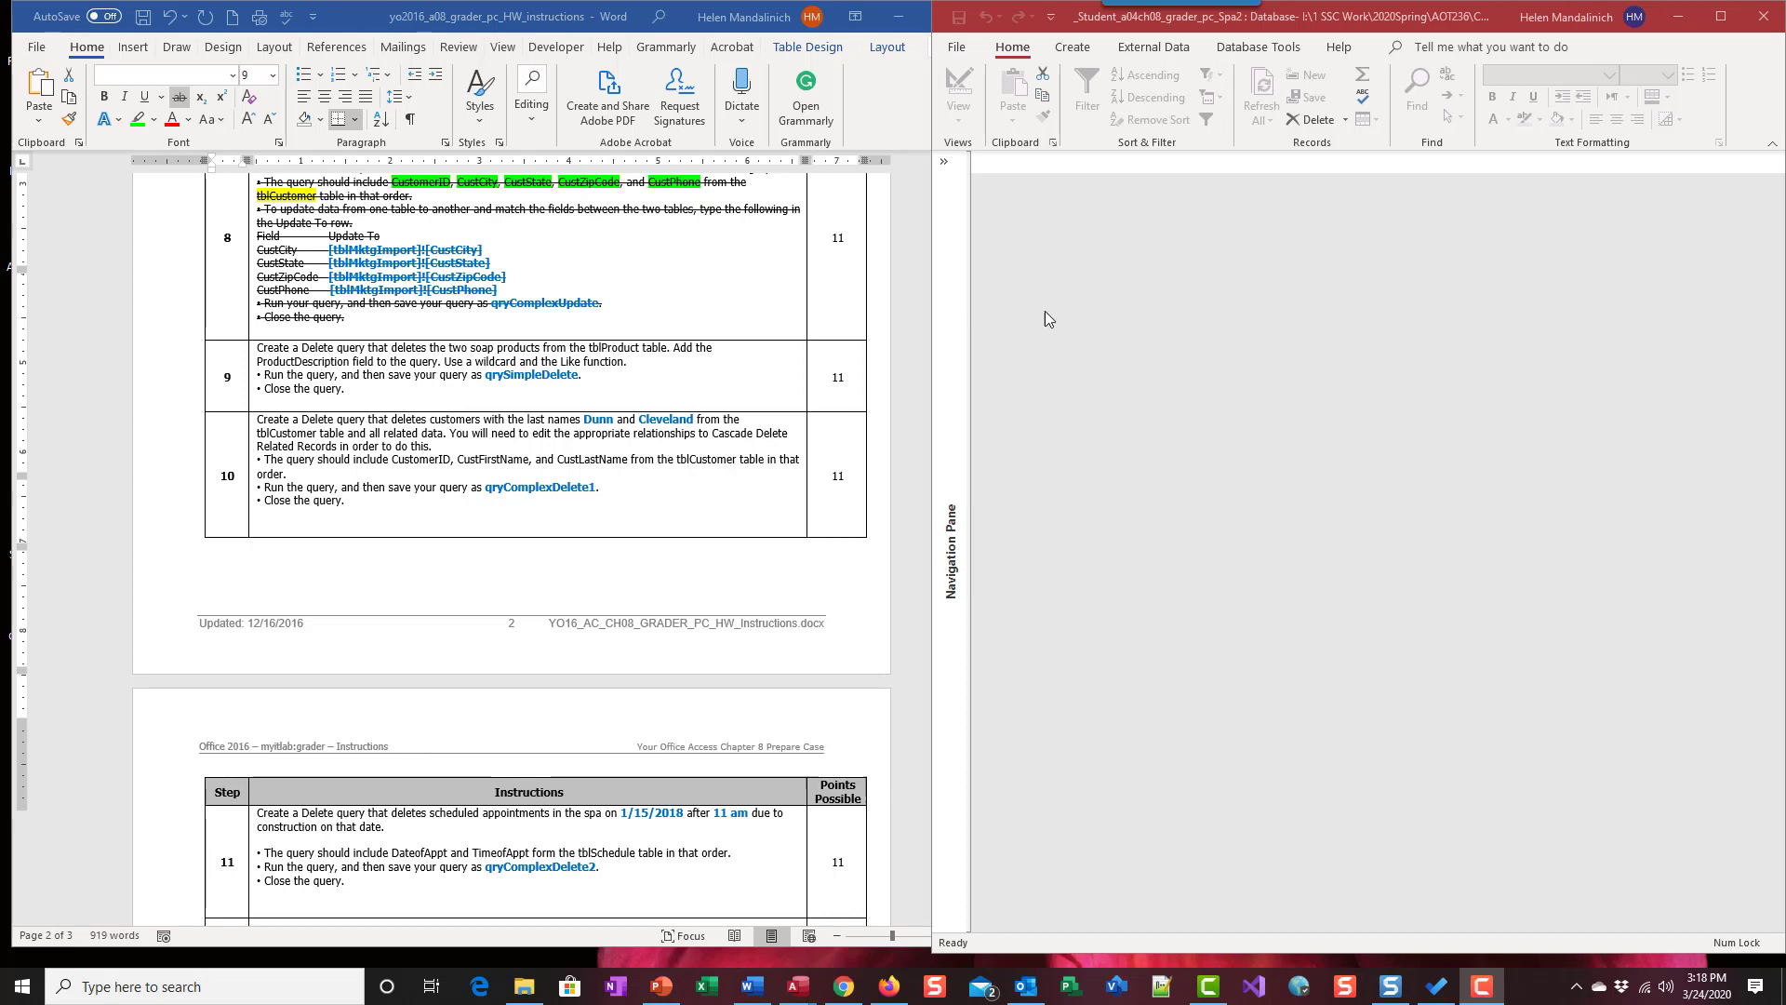
- Examine the tblProduct table and the related purchase records of Lavender Ylang Soap and Renewal Face Soap, closing the table when done
click(943, 161)
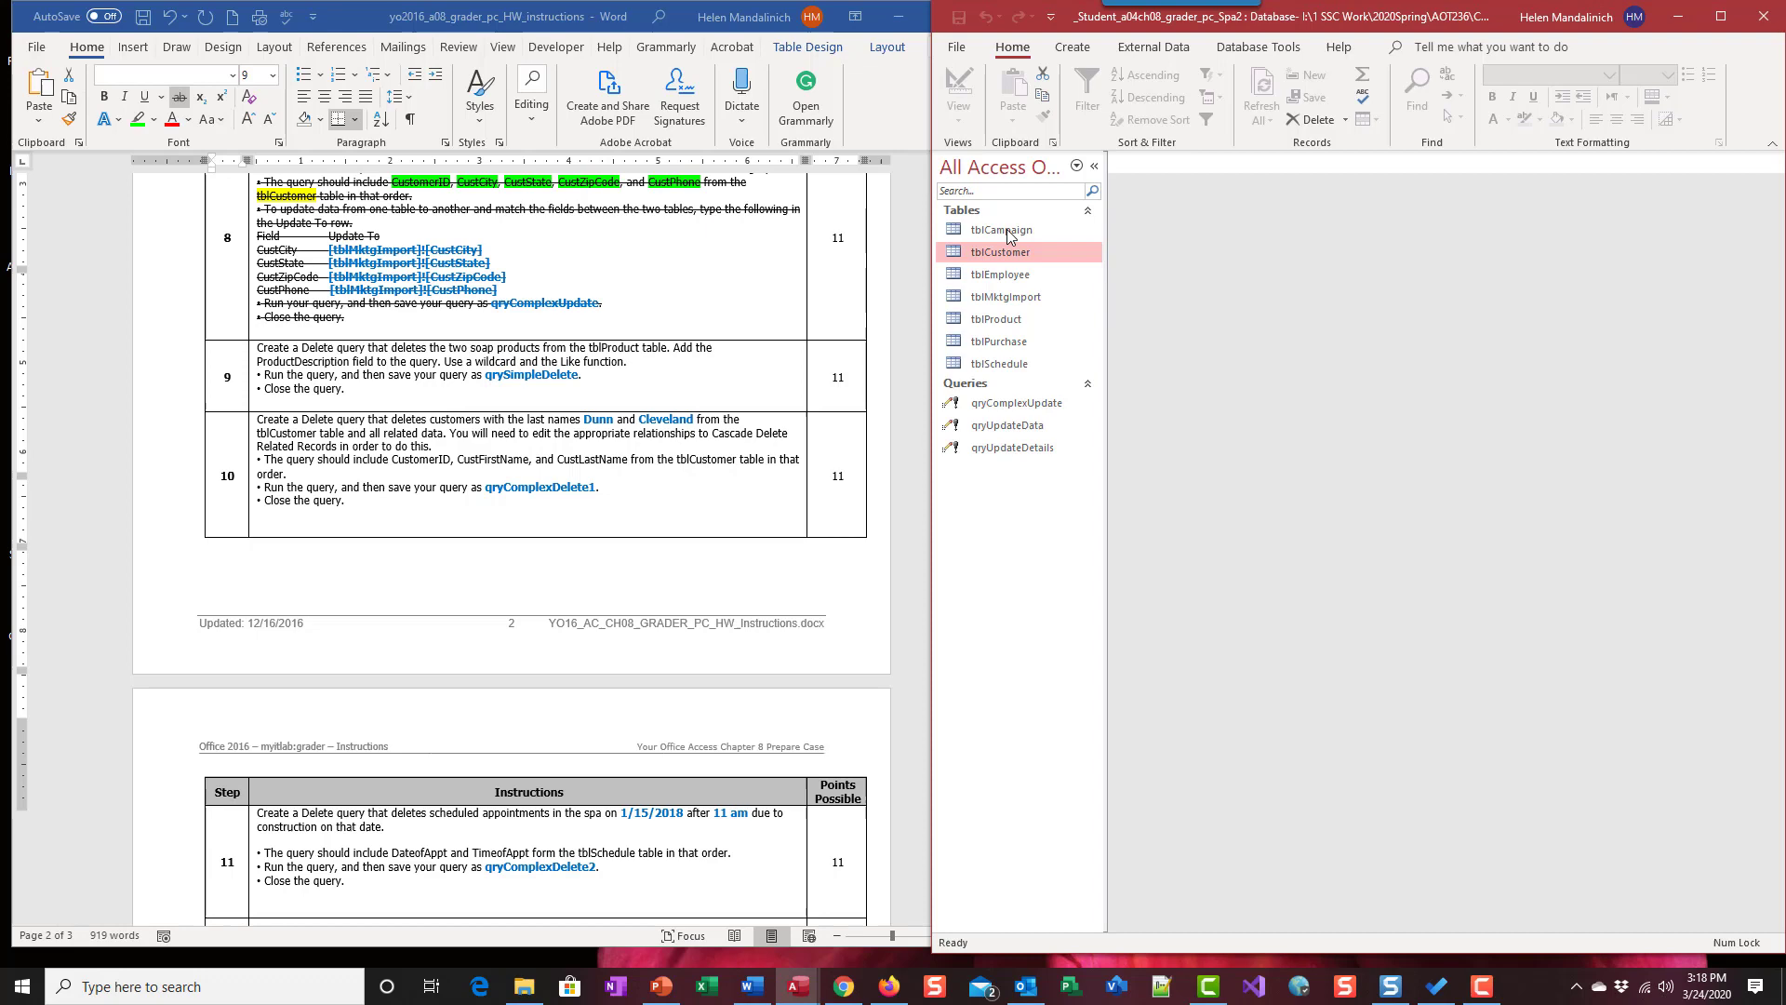
click(1035, 321)
double_click(1035, 321)
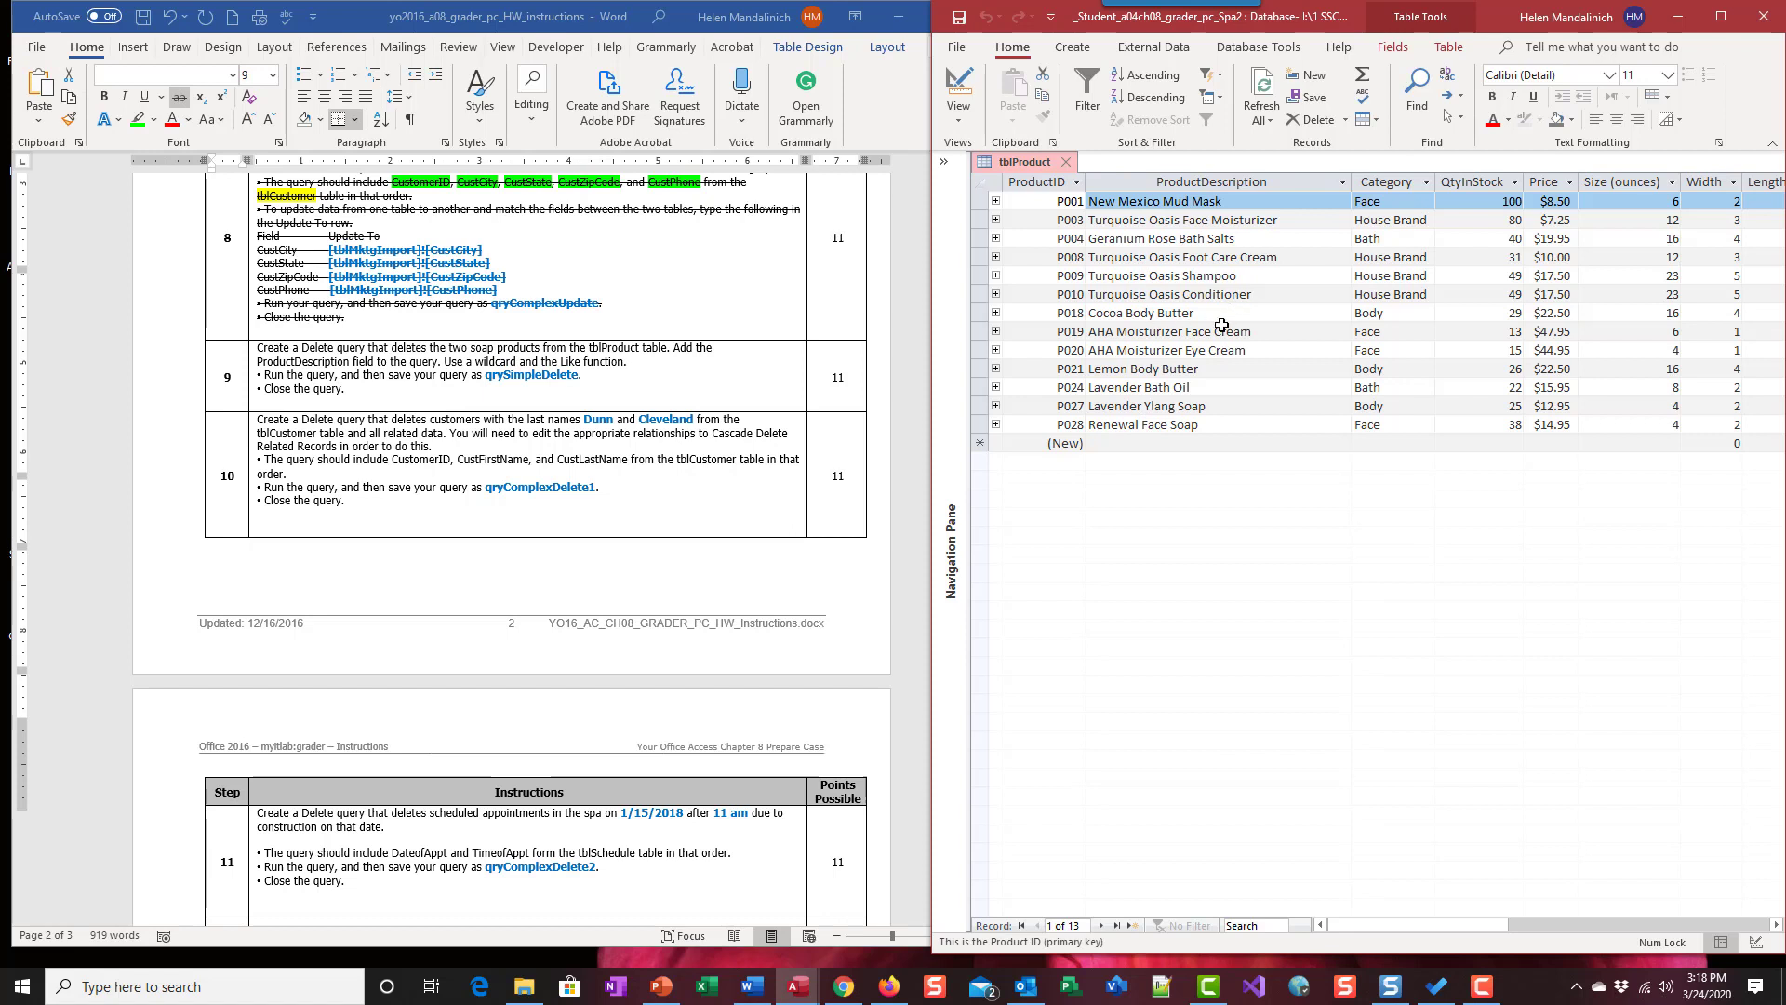
click(996, 406)
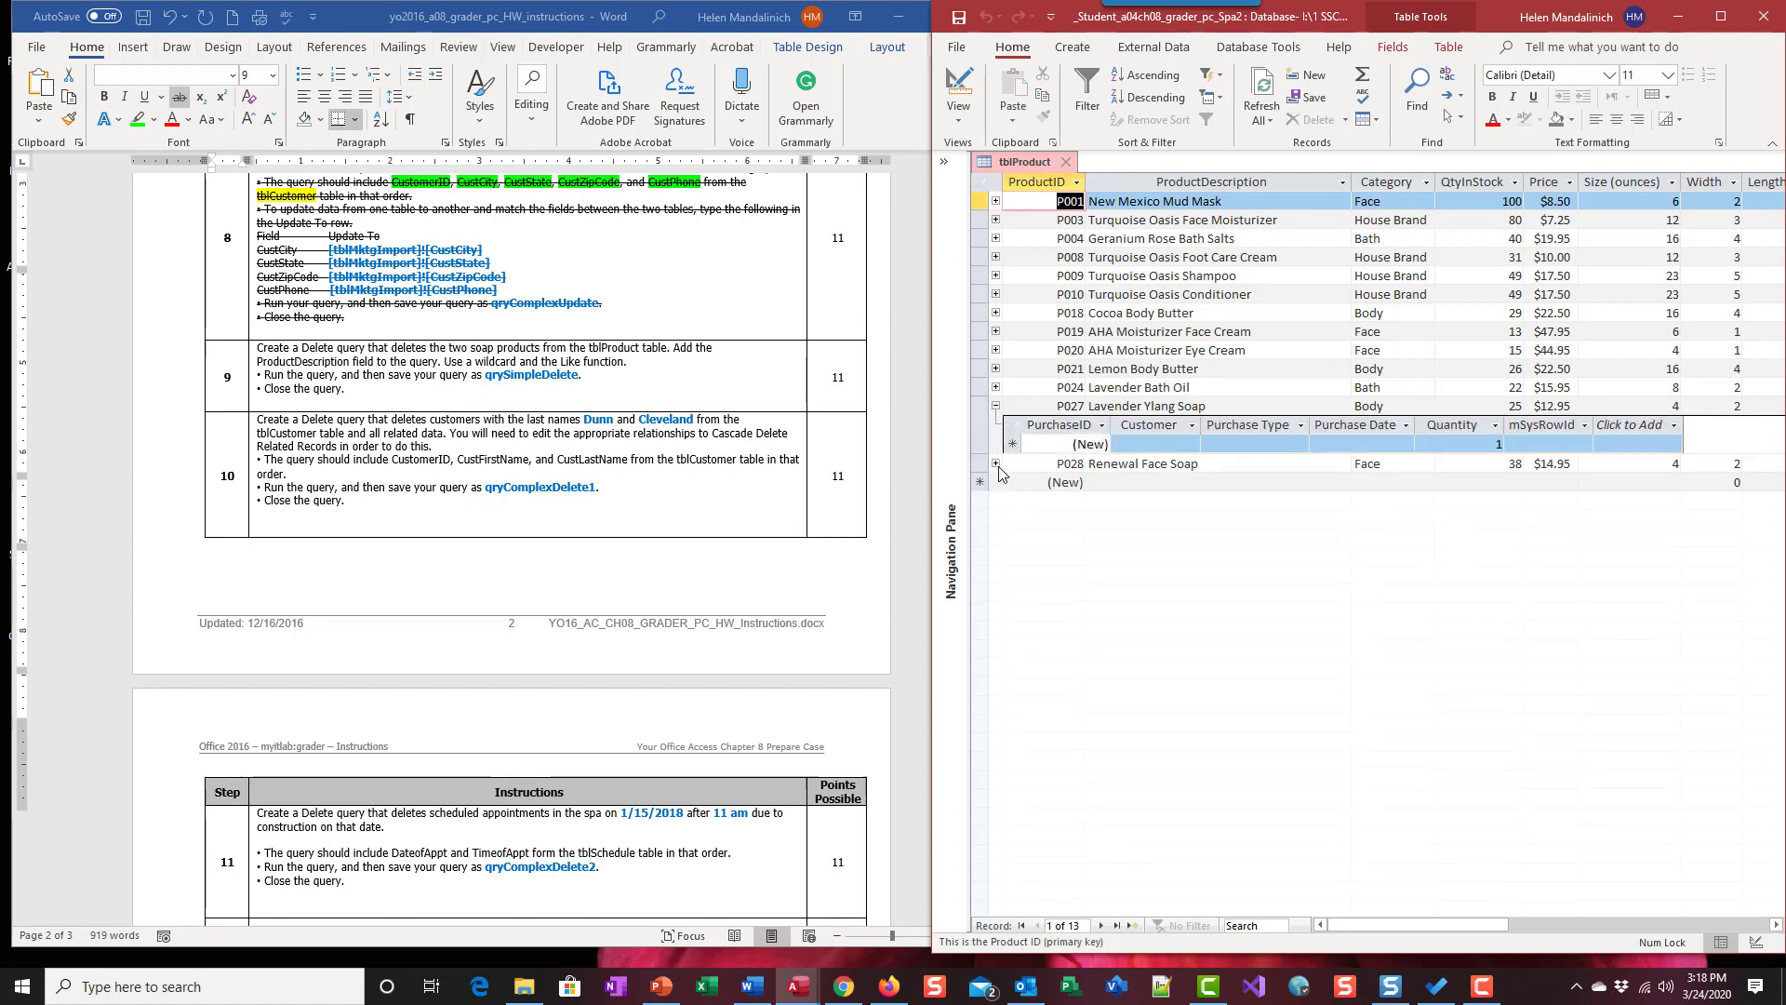
click(996, 464)
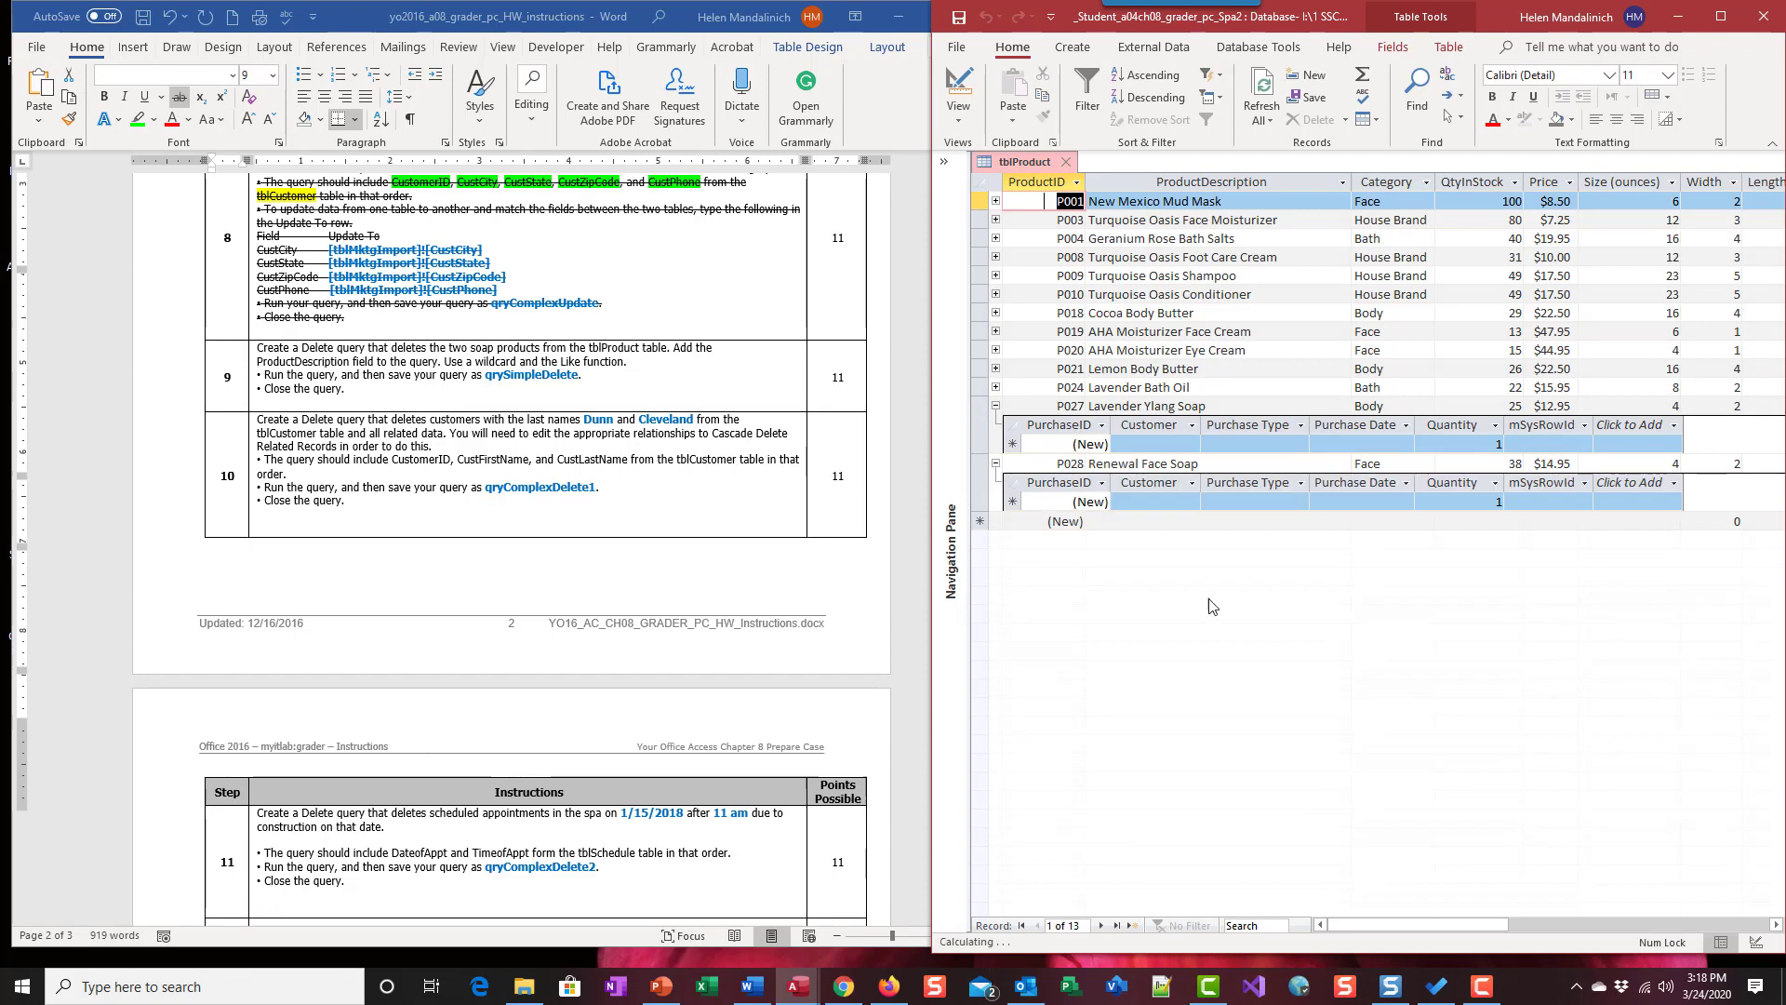
click(995, 464)
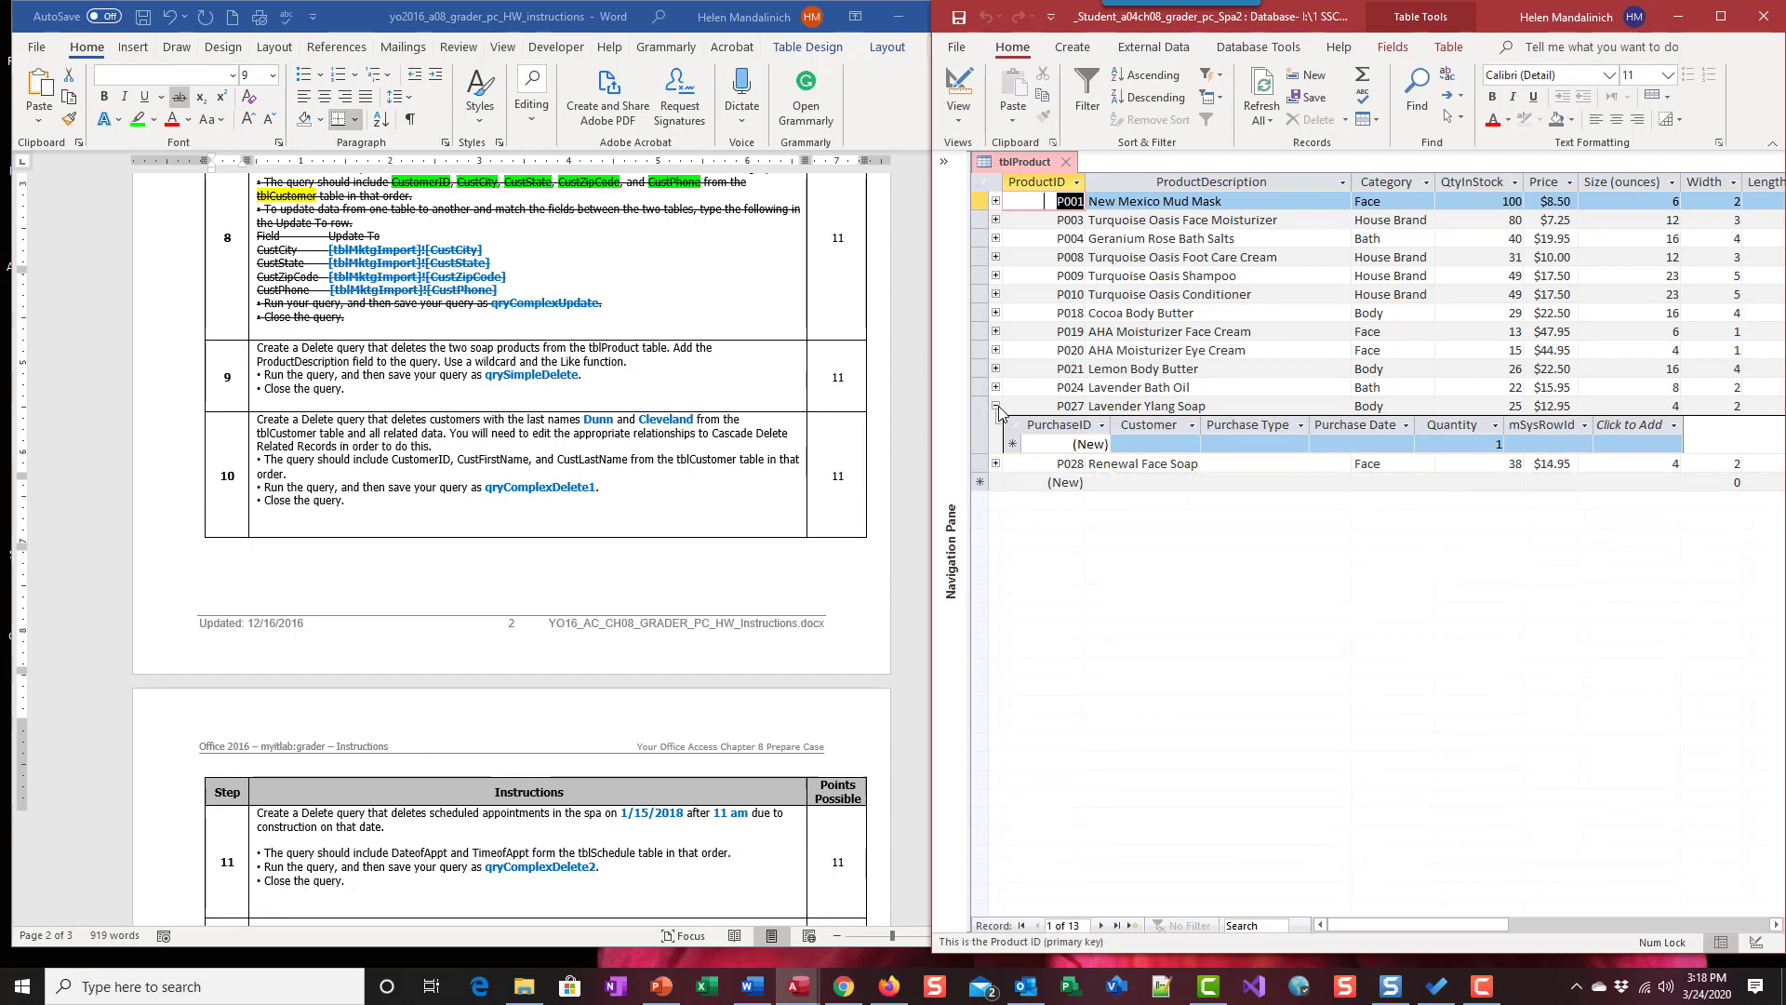
click(997, 406)
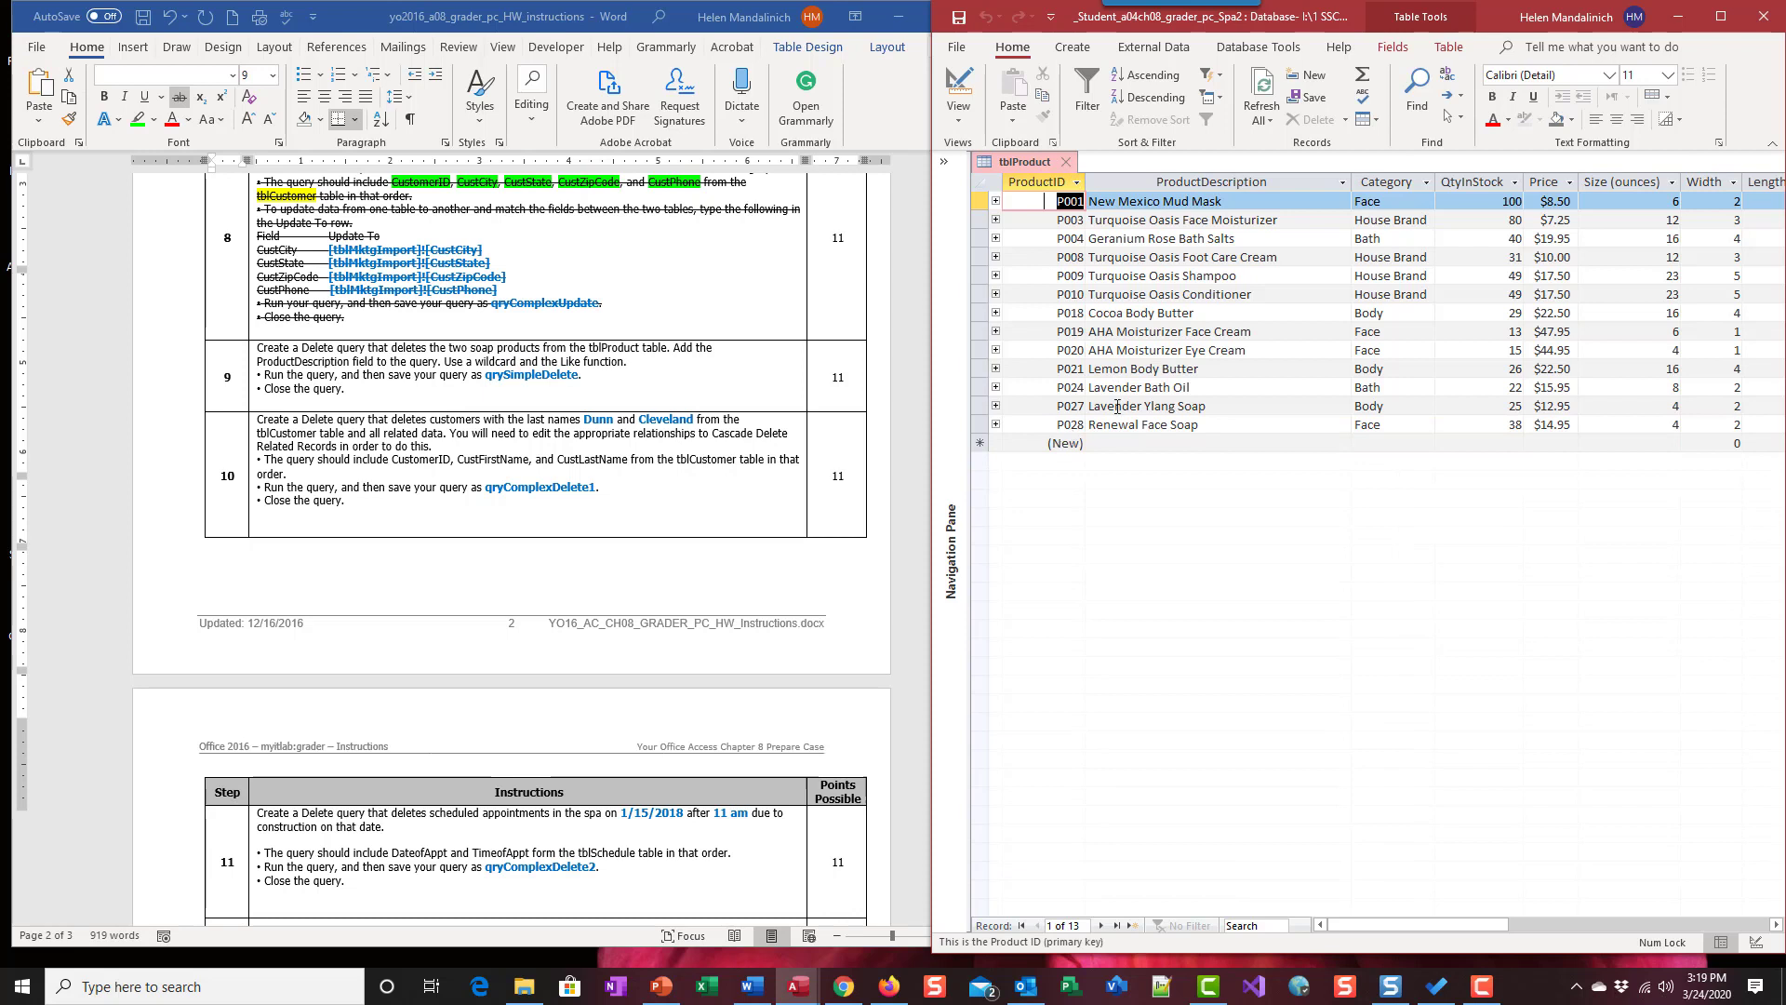
click(1069, 163)
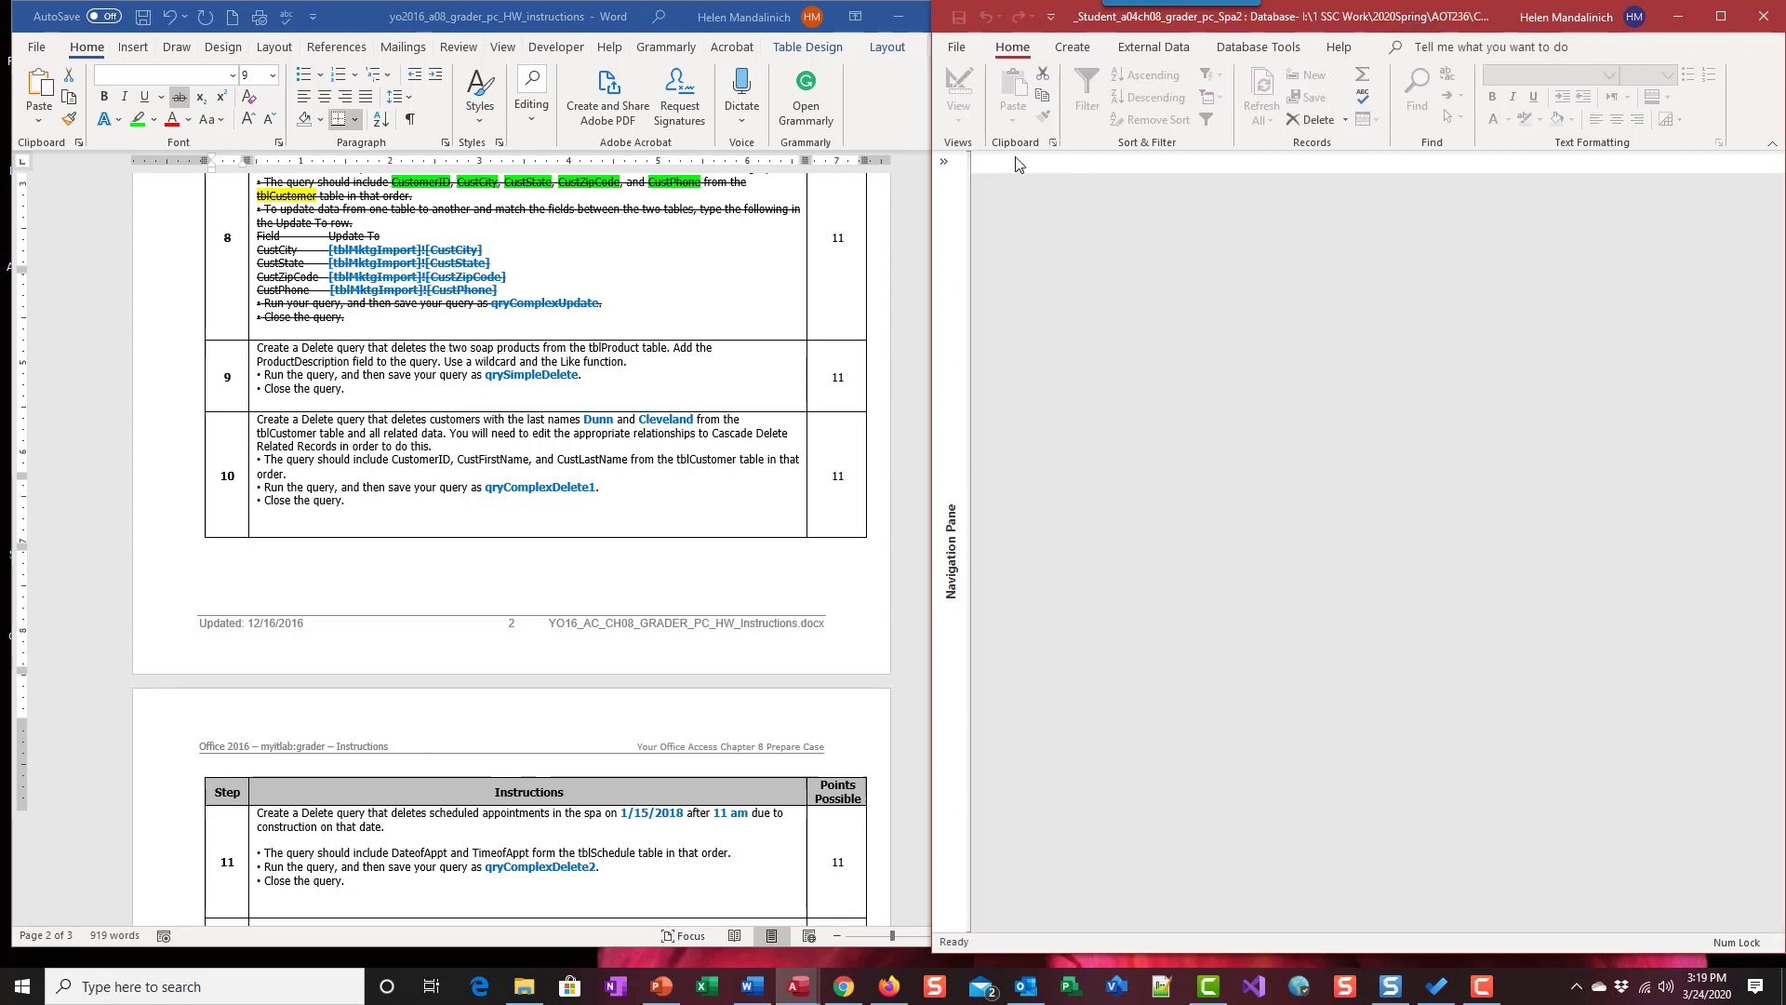
- Start a new query in Design view
click(1073, 47)
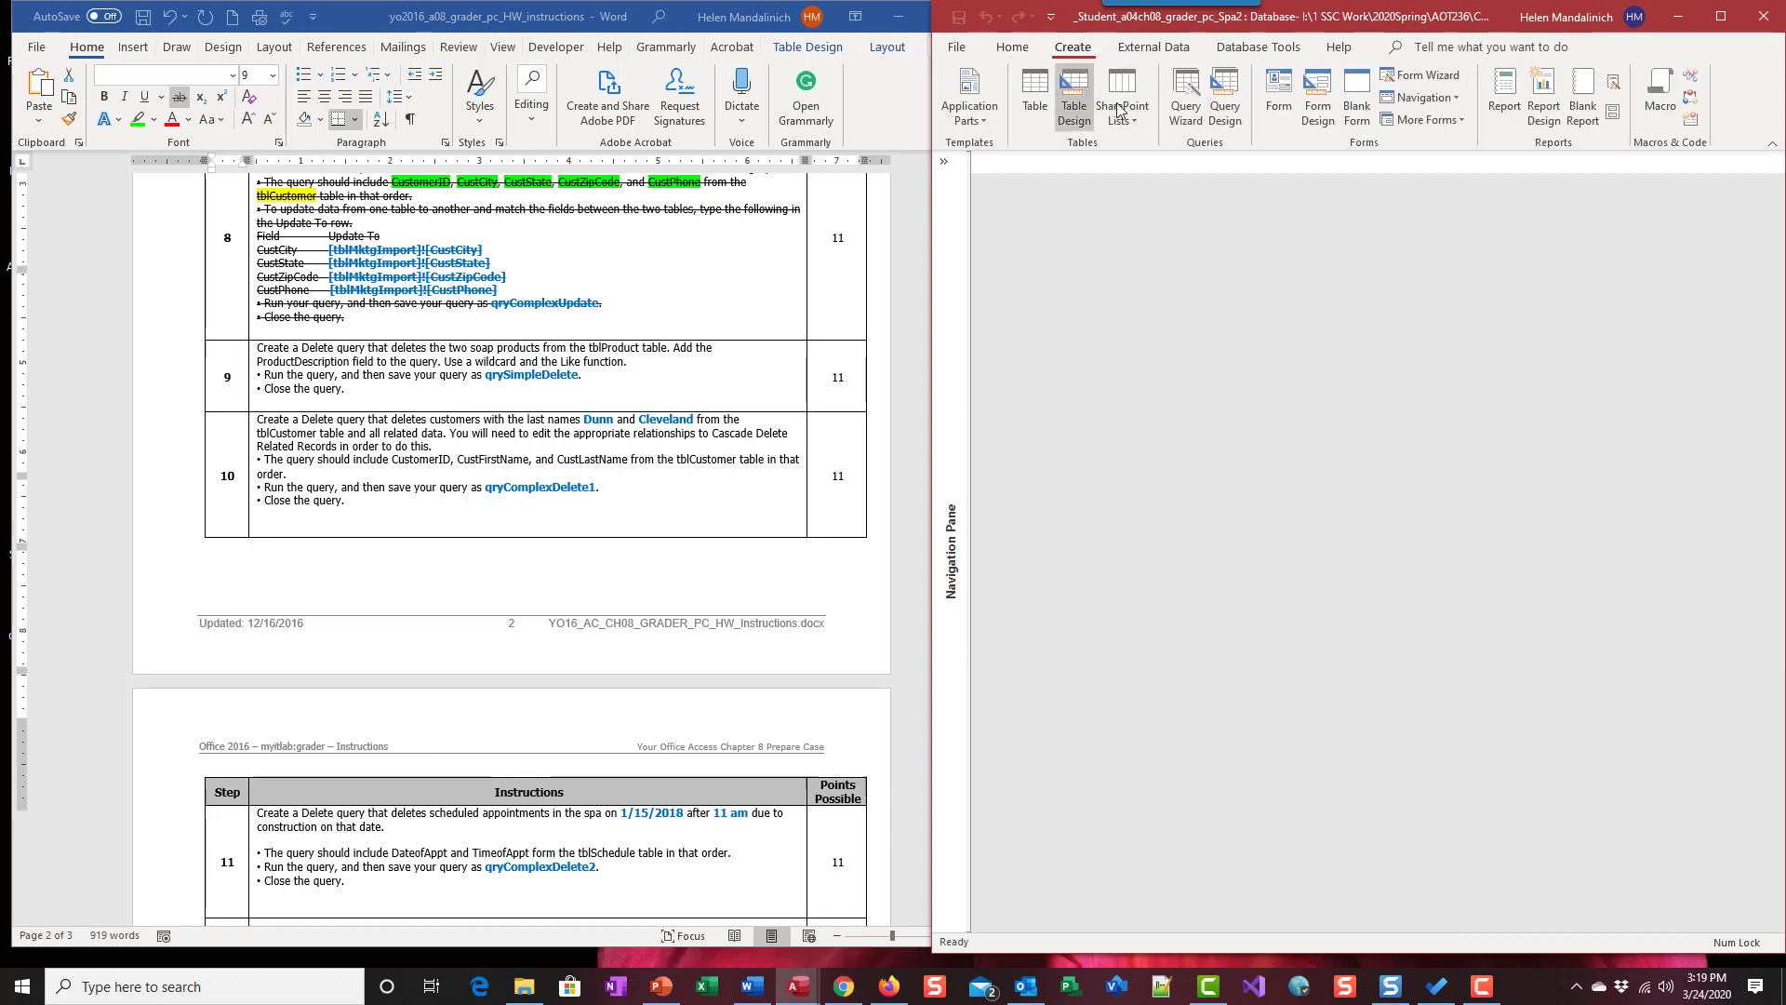
click(1224, 98)
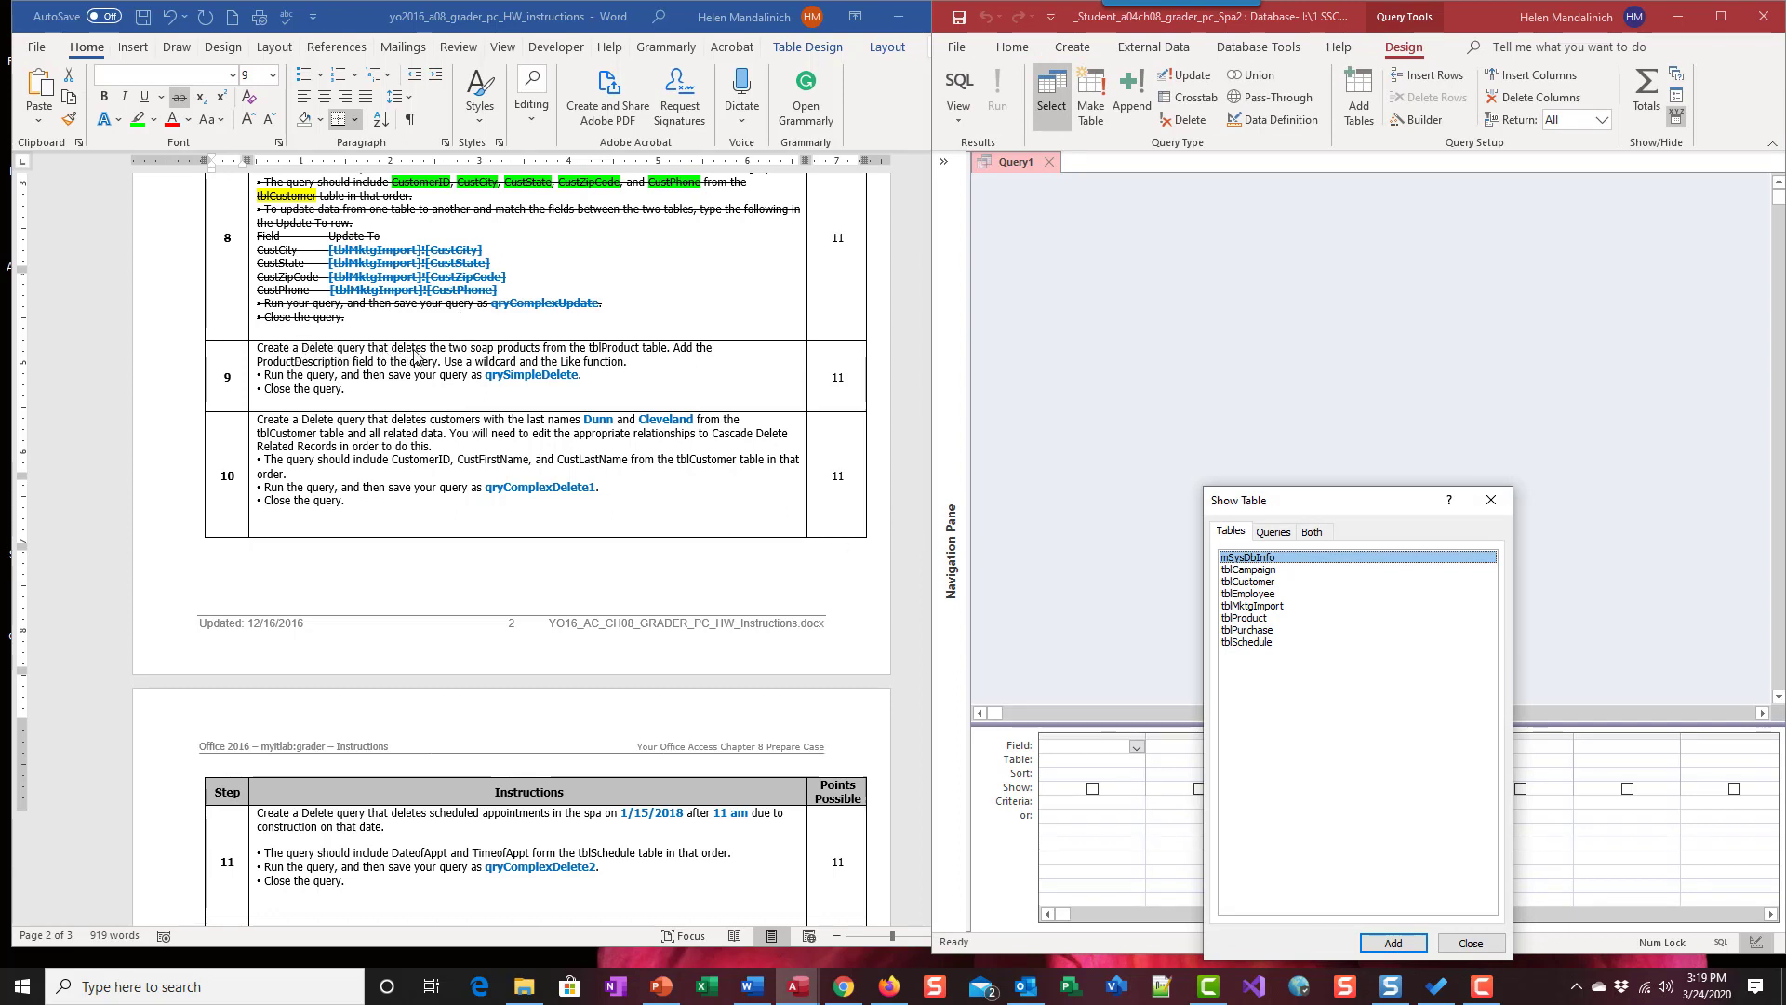
- In the Word instructions, highlight tblProduct in yellow and ProductDescription in bright green within step 9
click(655, 351)
double_click(655, 351)
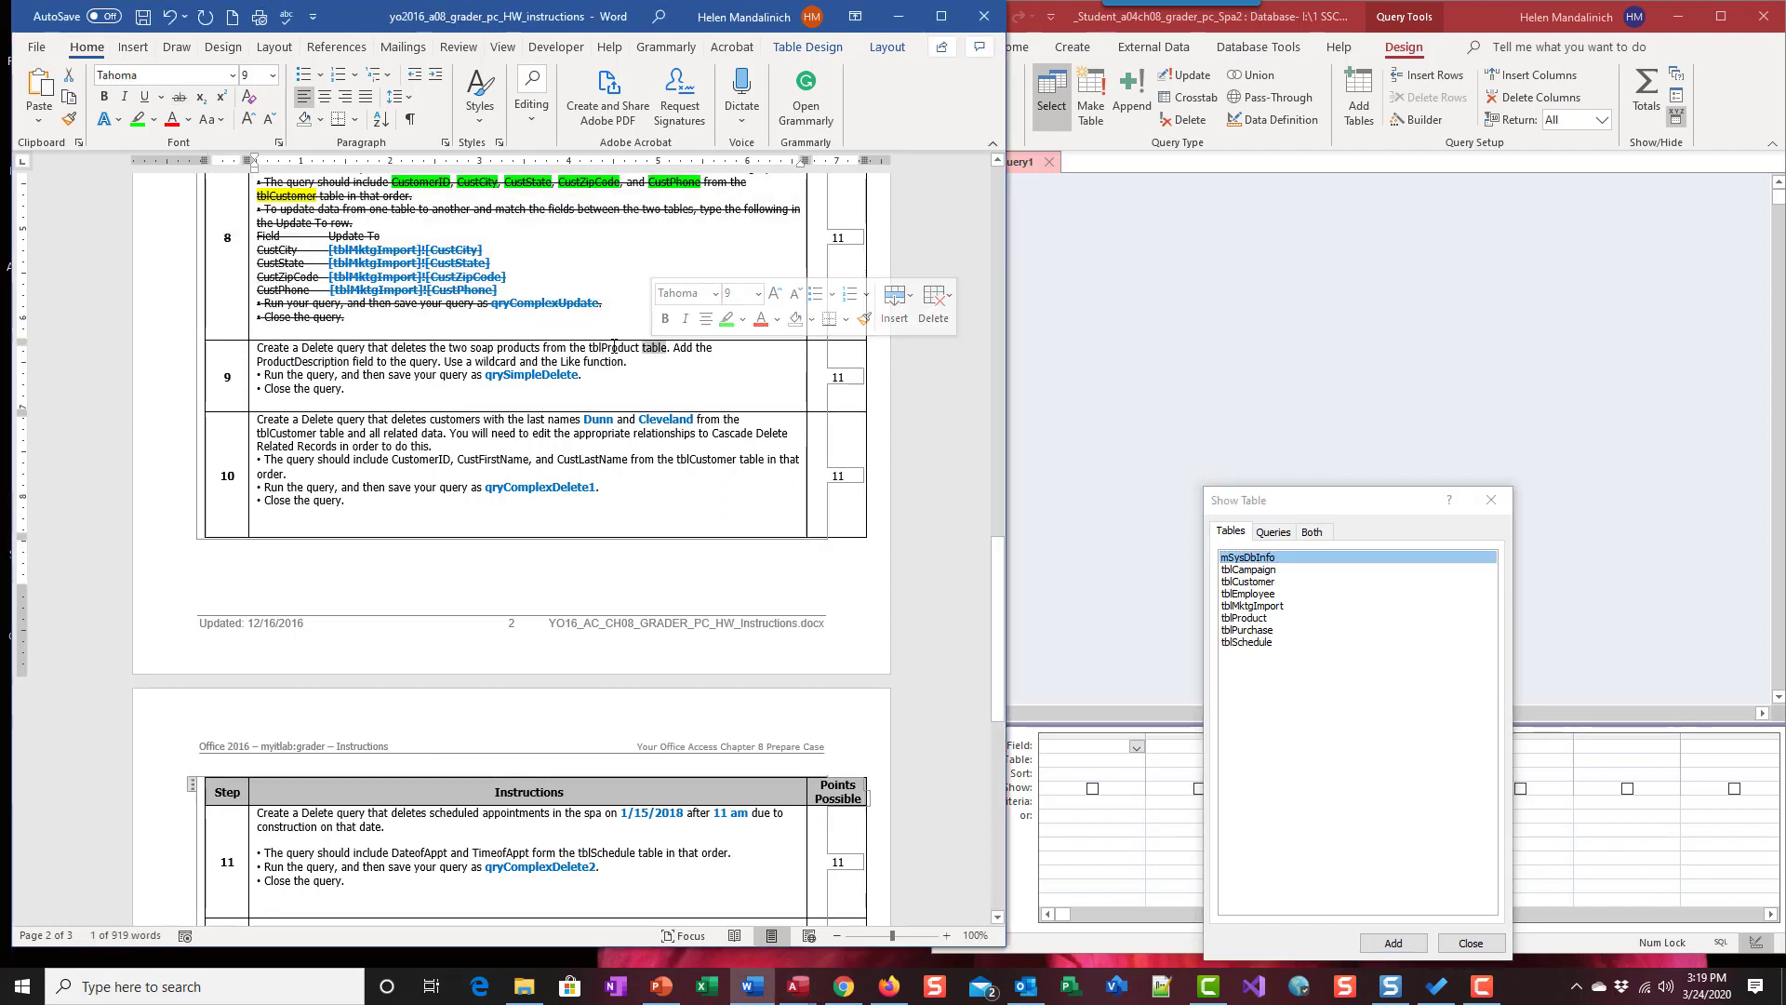
double_click(615, 347)
click(703, 313)
click(690, 332)
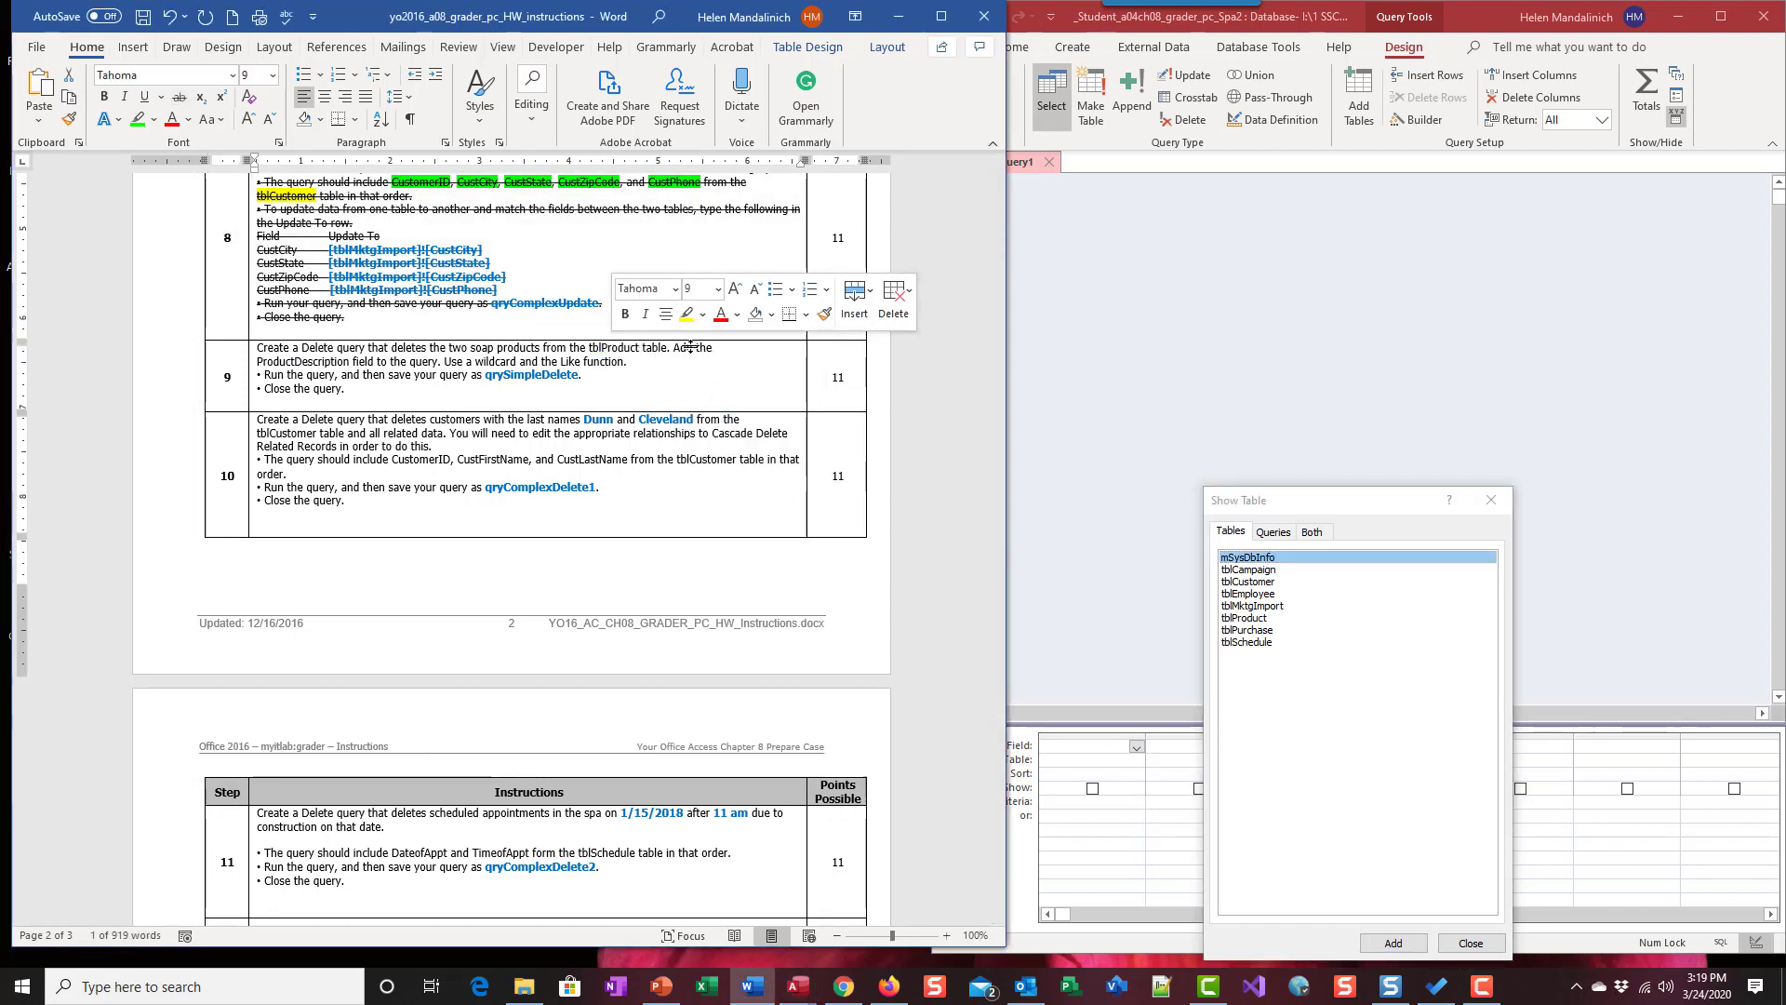
double_click(307, 361)
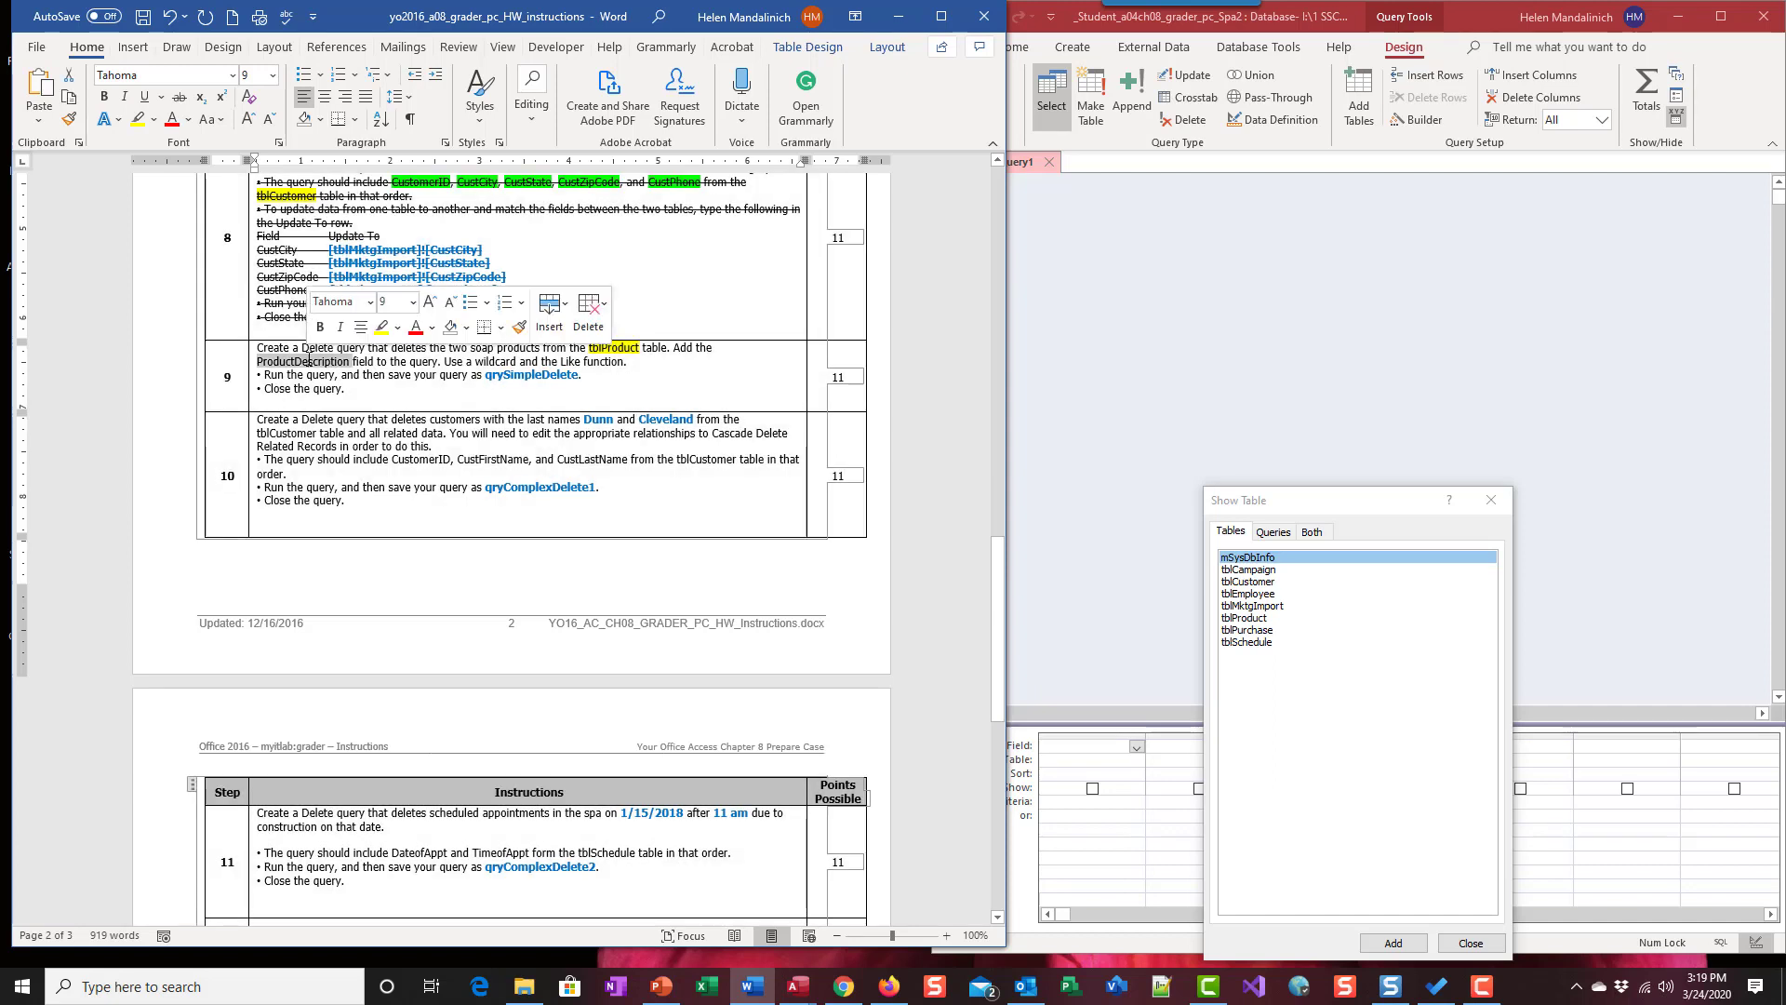
click(397, 332)
click(406, 352)
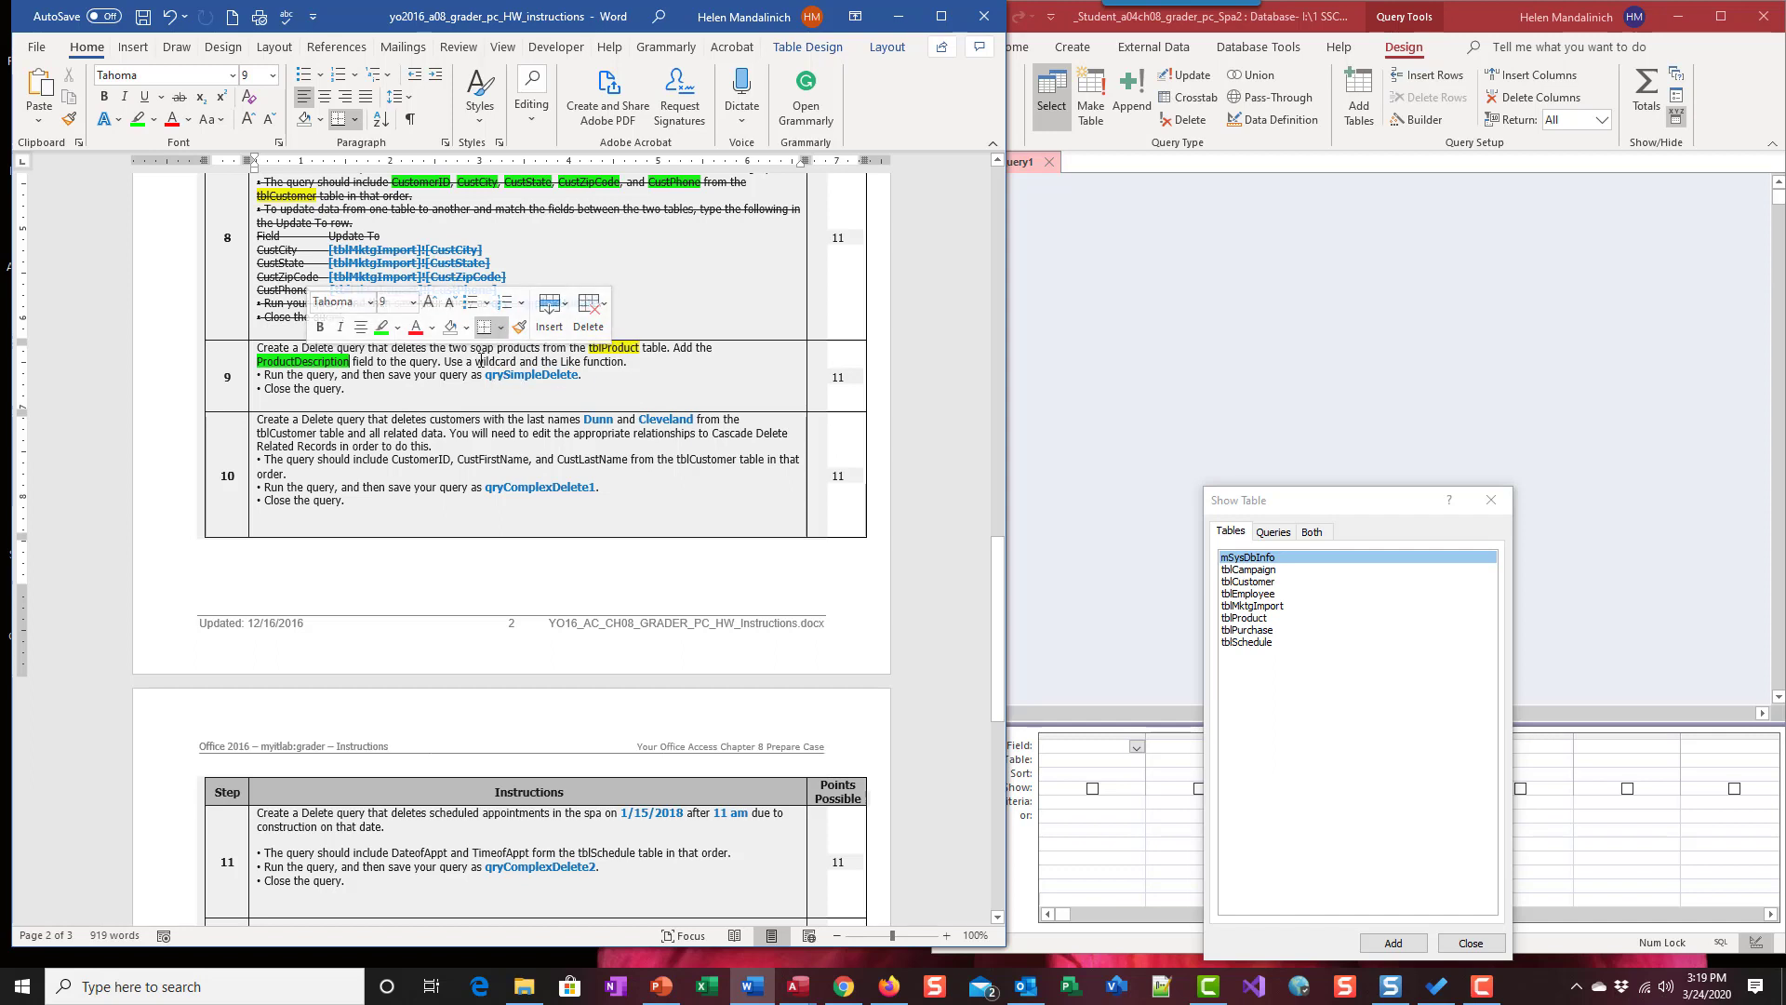
- Highlight the words "wildcard" and "Like" in turquoise in step 9 of the instructions
double_click(512, 362)
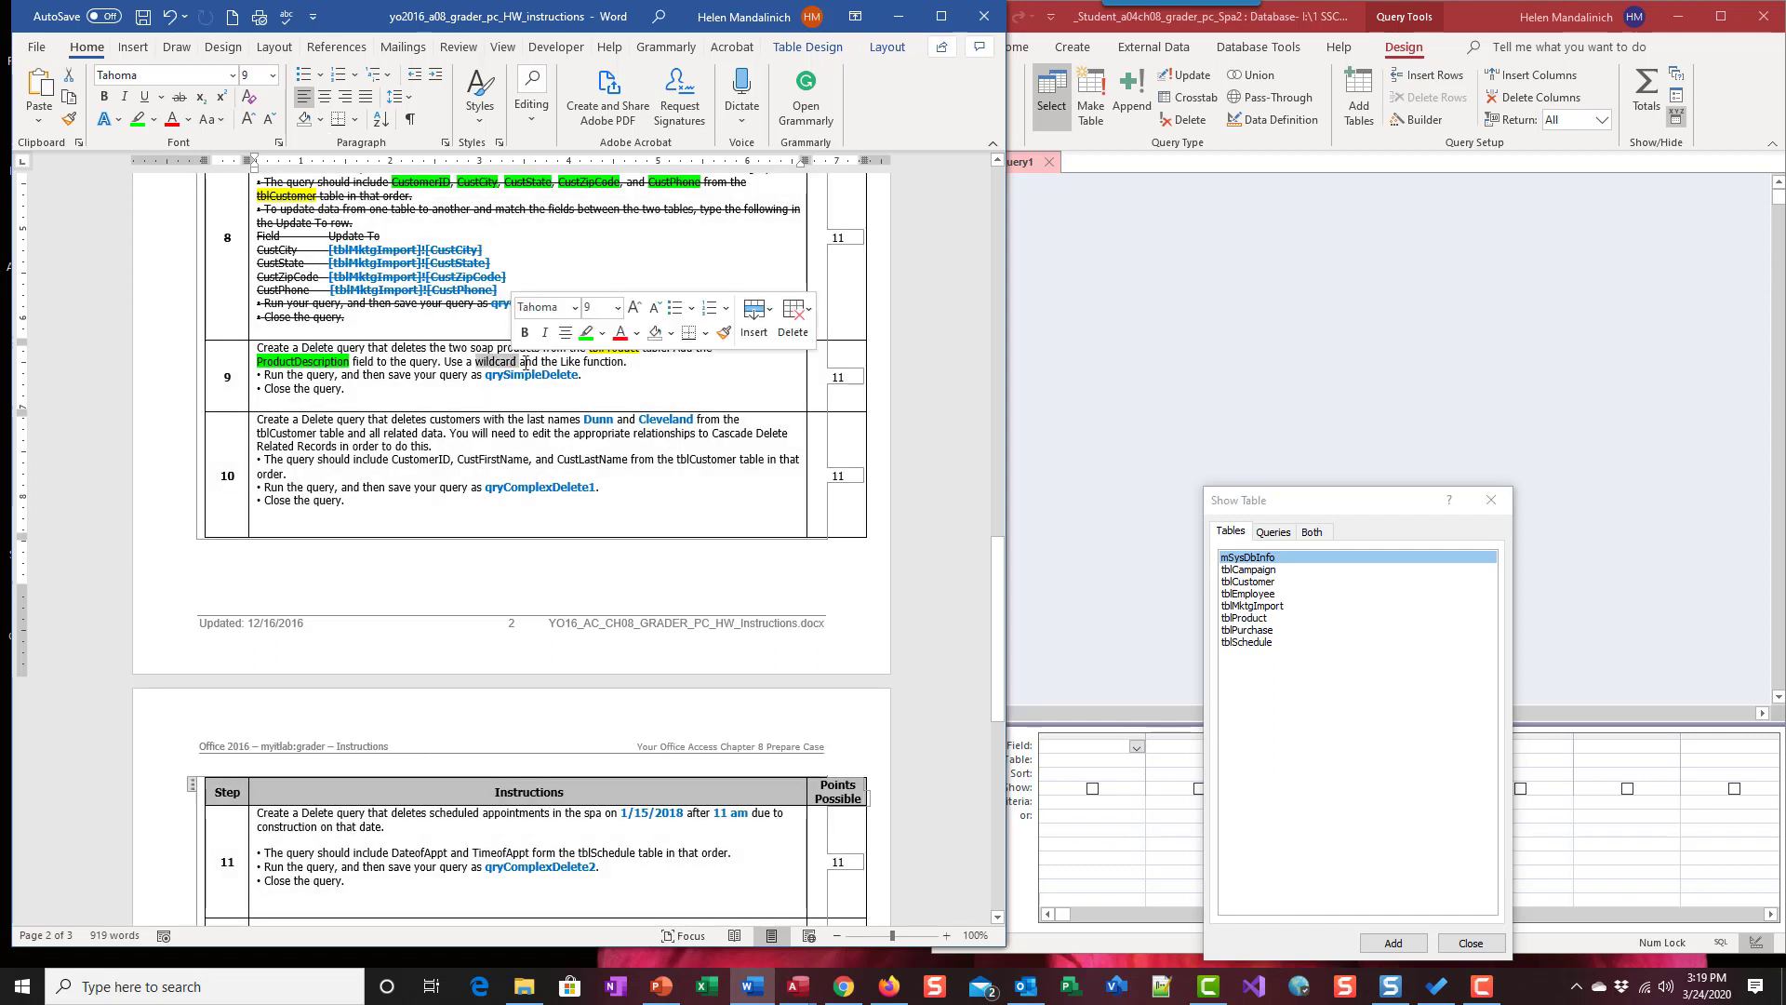
click(602, 332)
click(648, 360)
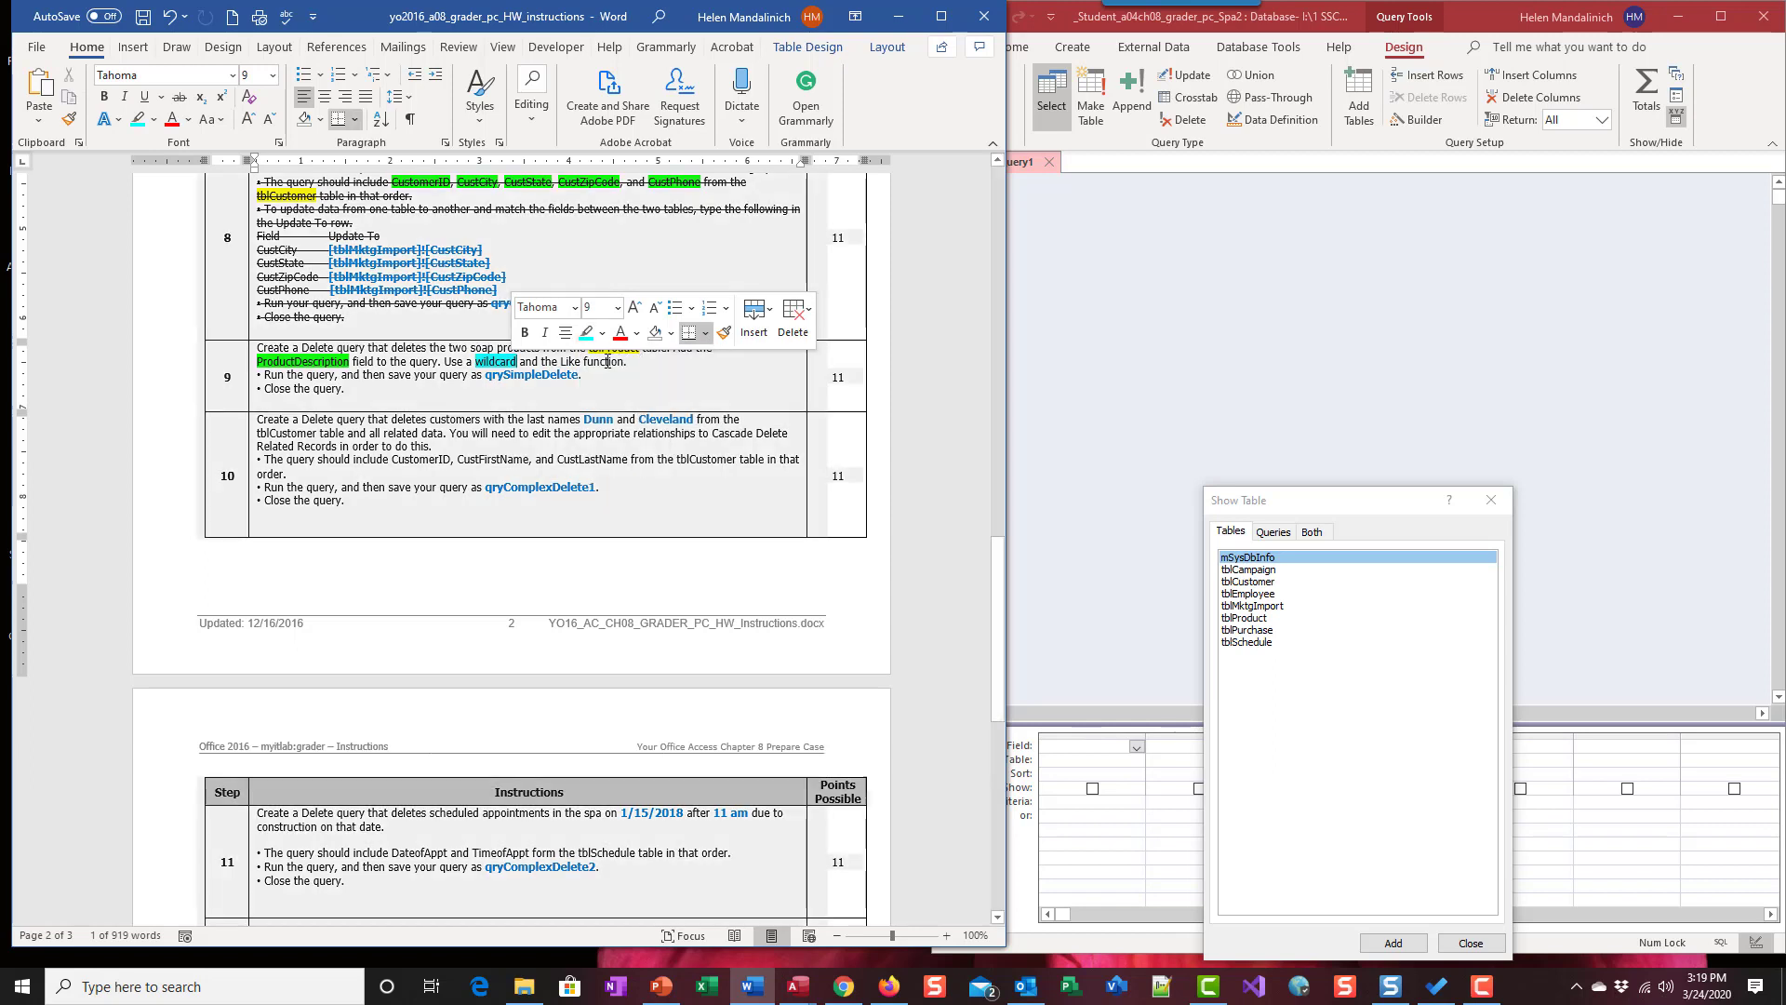
double_click(571, 362)
click(648, 328)
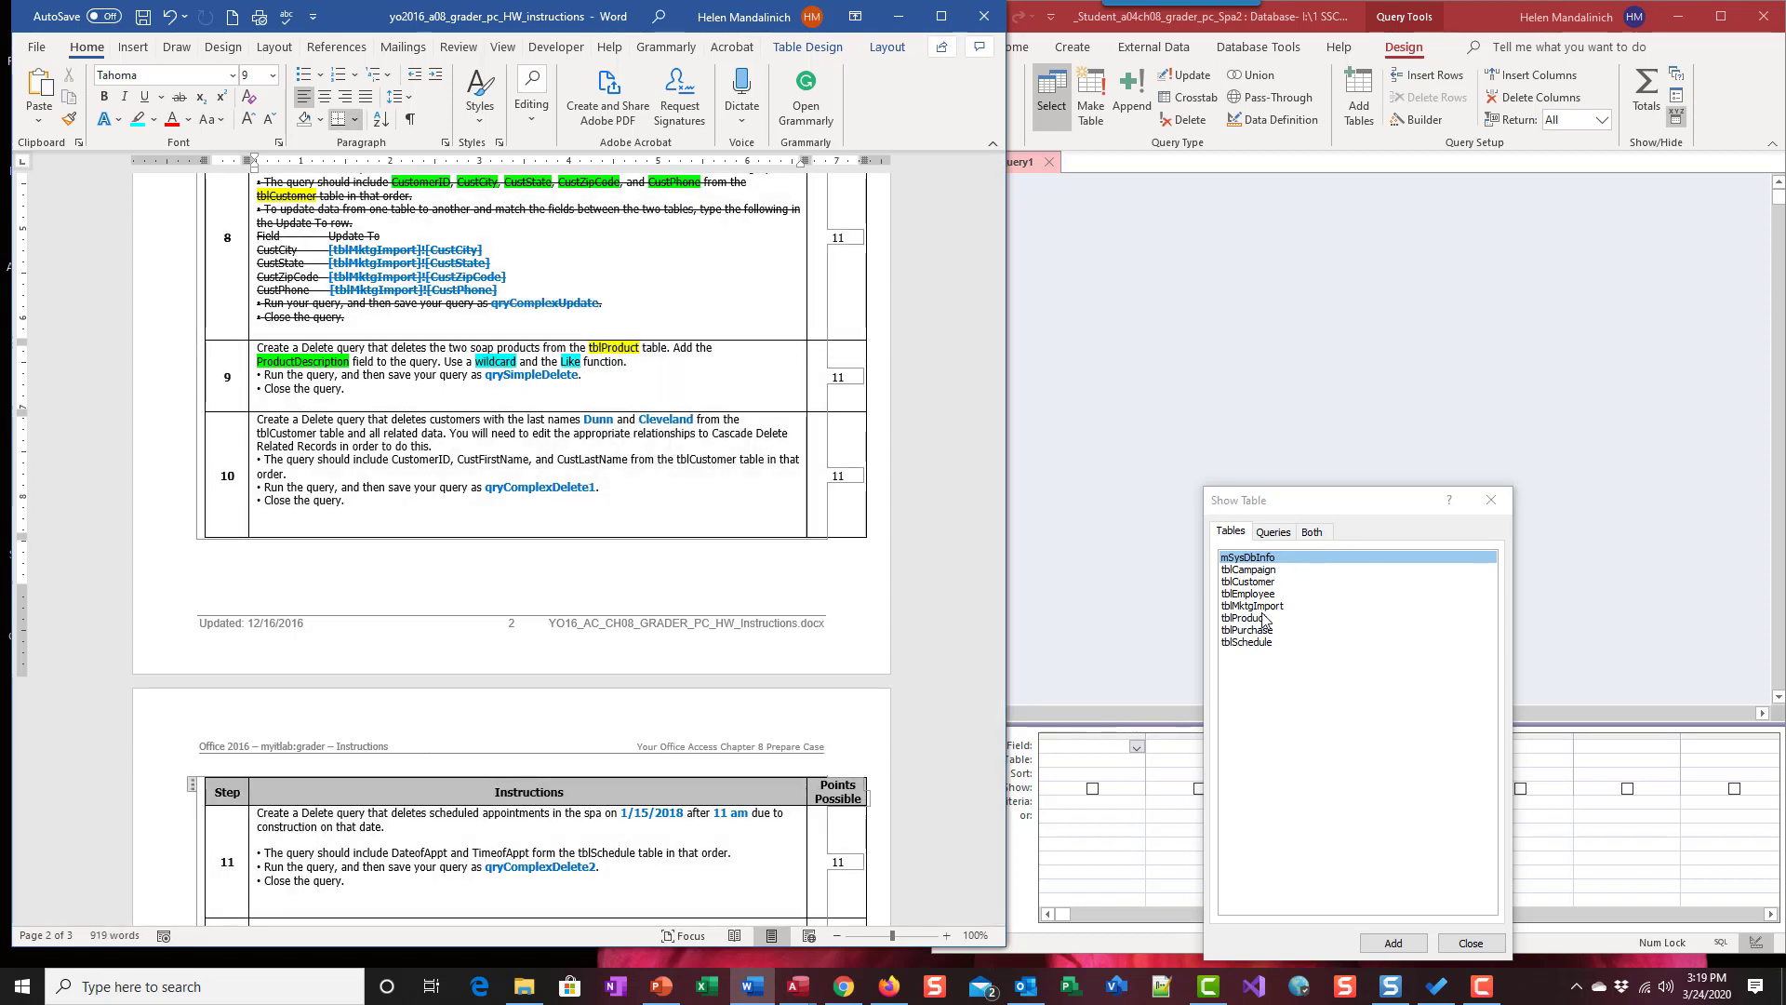
- Back in Access, add the tblProduct table to the query and place its ProductDescription field in the design grid
double_click(1247, 618)
click(1498, 944)
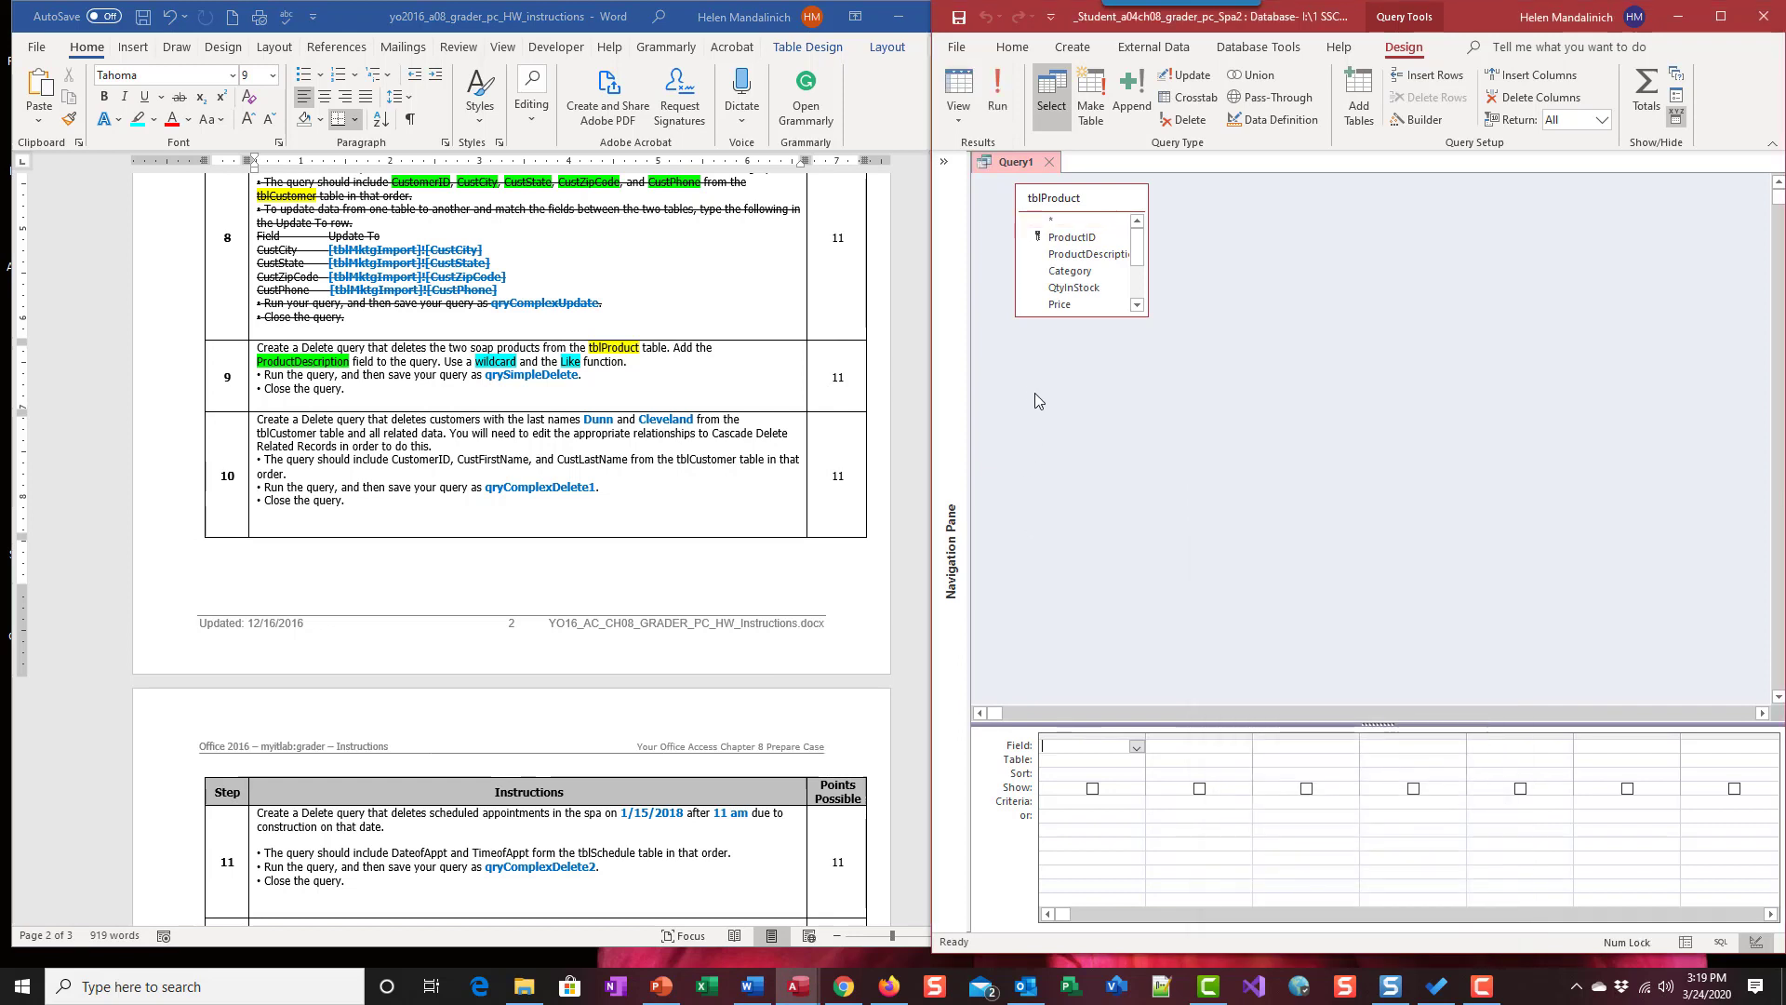
drag(1027, 316, 1037, 420)
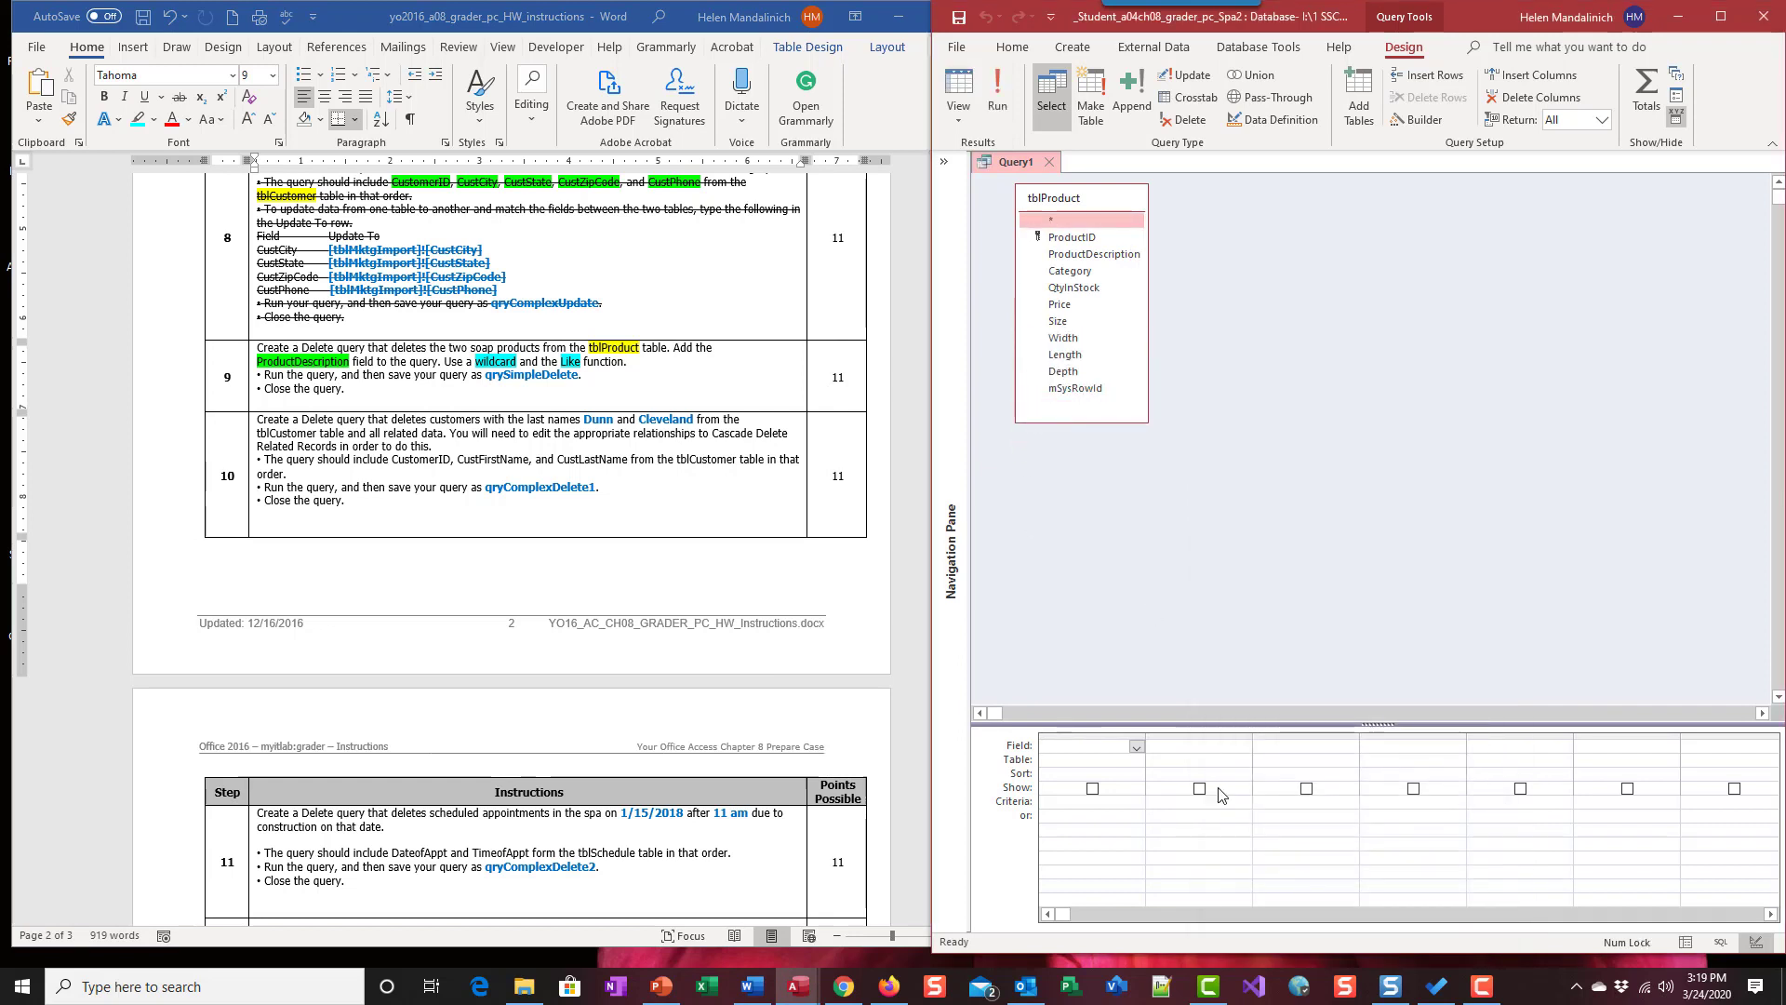
drag(1173, 725, 1180, 484)
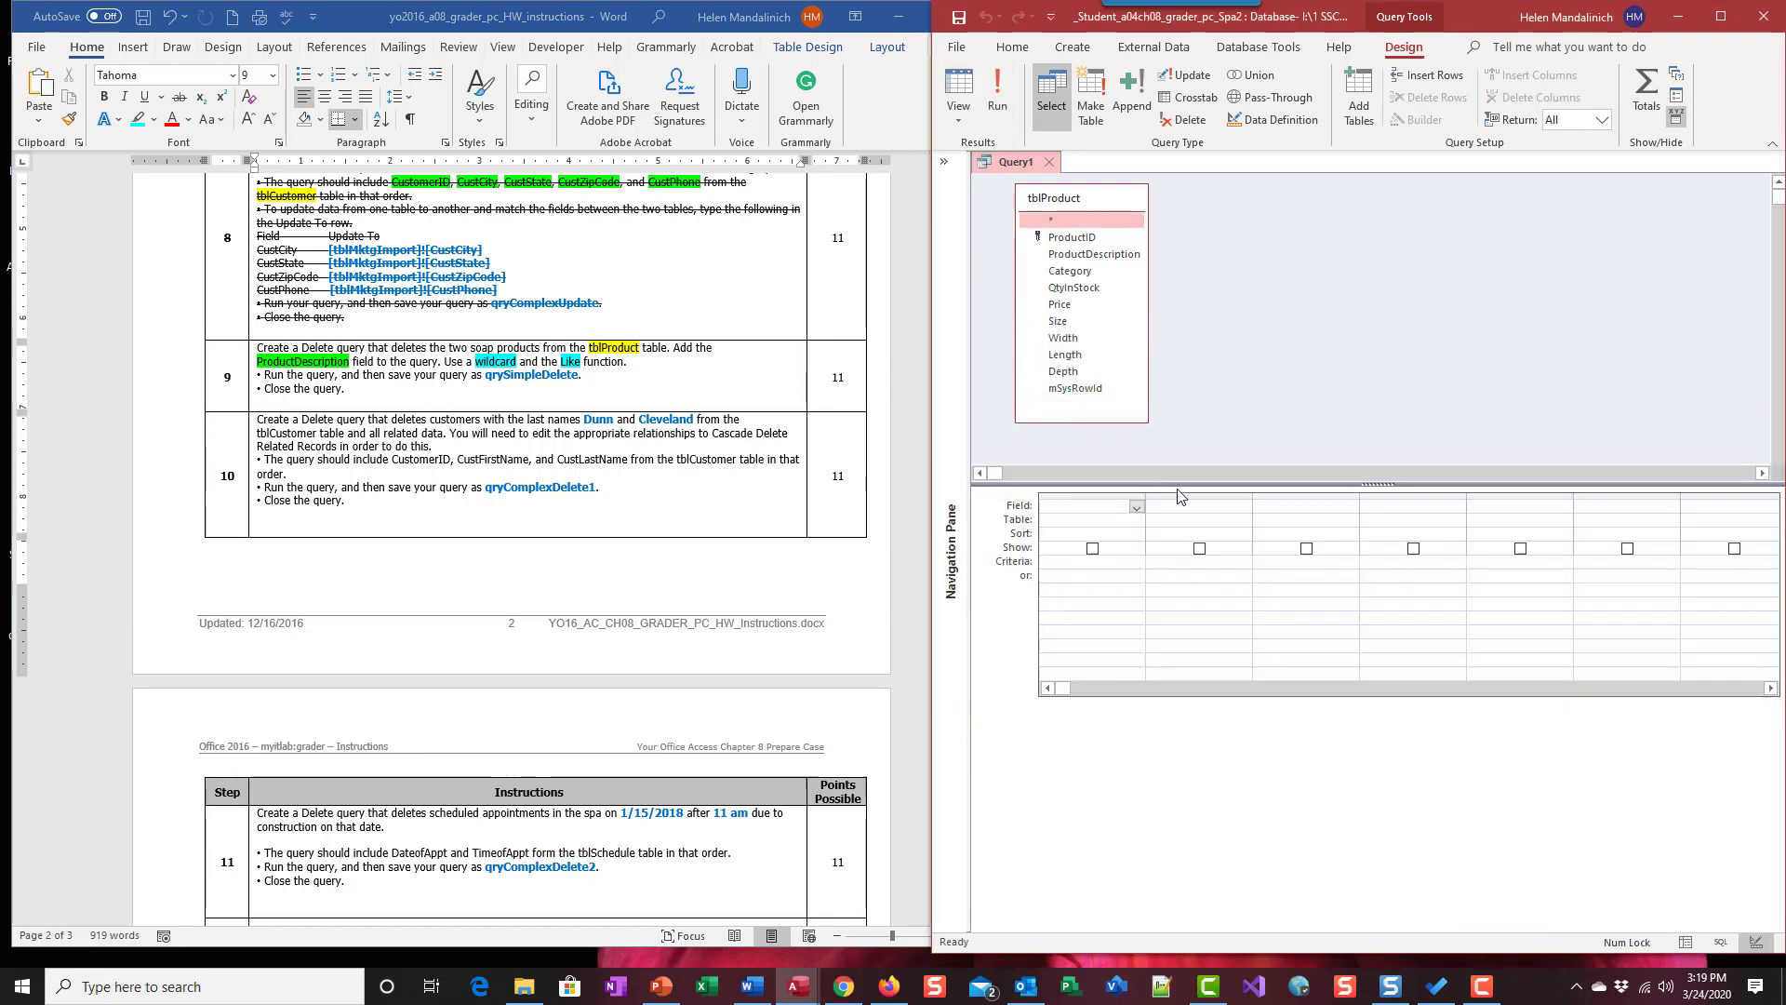
double_click(1117, 258)
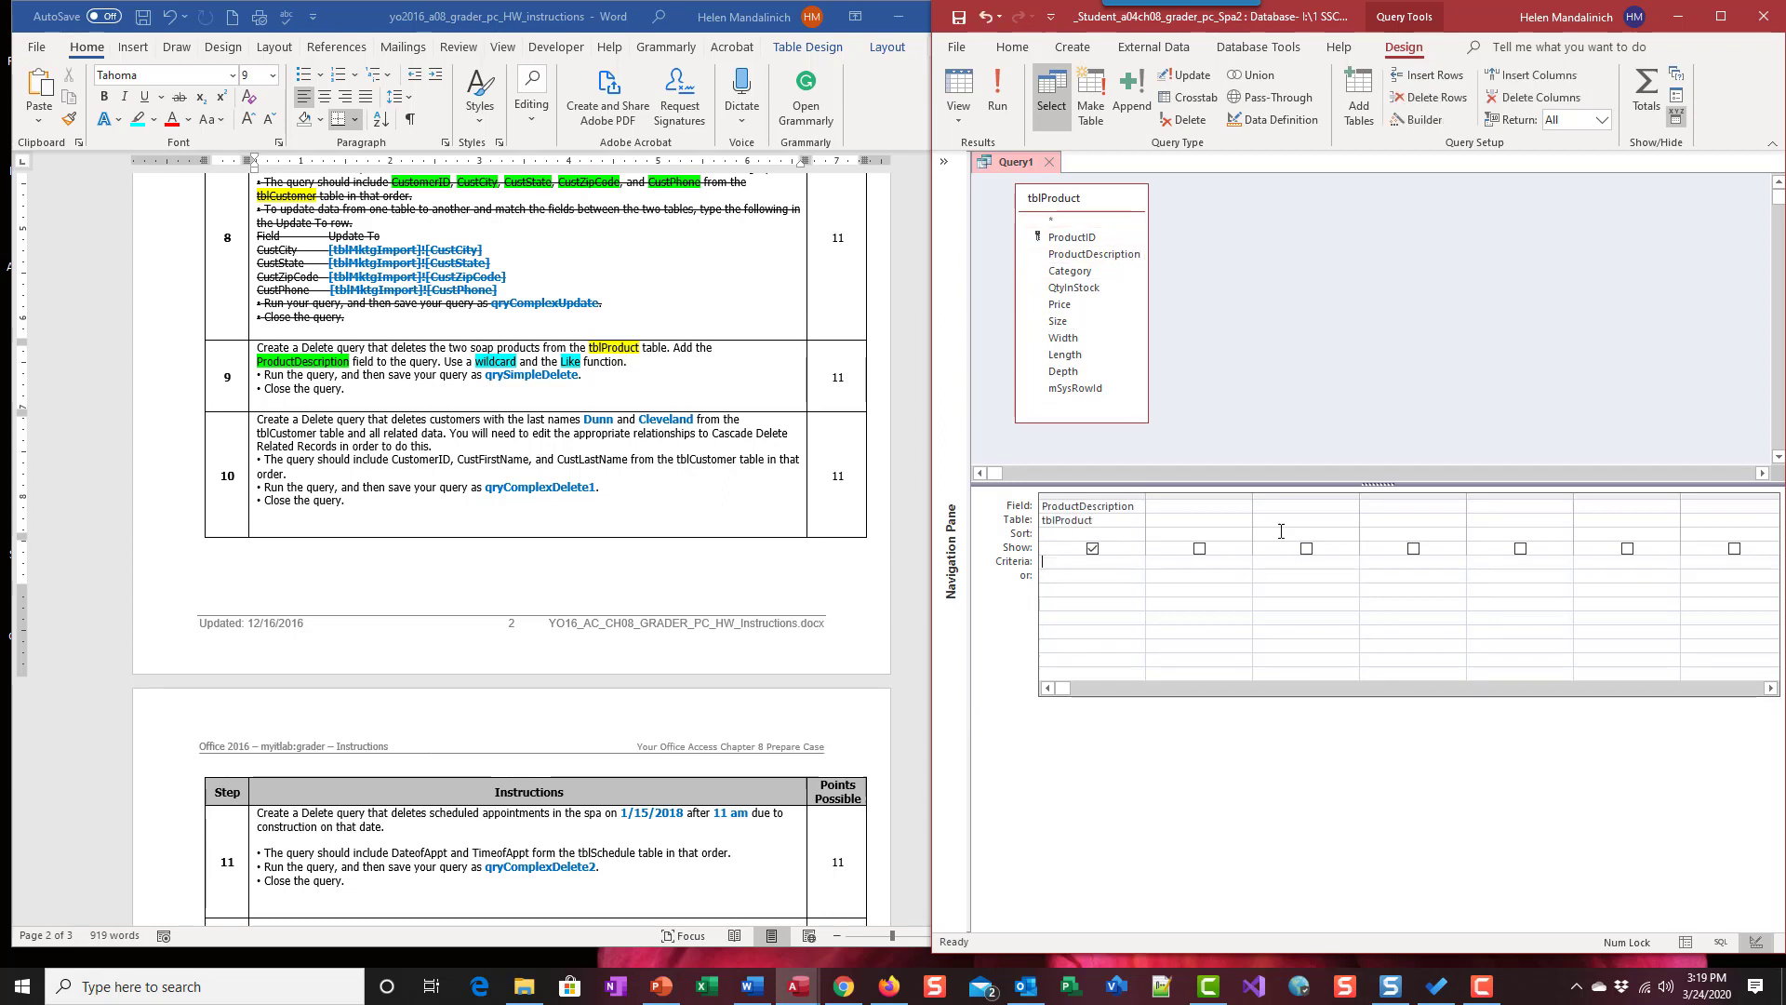
- Set the ProductDescription criterion to the wildcard expression *soap*
text(*s)
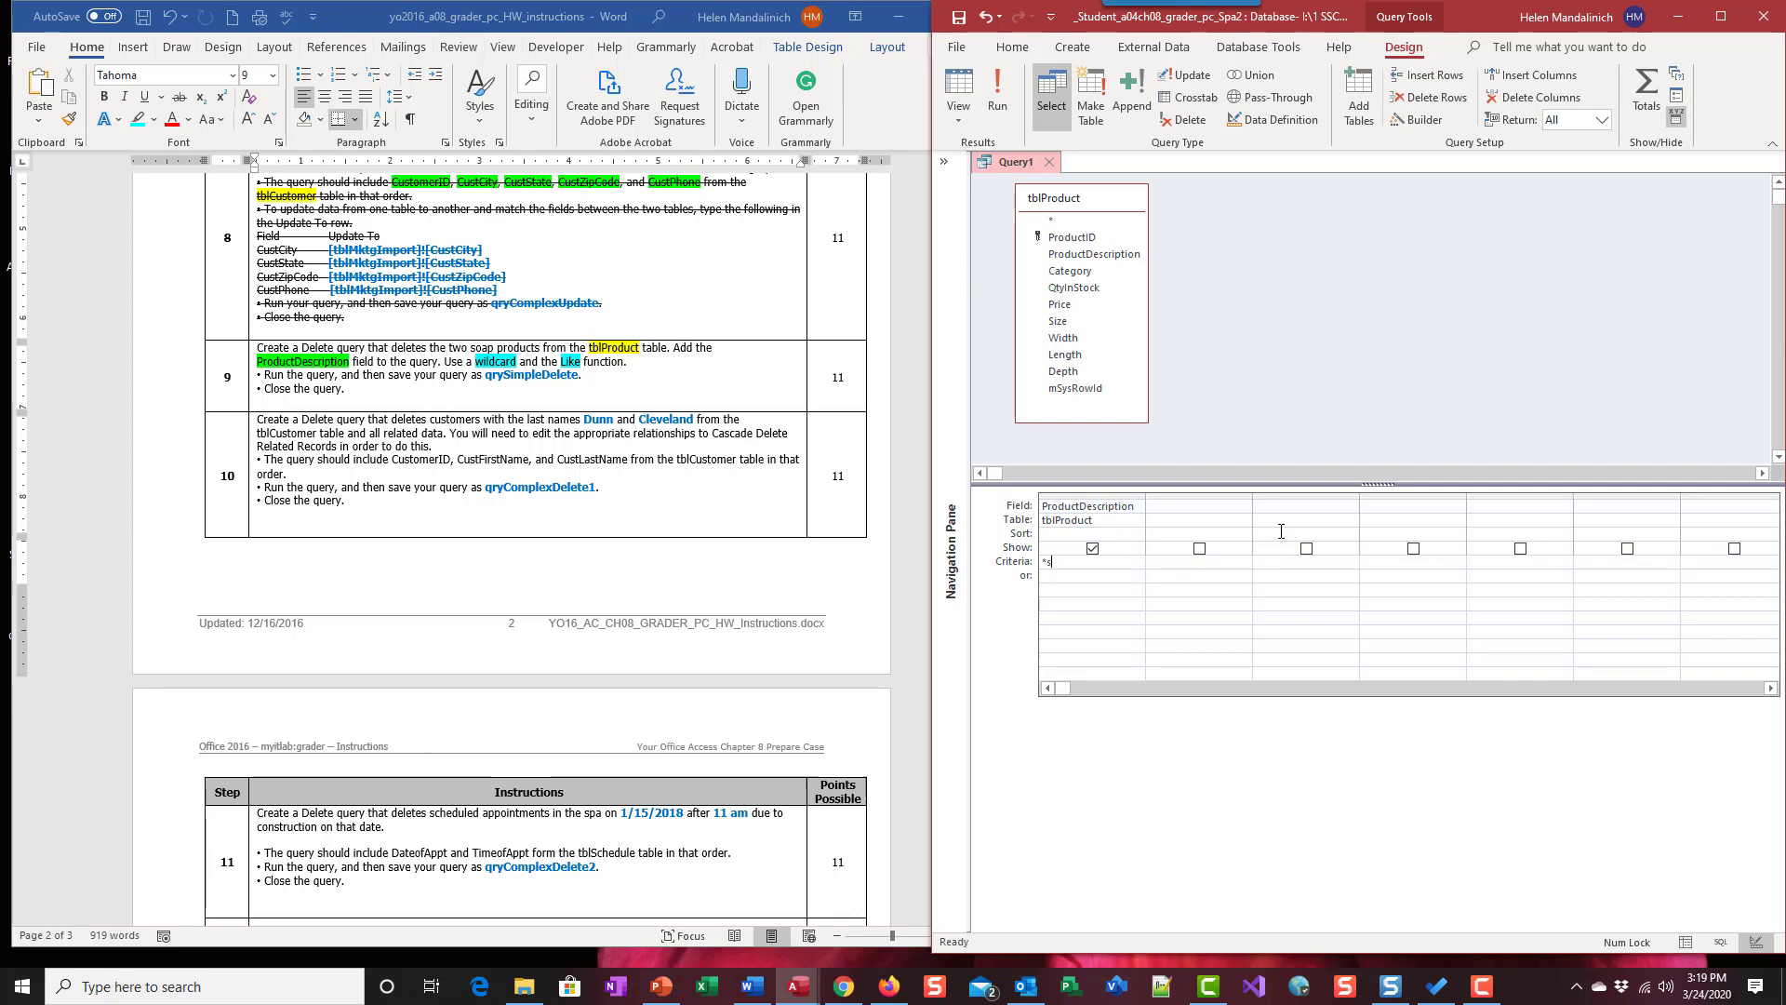
text(oap*)
key(Tab)
- Inspect the full criterion expression enlarged, preview the query's matching records, and return to Design view
right_click(1120, 562)
click(1167, 709)
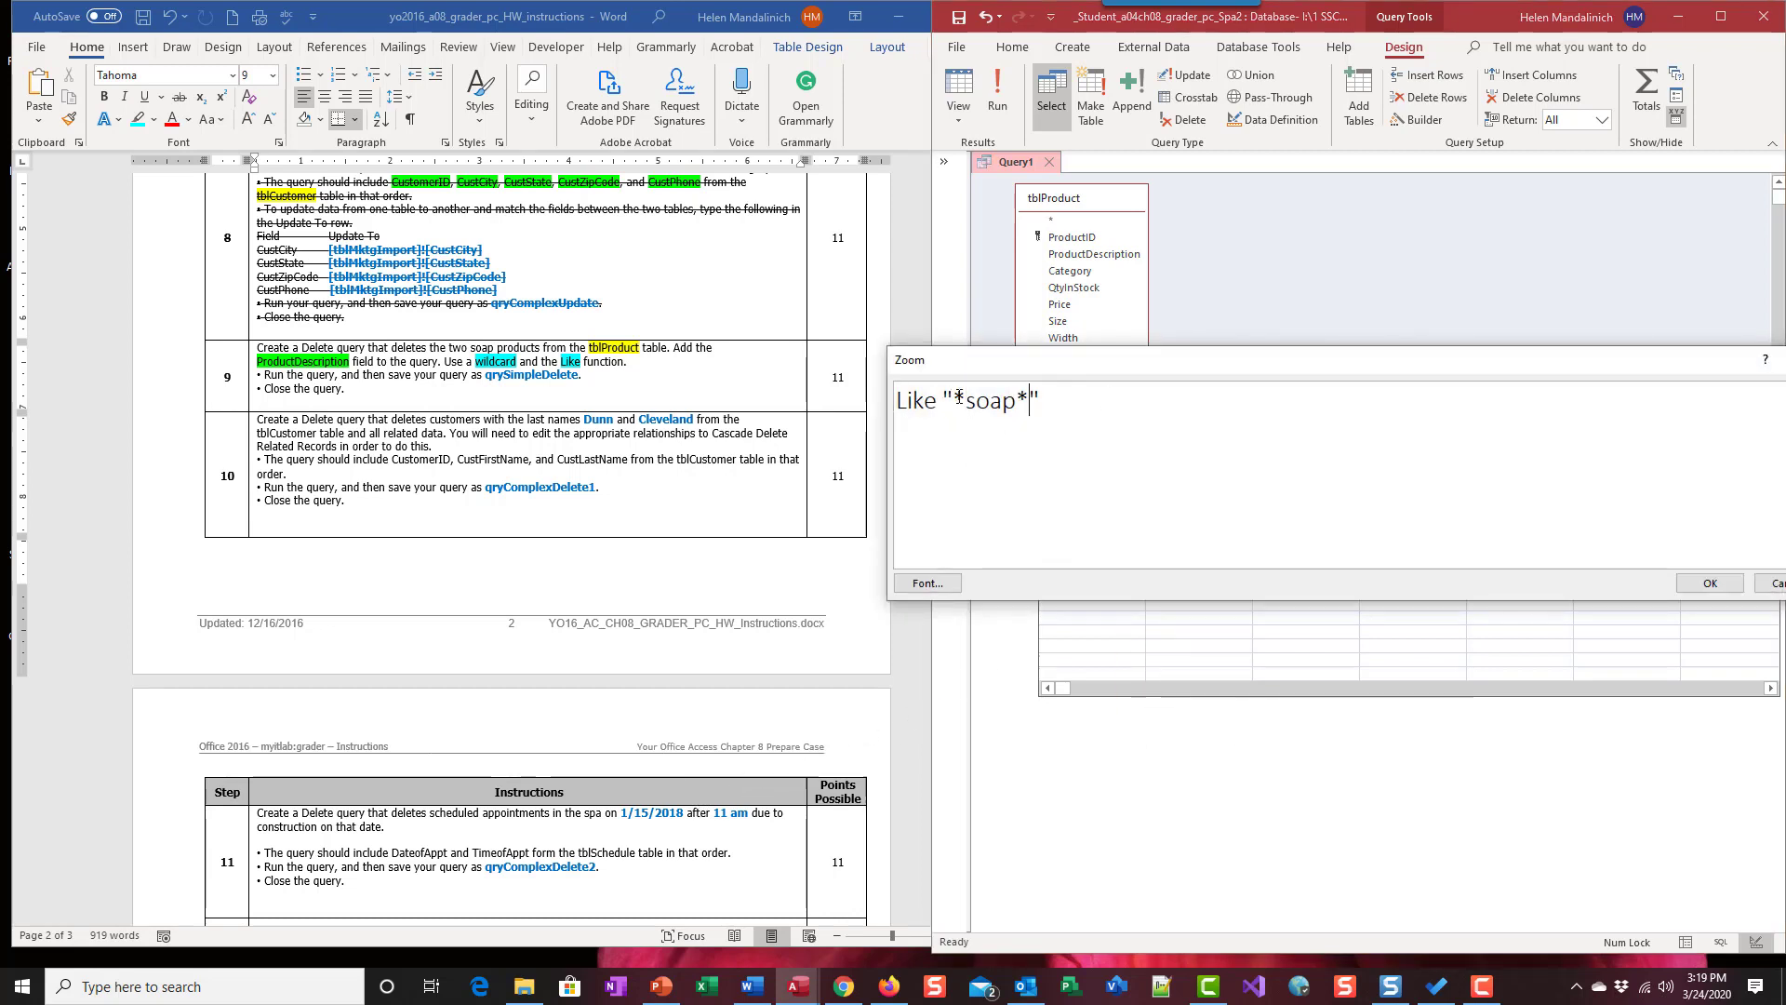
click(1074, 398)
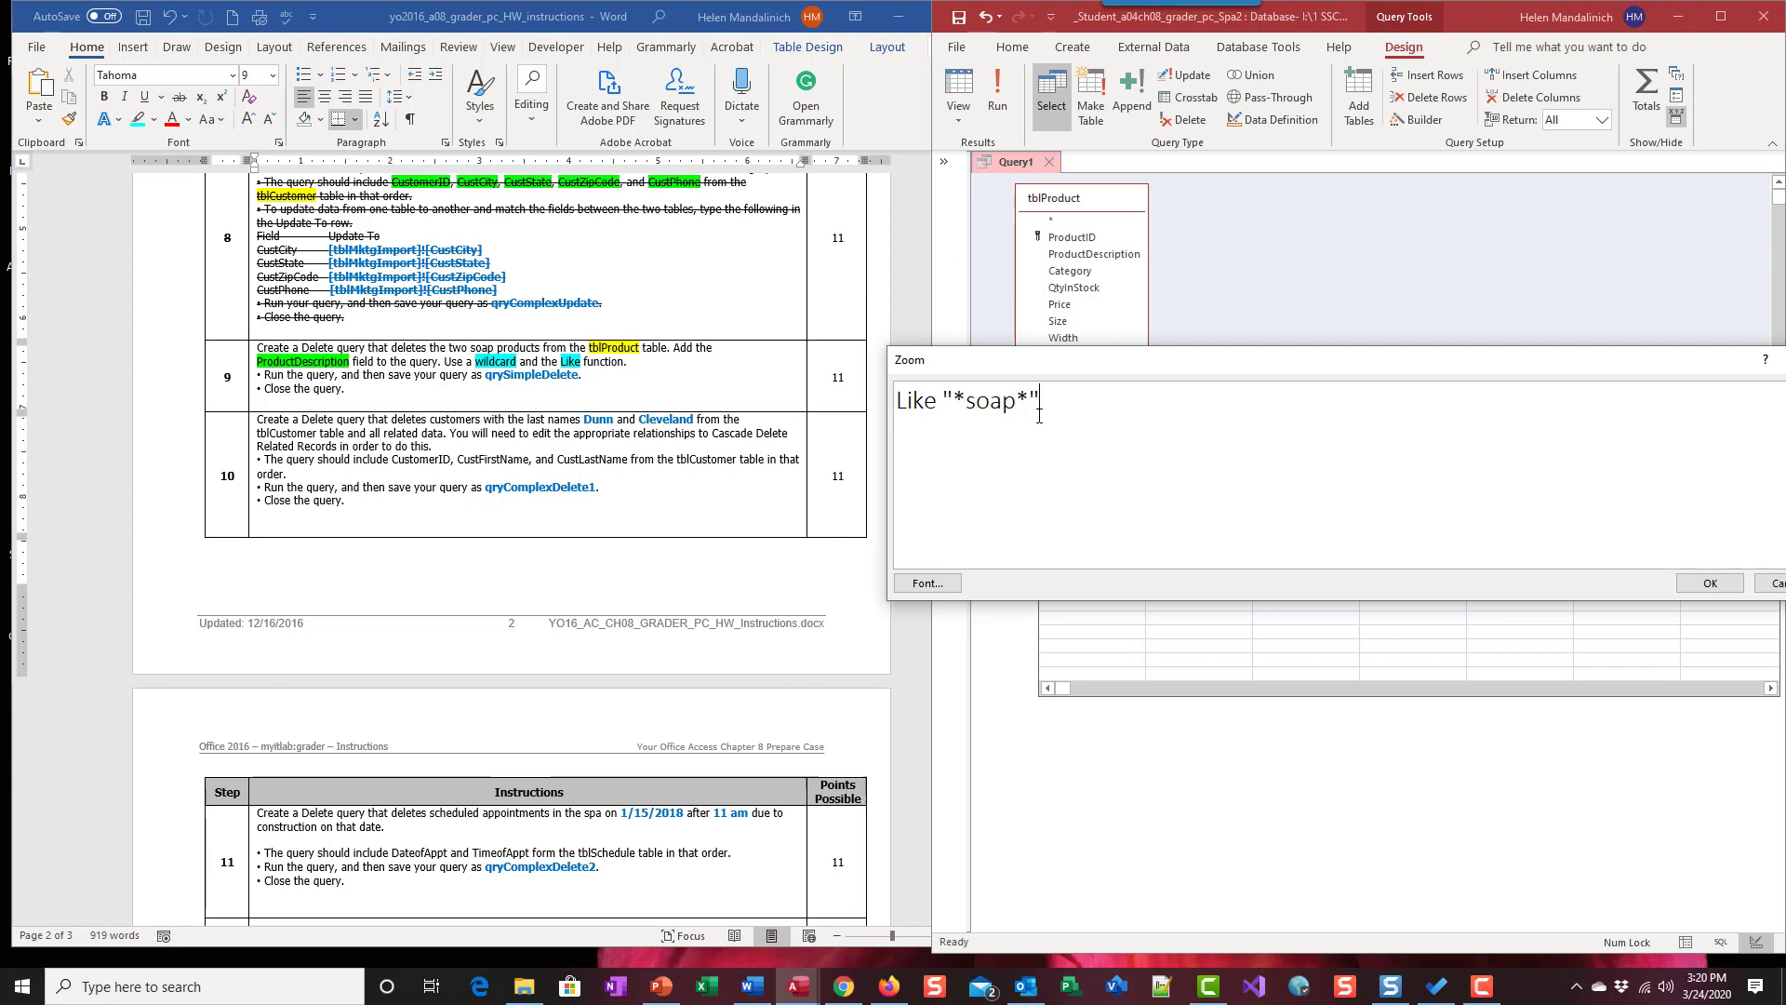
click(1761, 583)
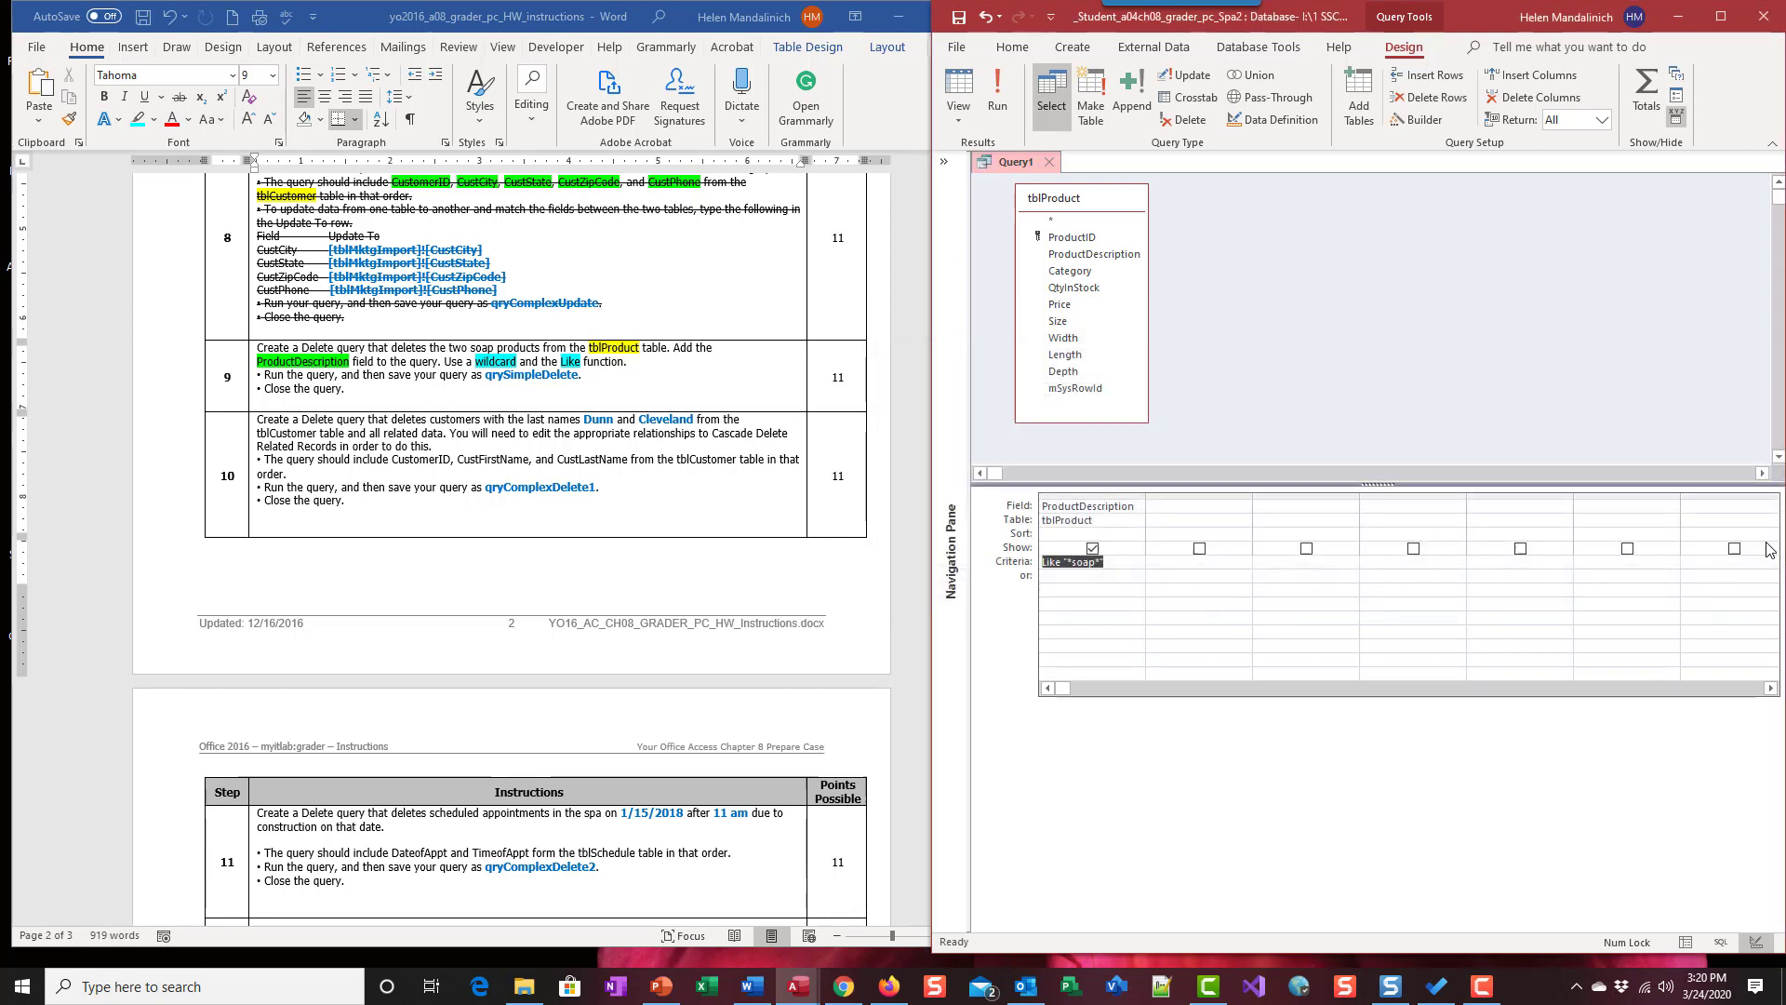
click(959, 92)
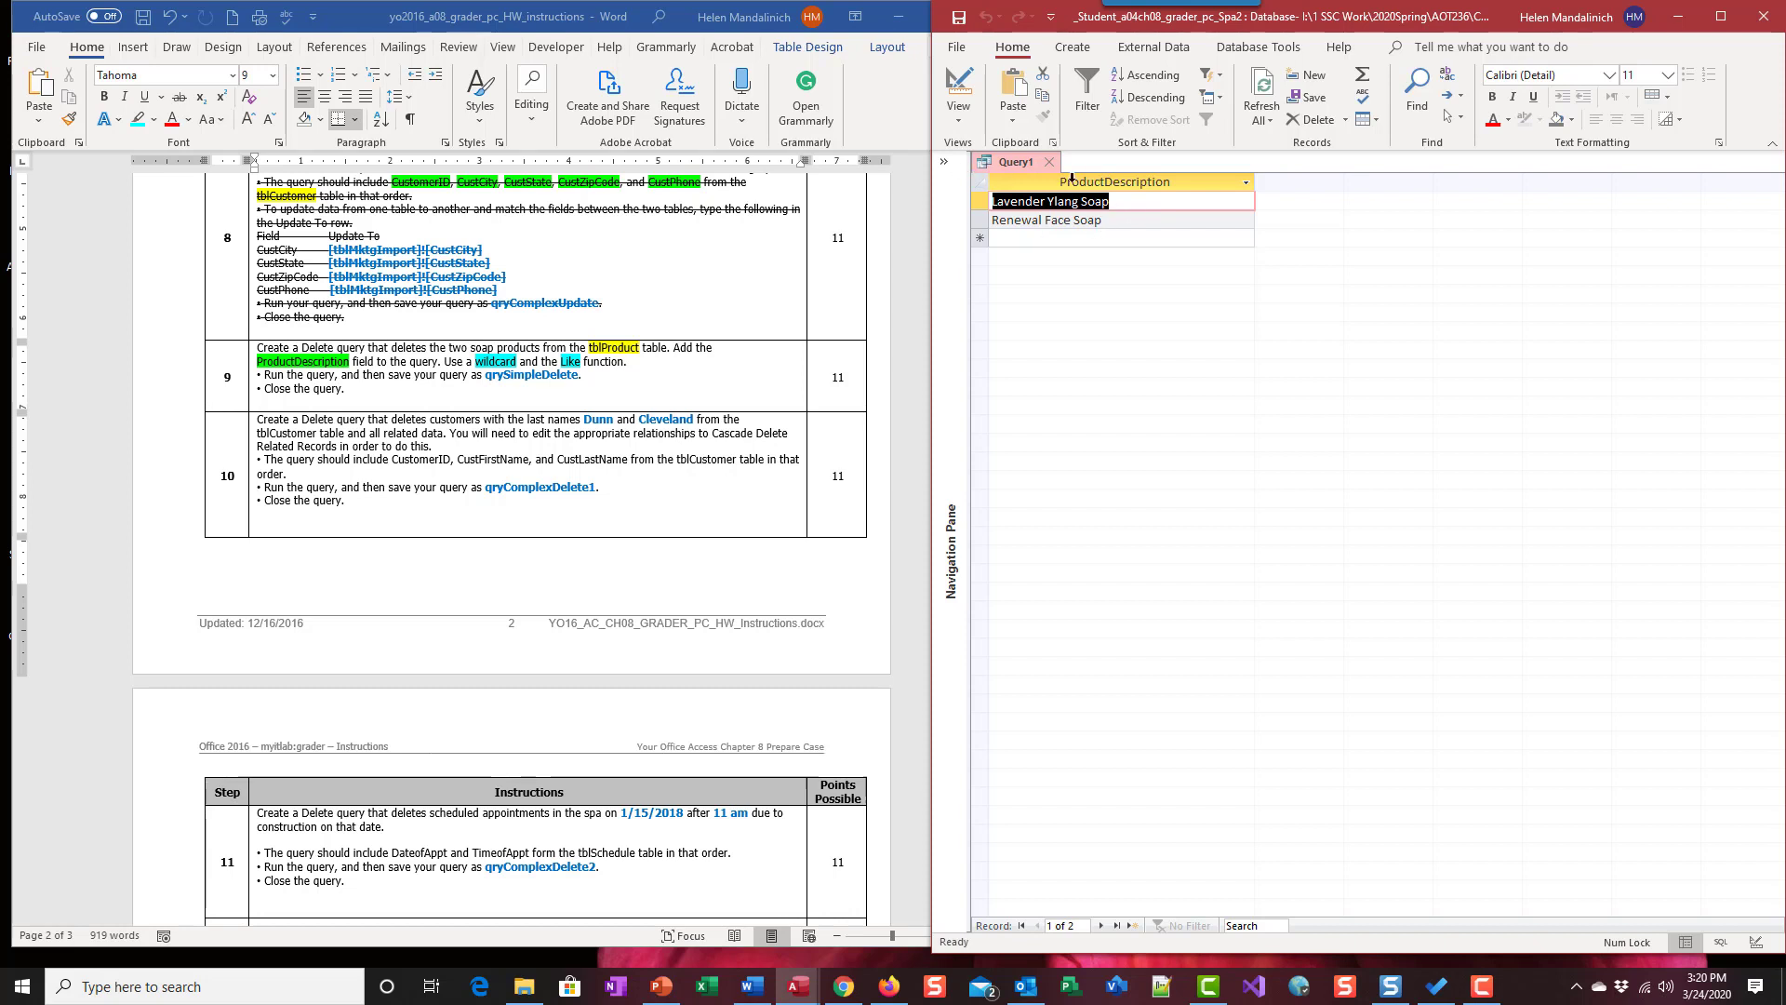
click(966, 91)
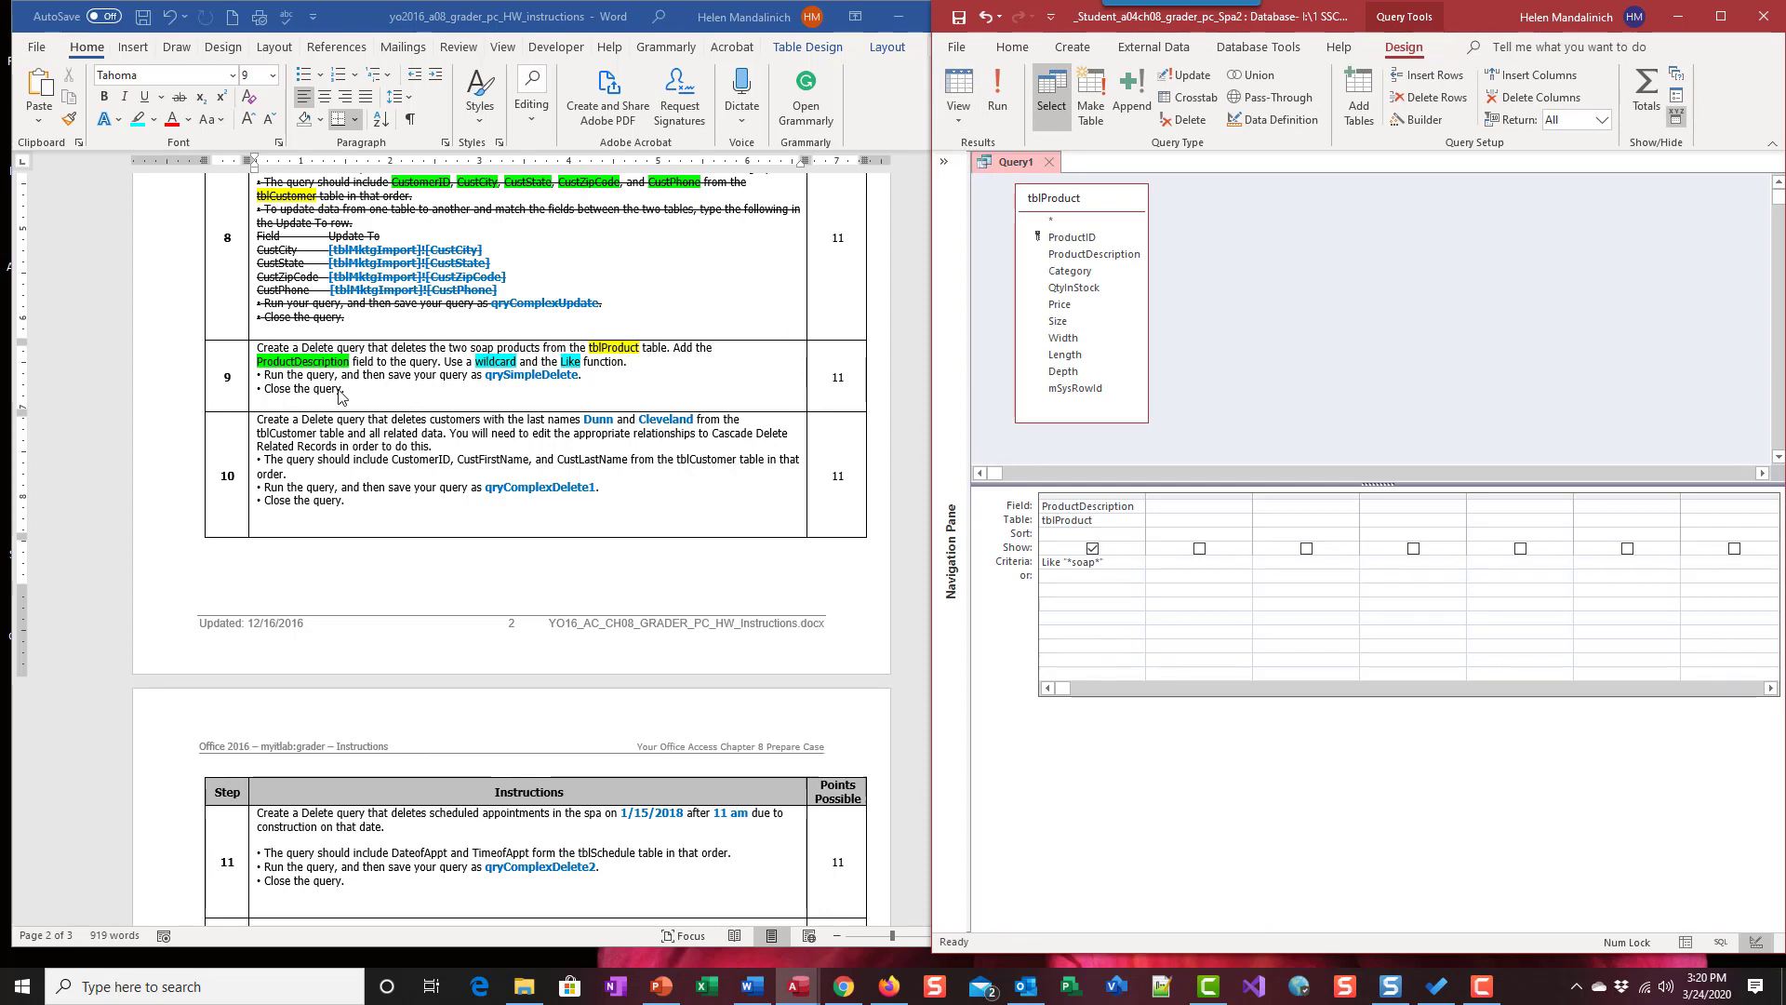
- Convert the query to a Delete query and run it, accepting the deletion of the soap products
click(1177, 121)
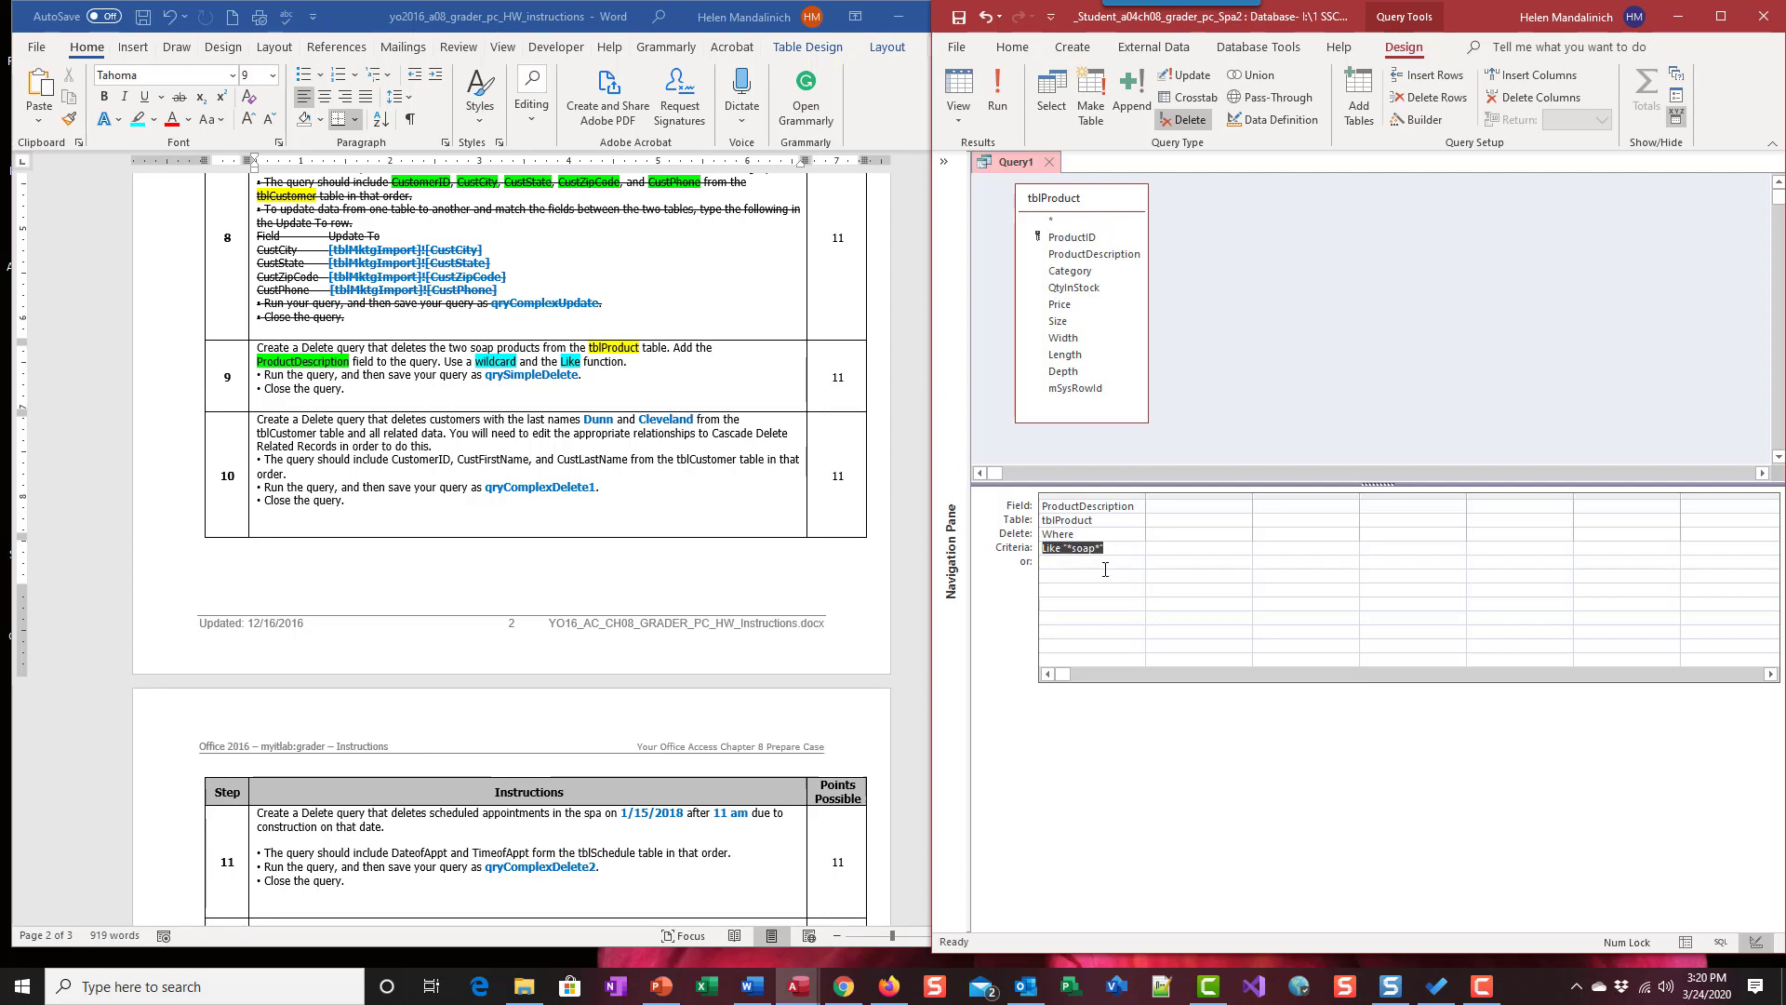
click(996, 97)
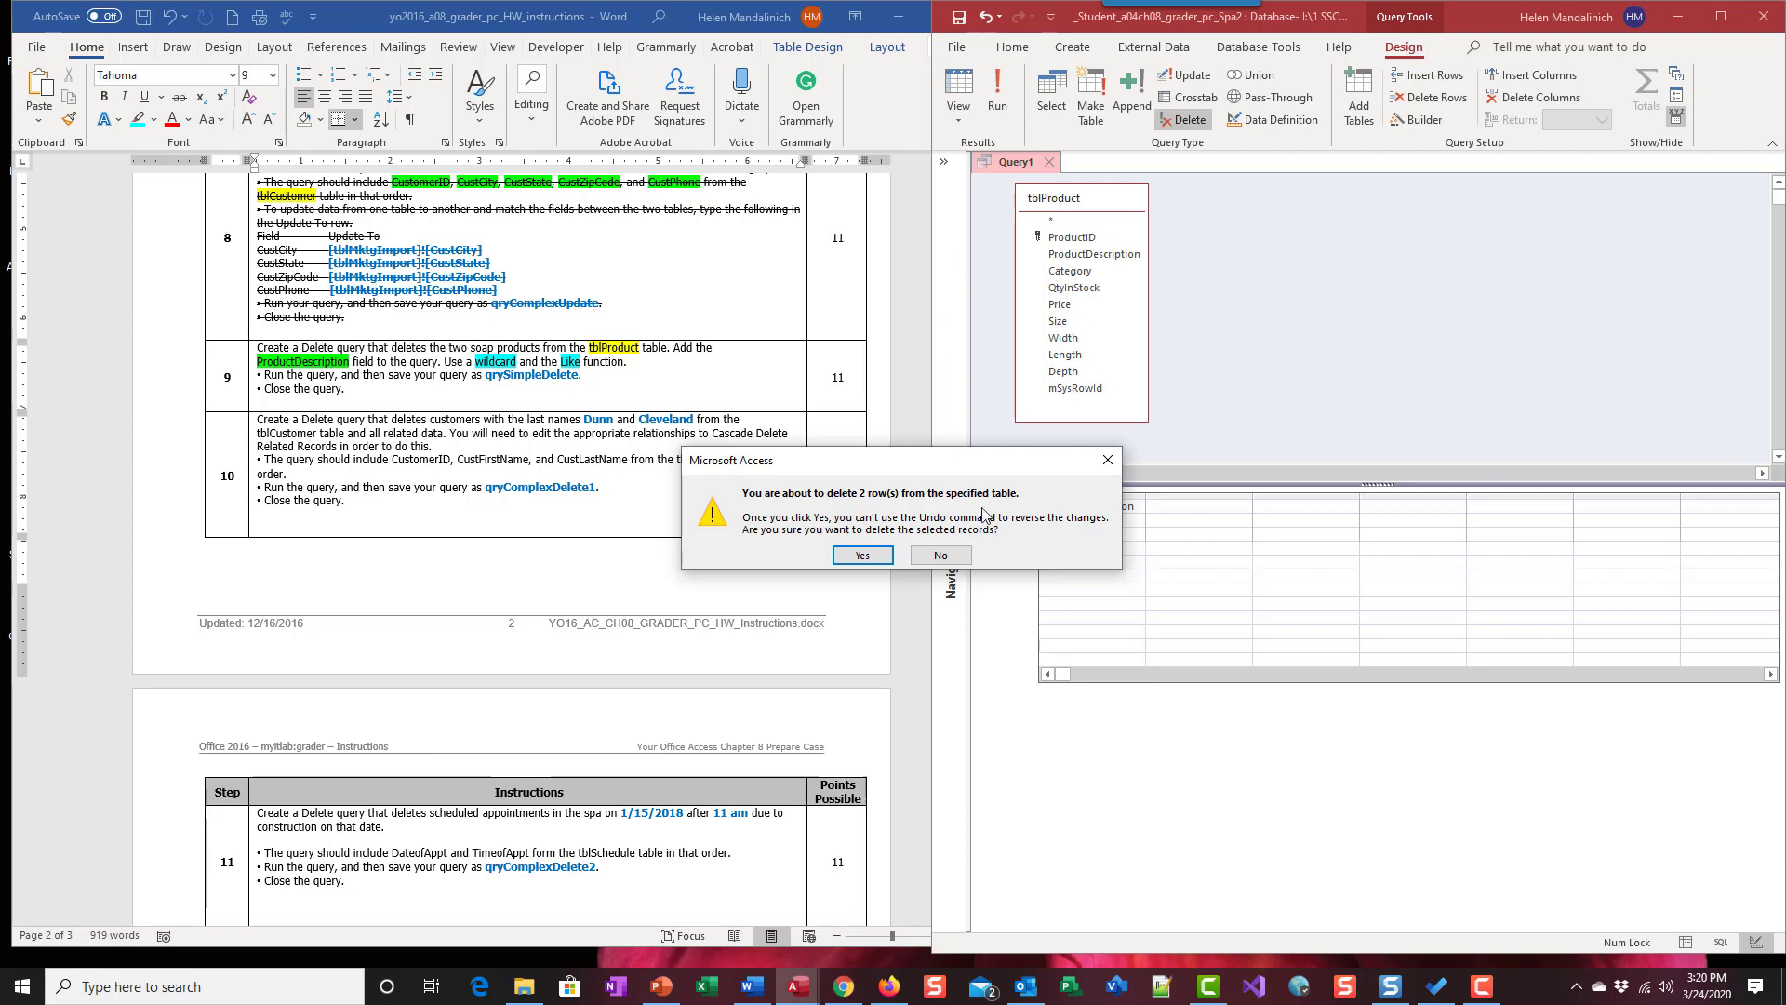
click(861, 557)
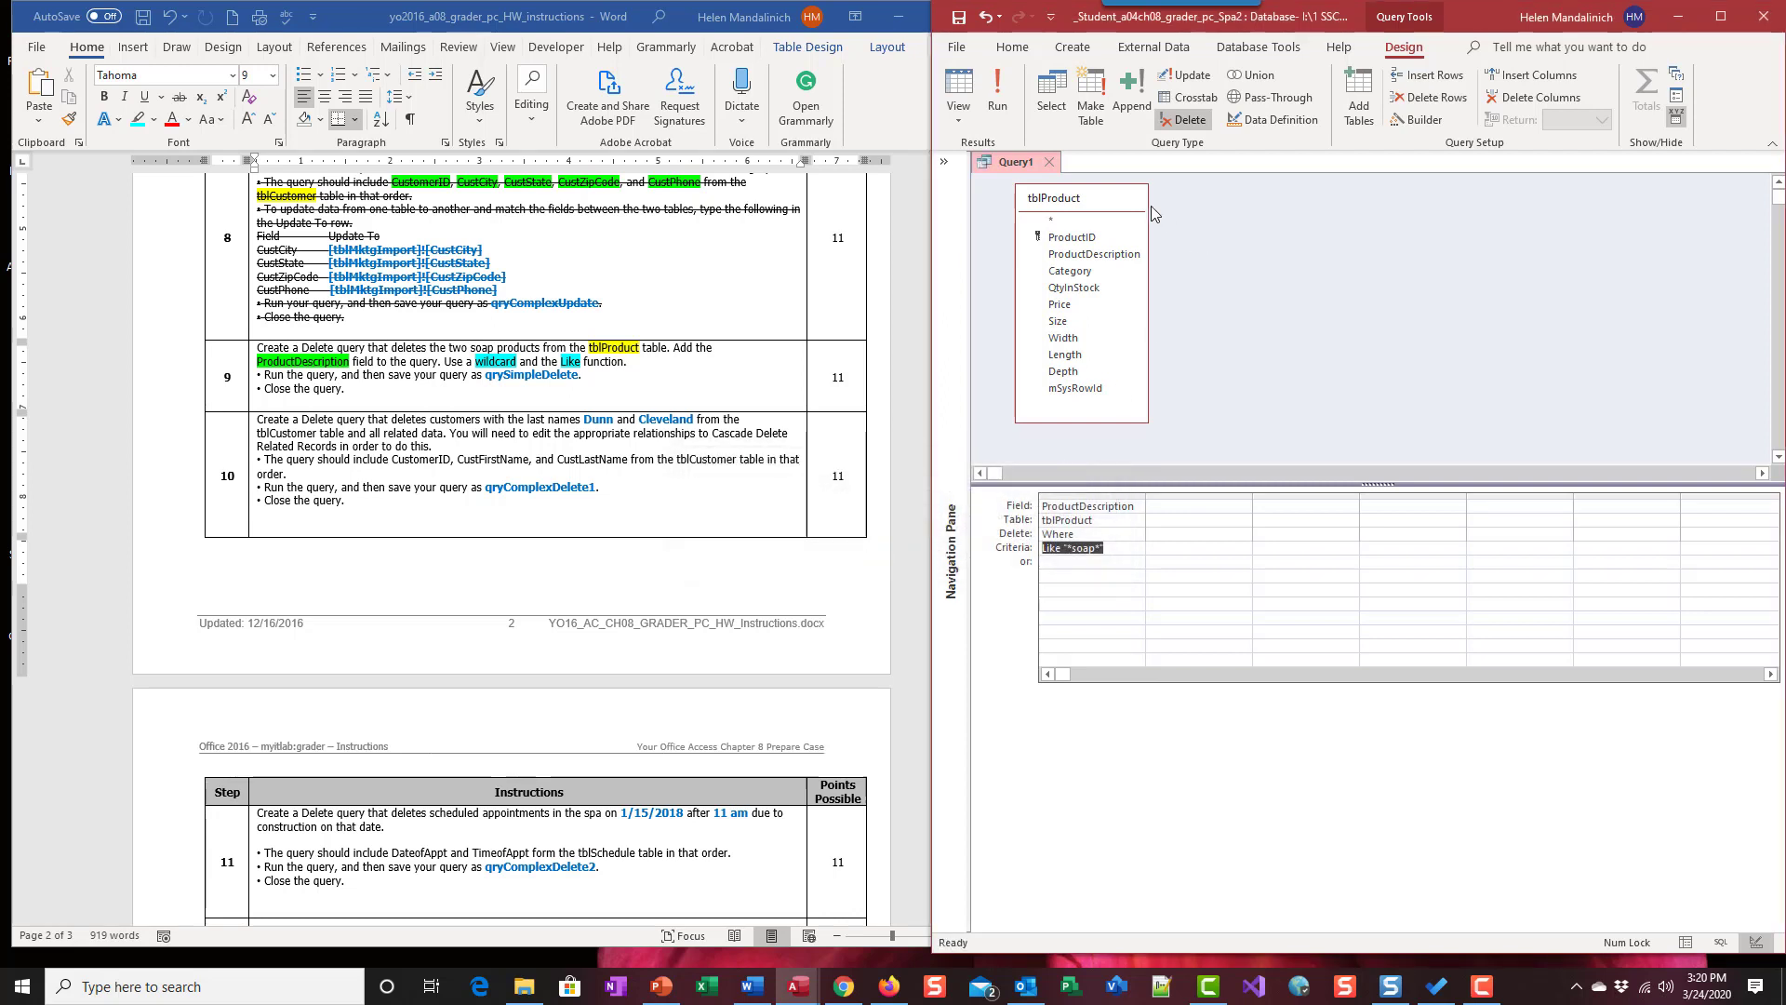
- Save the query as qrySimpleDelete and close it
click(959, 16)
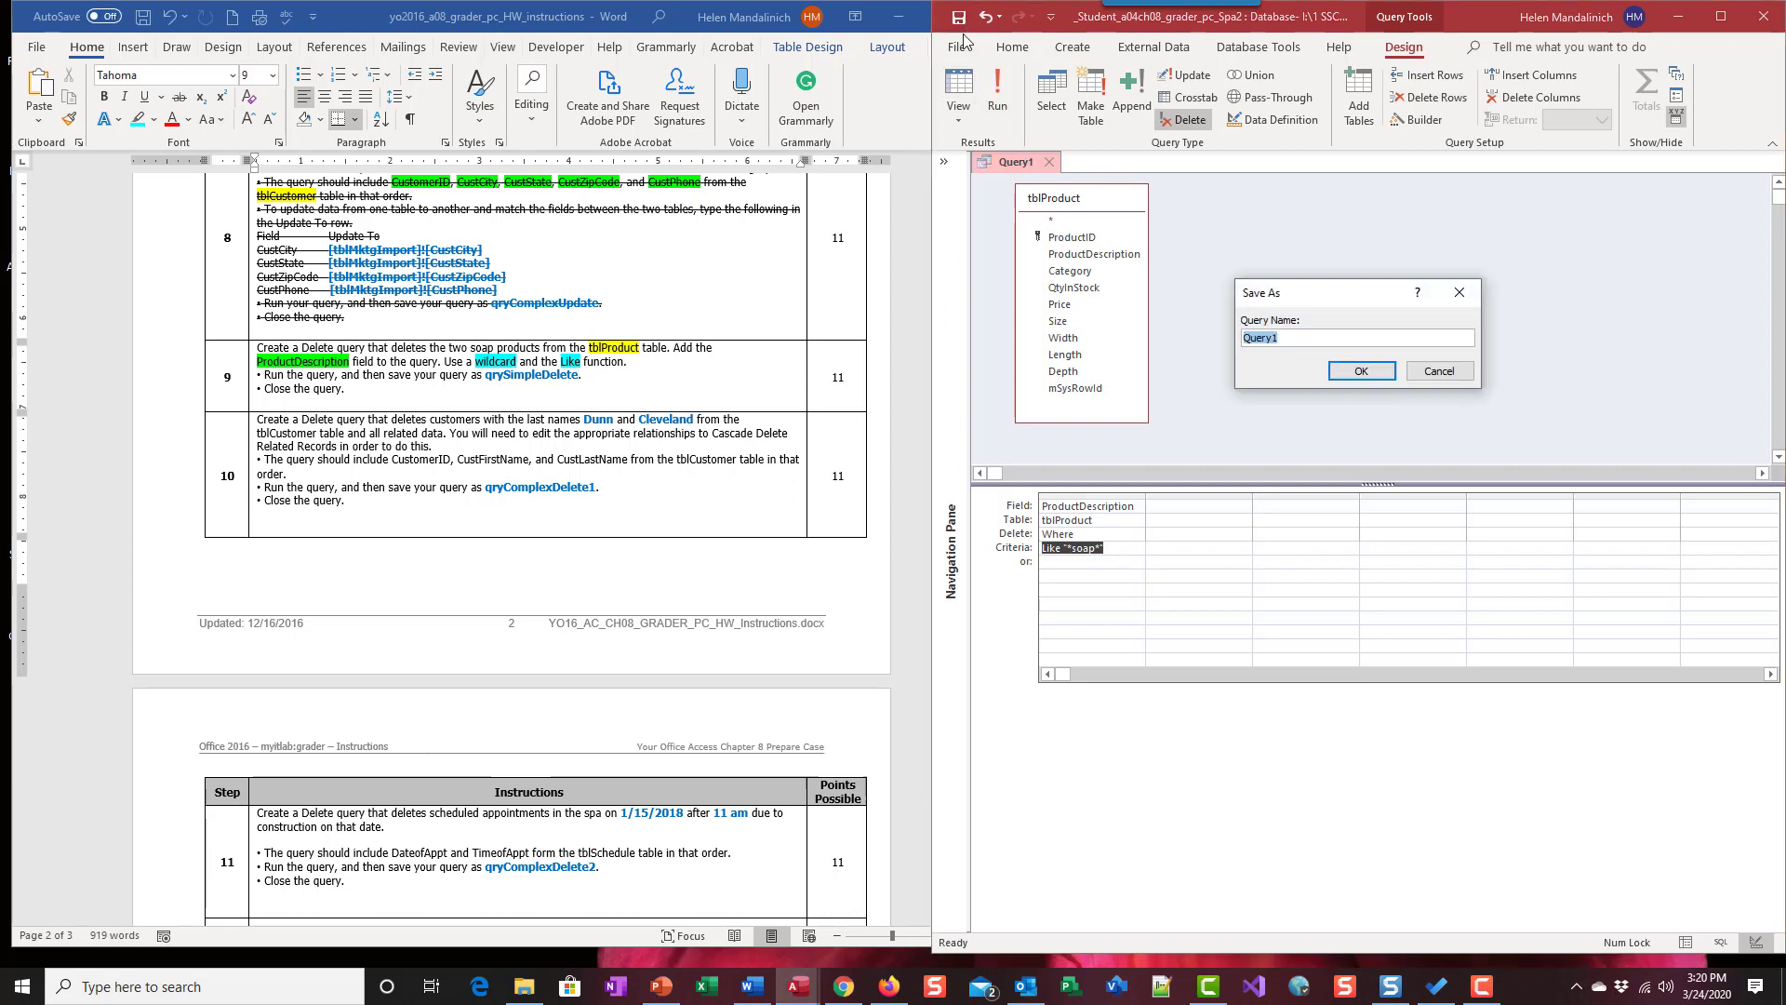
text(qrySimpleDelete)
click(1351, 370)
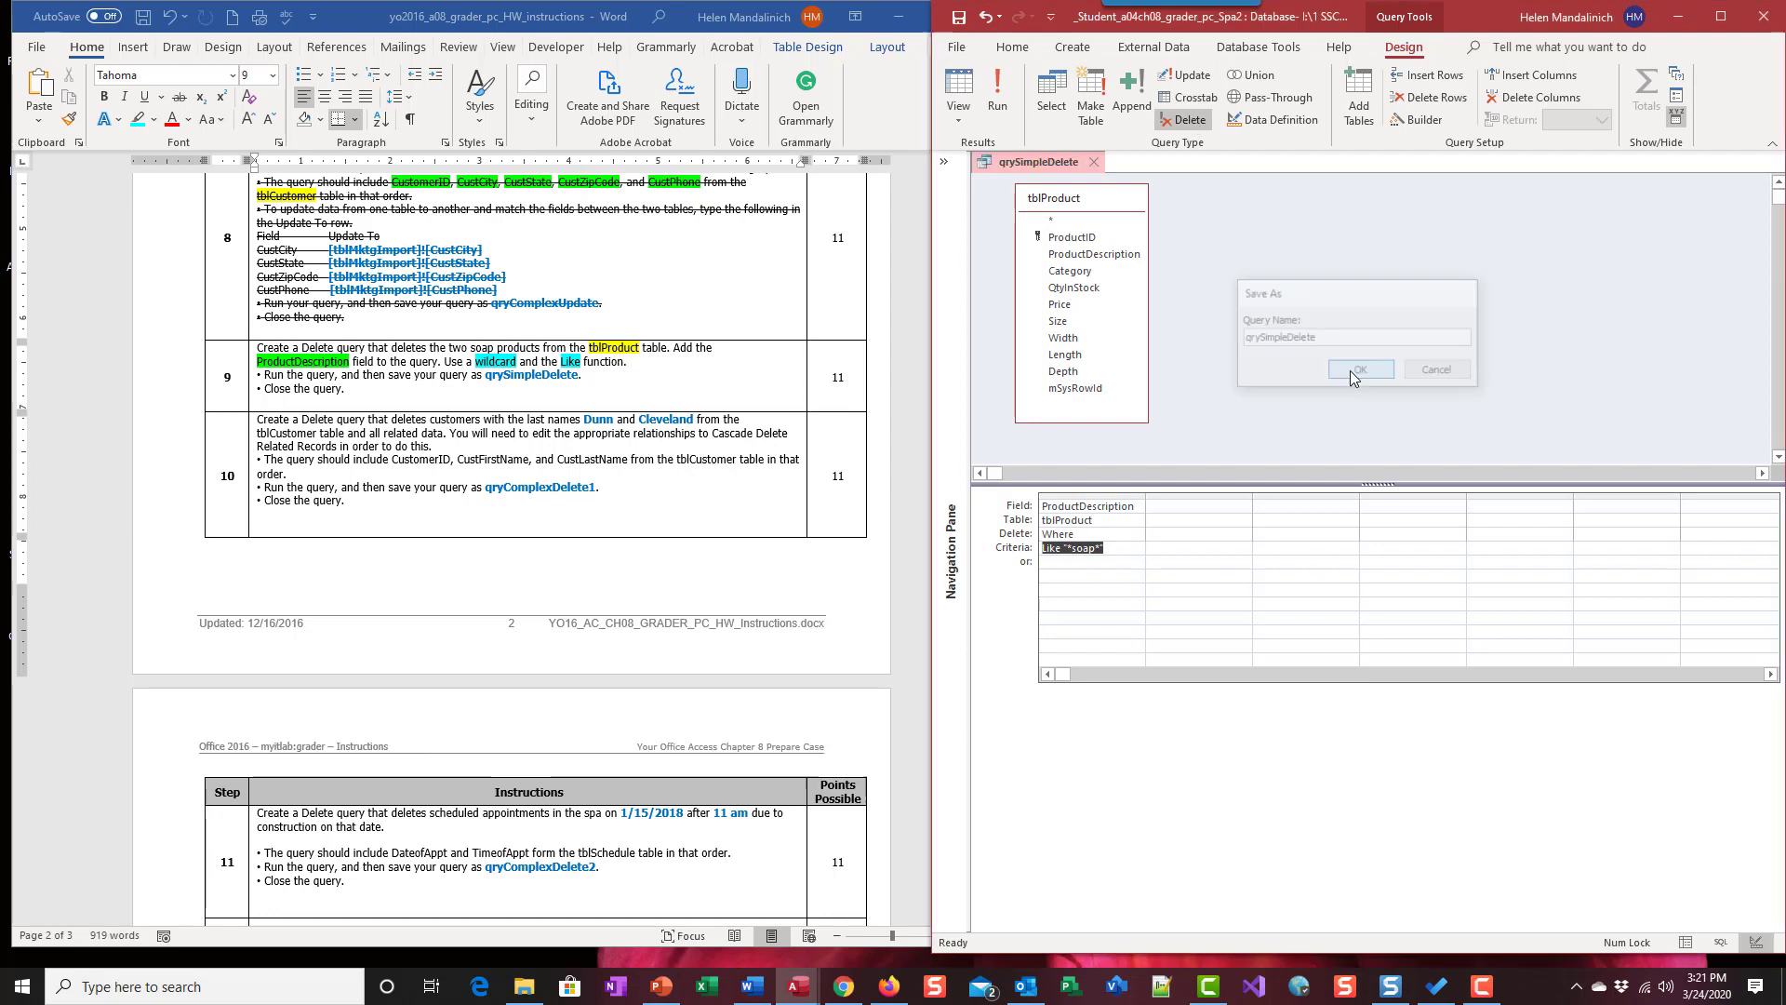
click(1094, 162)
- Check the tblProduct table for any remaining soap products, closing it when done
click(943, 162)
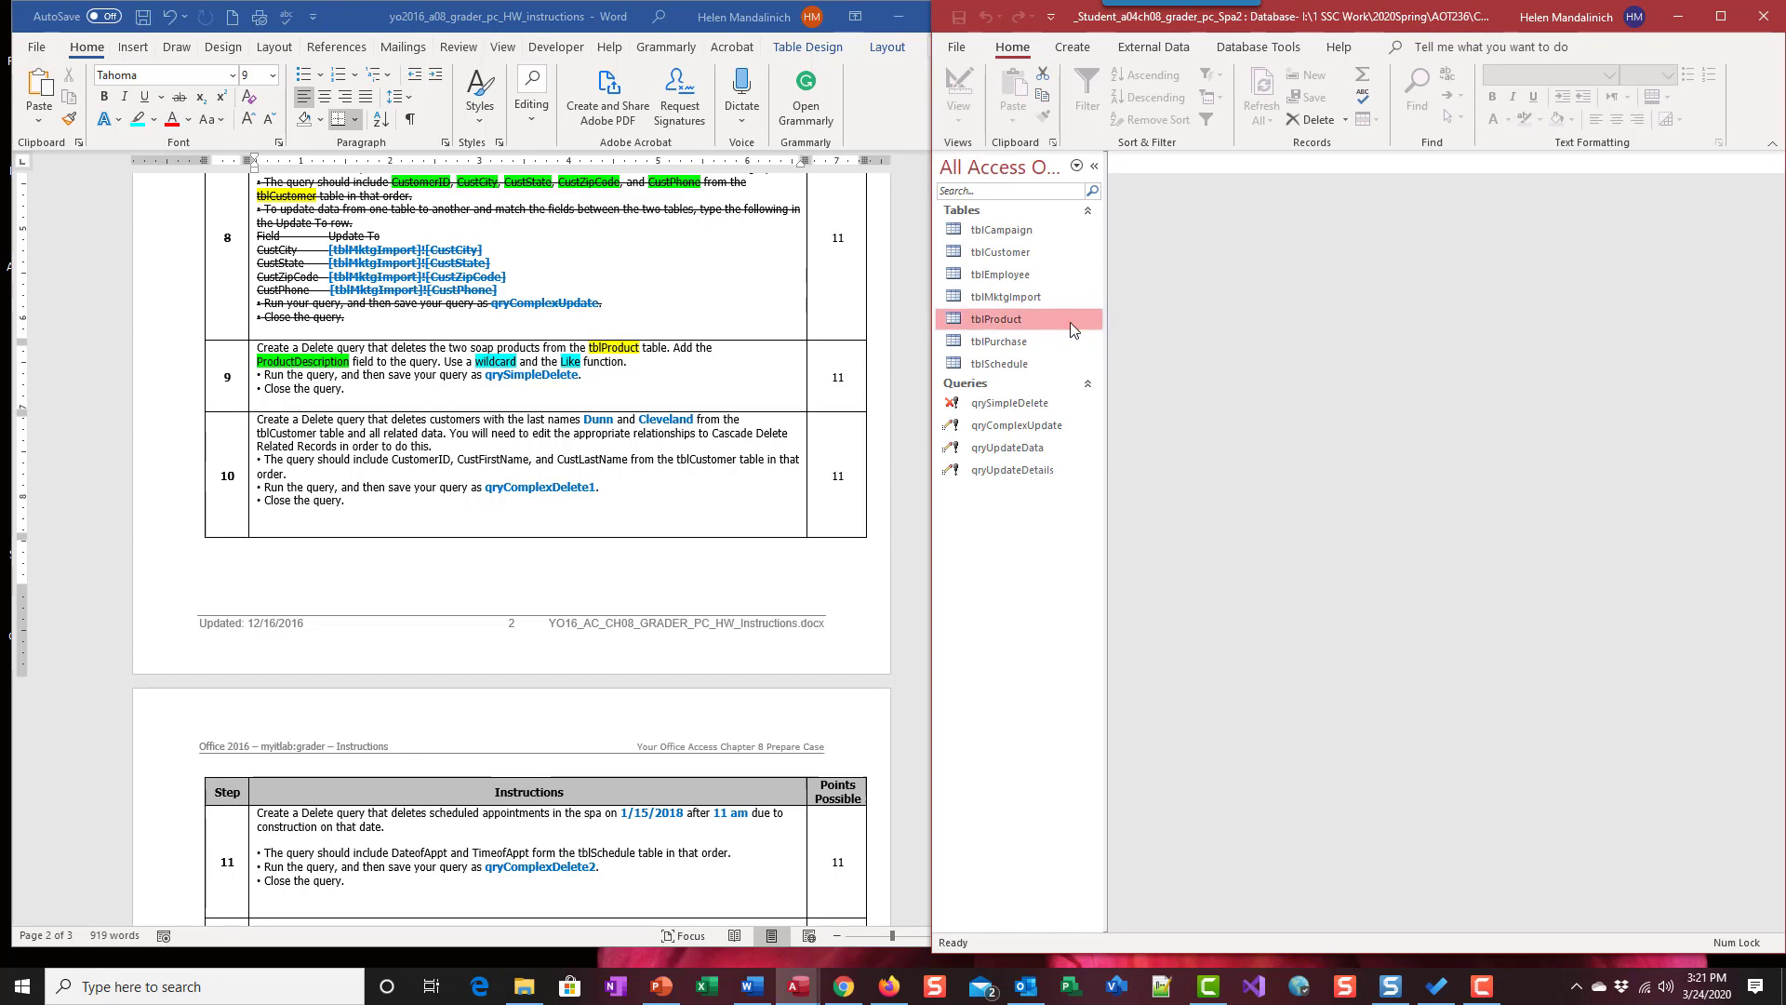
double_click(1018, 319)
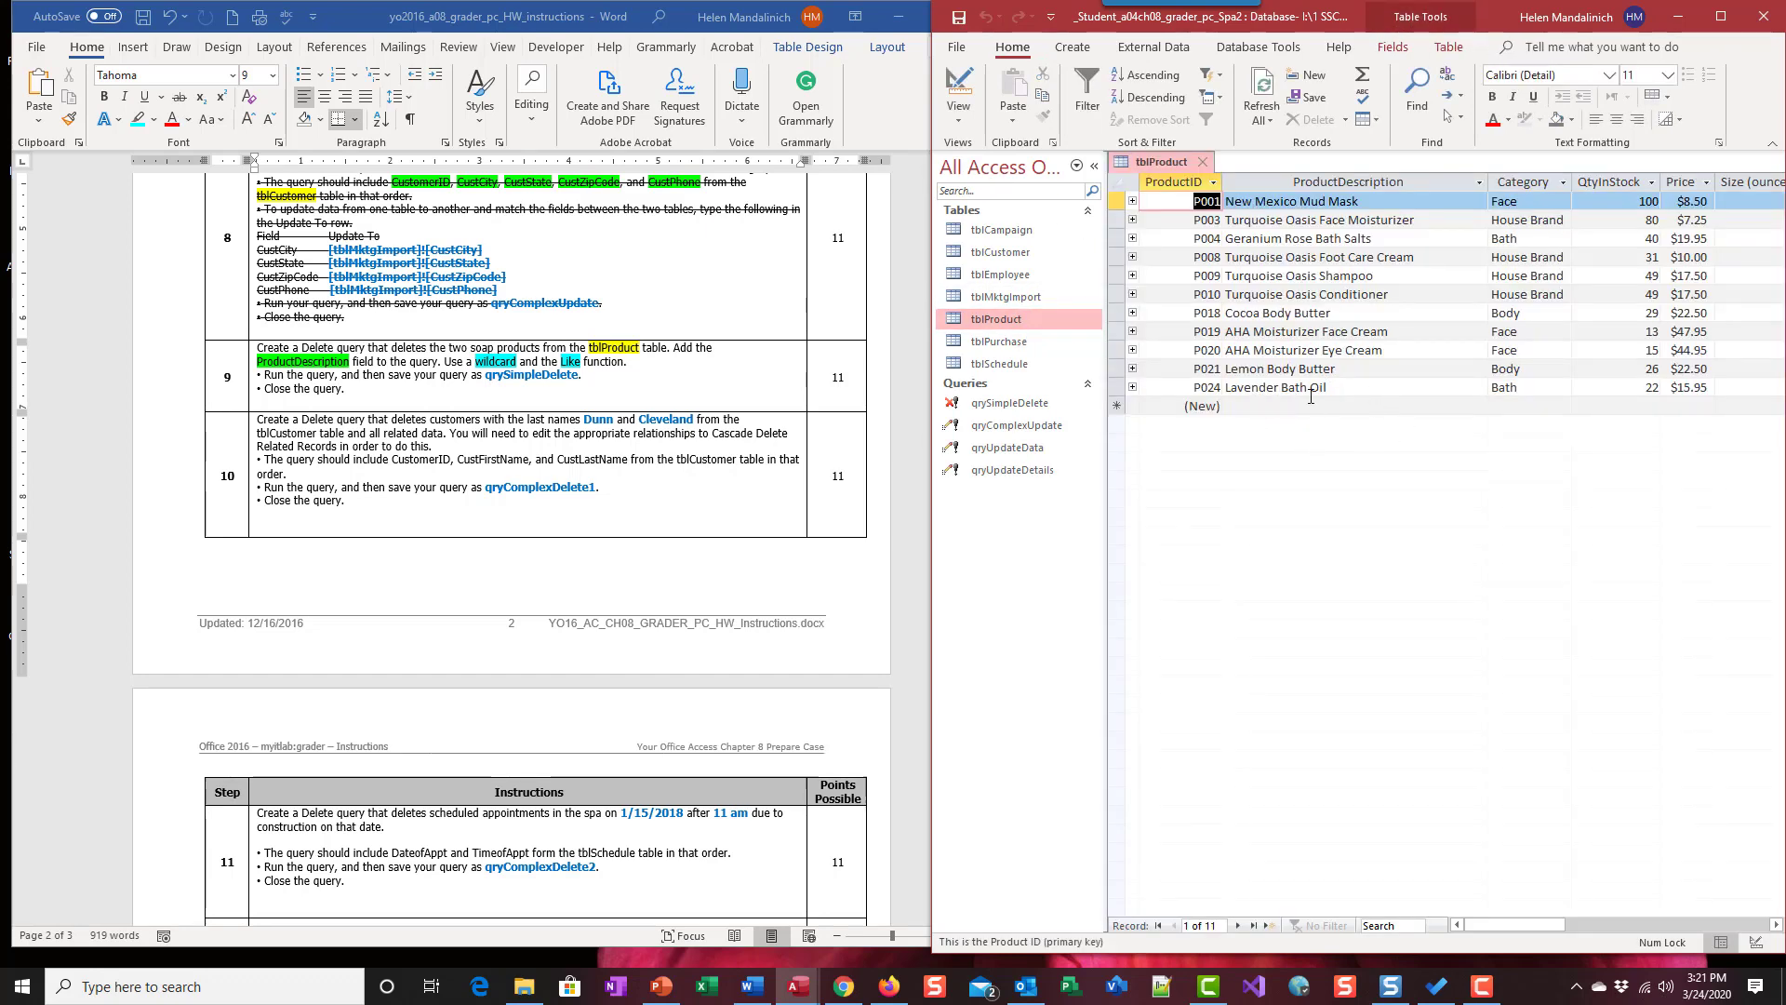
click(1209, 162)
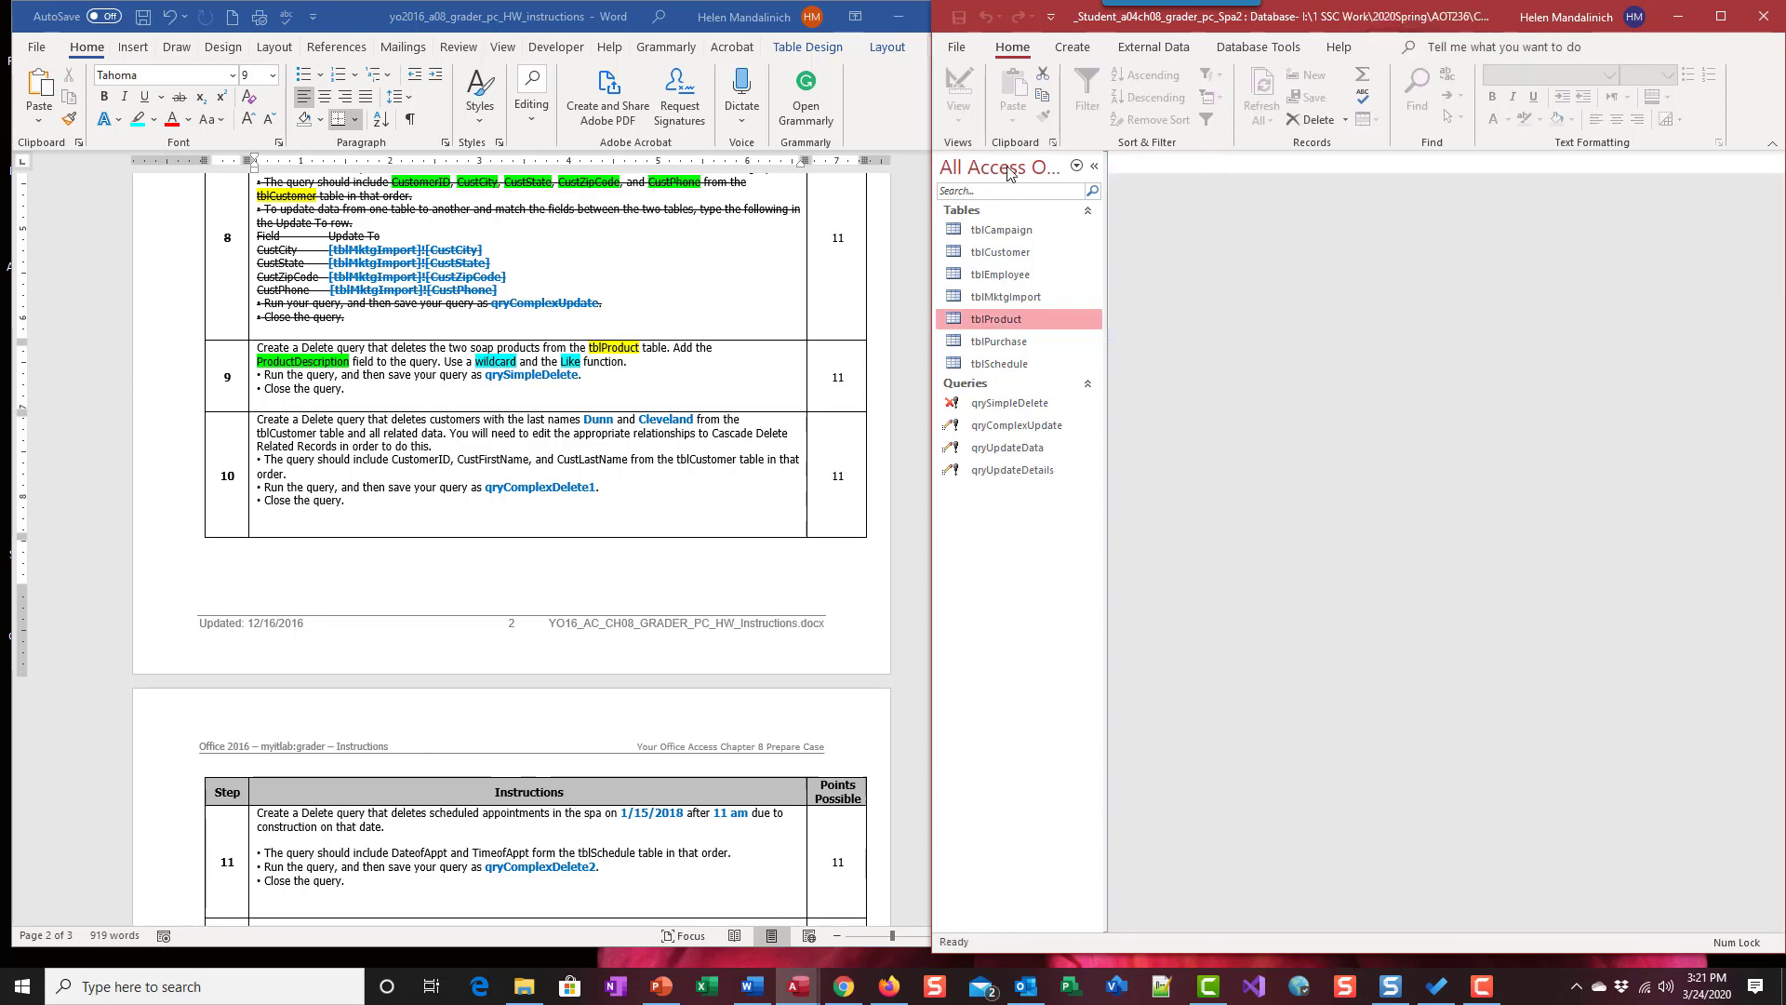
- Strike through the completed step 9 row in the Word instructions
click(391, 409)
drag(354, 391, 224, 351)
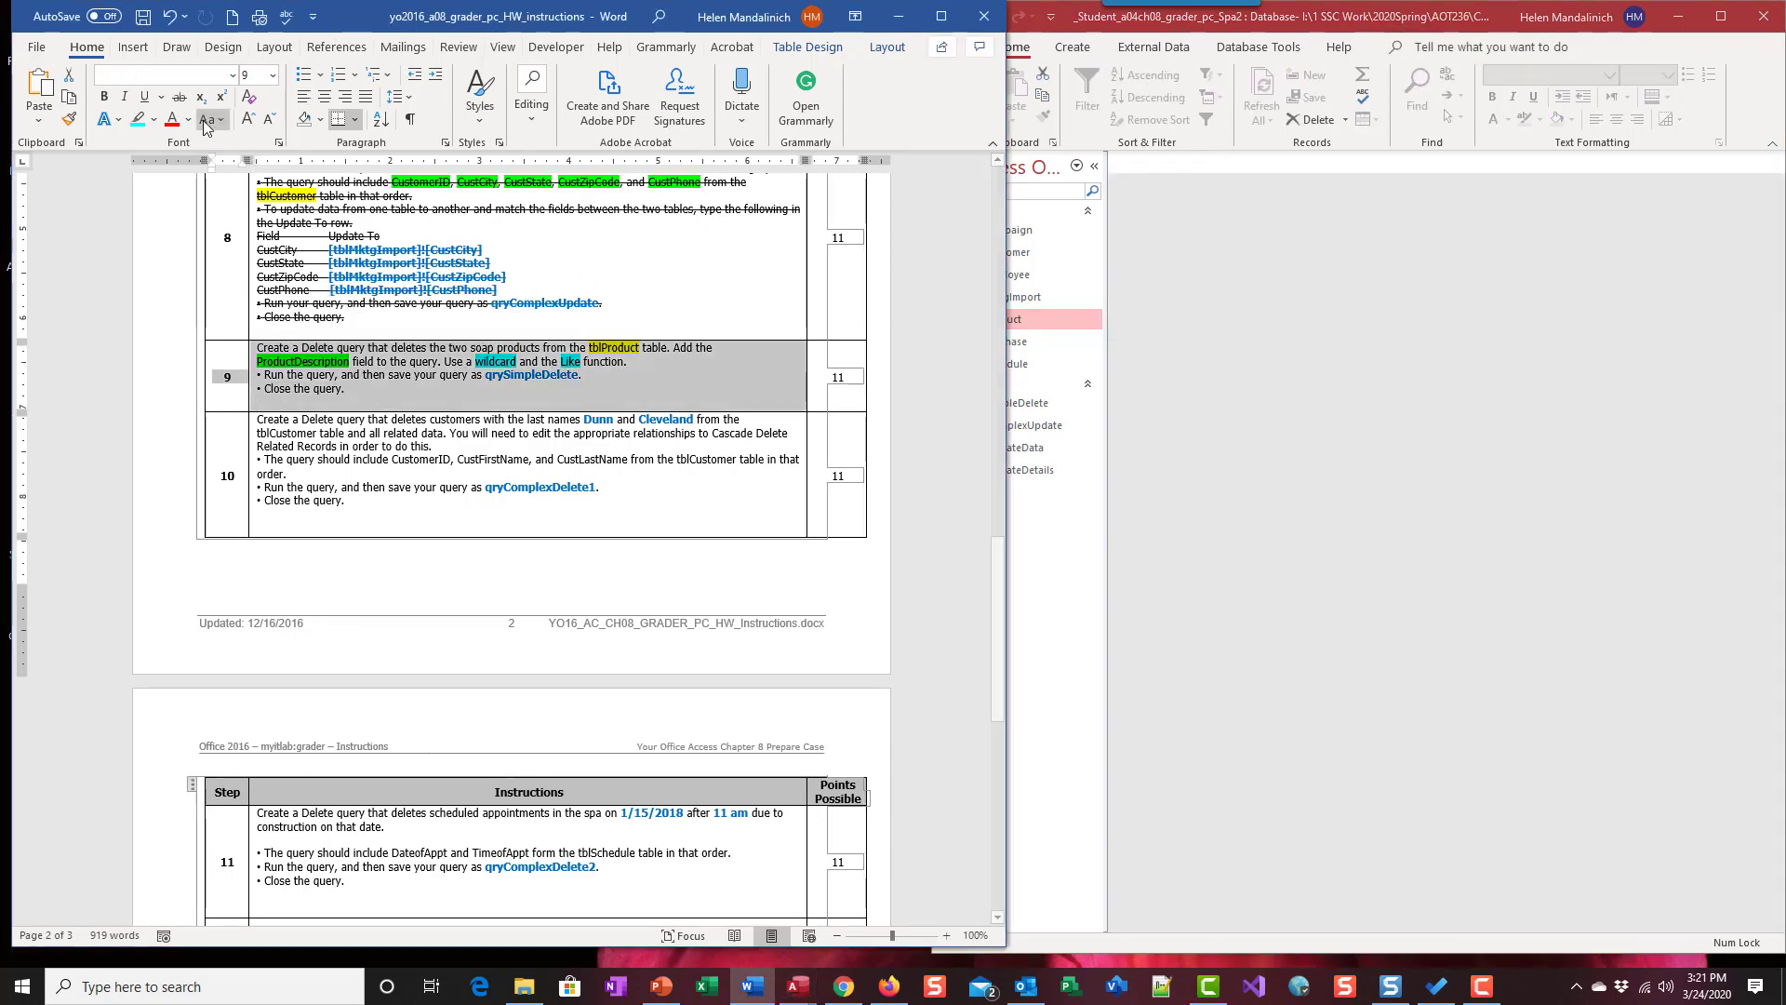
click(179, 97)
scroll(539, 372, down, 2)
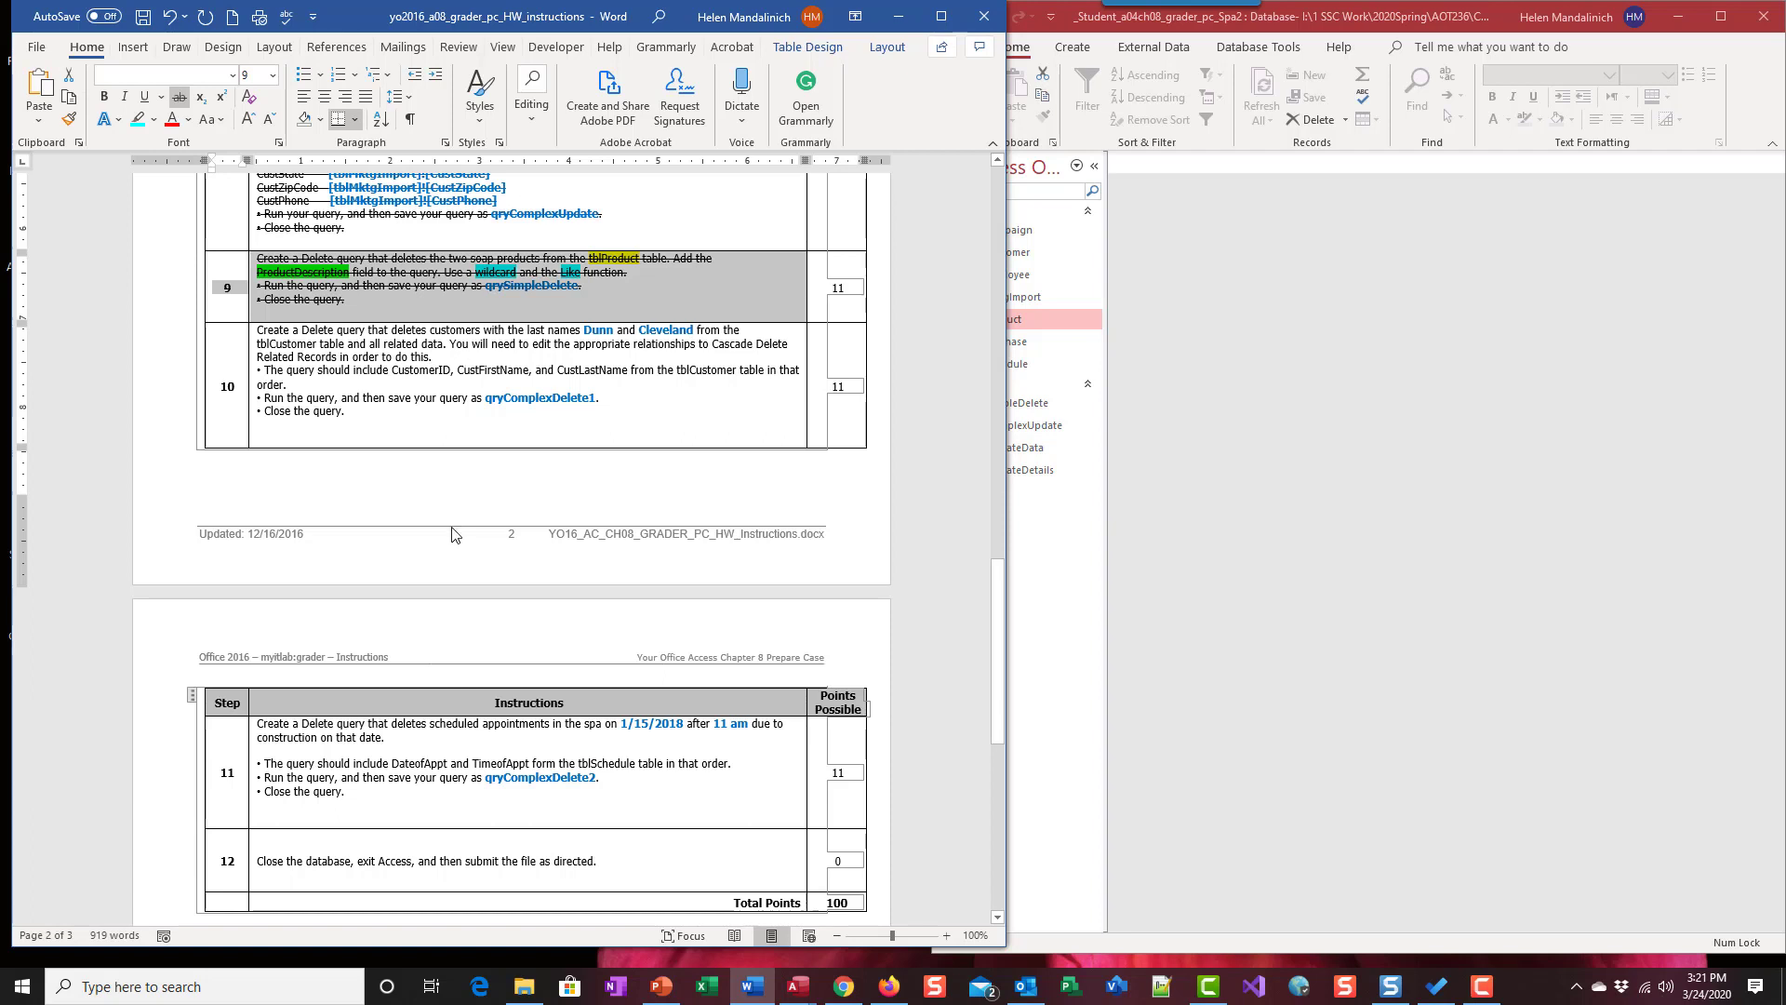
- Switch to Access, open the tblCustomer table, and examine the related purchase records of the two customers named in step 10
click(1160, 302)
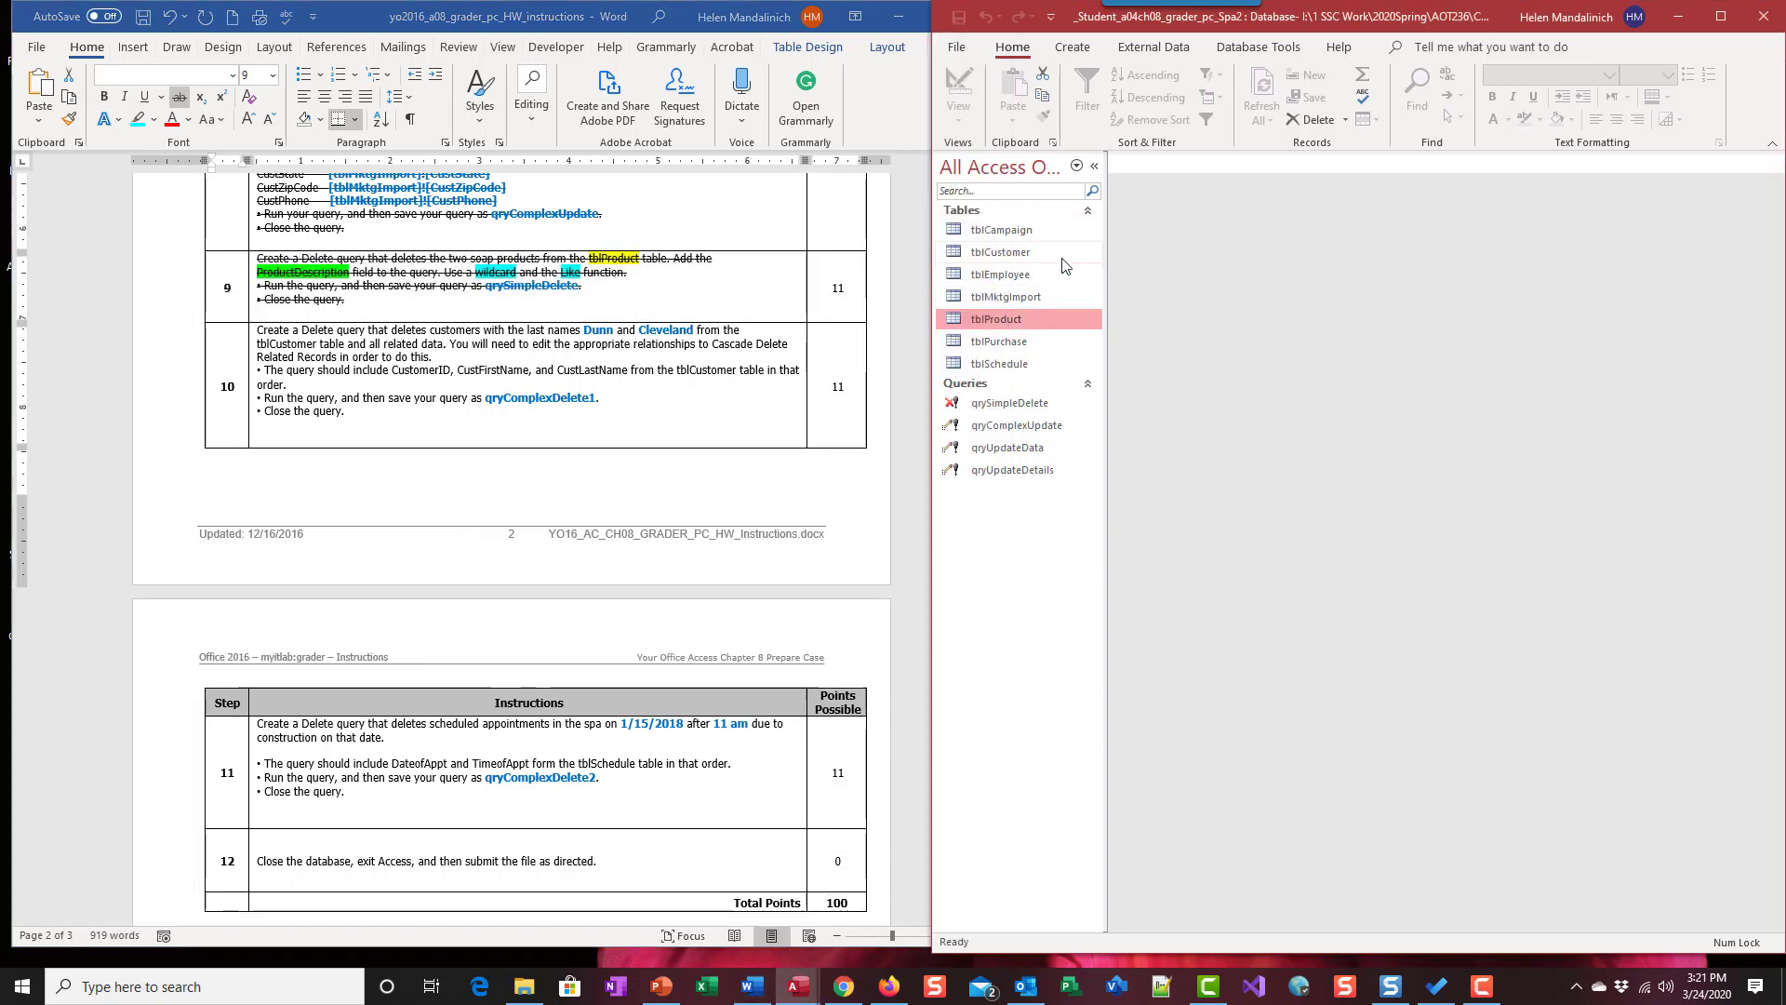
double_click(1000, 252)
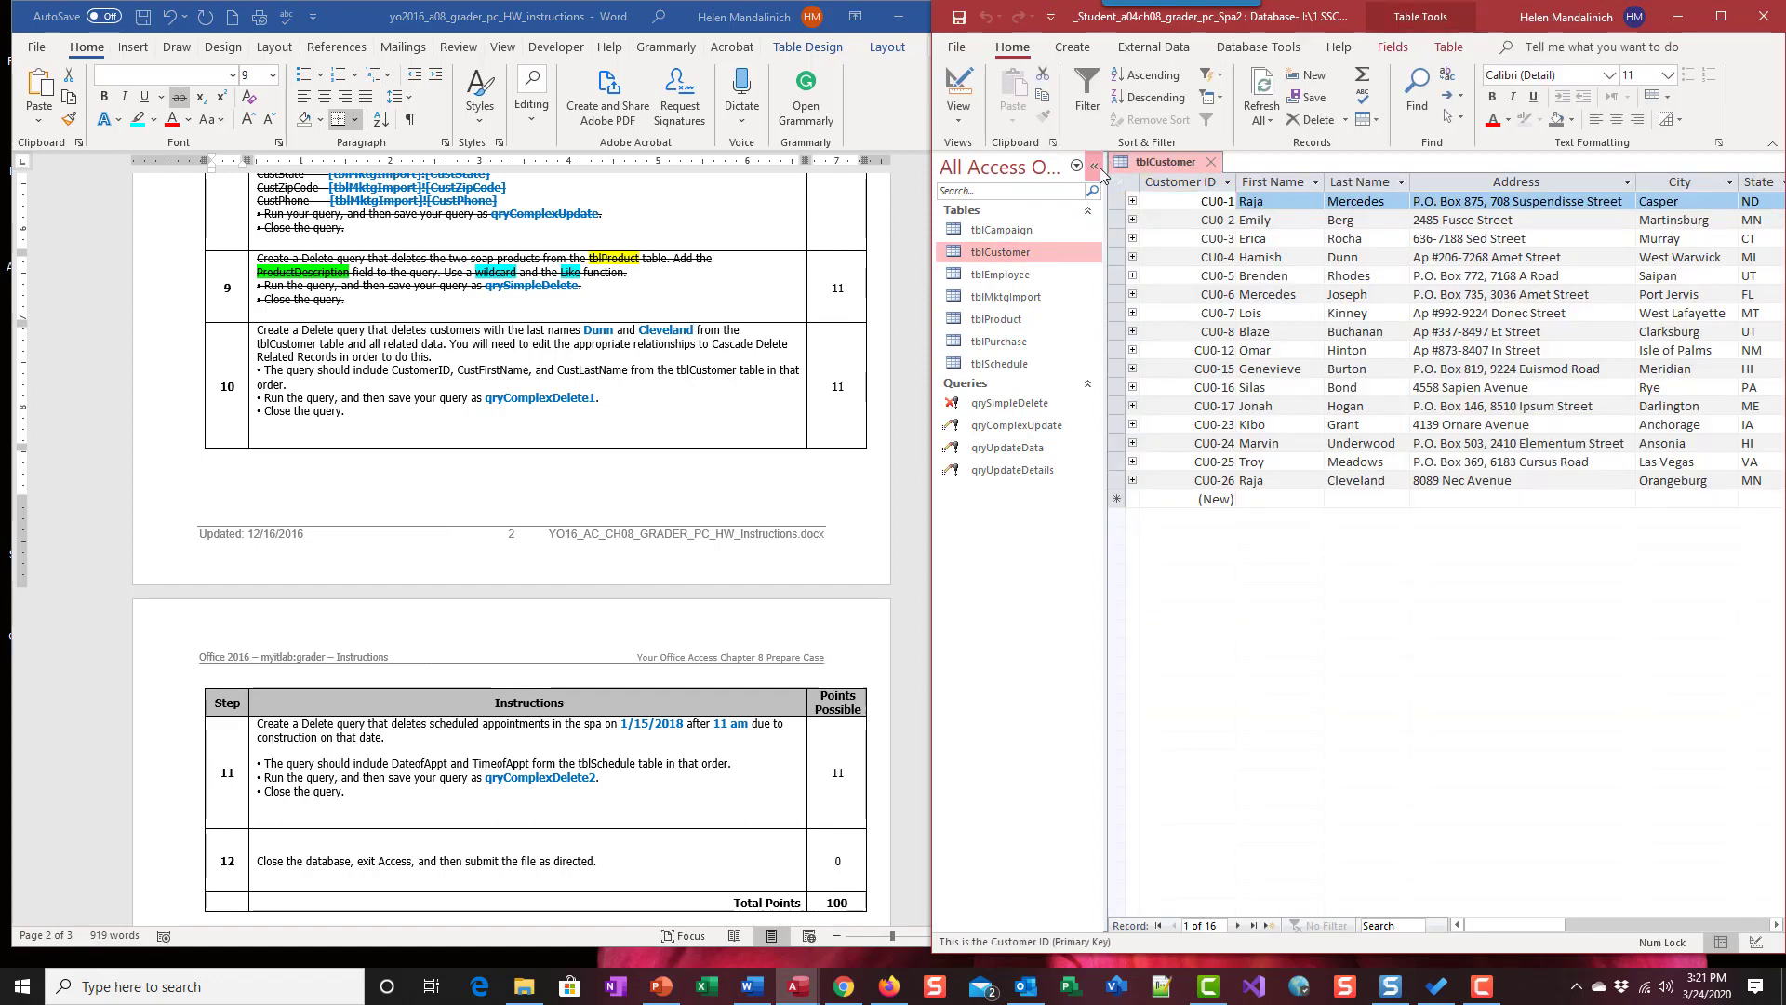
click(1097, 164)
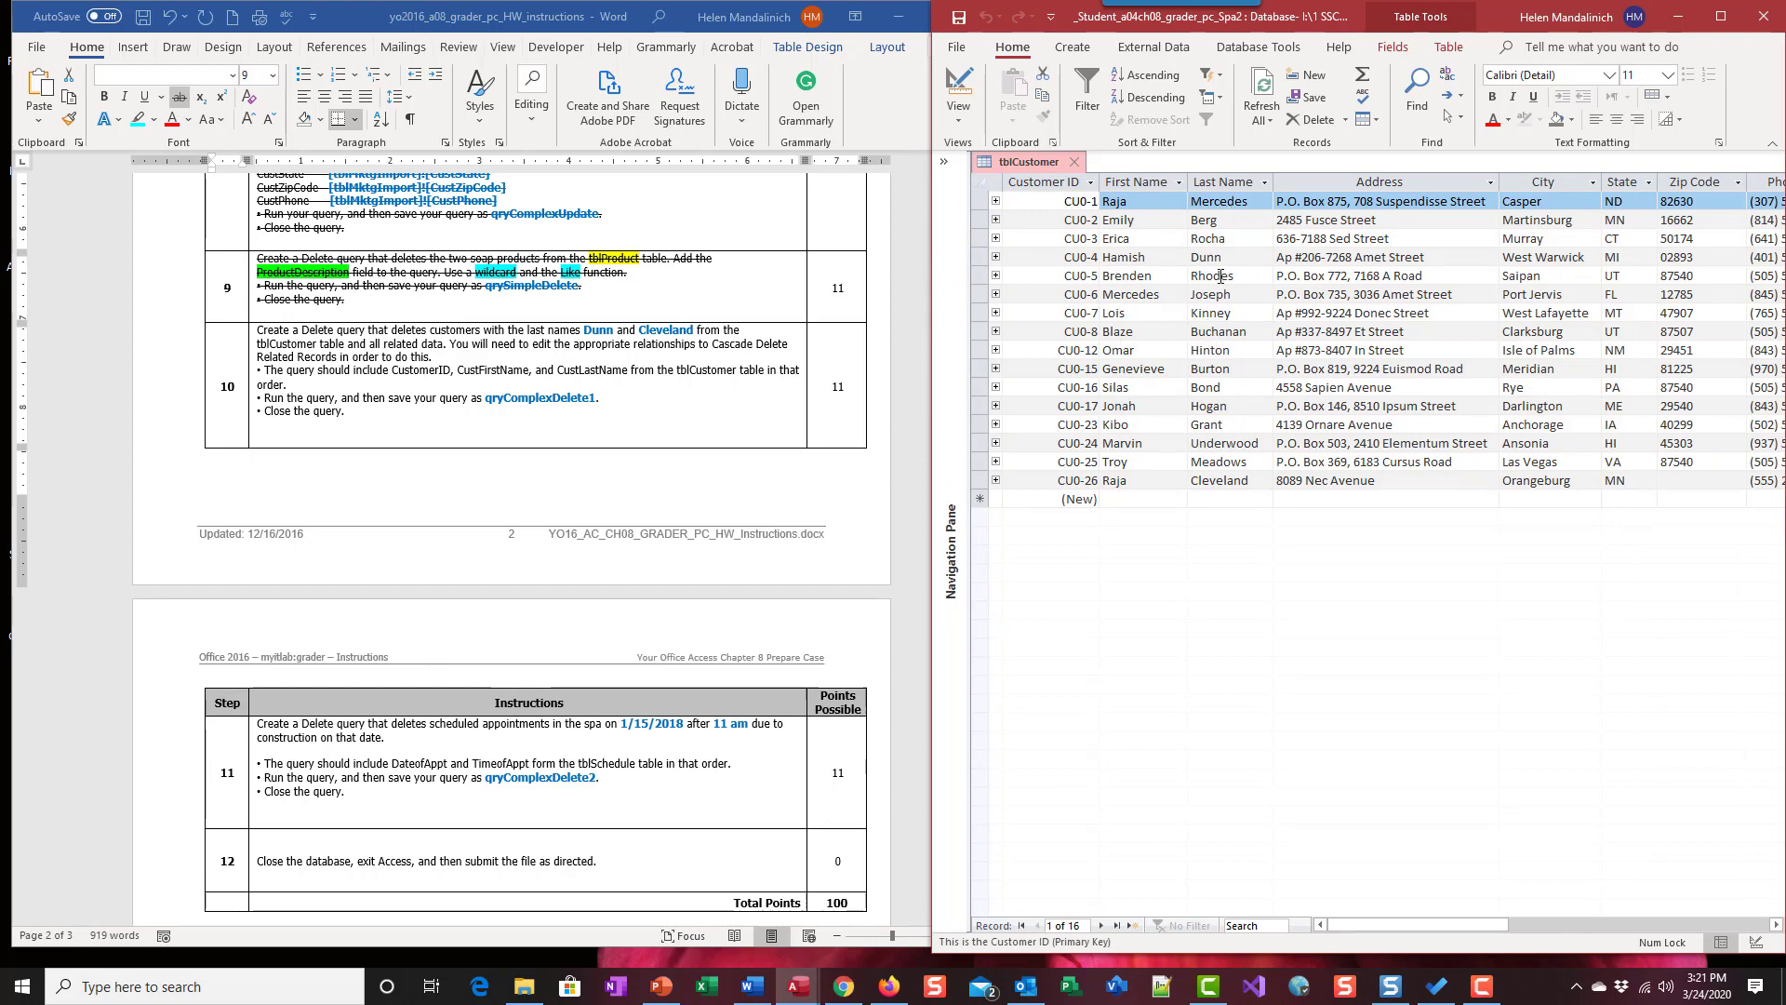
click(997, 258)
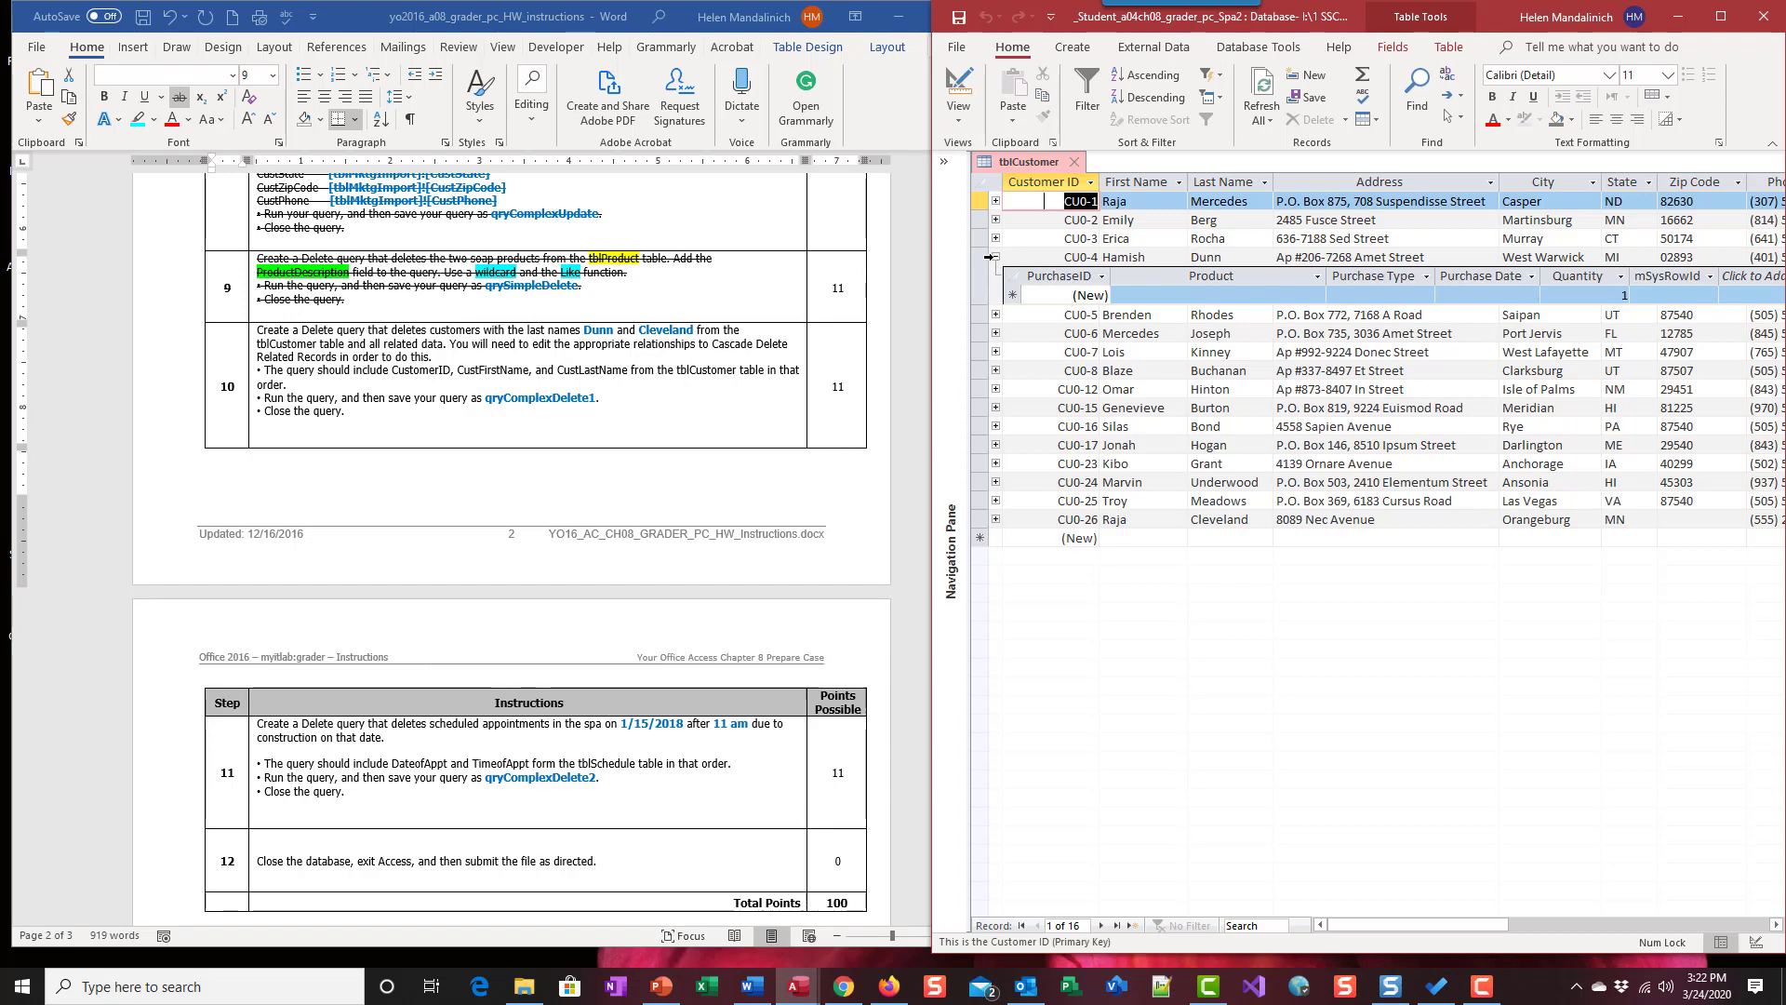
click(995, 258)
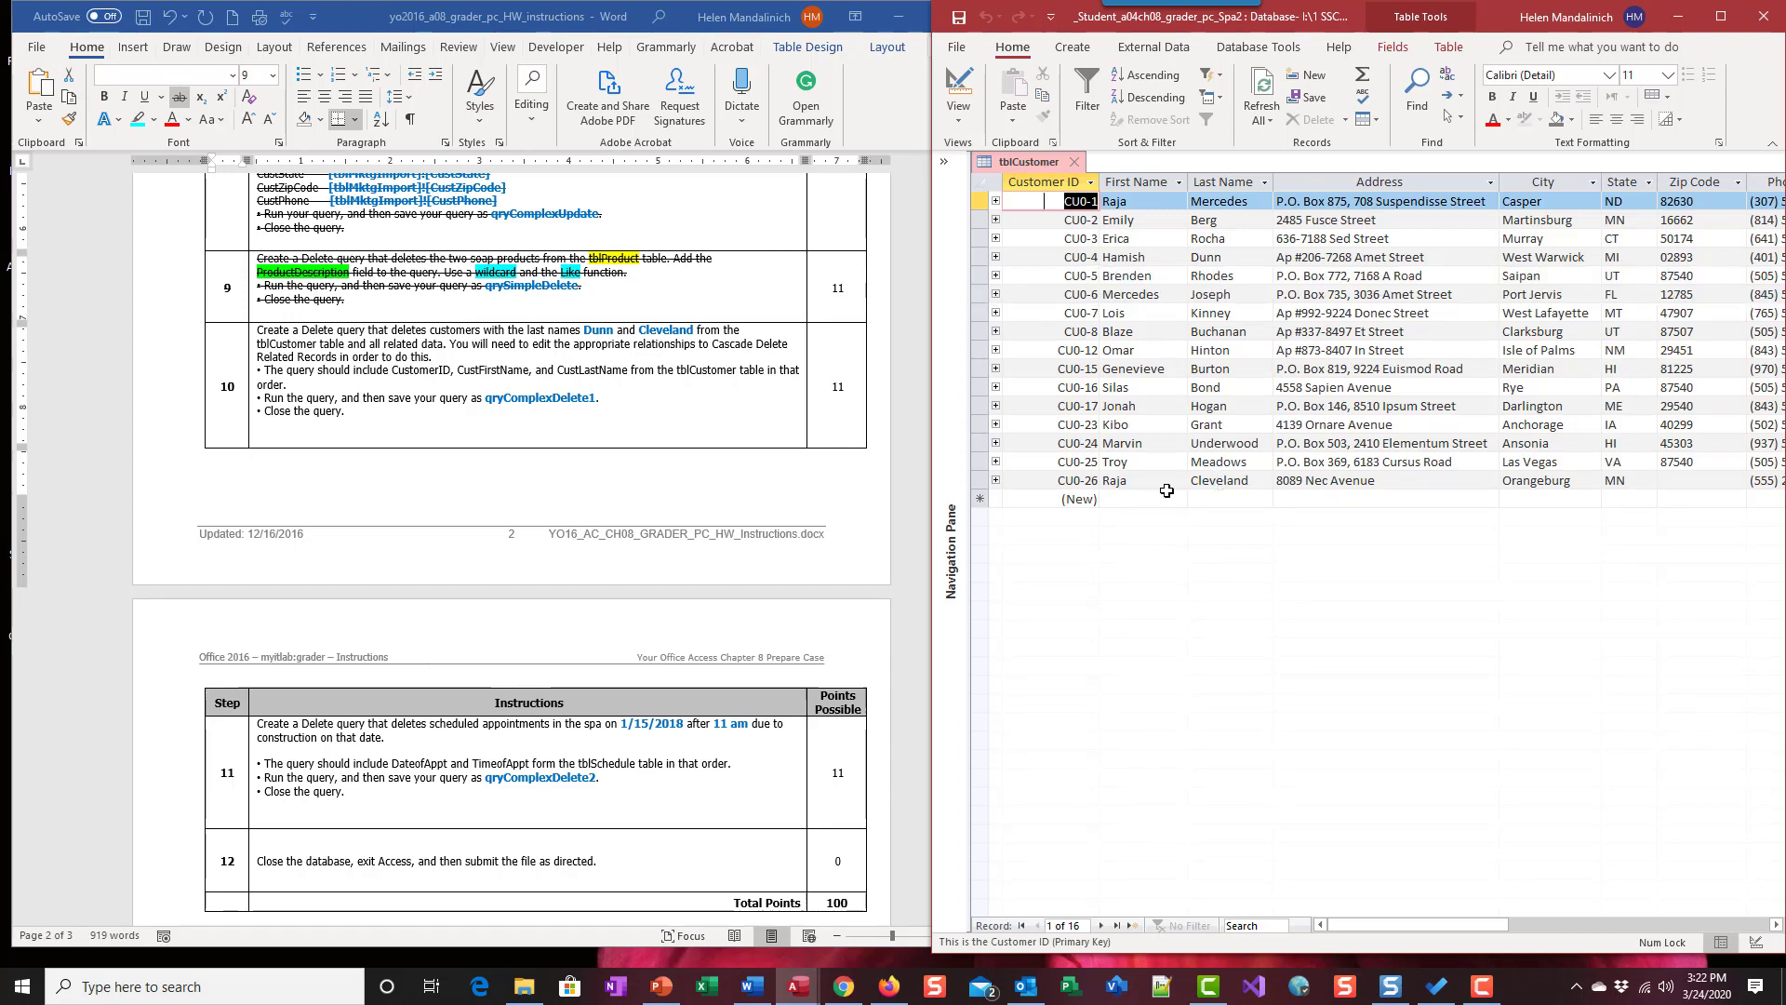
click(996, 480)
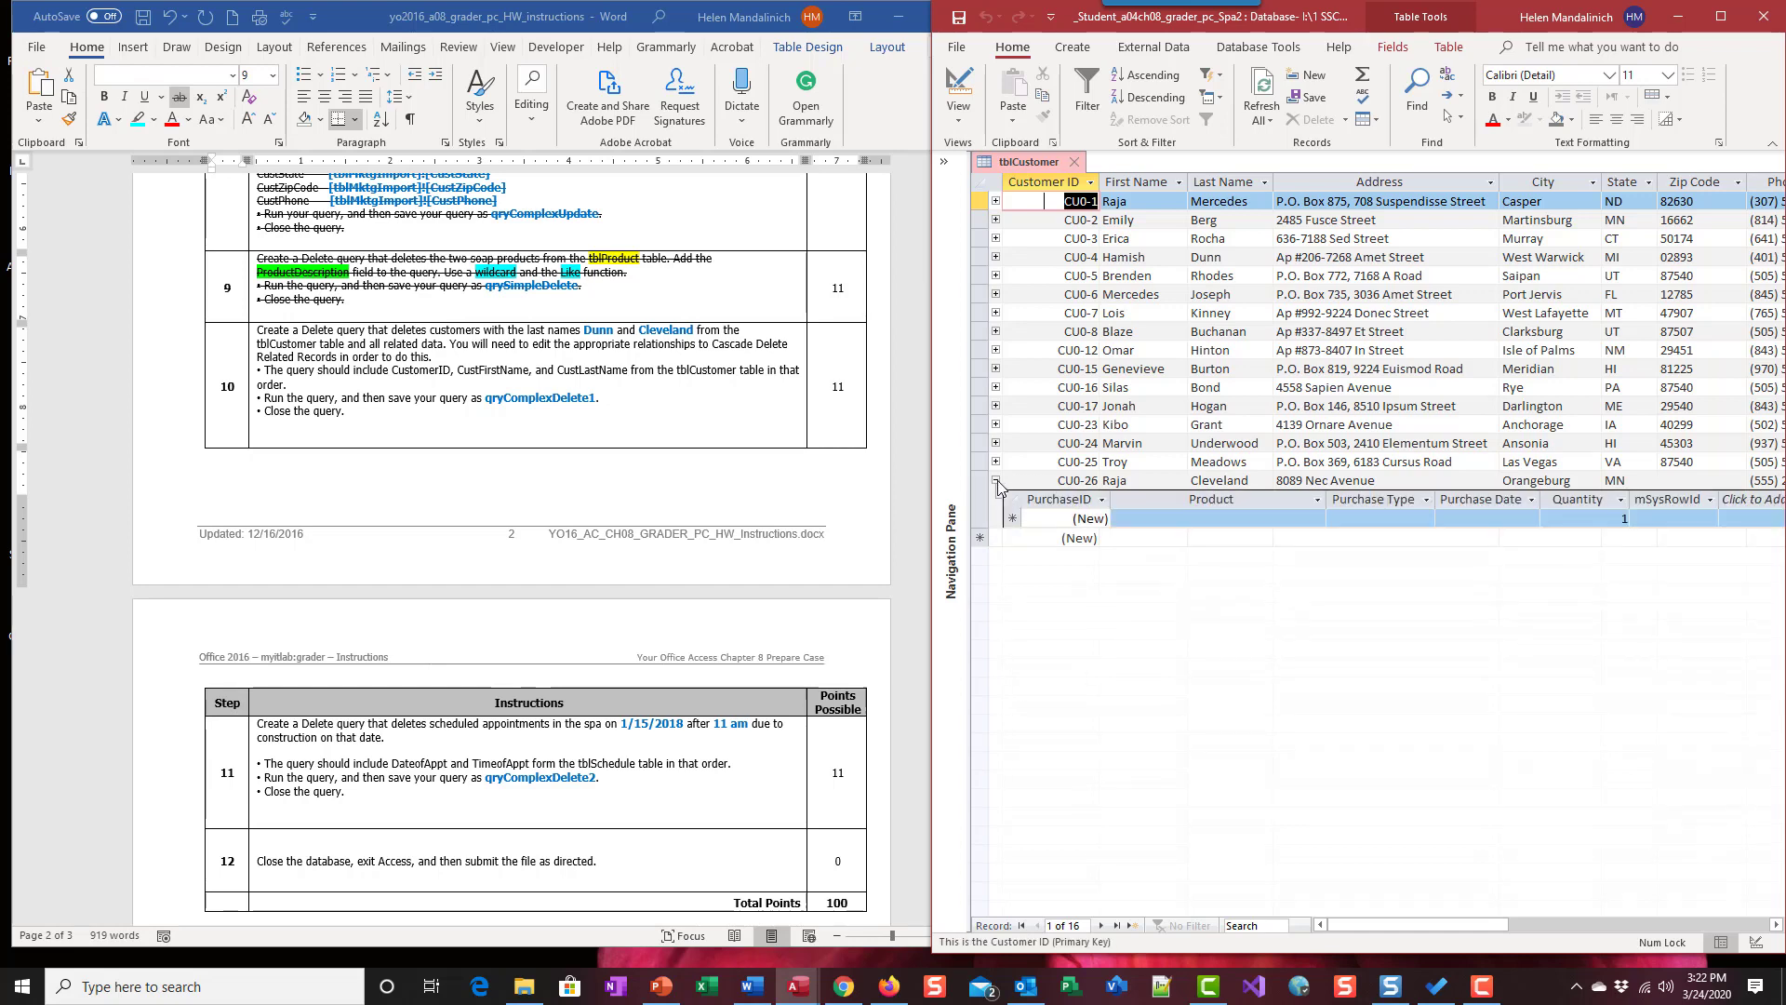
click(996, 481)
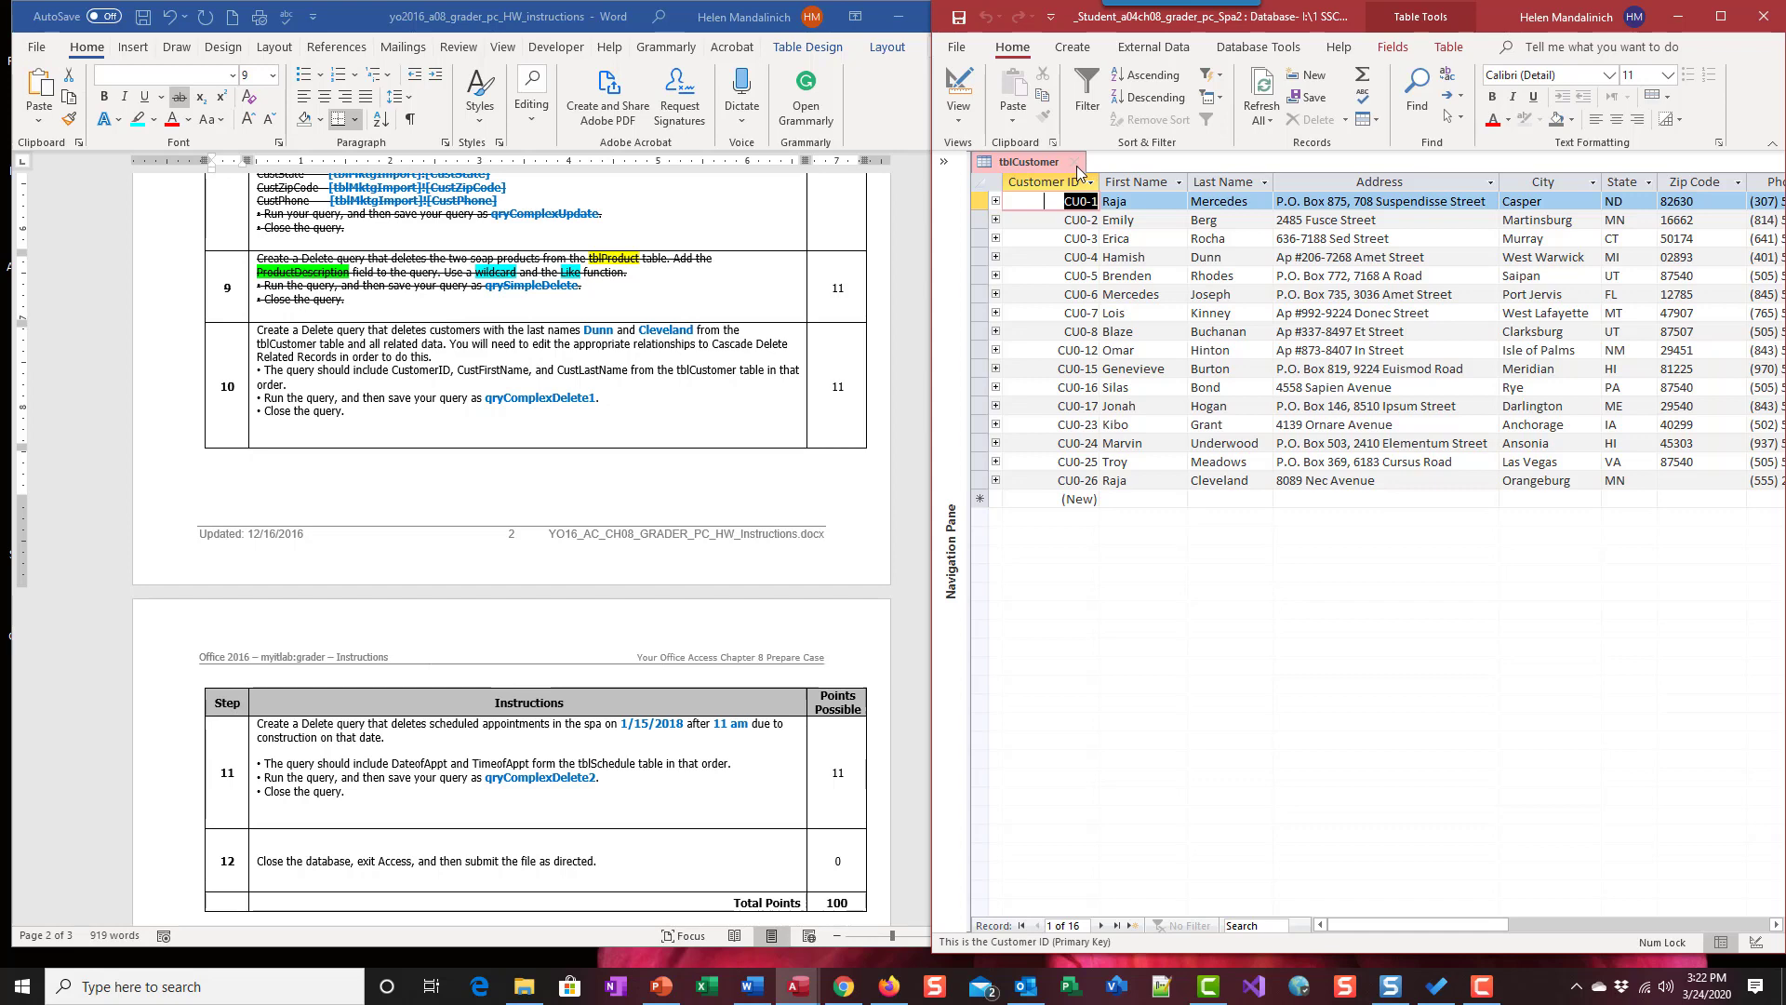
- Examine other customers' related purchase records in tblCustomer for comparison, collapsing each one and closing the table when done
click(996, 276)
click(996, 276)
click(995, 257)
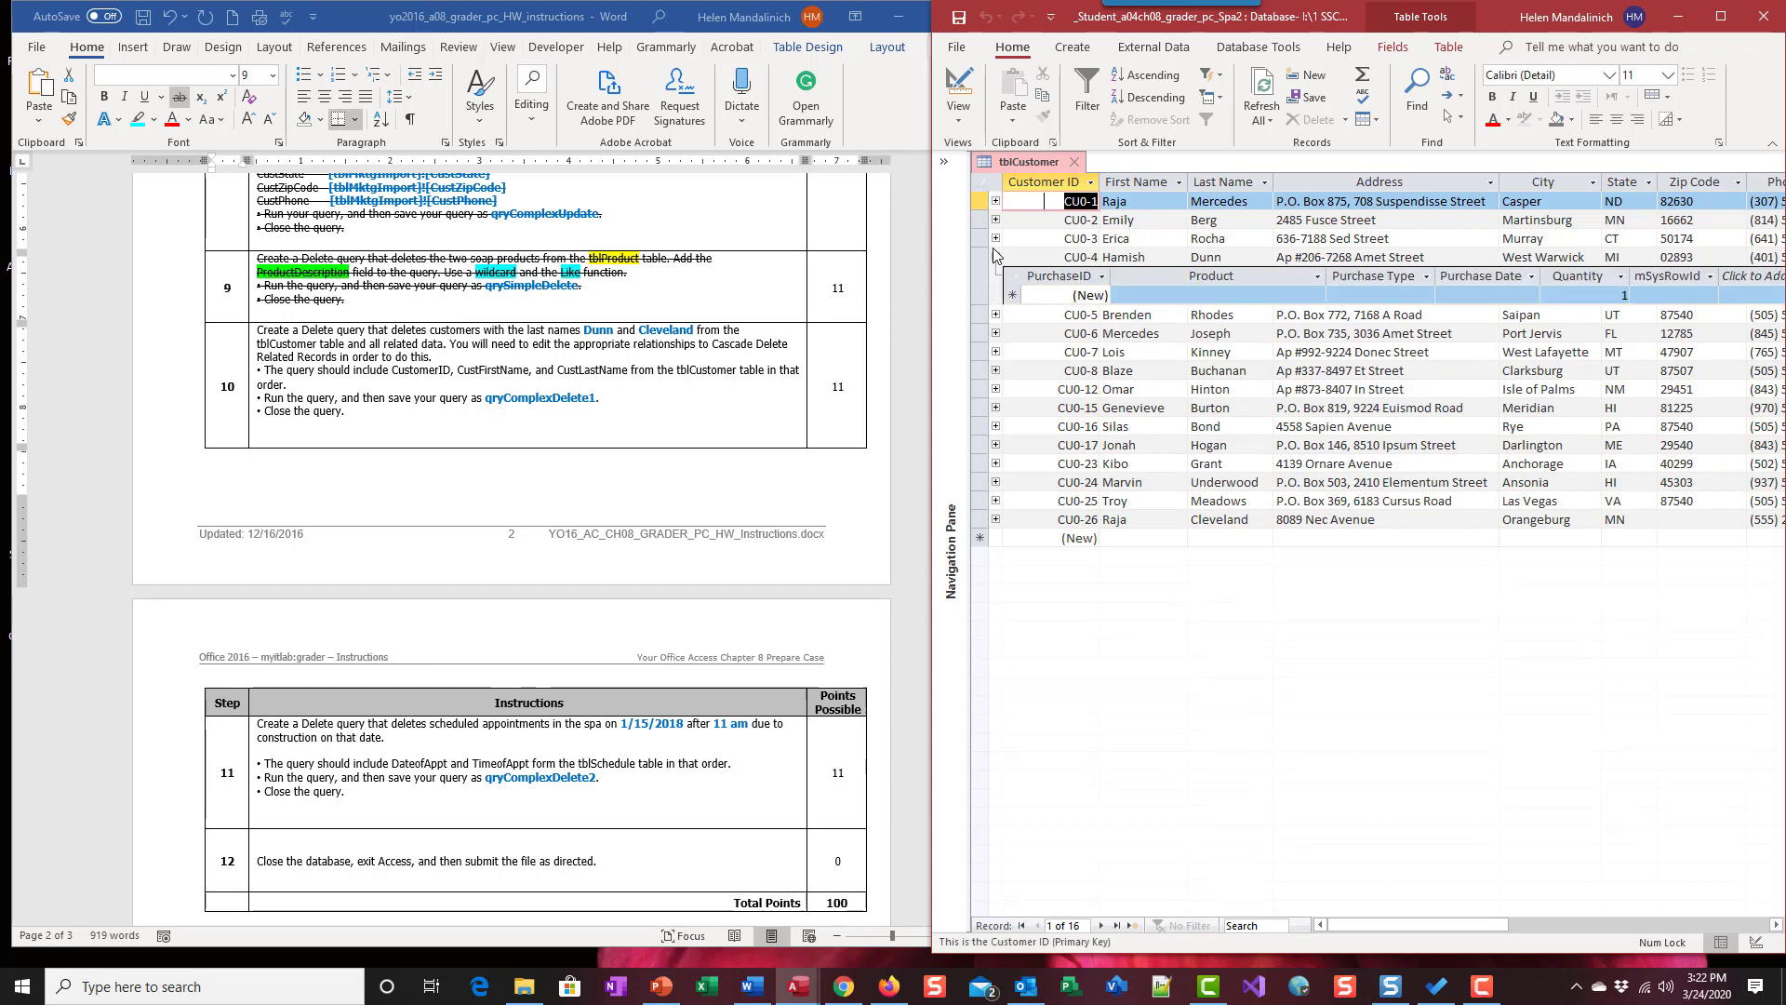
click(996, 258)
click(996, 239)
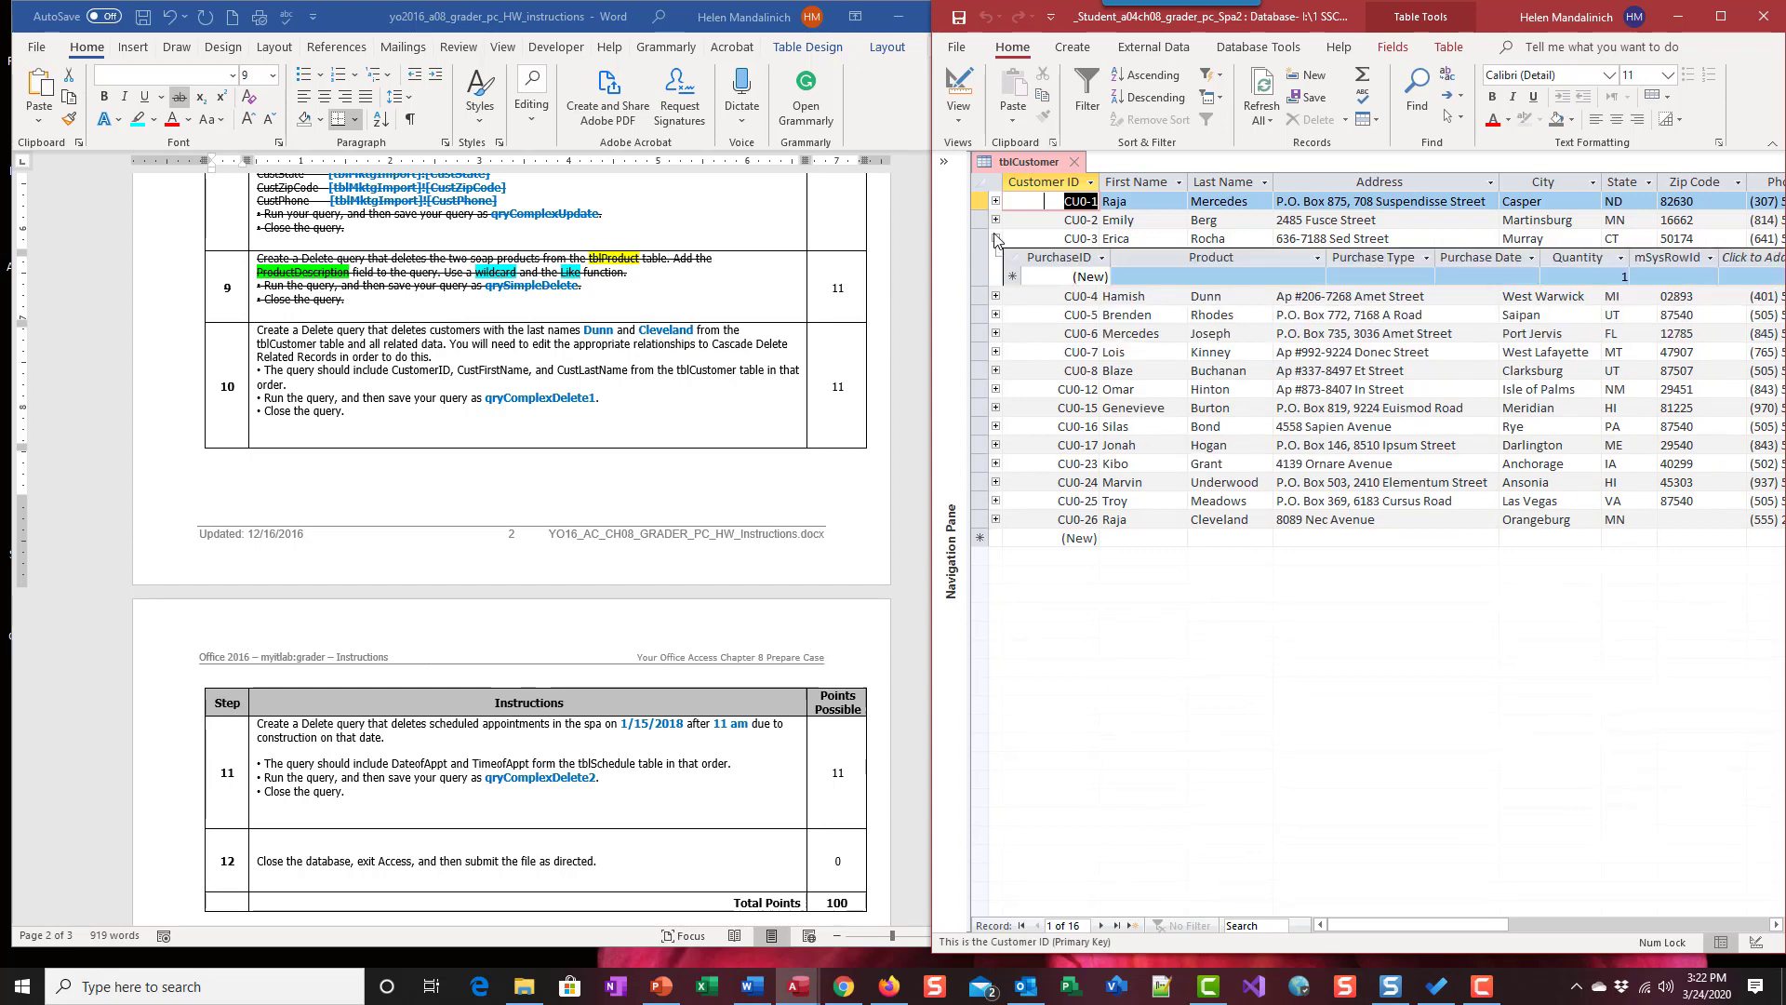
click(995, 239)
click(996, 220)
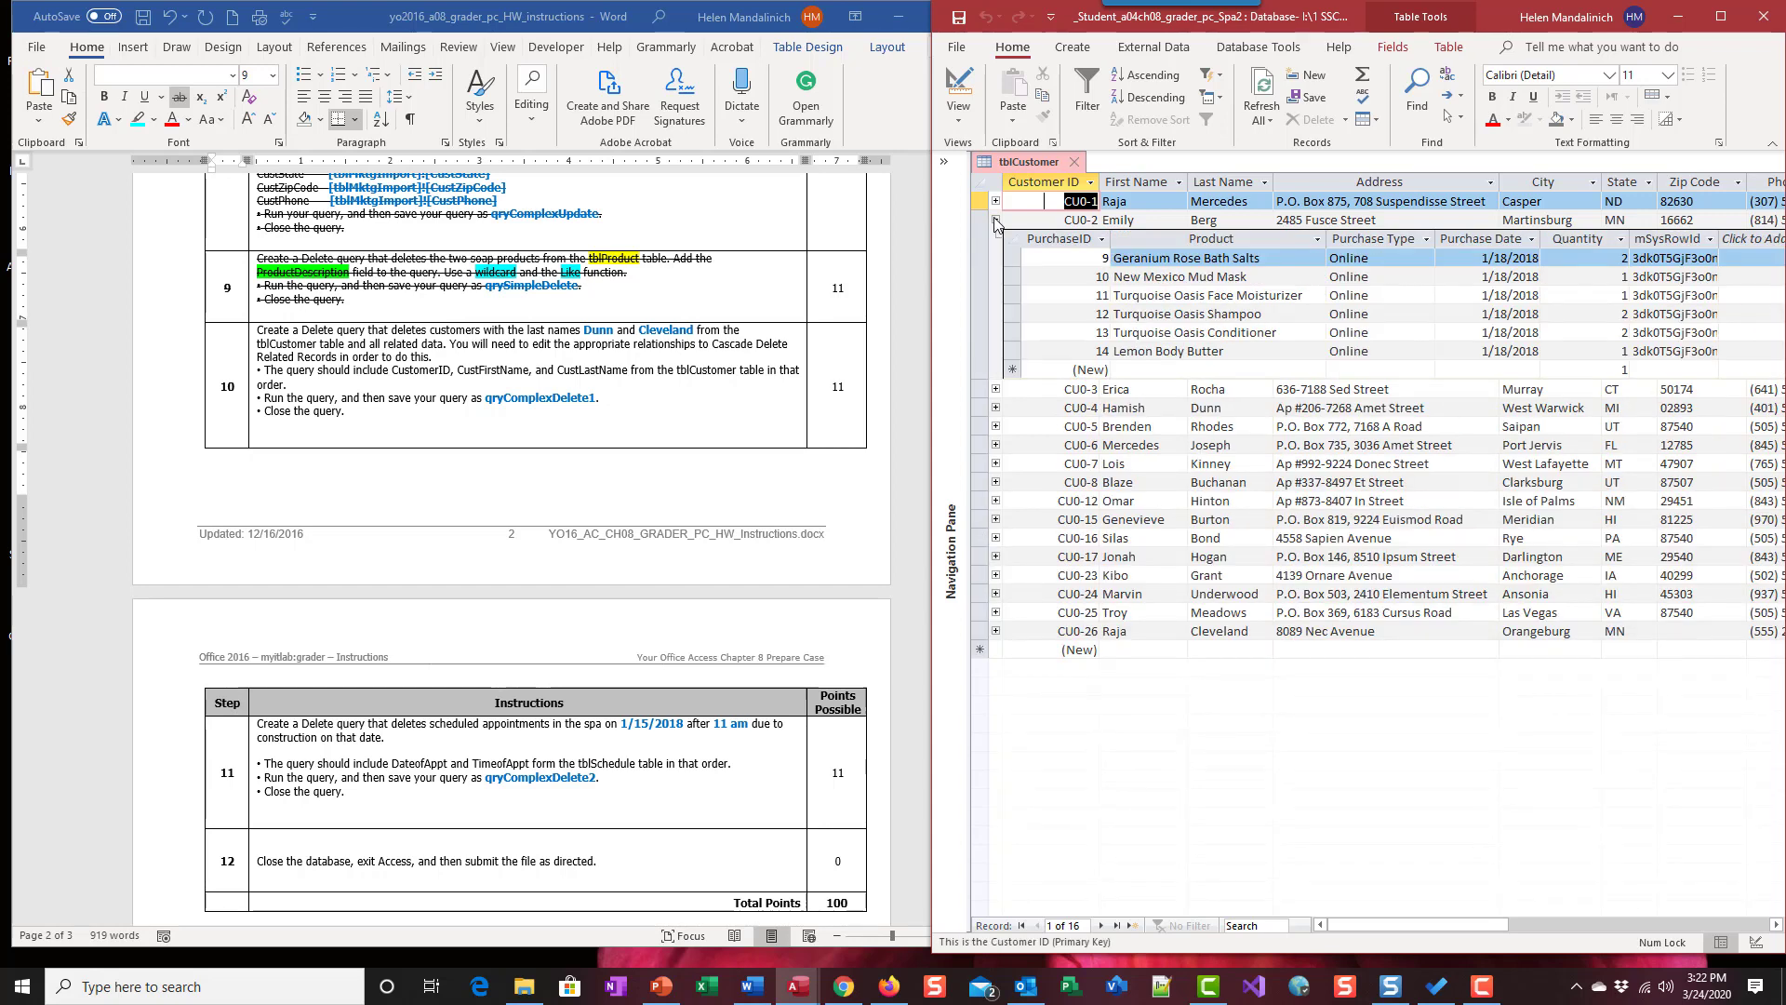
click(1230, 225)
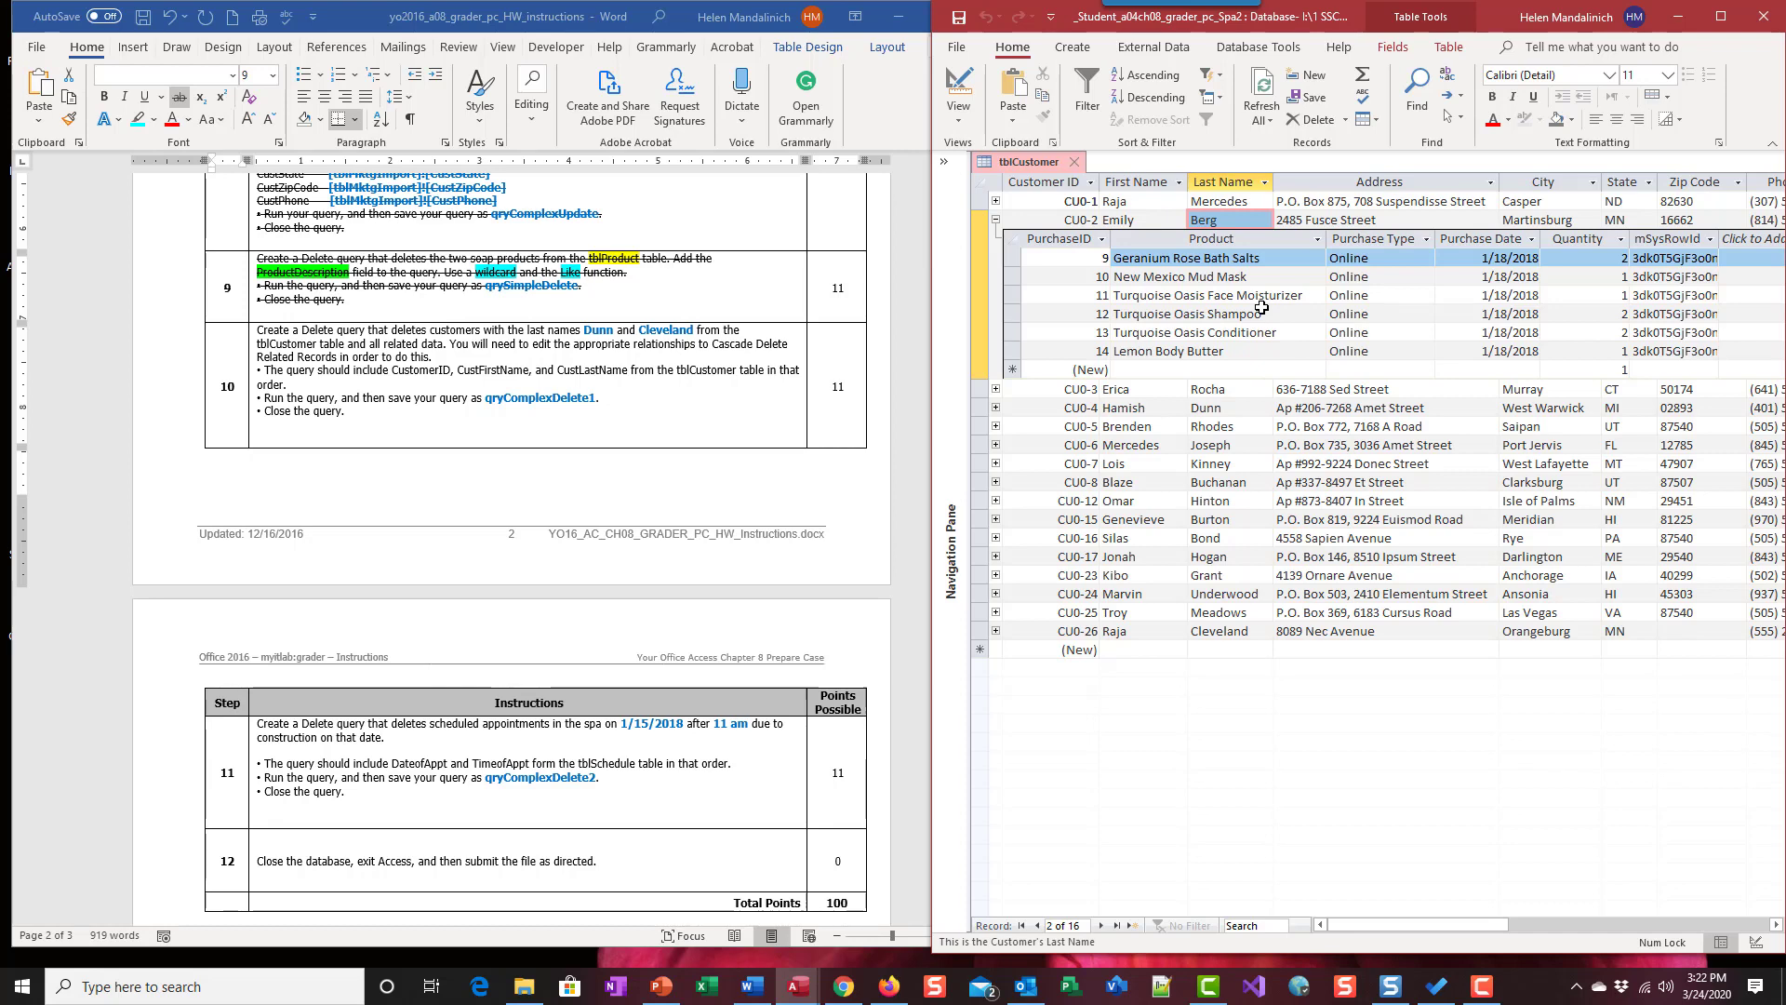
click(996, 221)
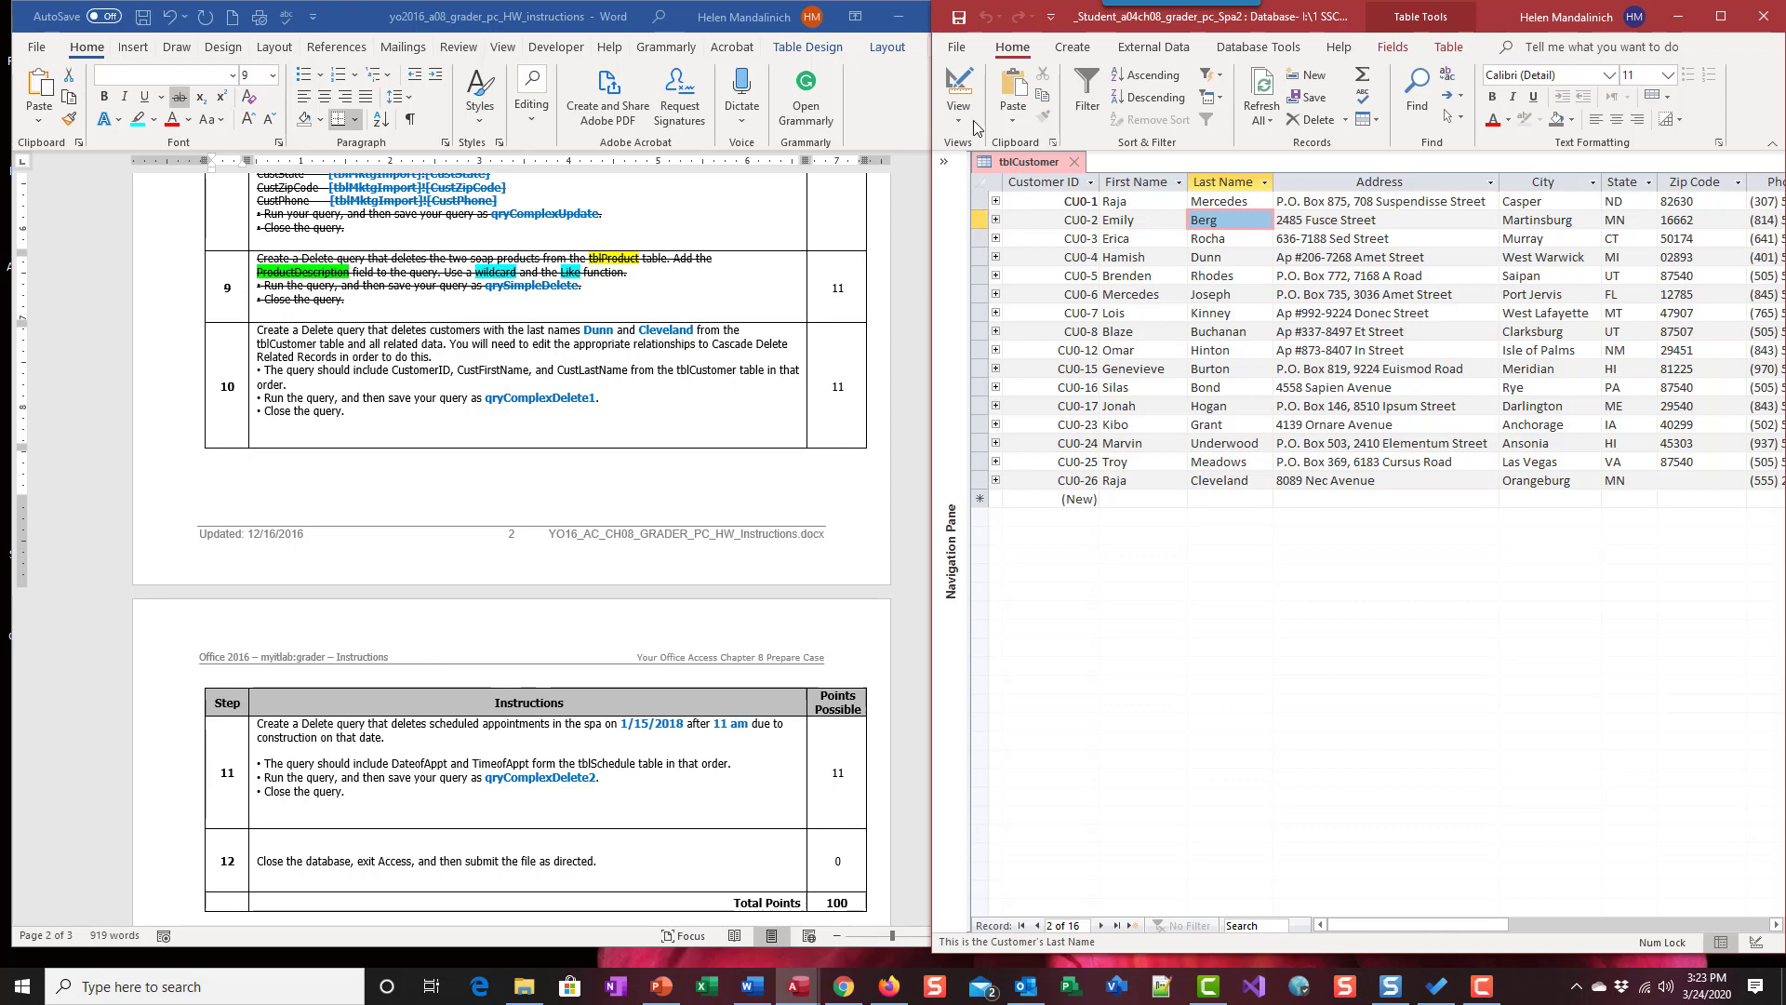
click(1079, 162)
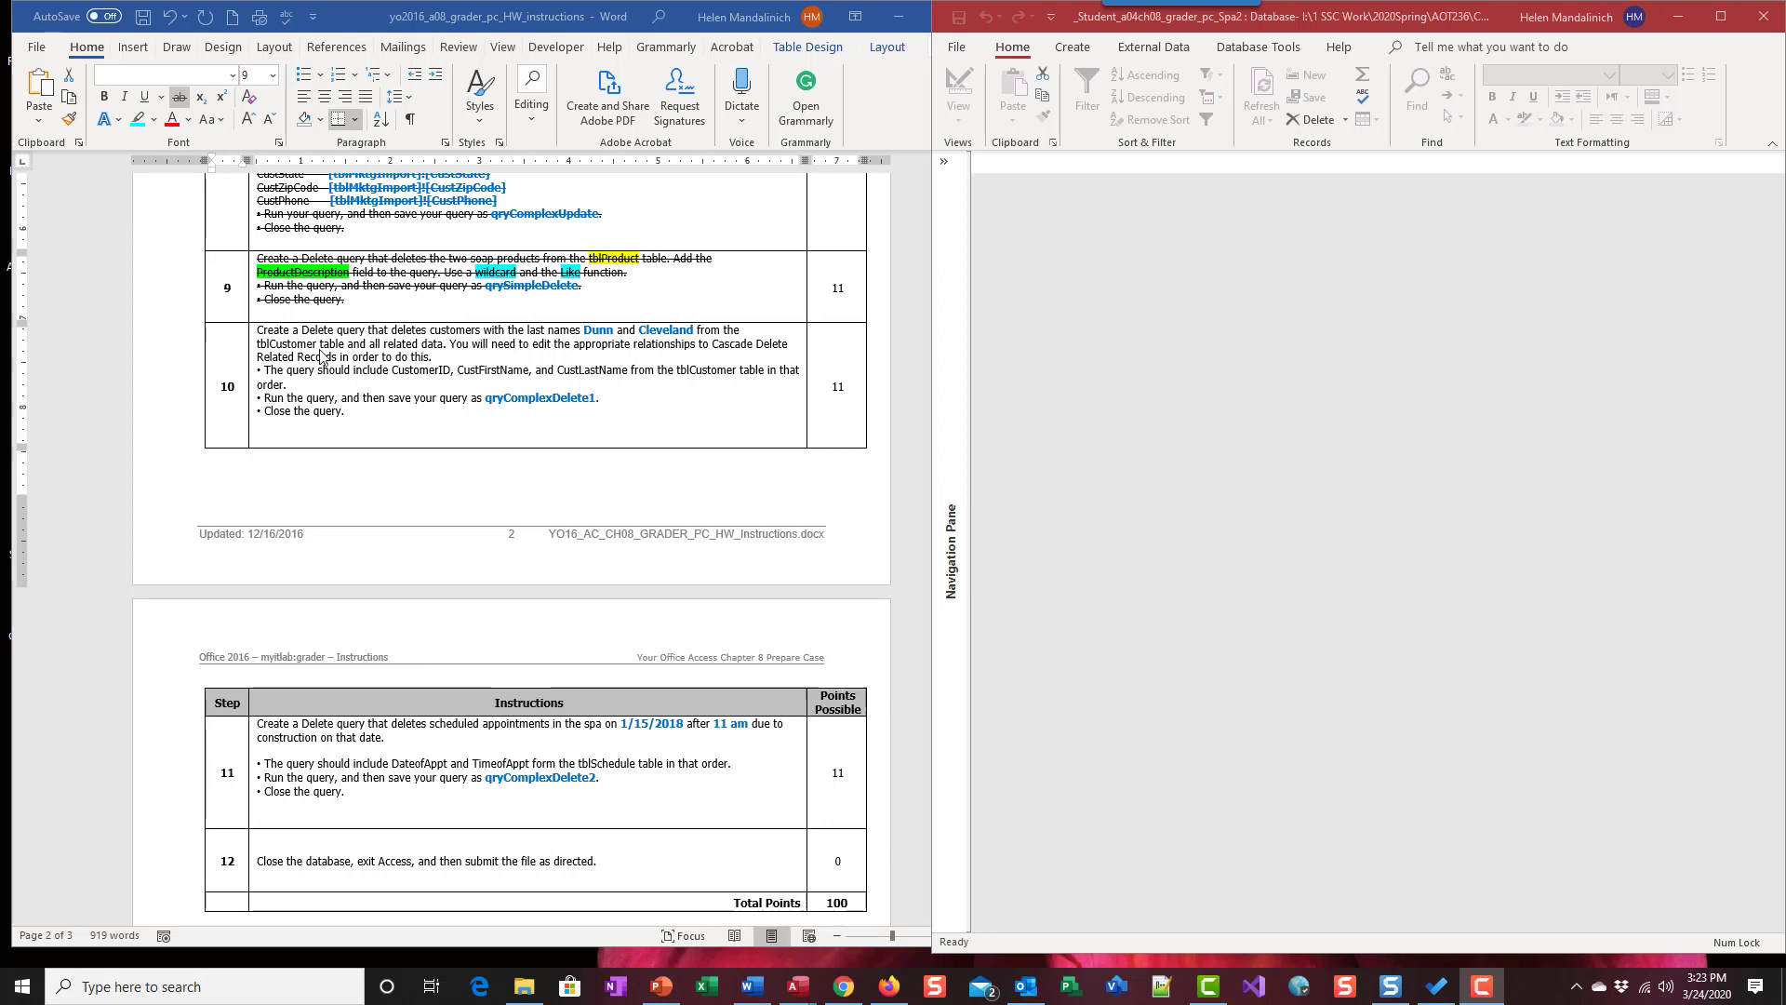
- Highlight the word tblCustomer in yellow in step 10 of the Word instructions
click(289, 344)
double_click(288, 345)
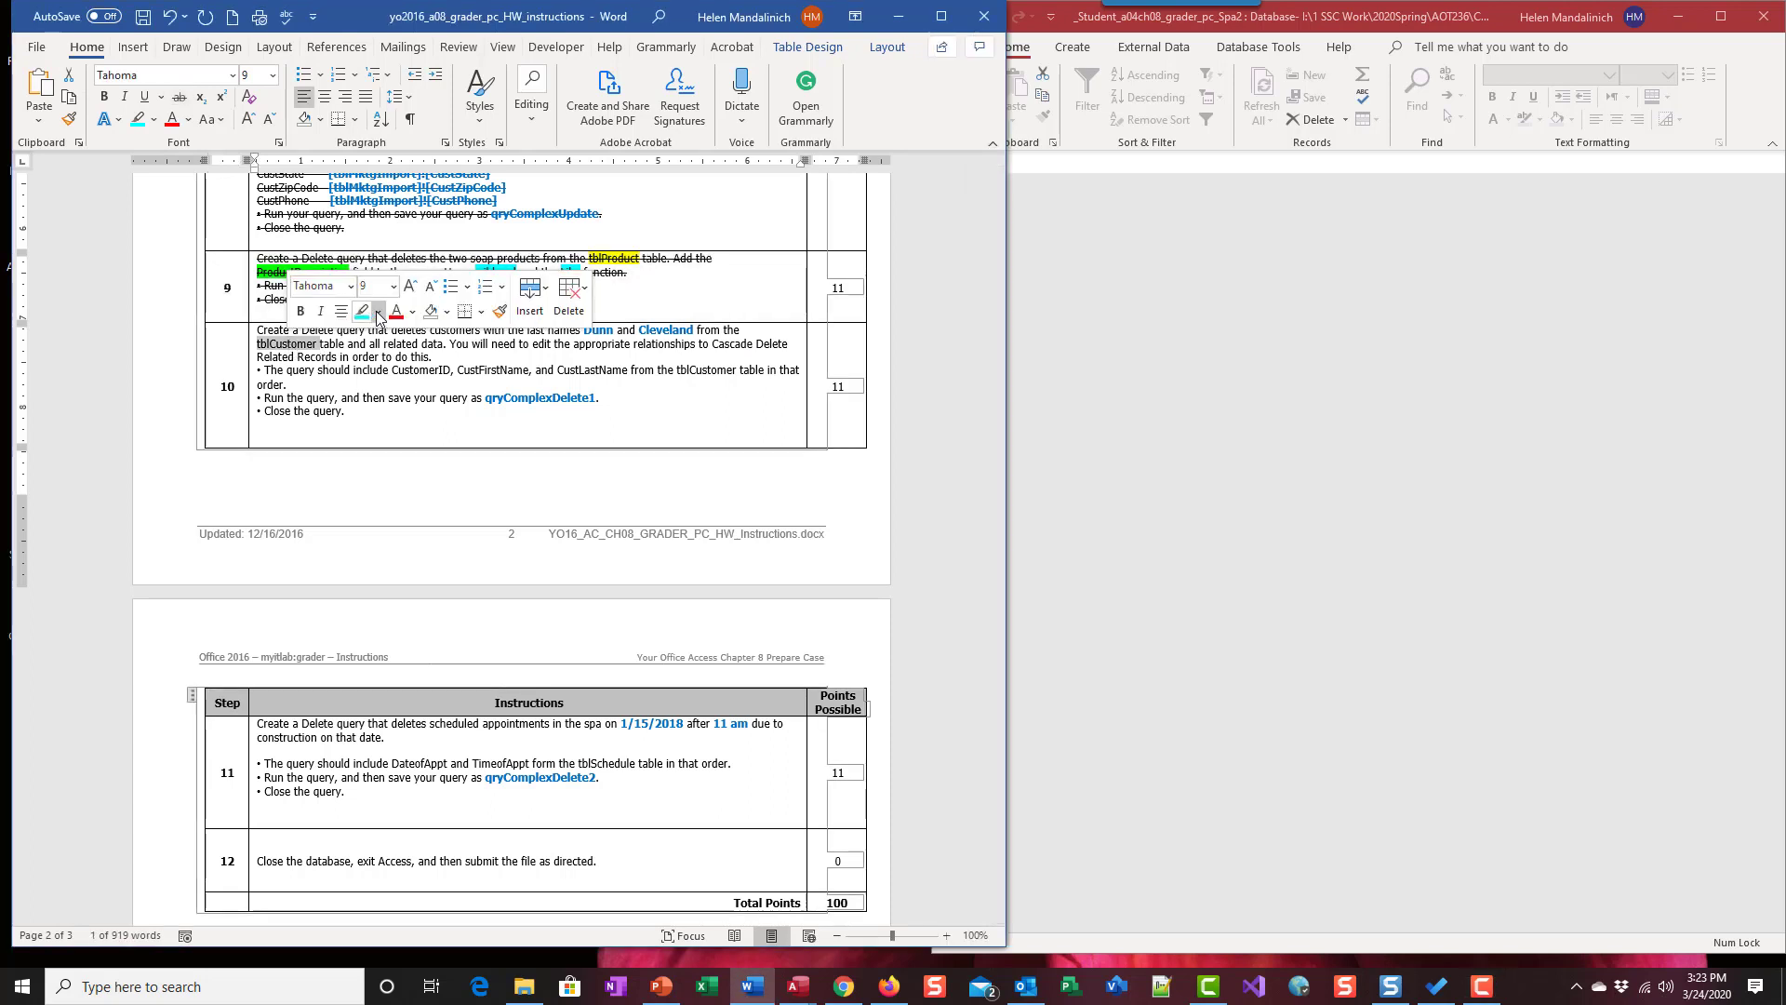
click(378, 312)
click(376, 338)
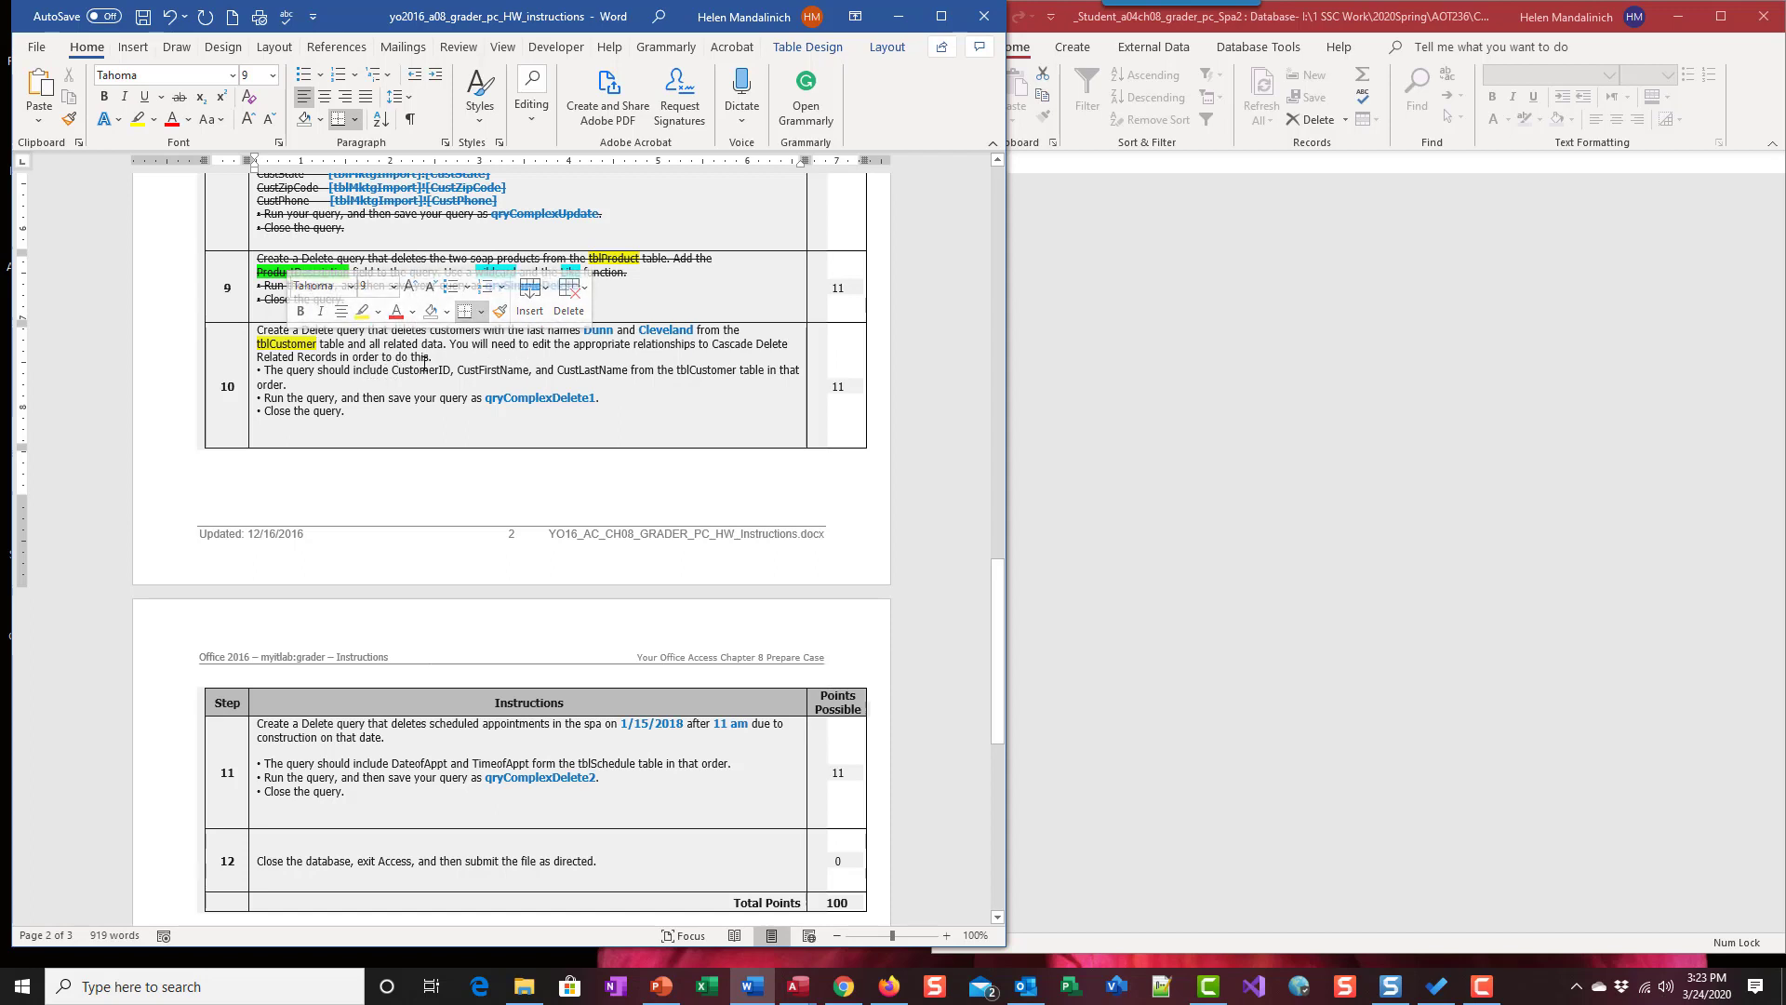
- In the Access Relationships window, enable Cascade Delete Related Records for the relationship between tblCustomer and tblPurchase
click(1229, 316)
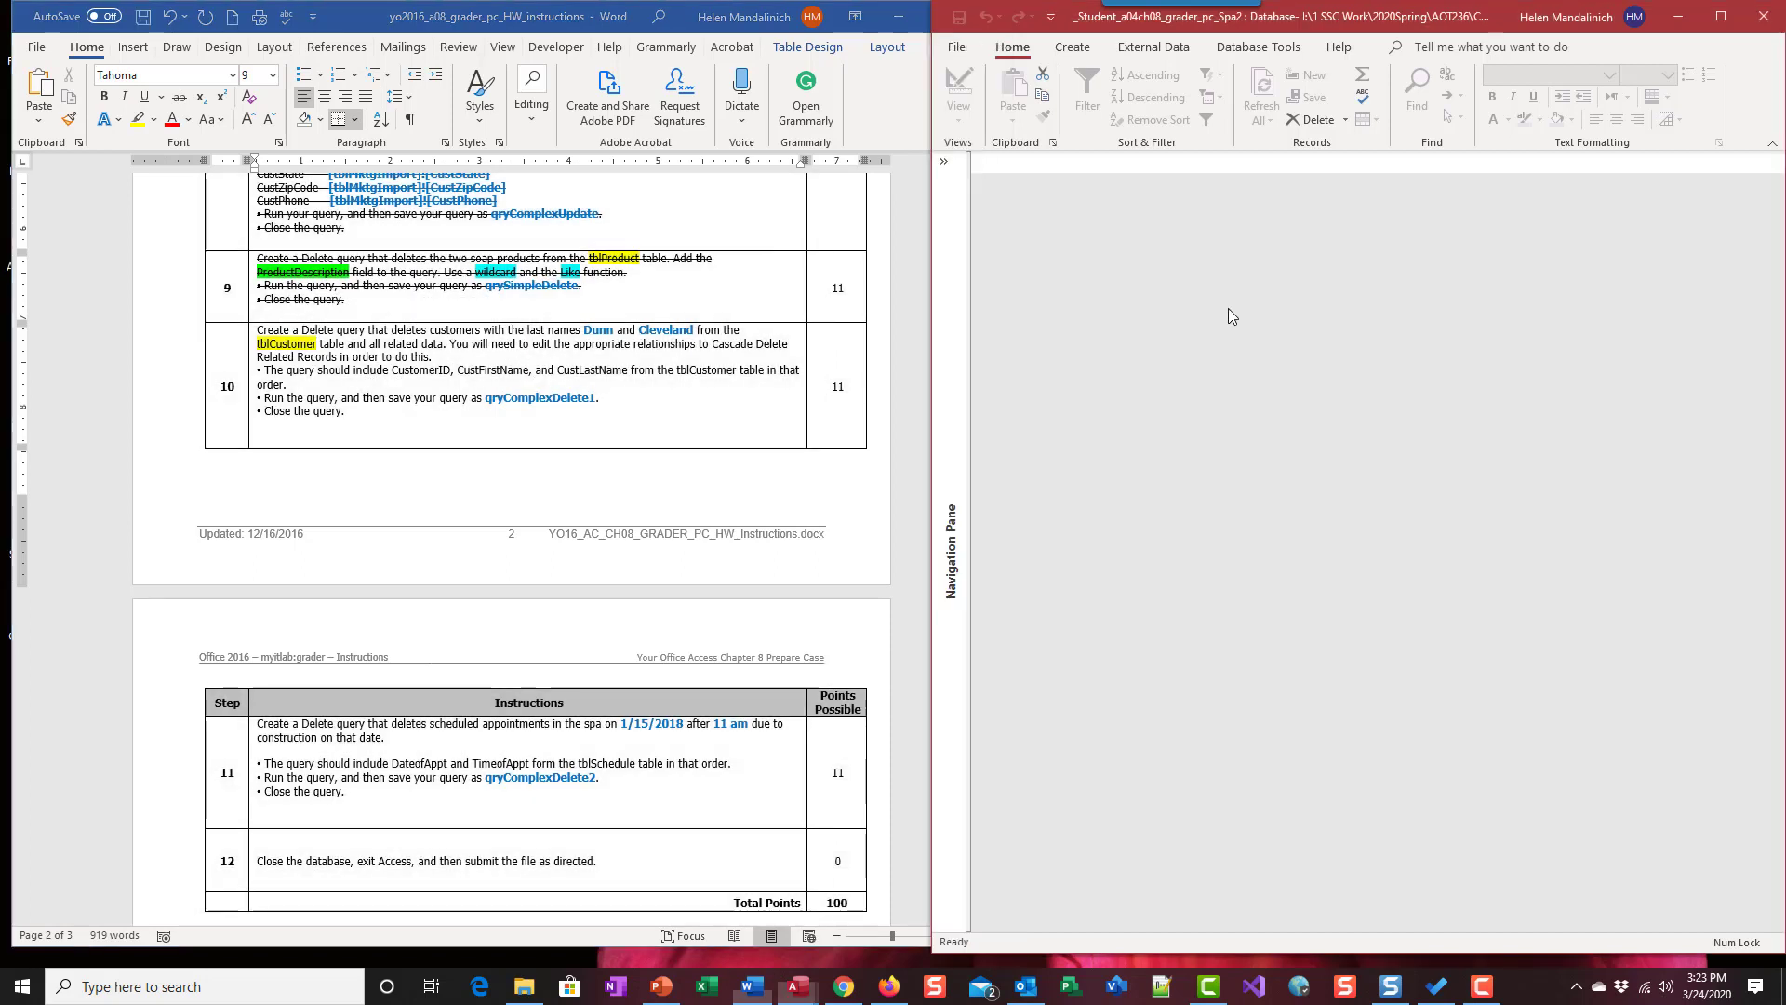
click(1258, 47)
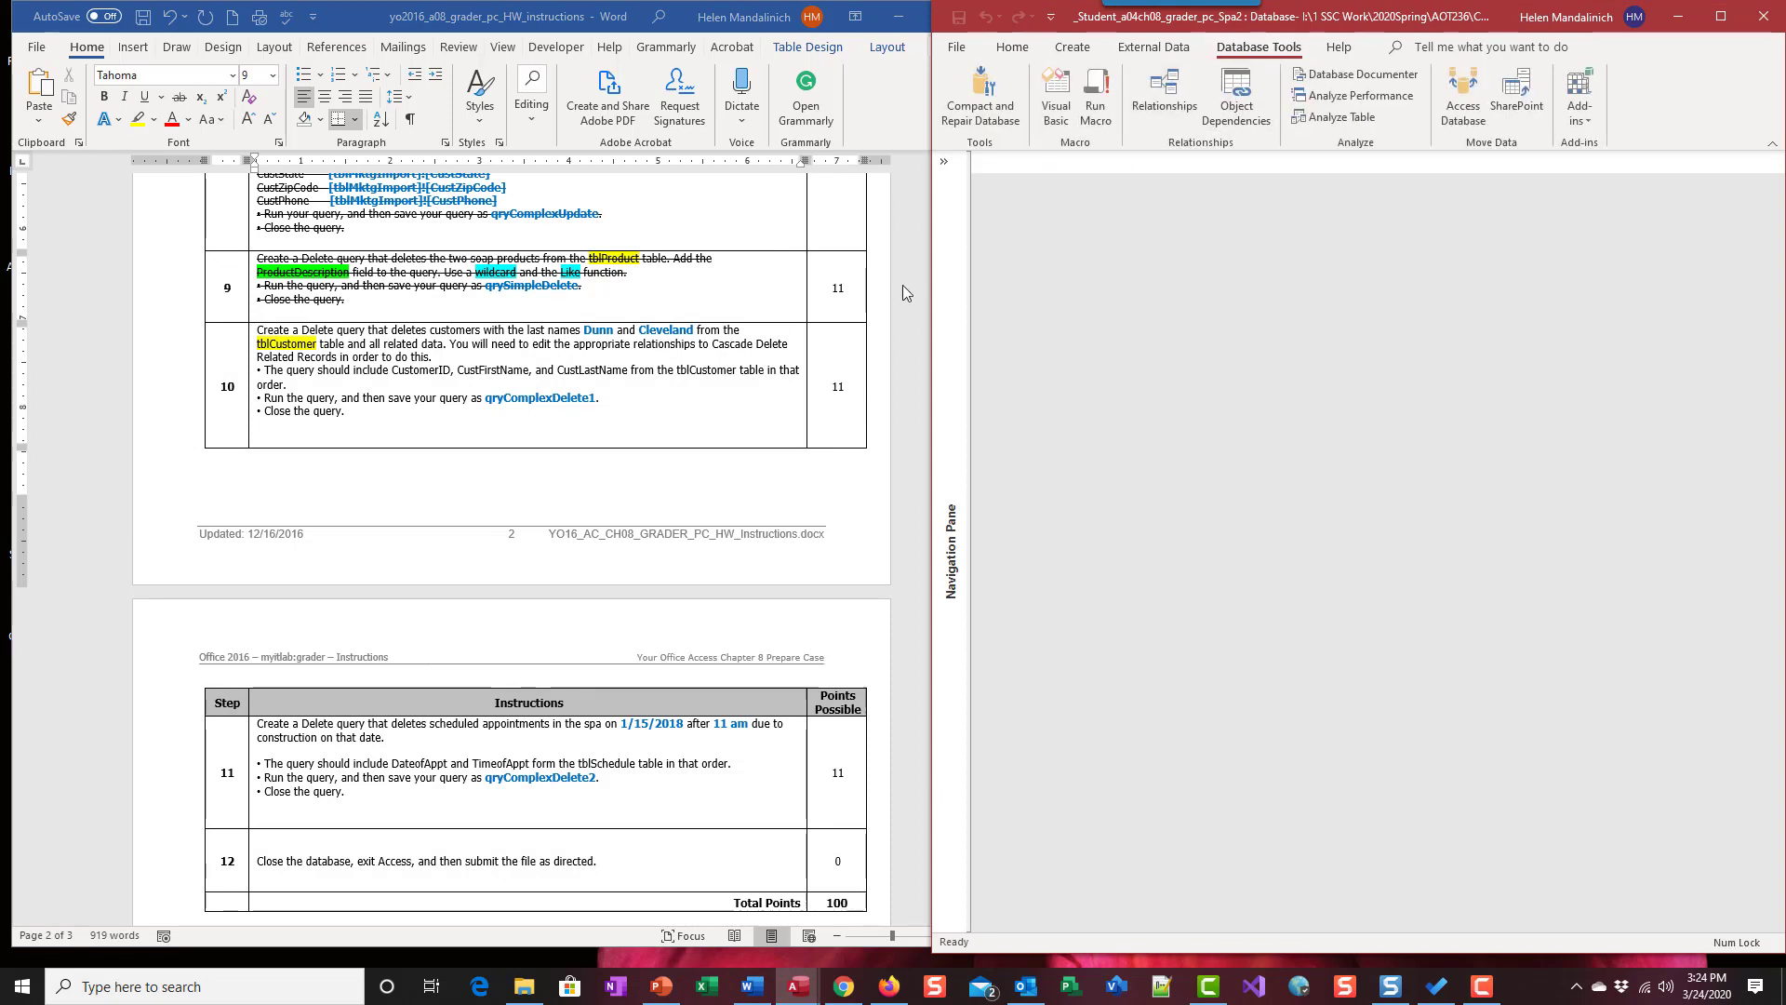
click(1164, 93)
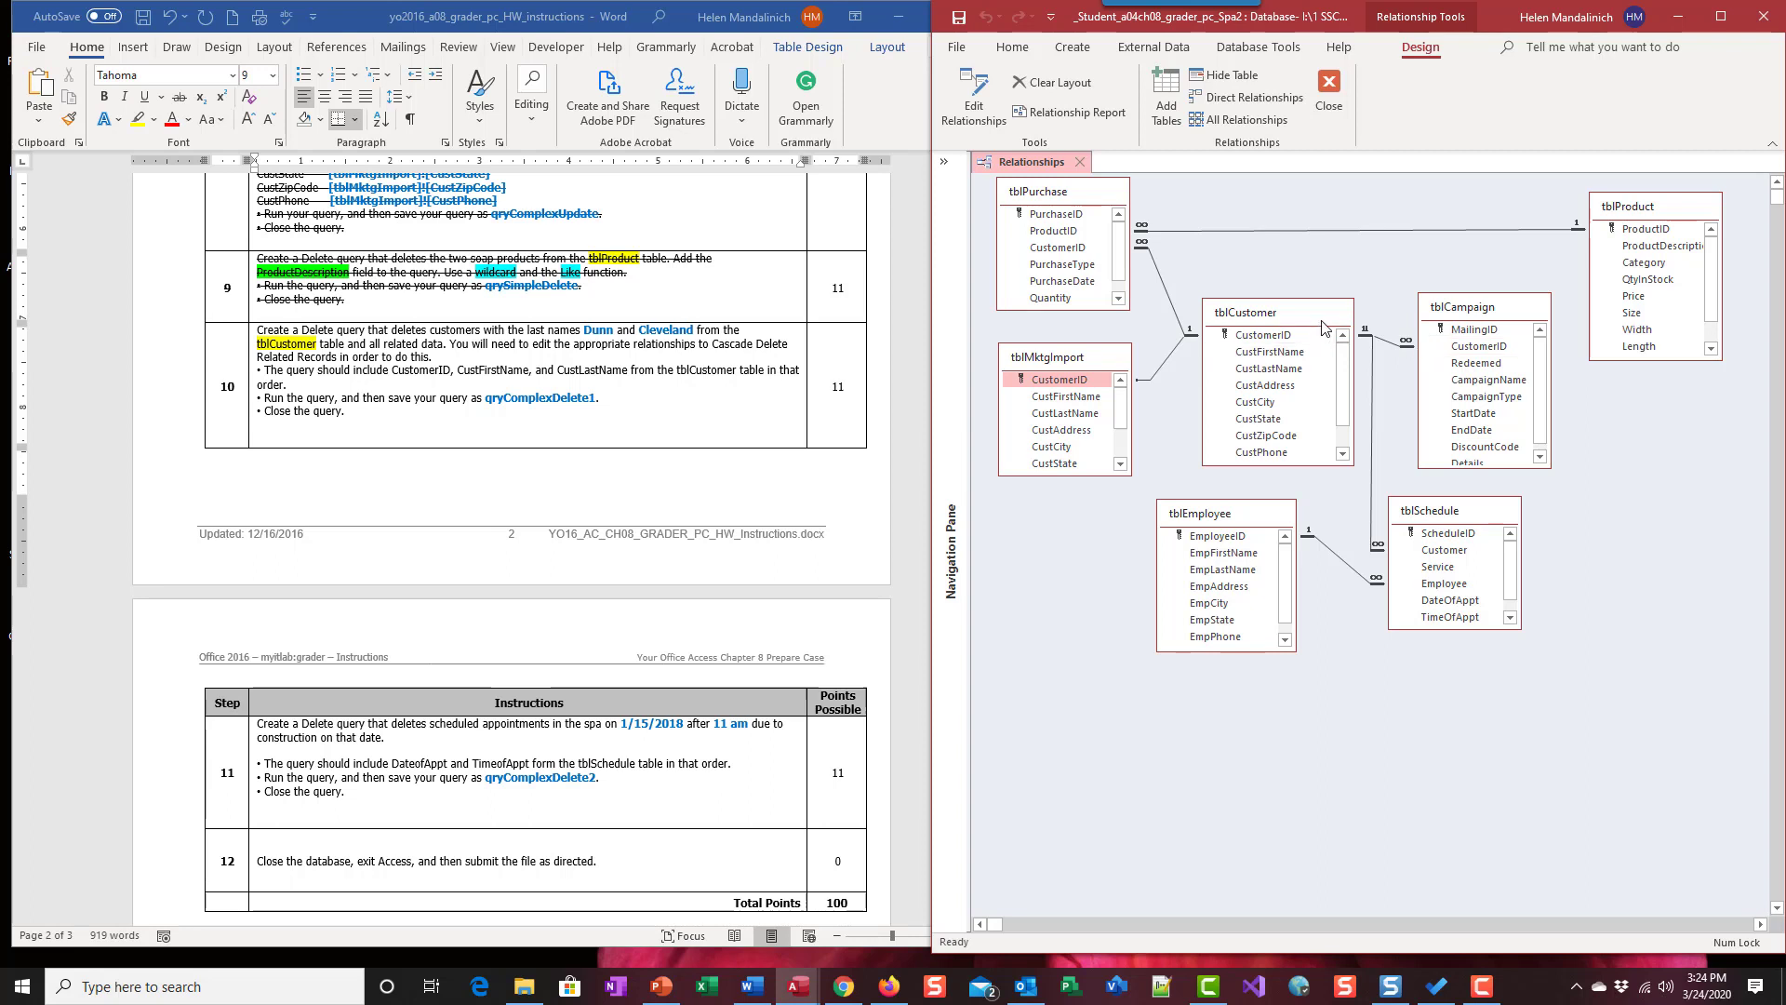
double_click(1172, 307)
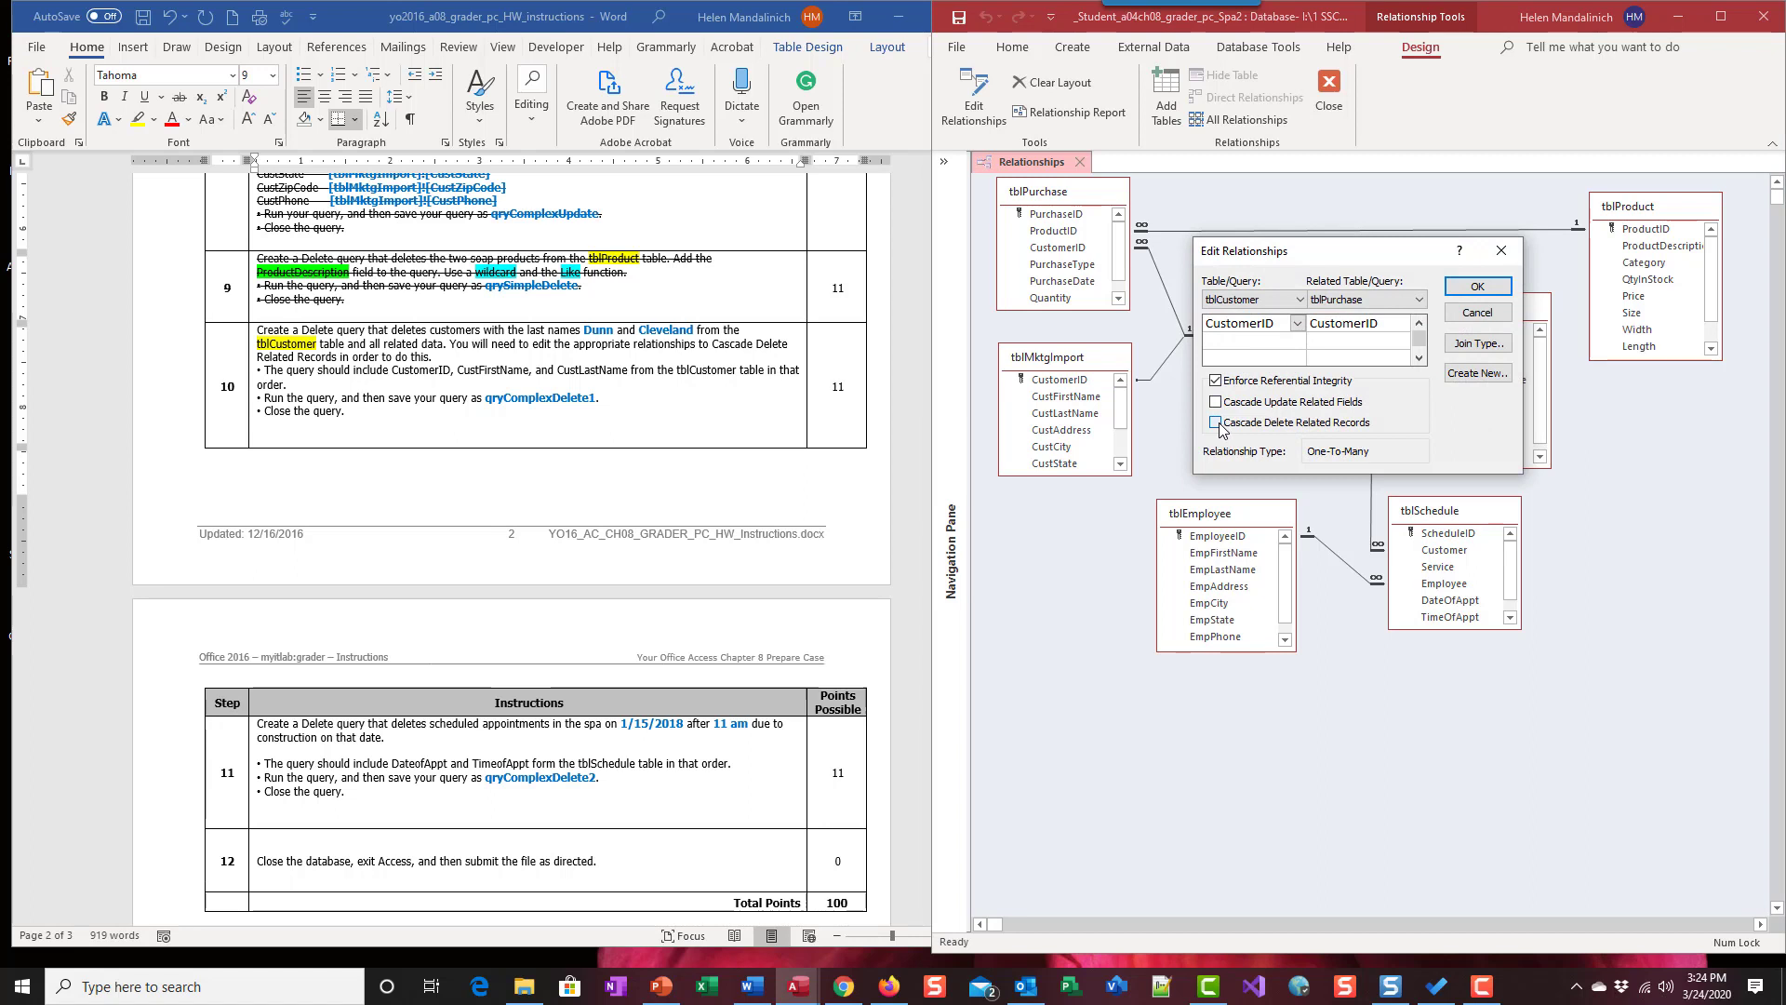
click(1476, 287)
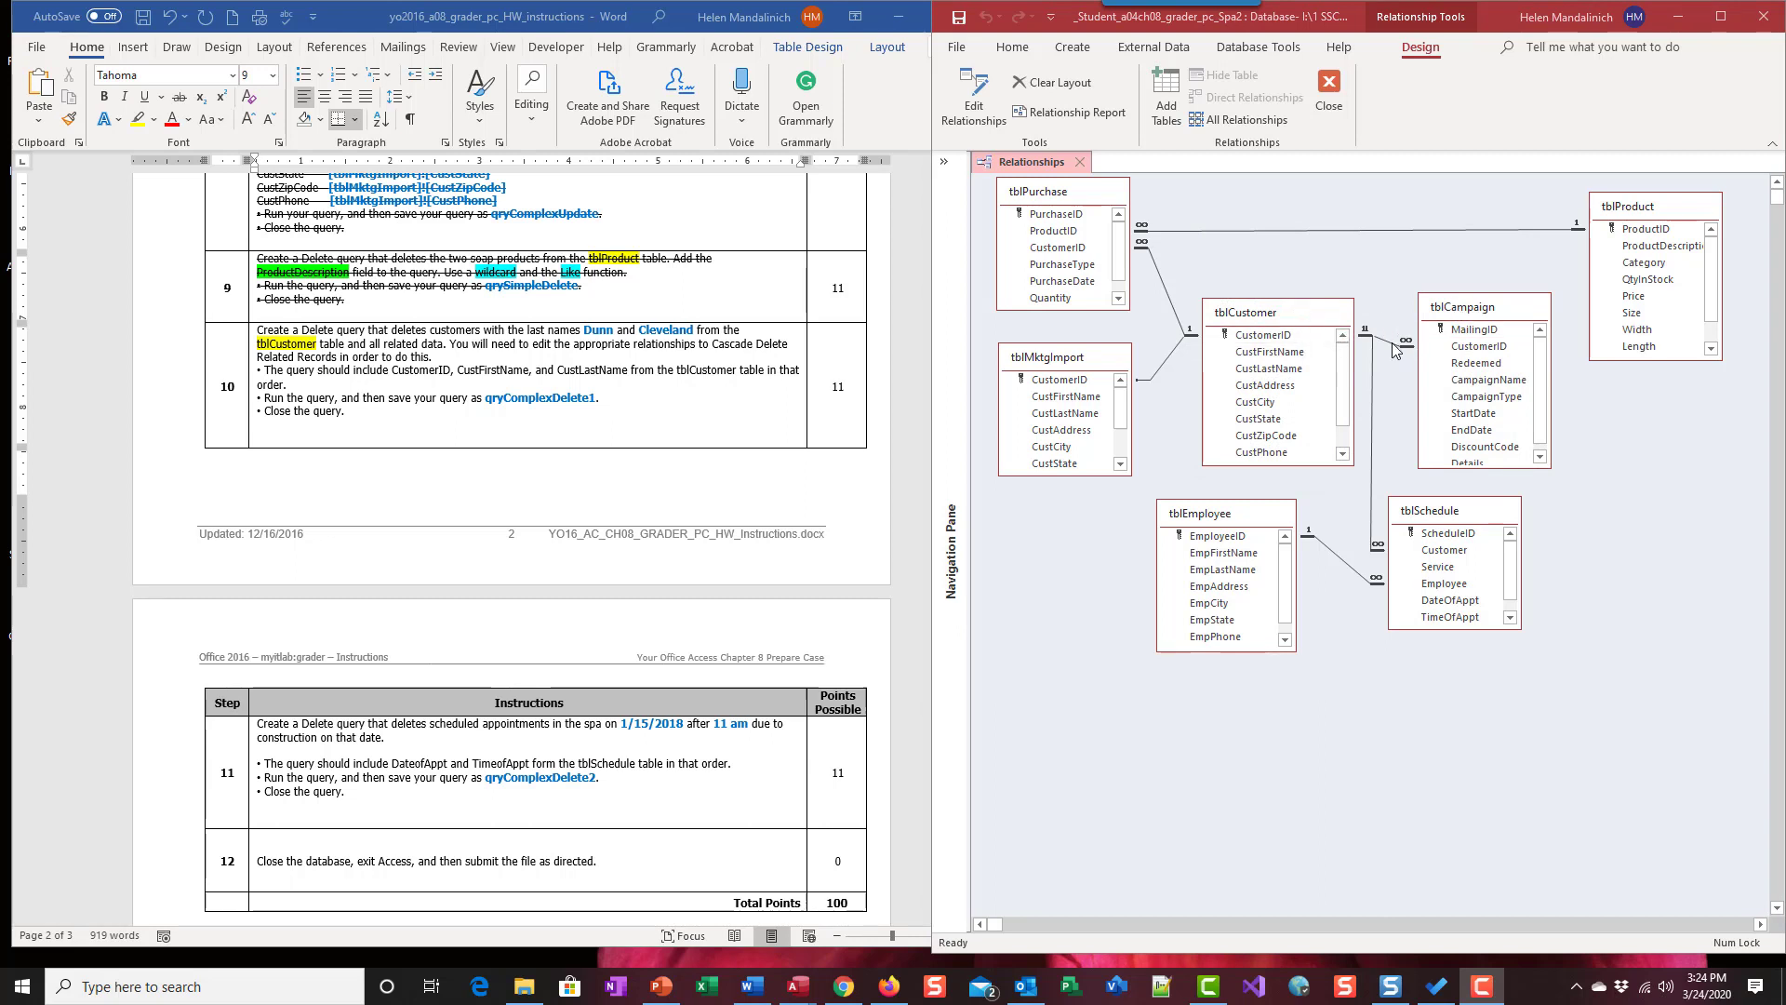
- Enable Cascade Delete Related Records for the relationships from tblCustomer to tblCampaign and to tblSchedule
double_click(1394, 345)
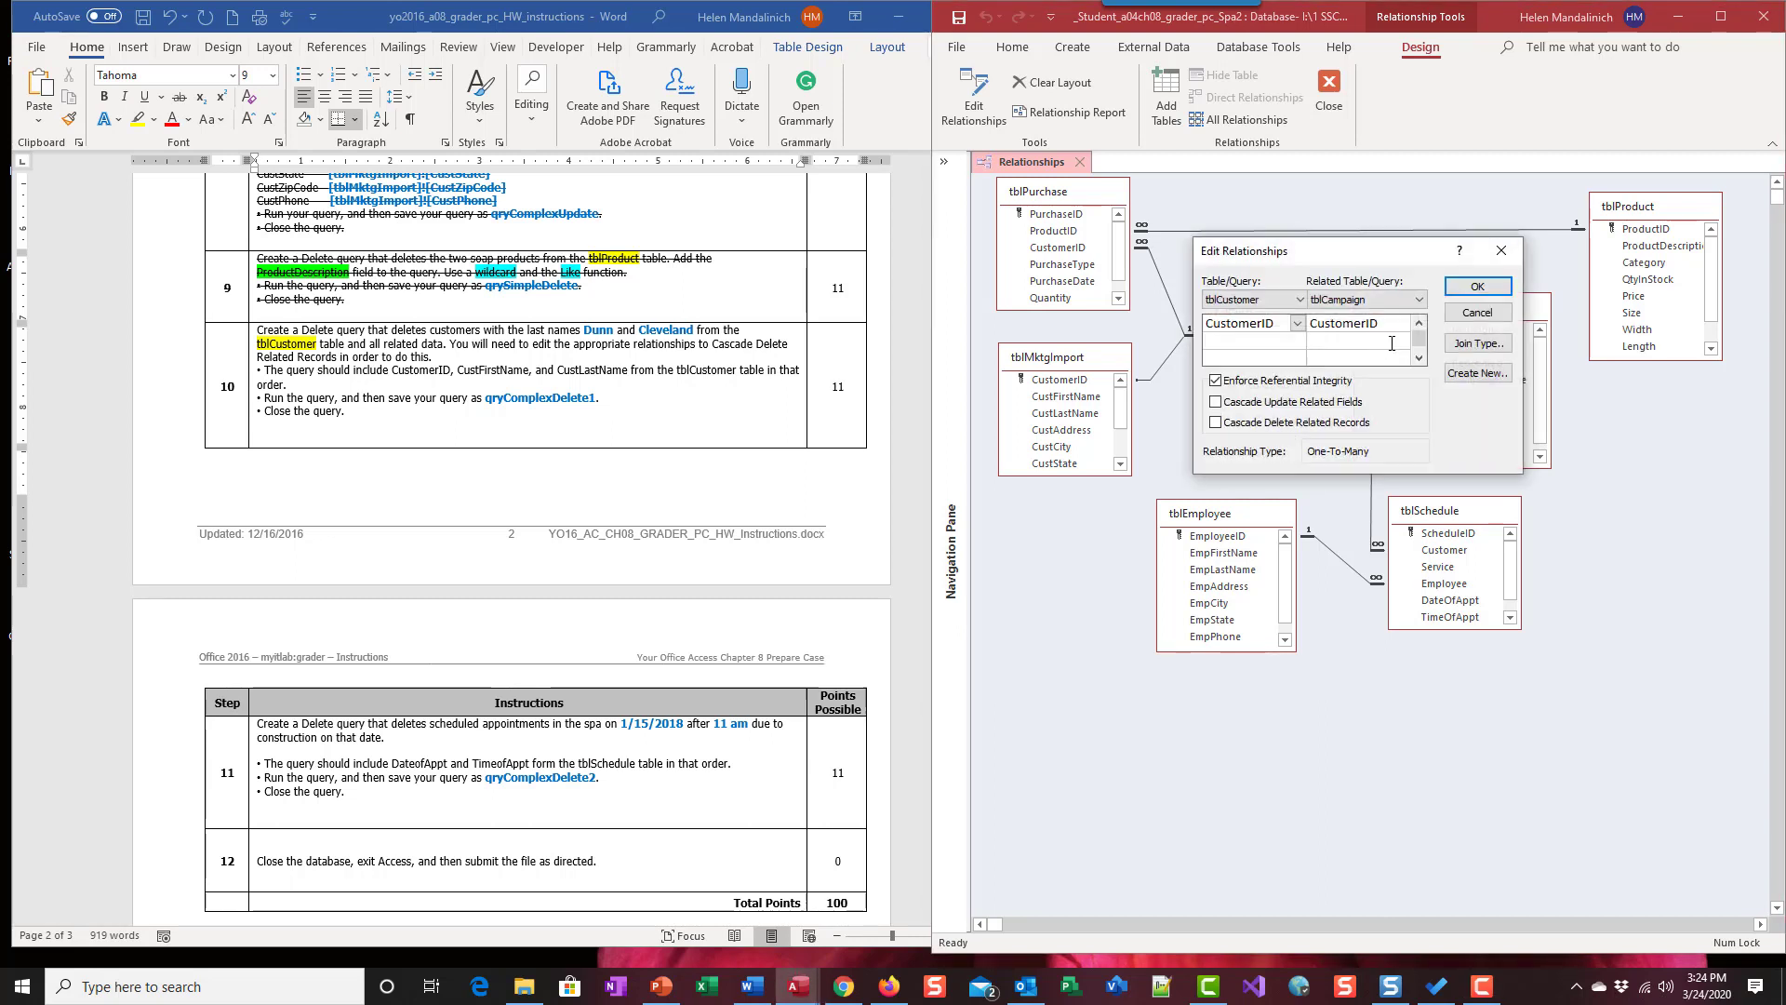
click(1215, 424)
click(1485, 288)
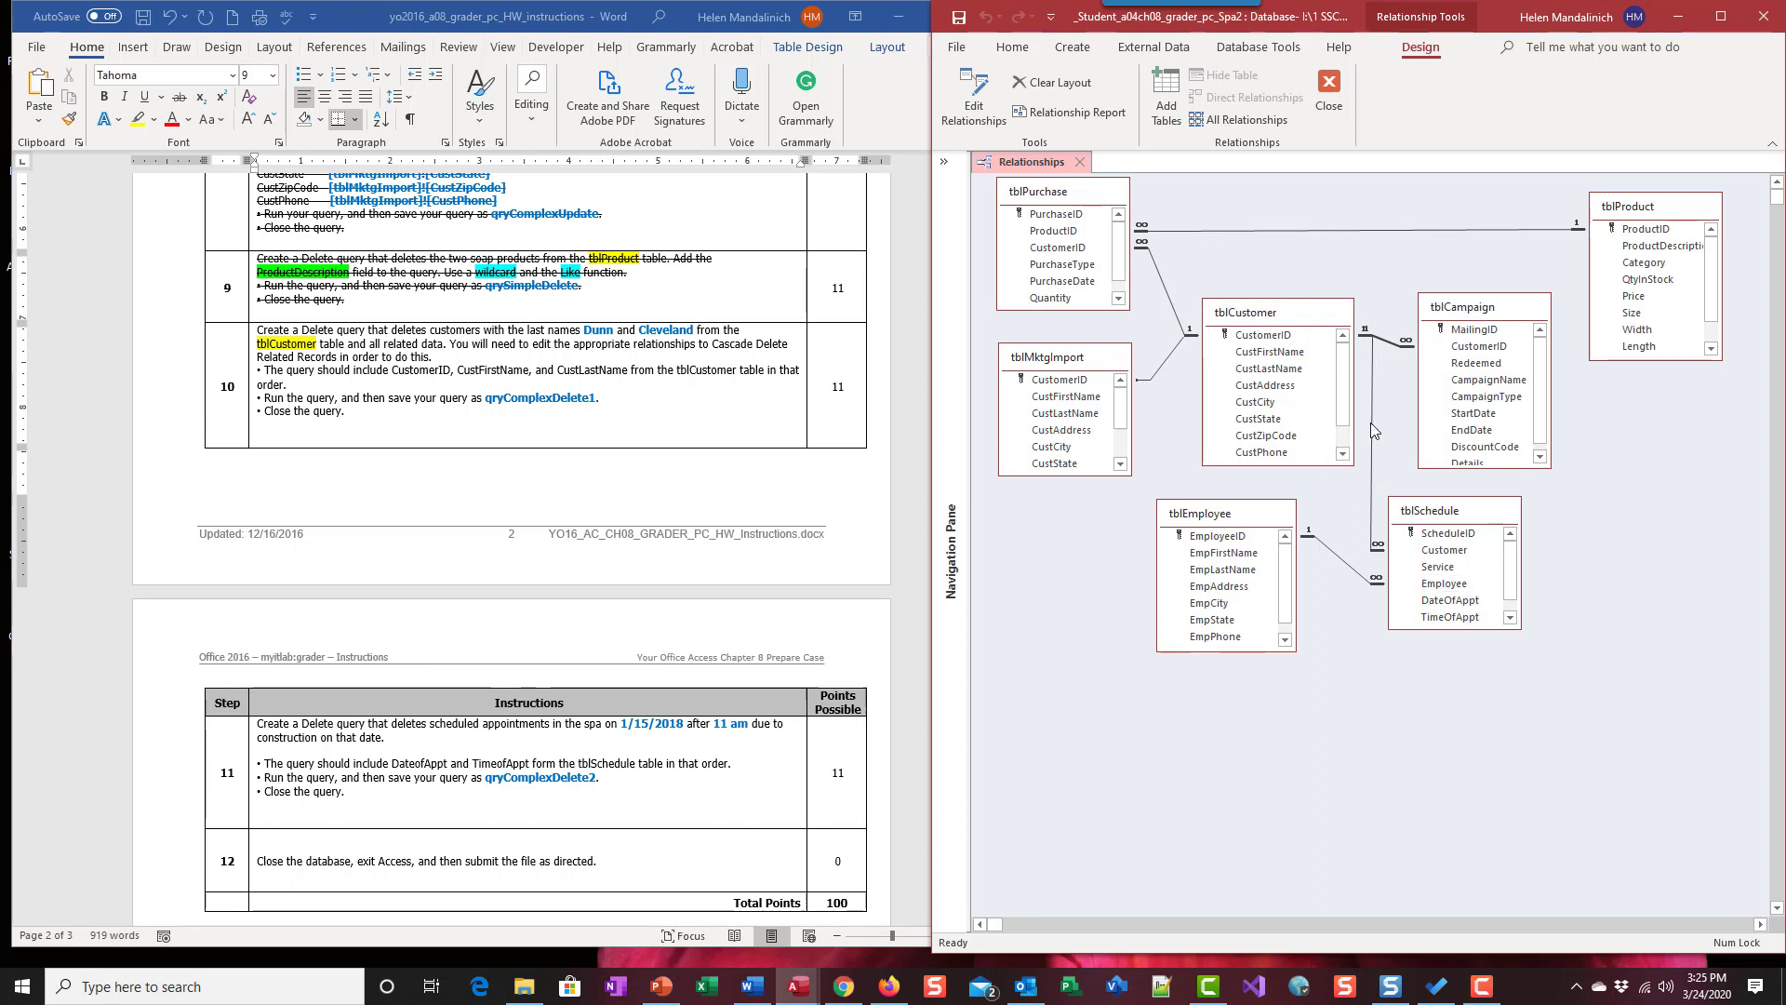
double_click(1370, 461)
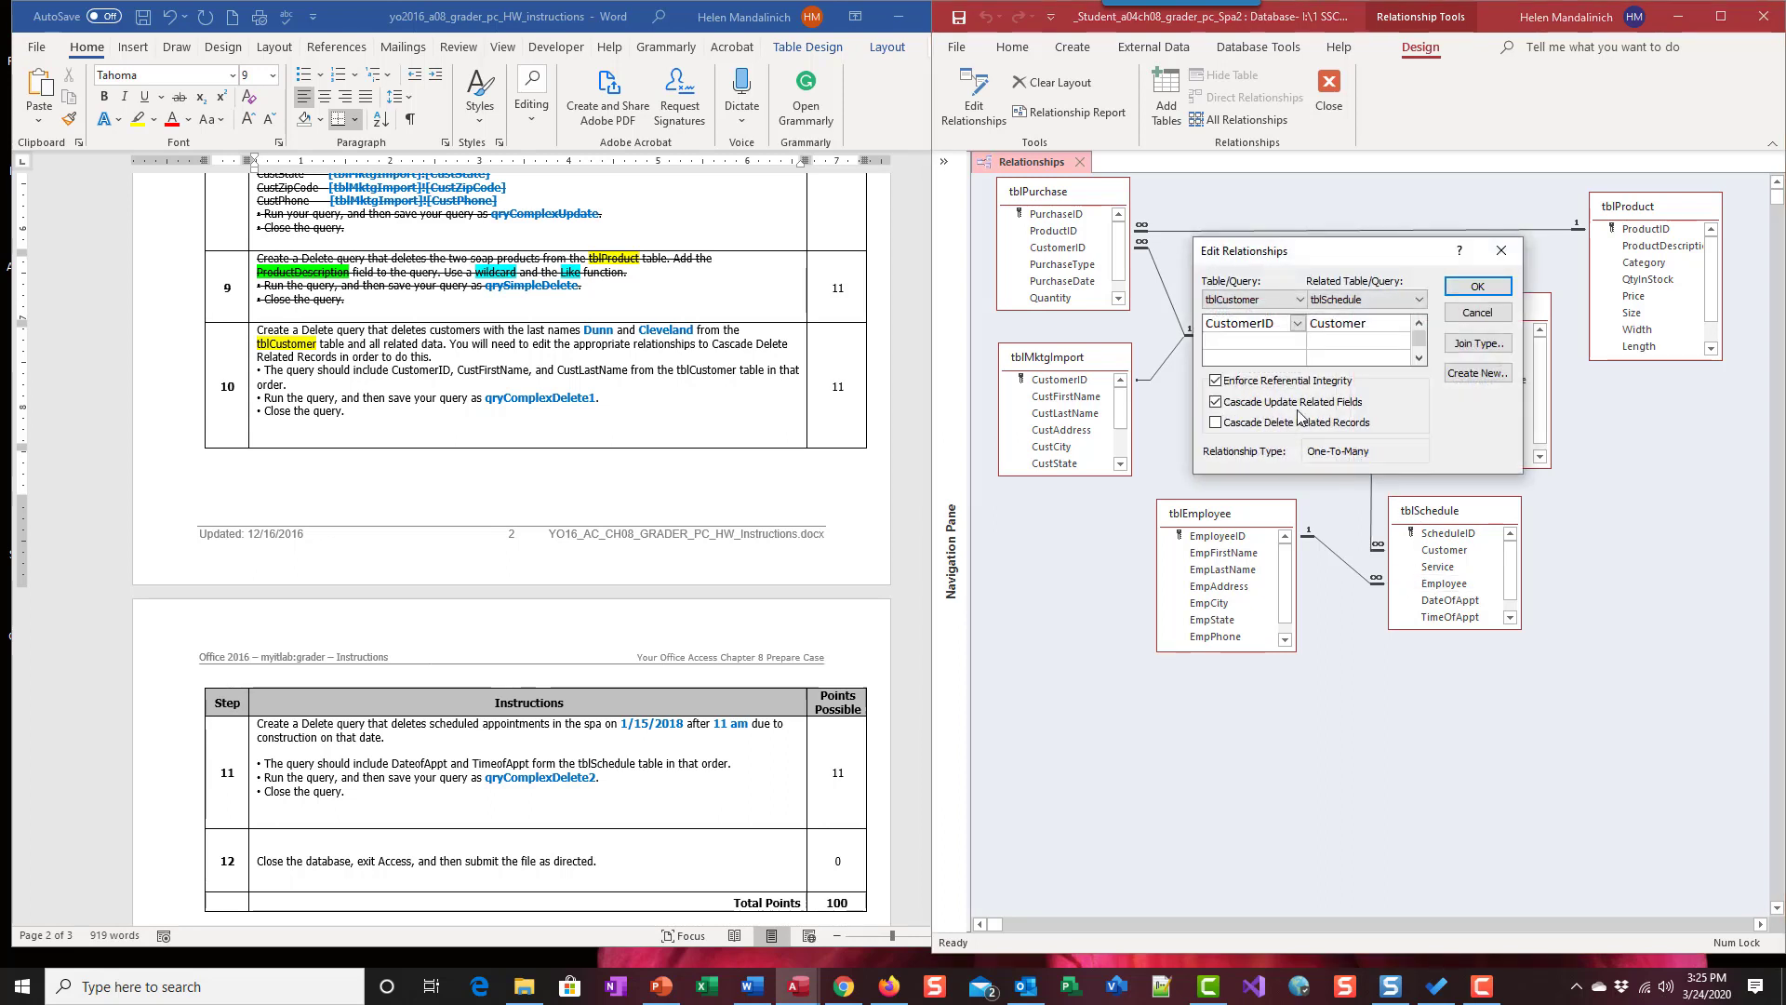
click(1215, 423)
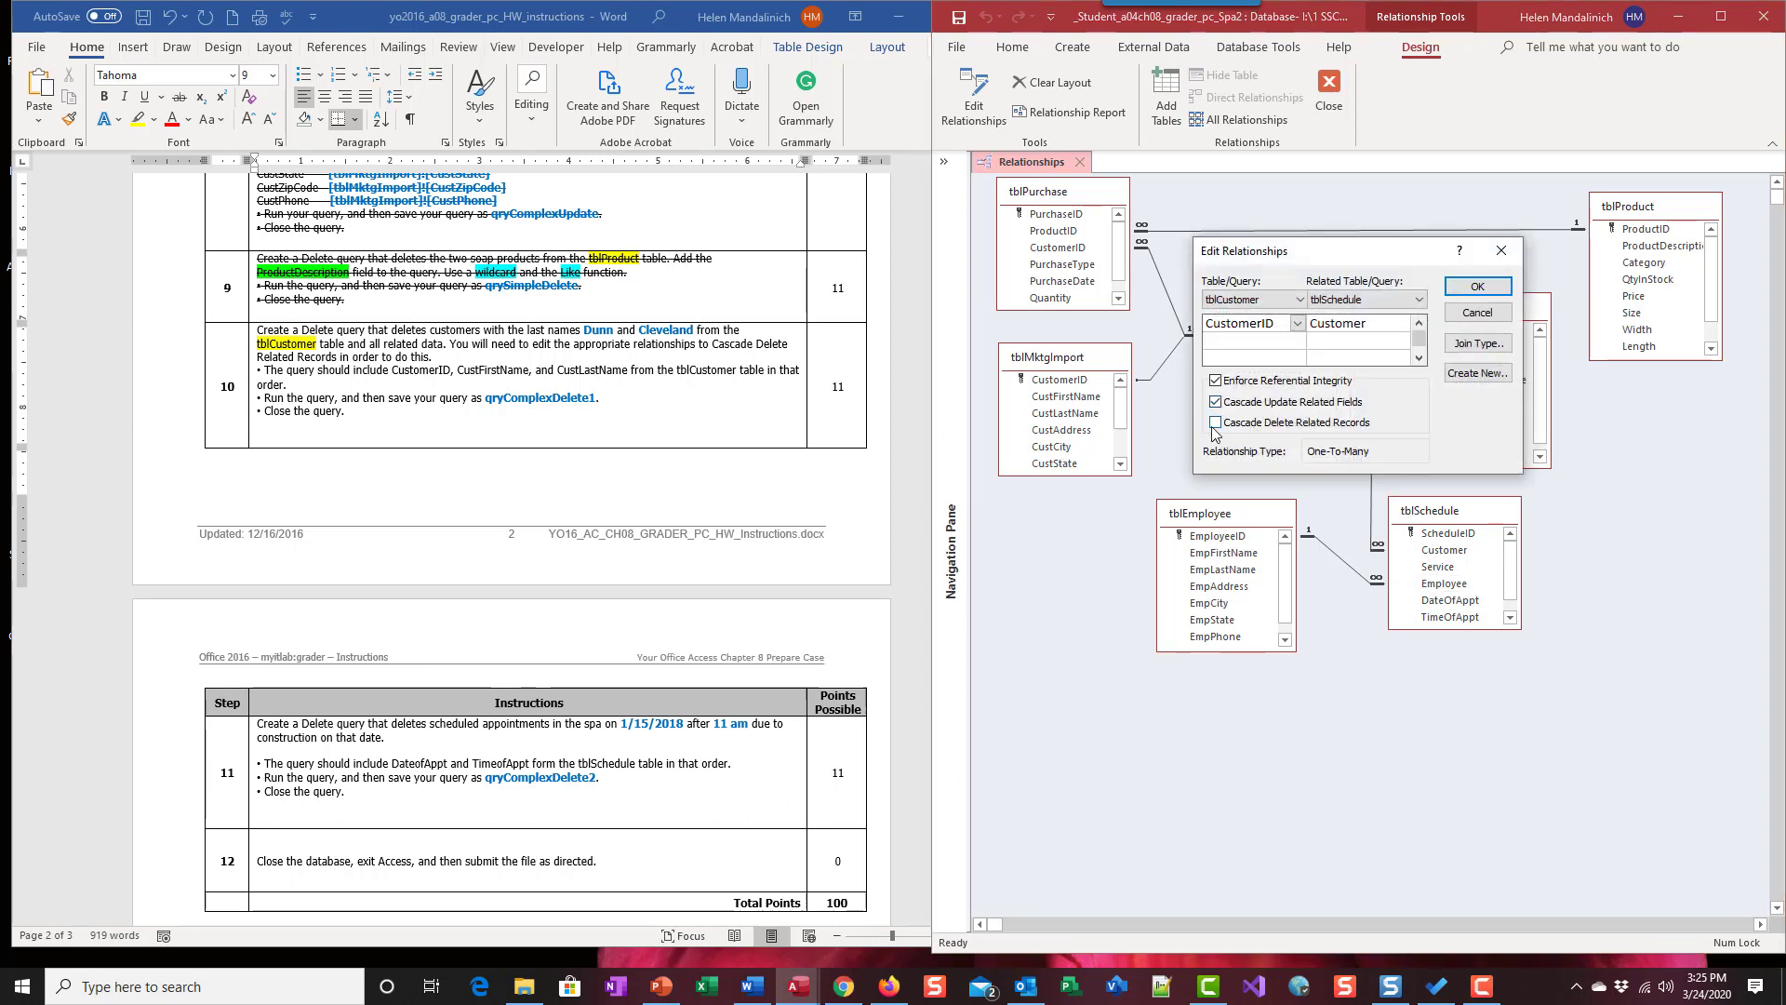
click(1478, 286)
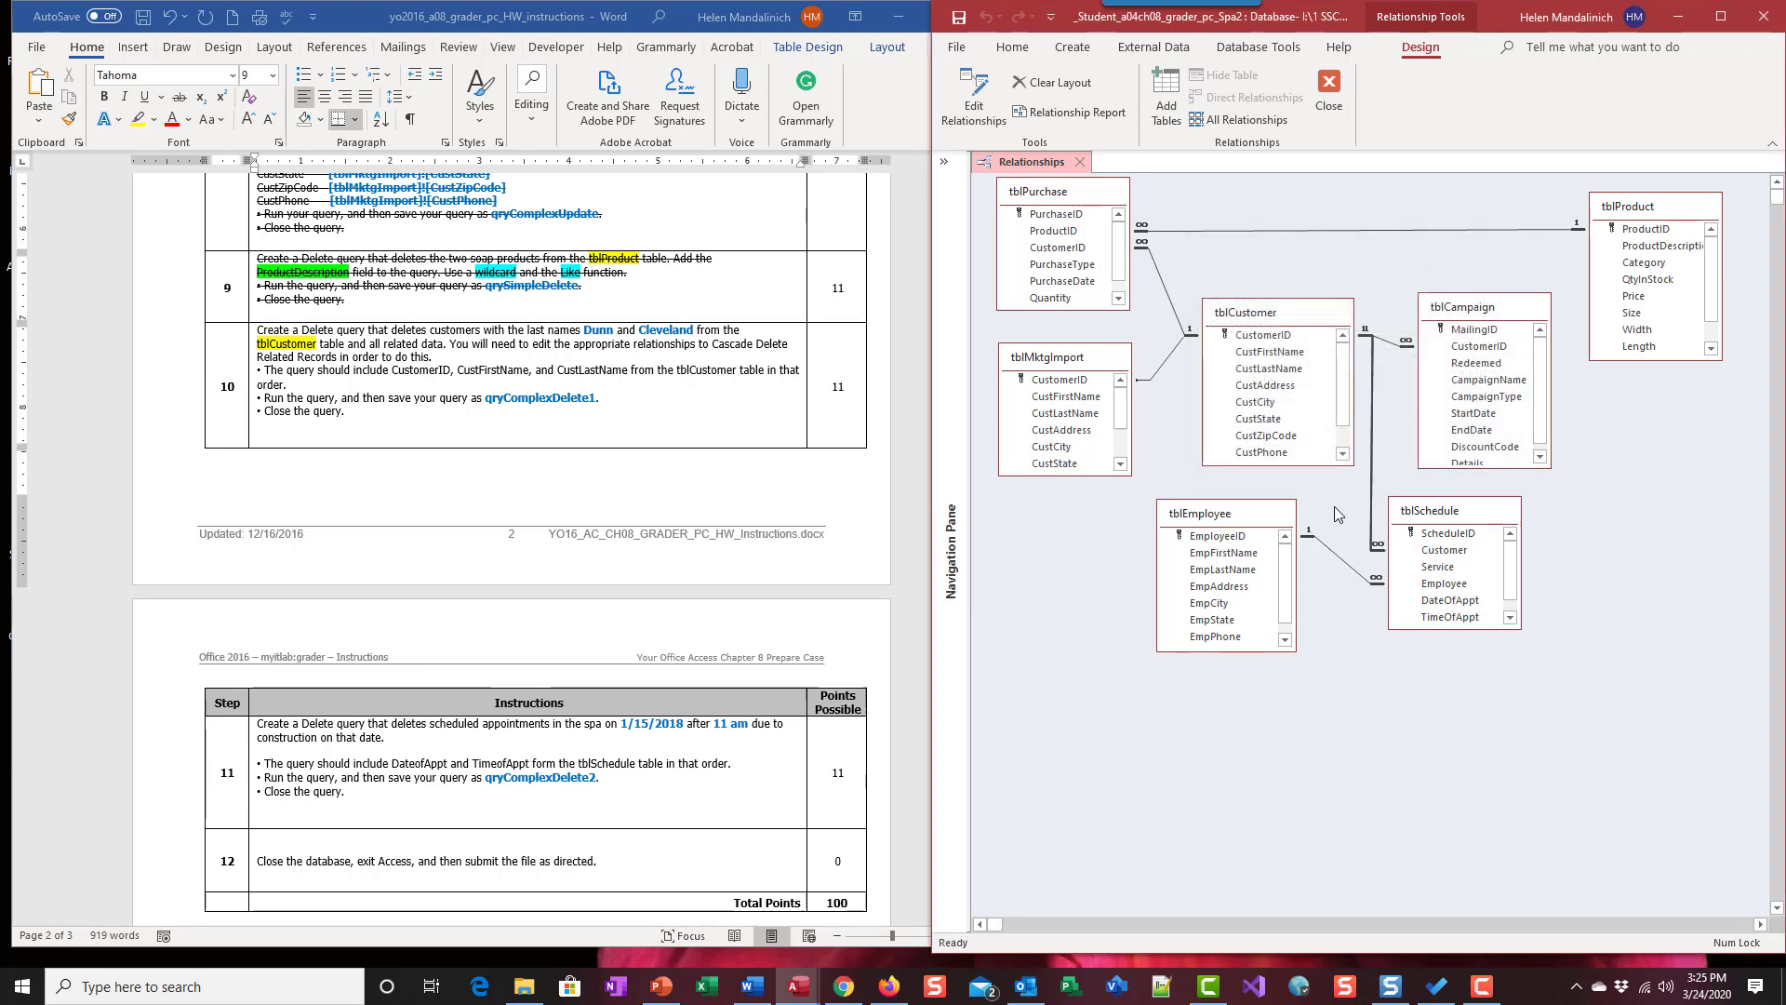
- Recheck the cascade delete settings of the tblCustomer relationships with tblCampaign and tblPurchase
double_click(1392, 342)
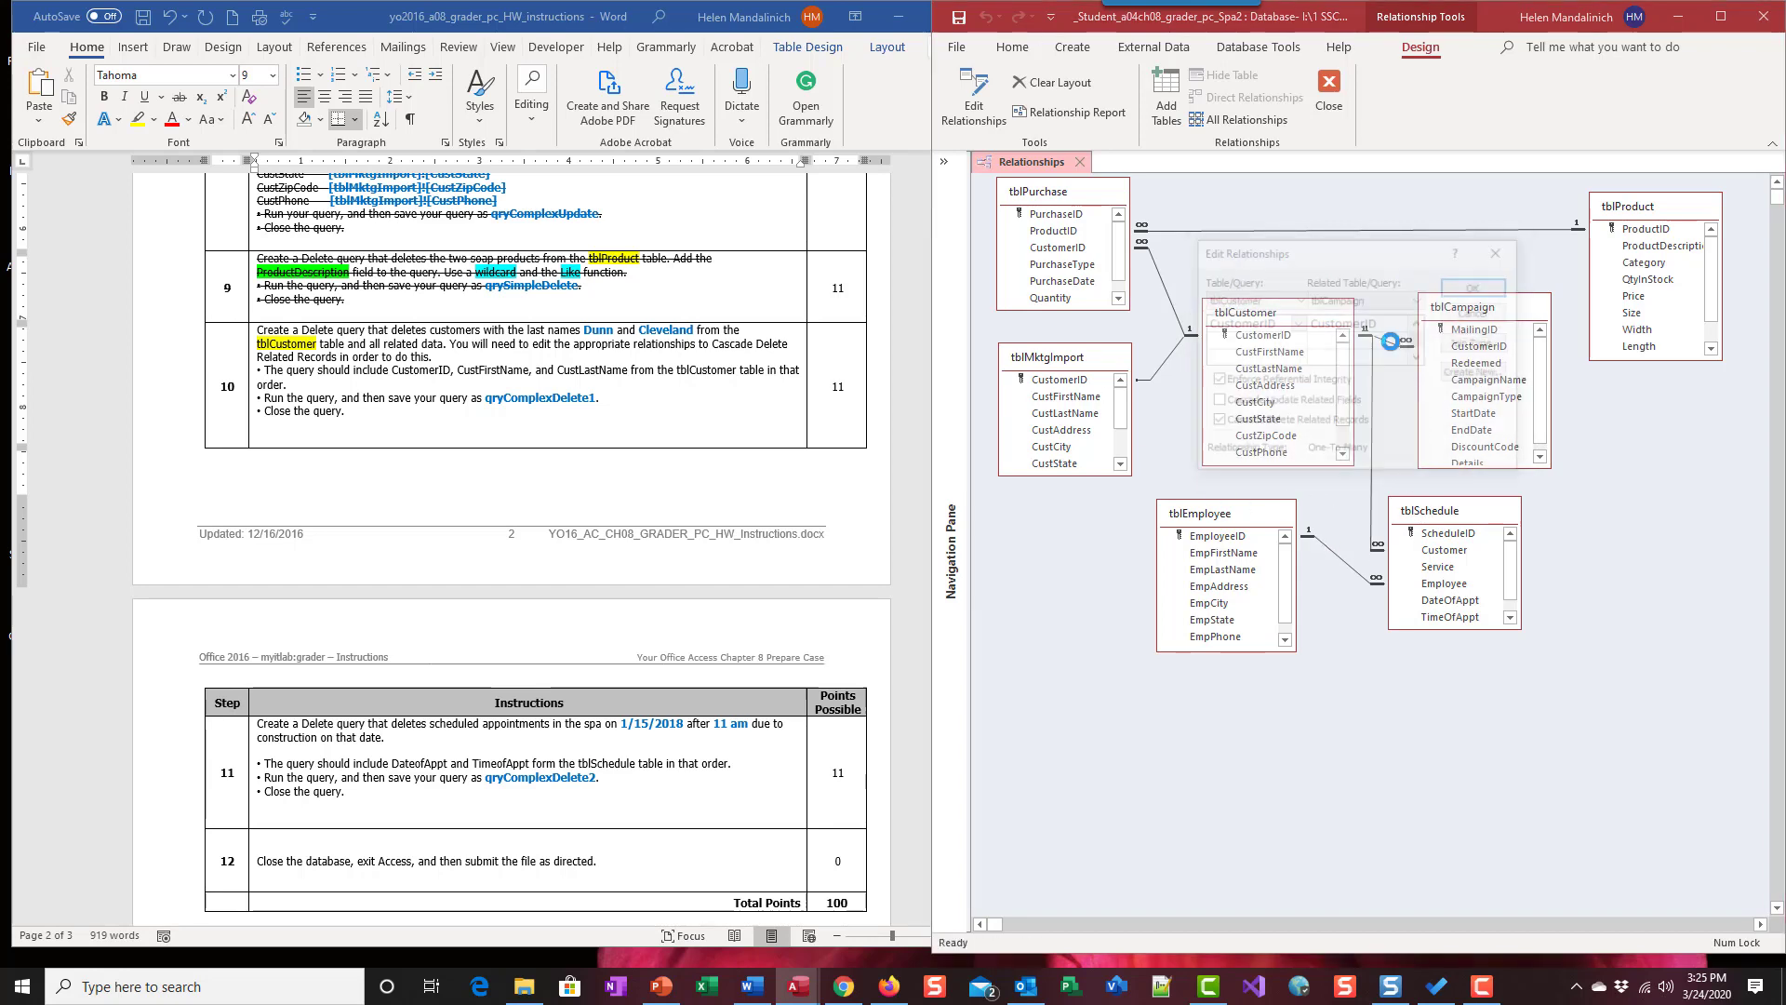
click(1215, 422)
click(1477, 288)
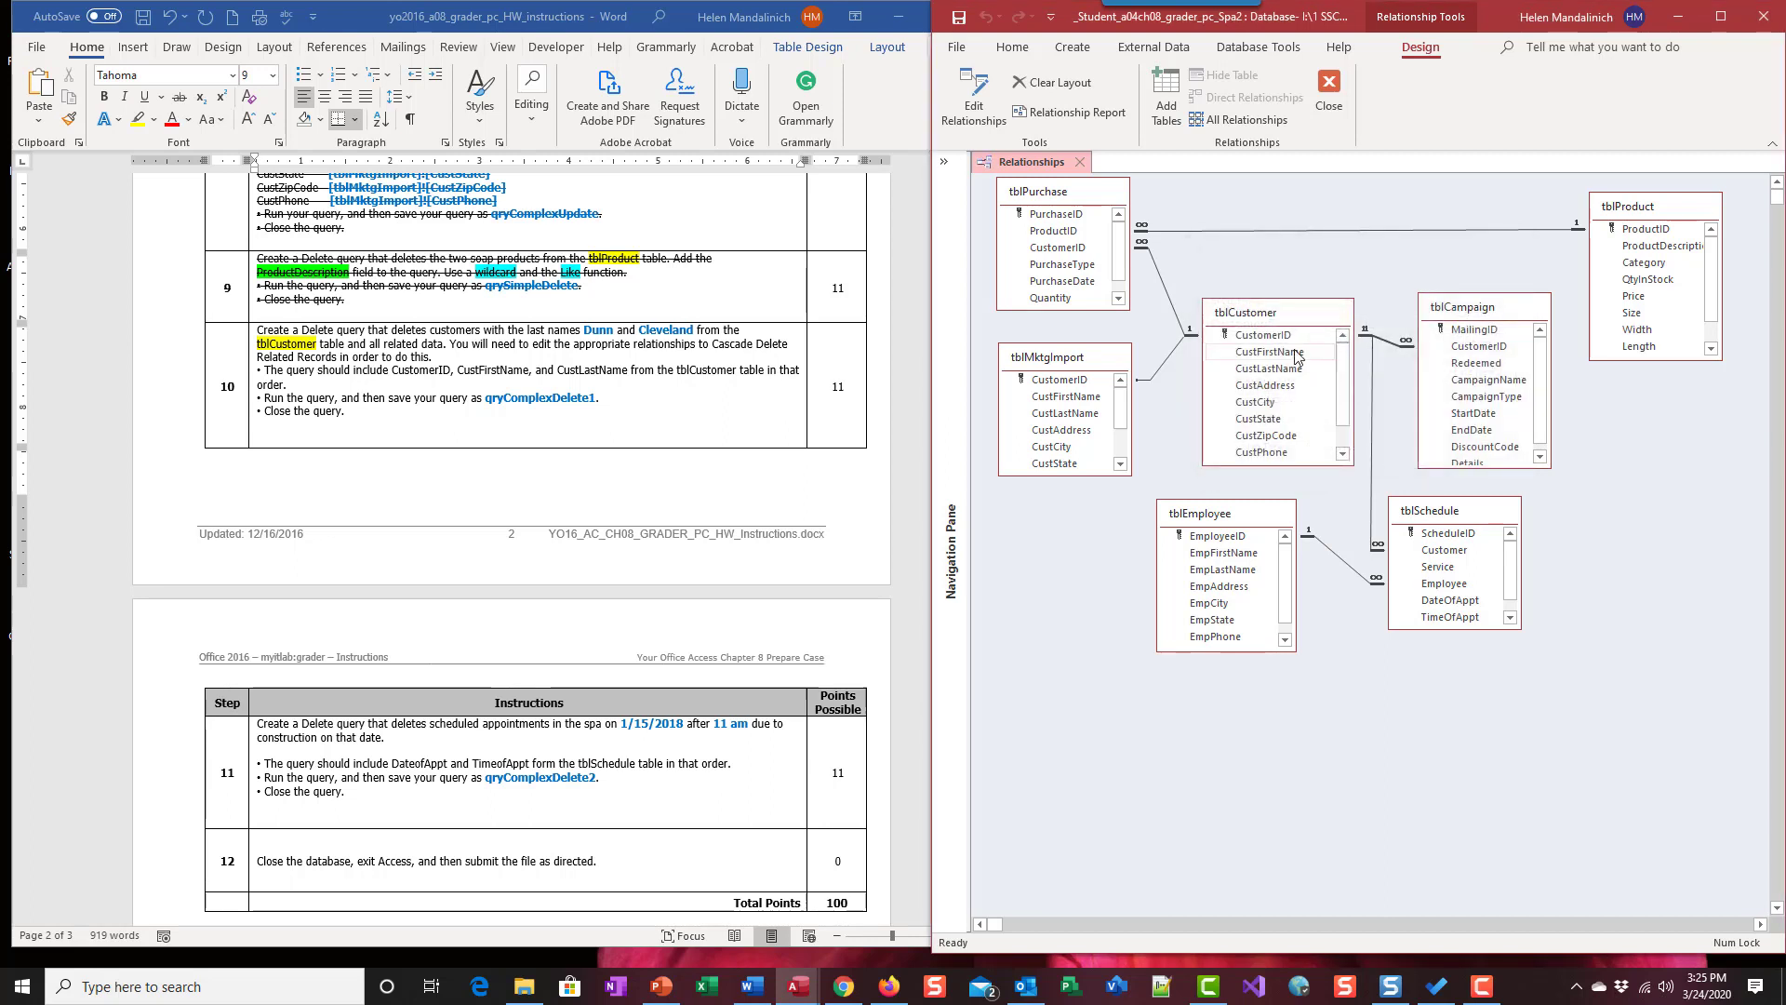
double_click(1172, 299)
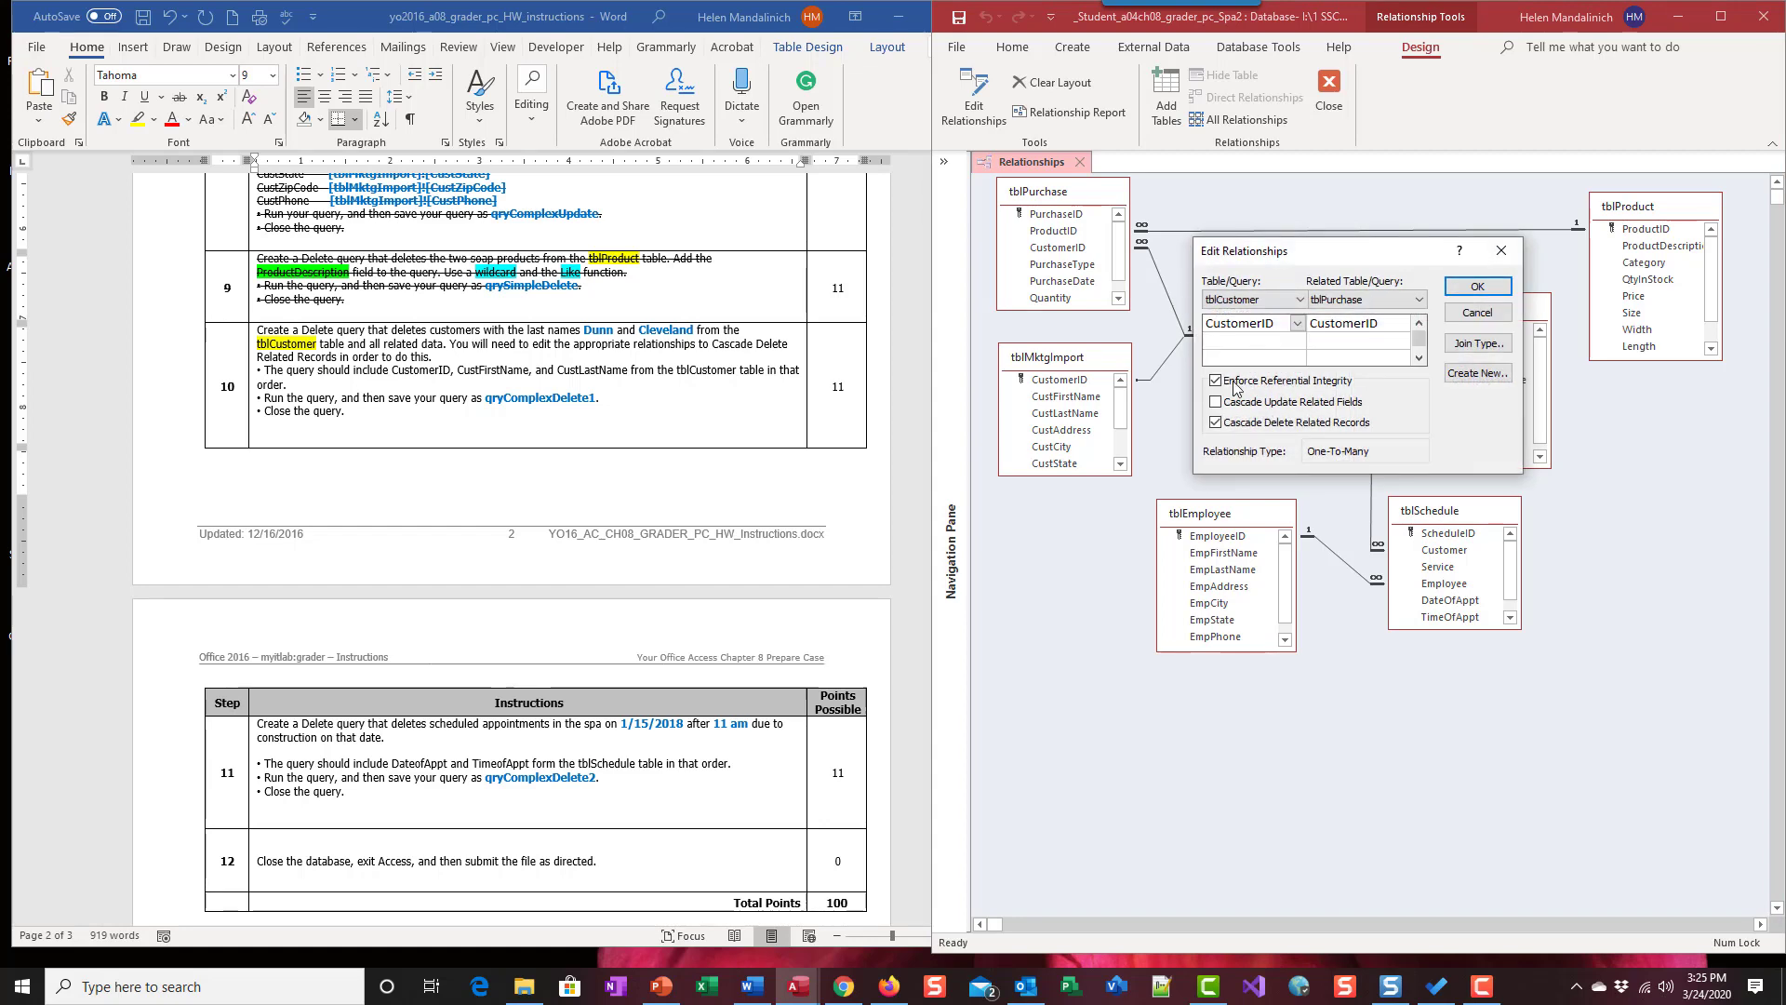
click(1215, 422)
click(1476, 315)
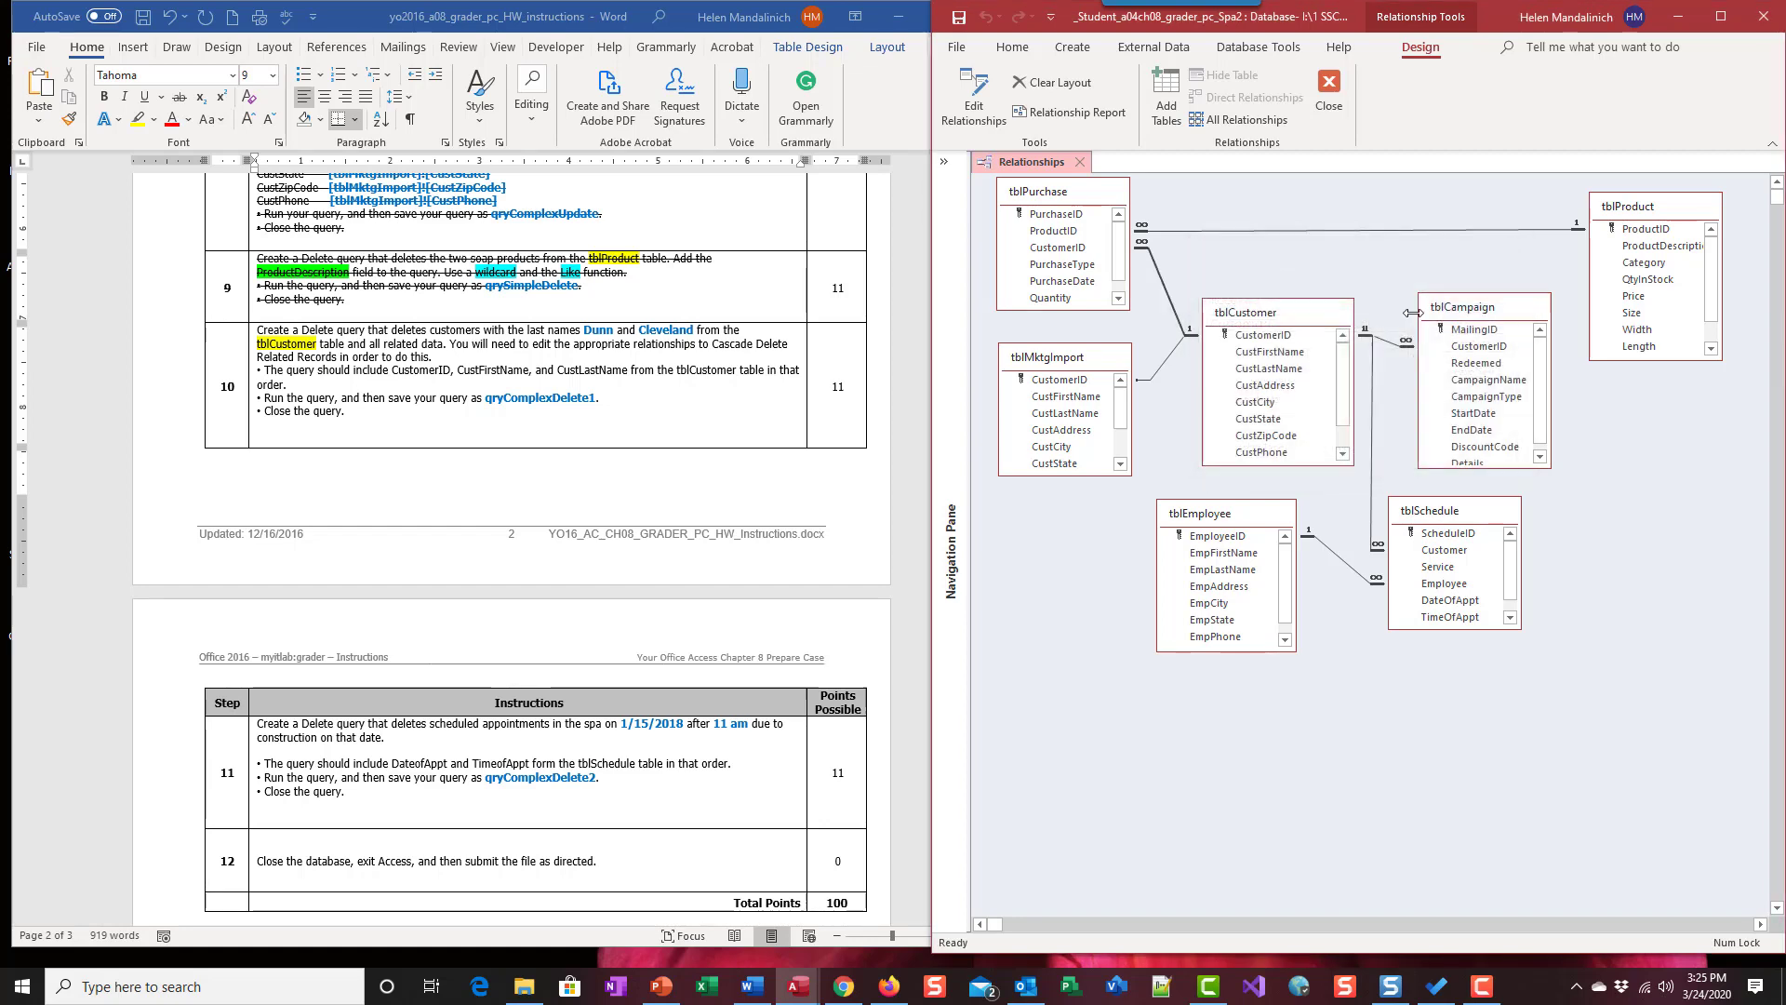
- Inspect the relationship settings between tblCustomer and tblMktgImport without changing them, and close the Relationships window
double_click(1169, 360)
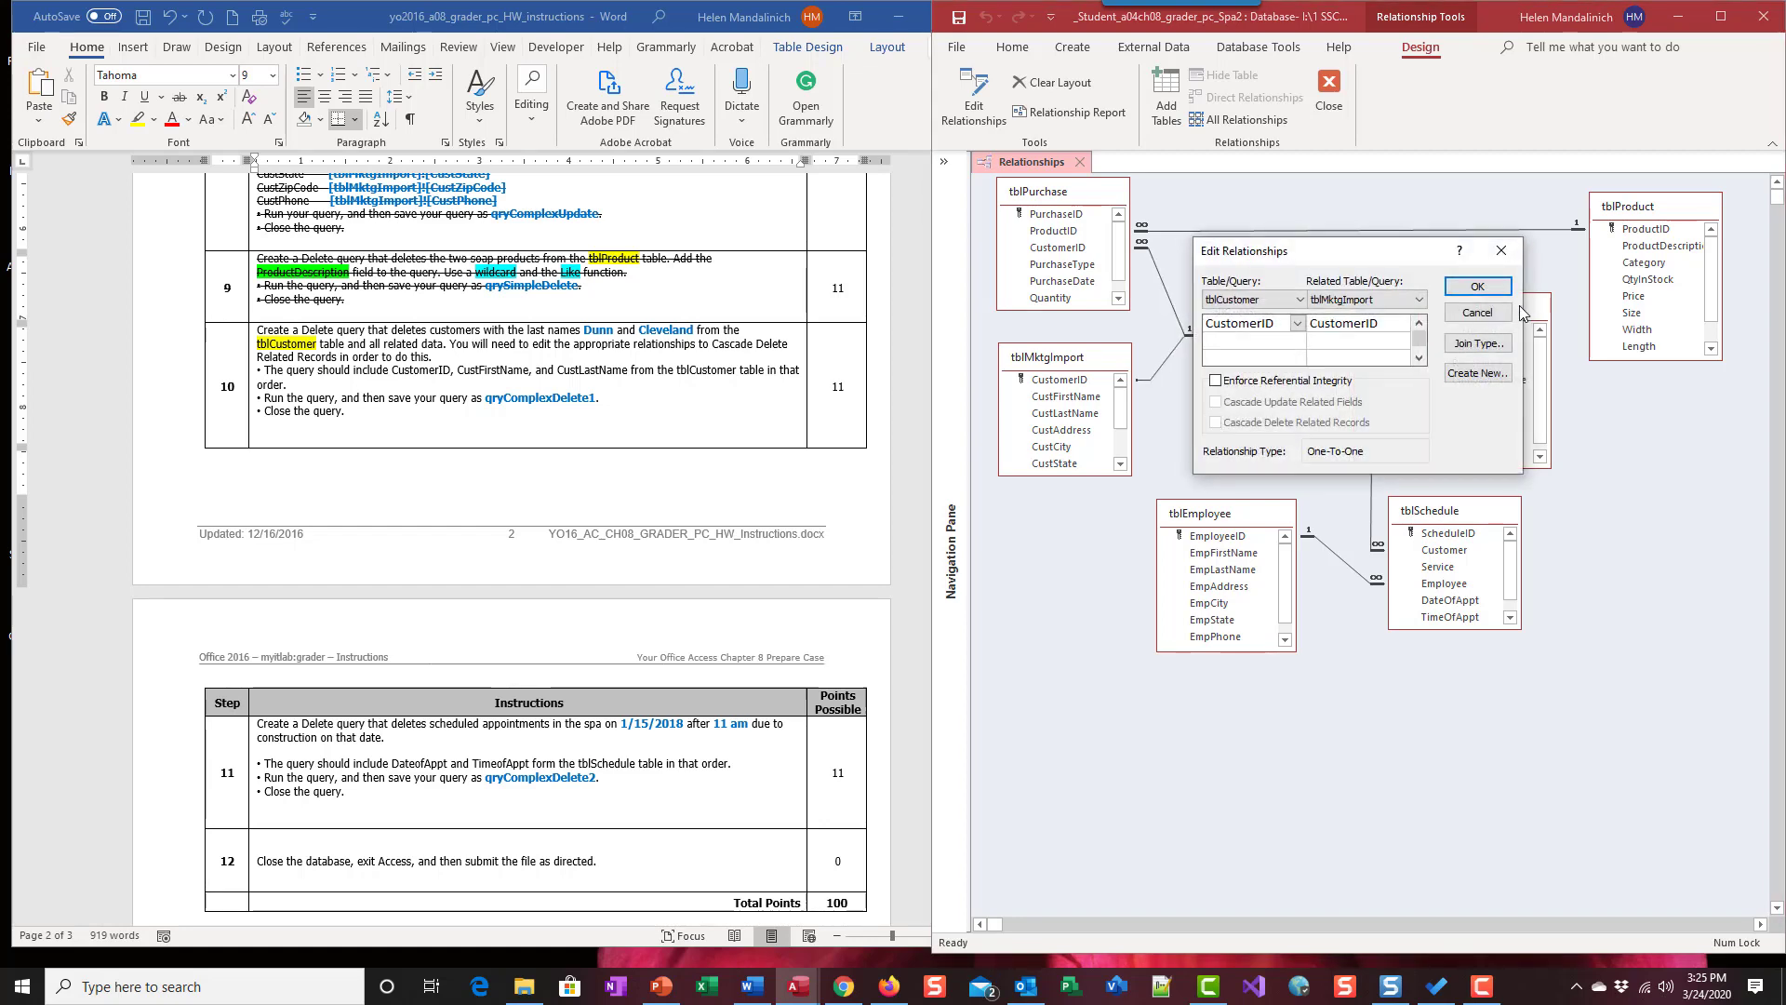
click(1474, 314)
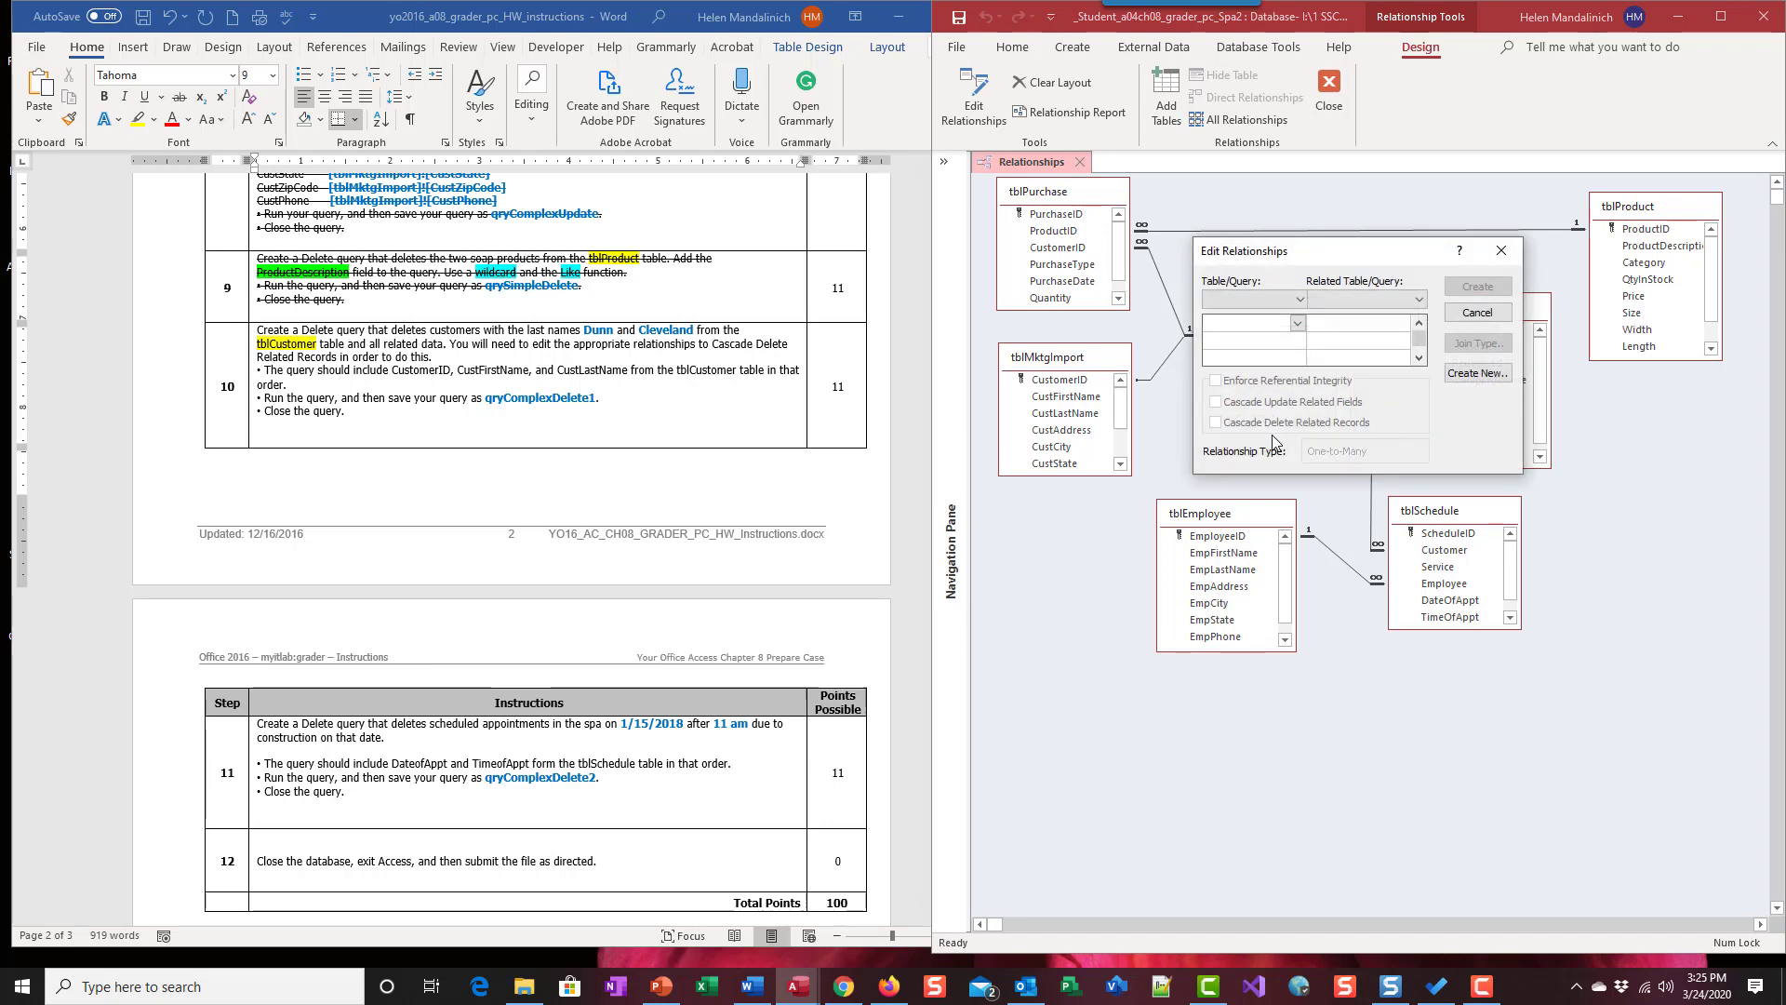
click(1495, 253)
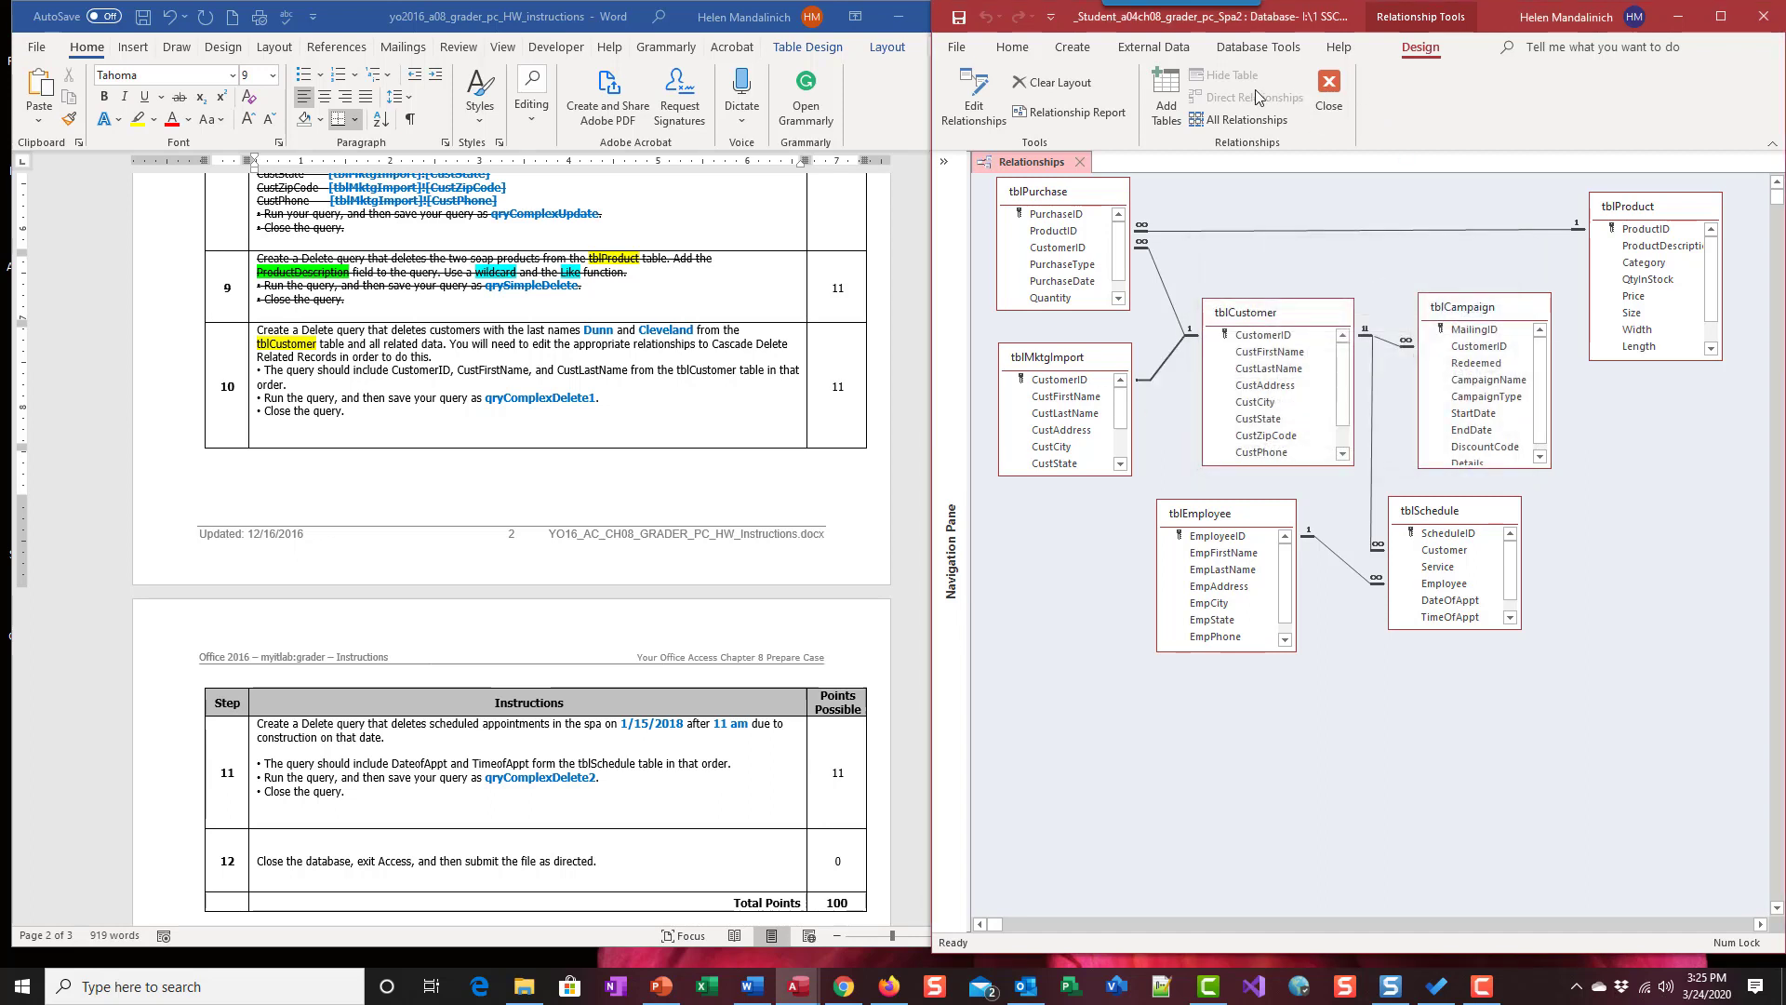
click(1341, 96)
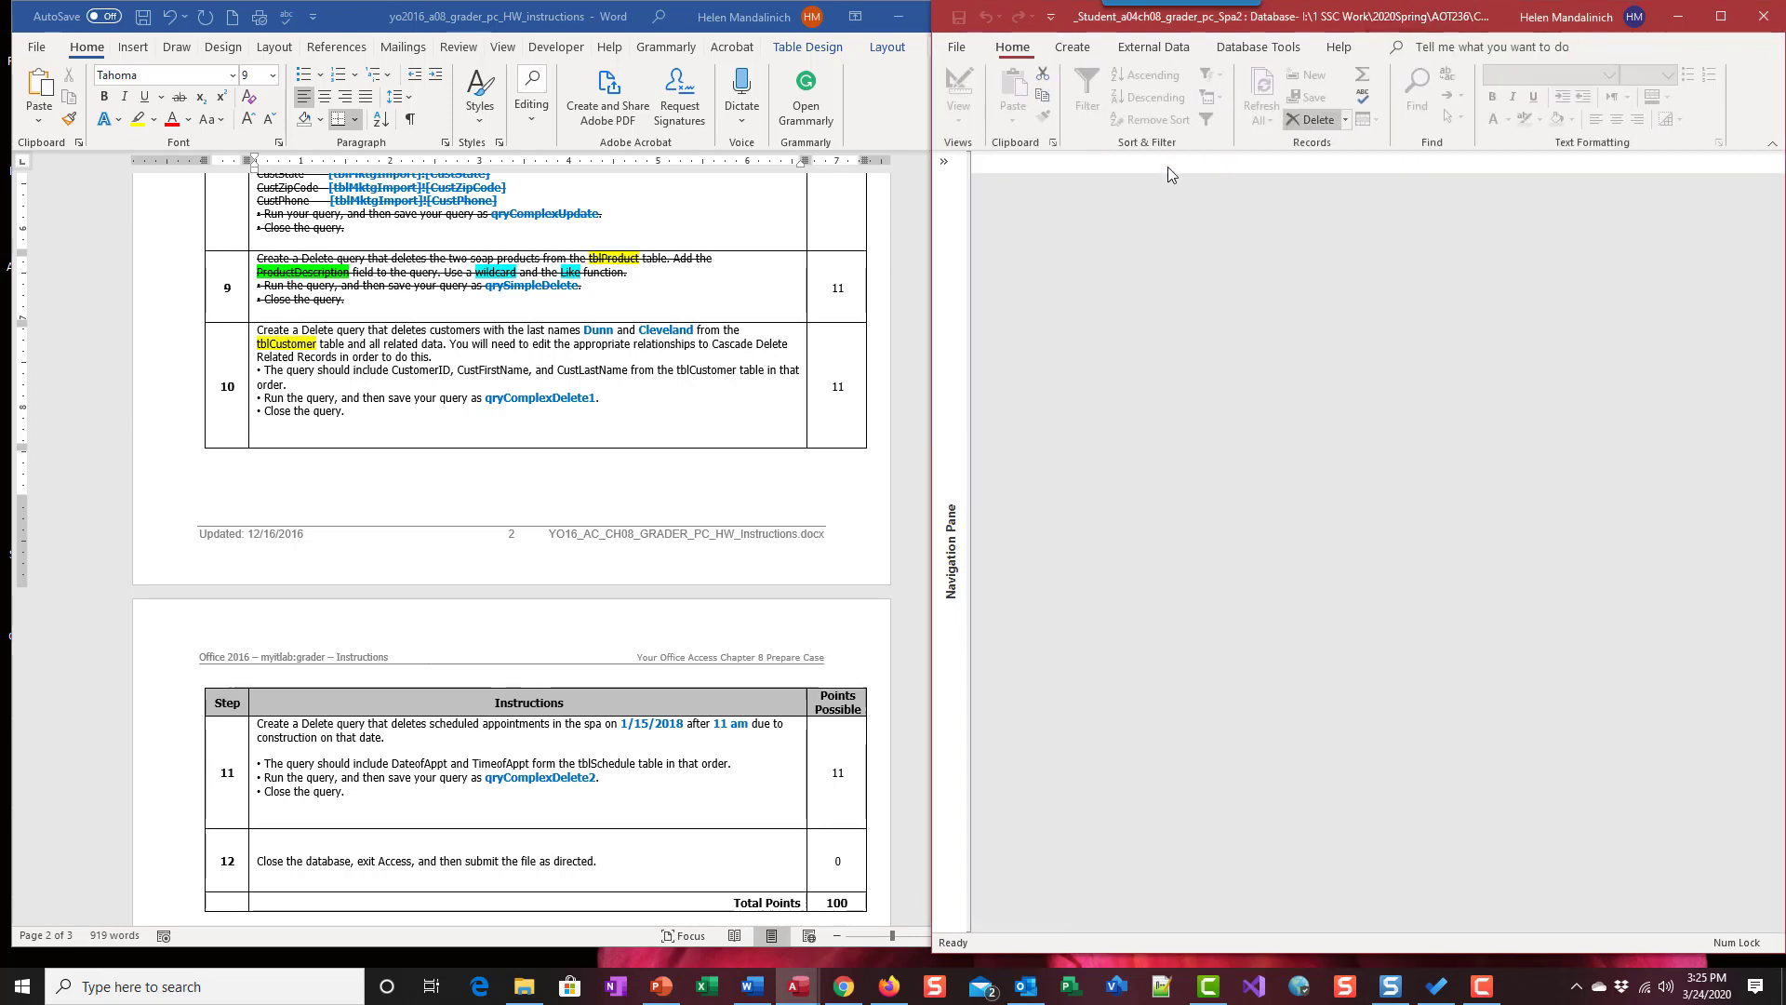
- Create a new query in Design view with tblCustomer, and resize the table's field list and design grid so all fields fit
click(946, 163)
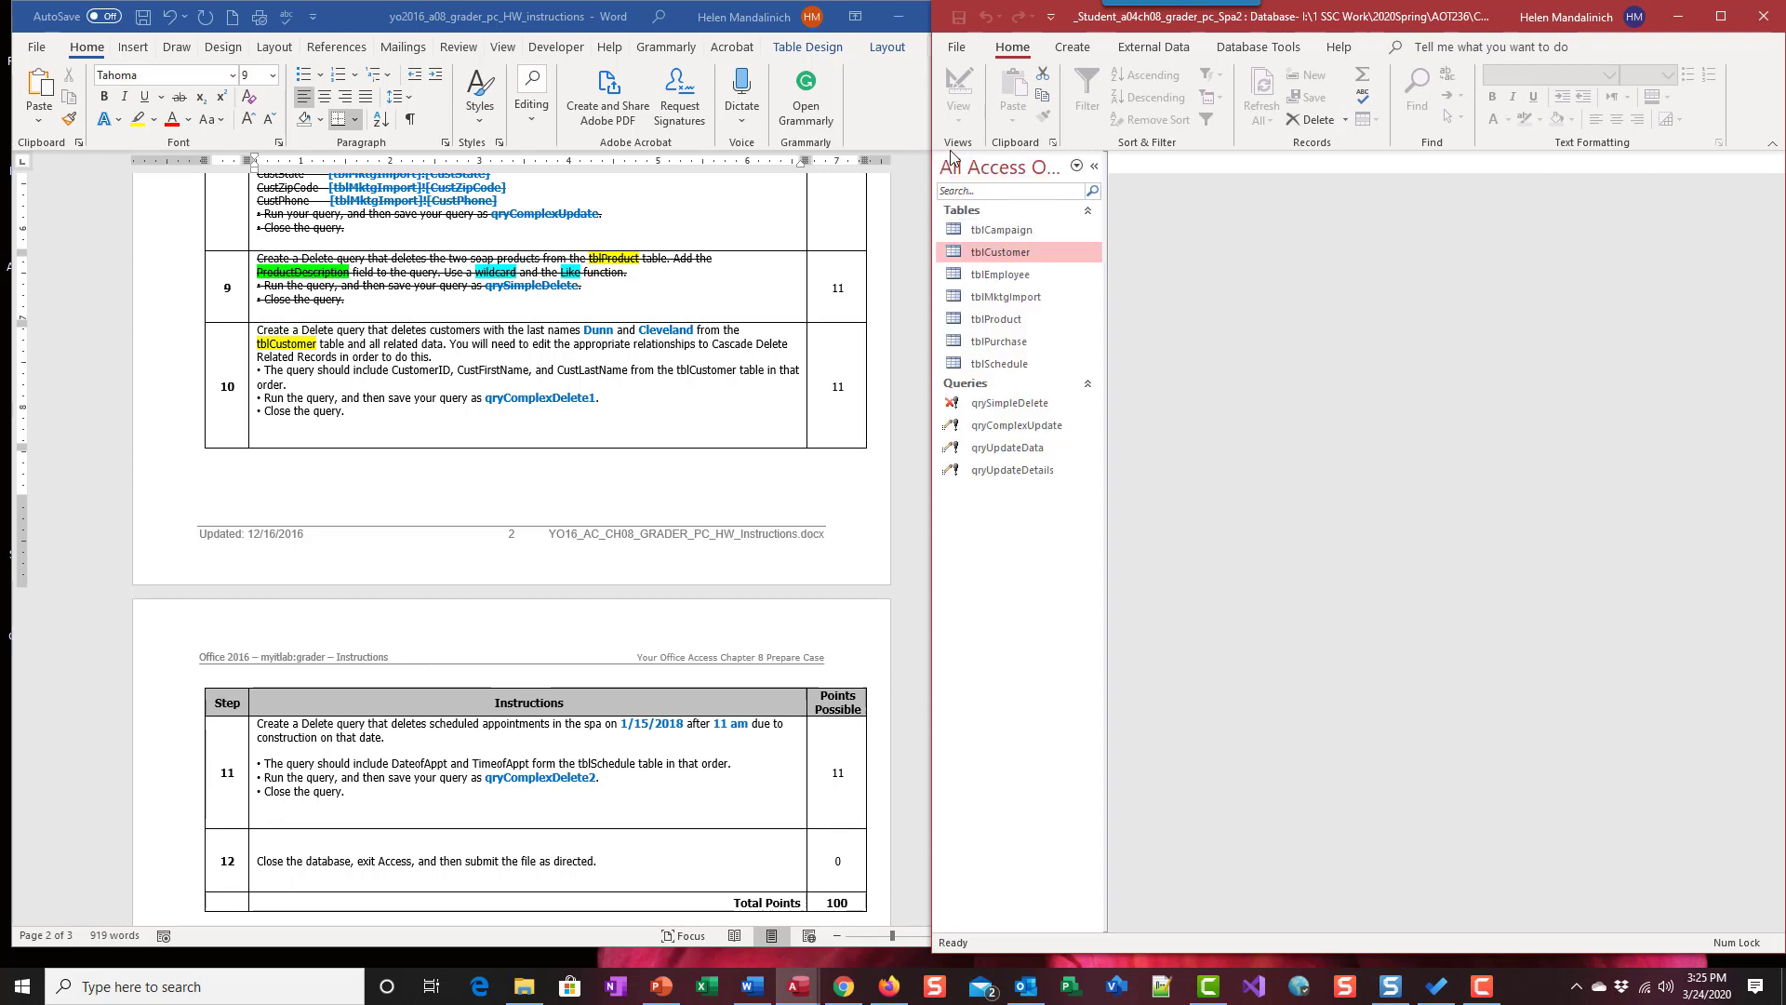
click(1094, 166)
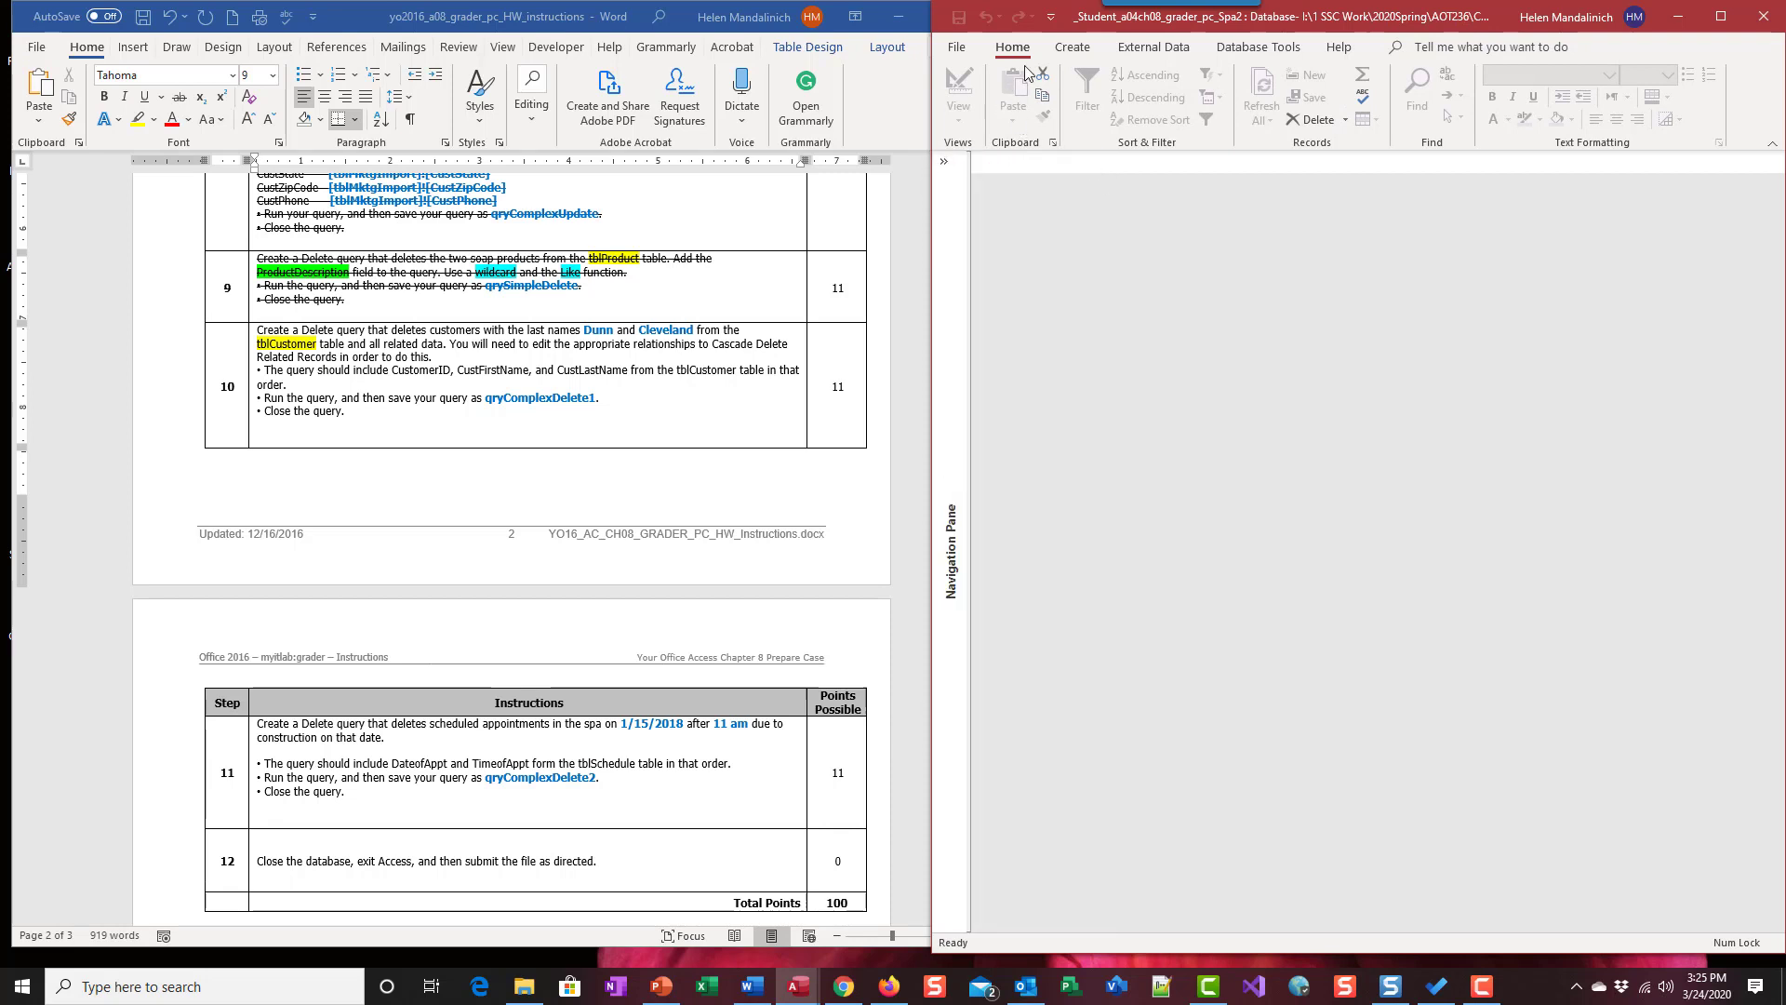
click(1072, 47)
click(1223, 105)
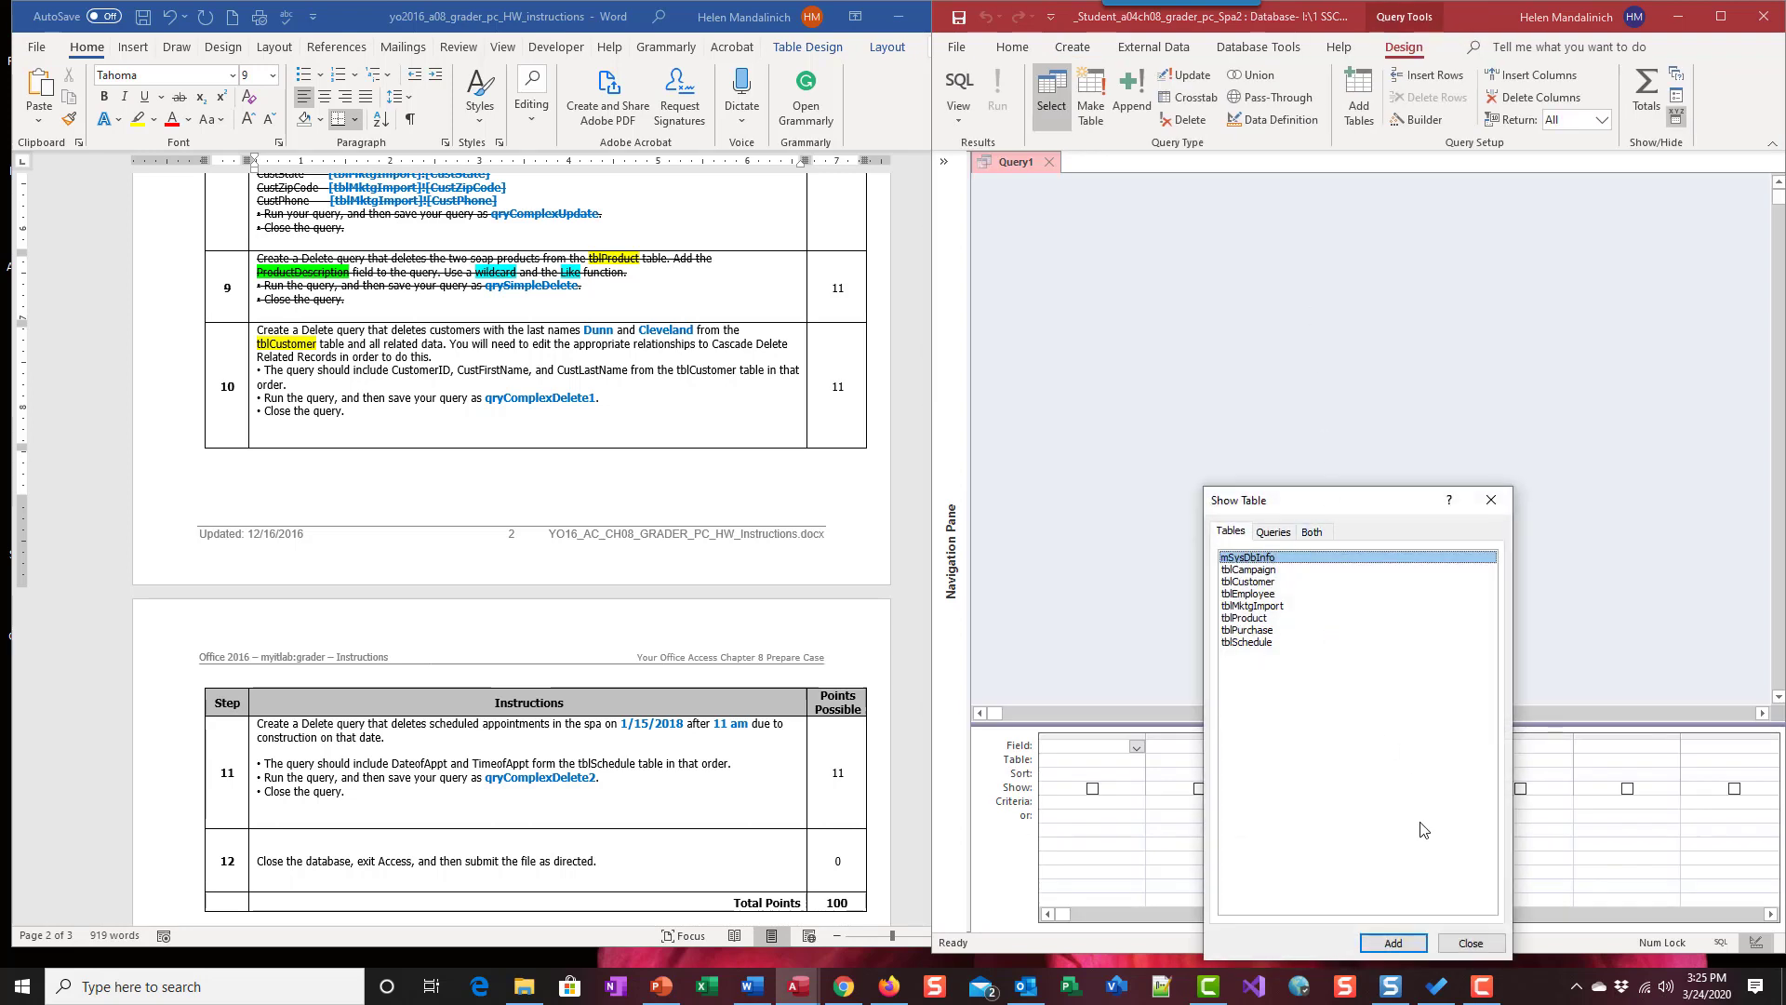
double_click(1271, 583)
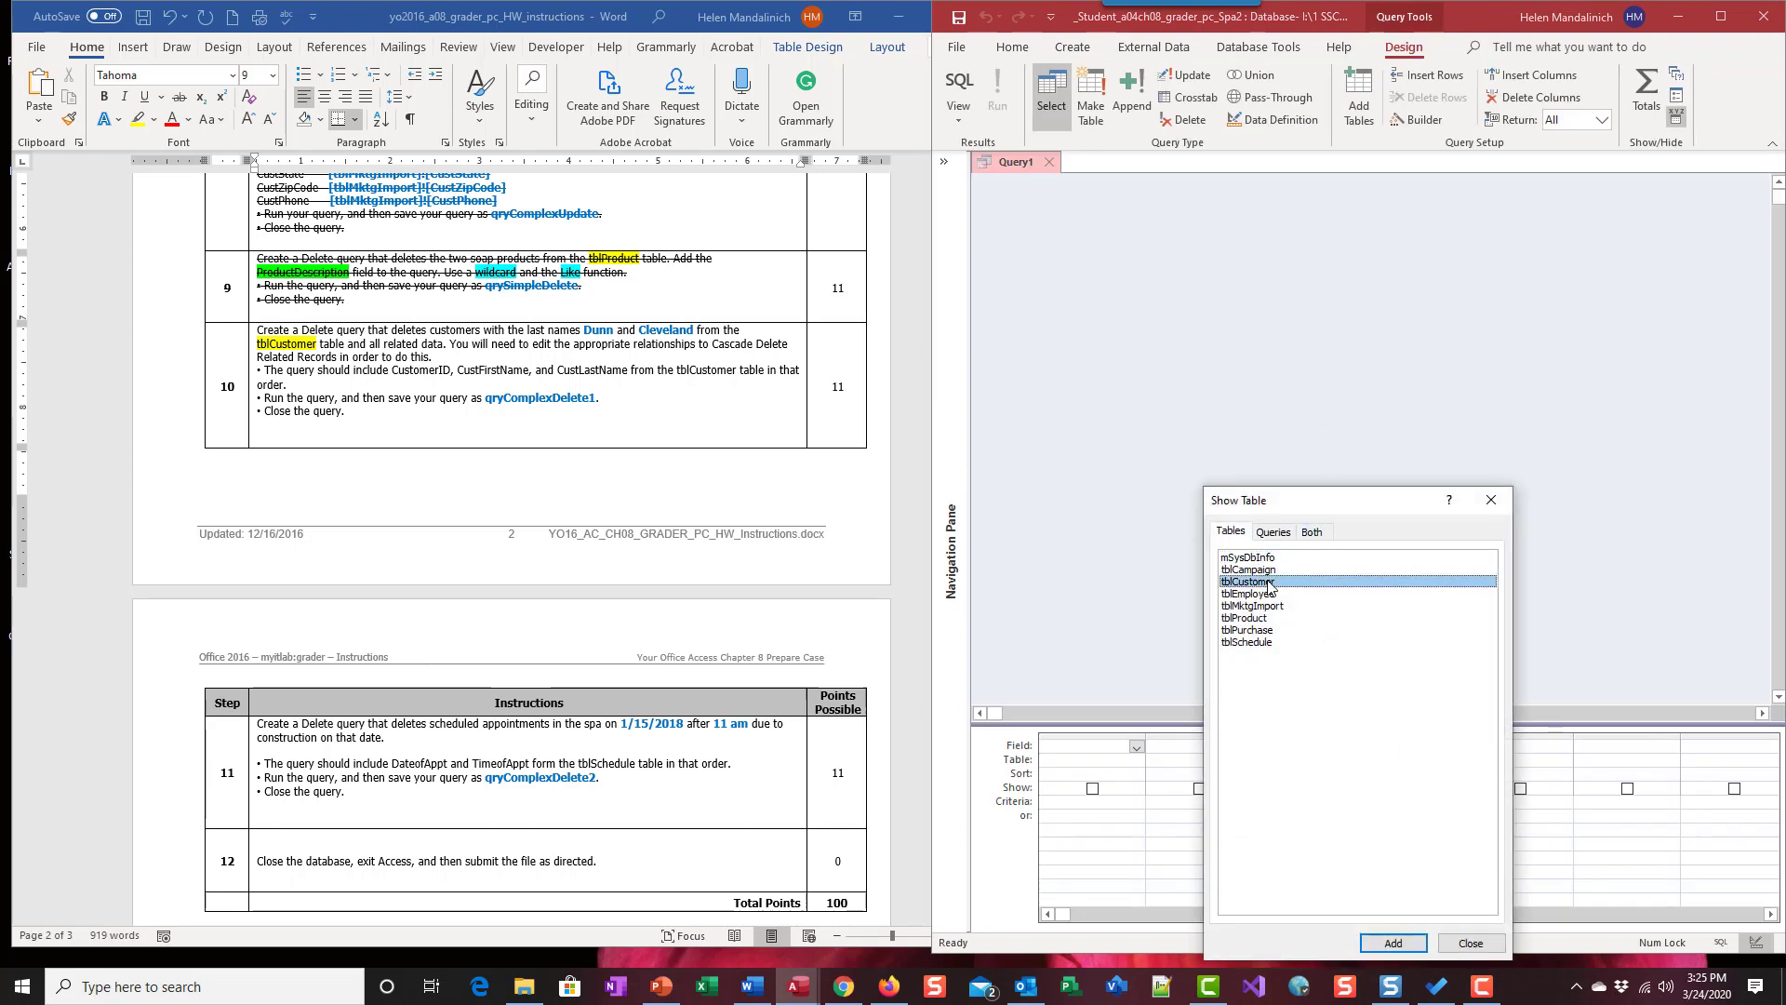
click(1459, 945)
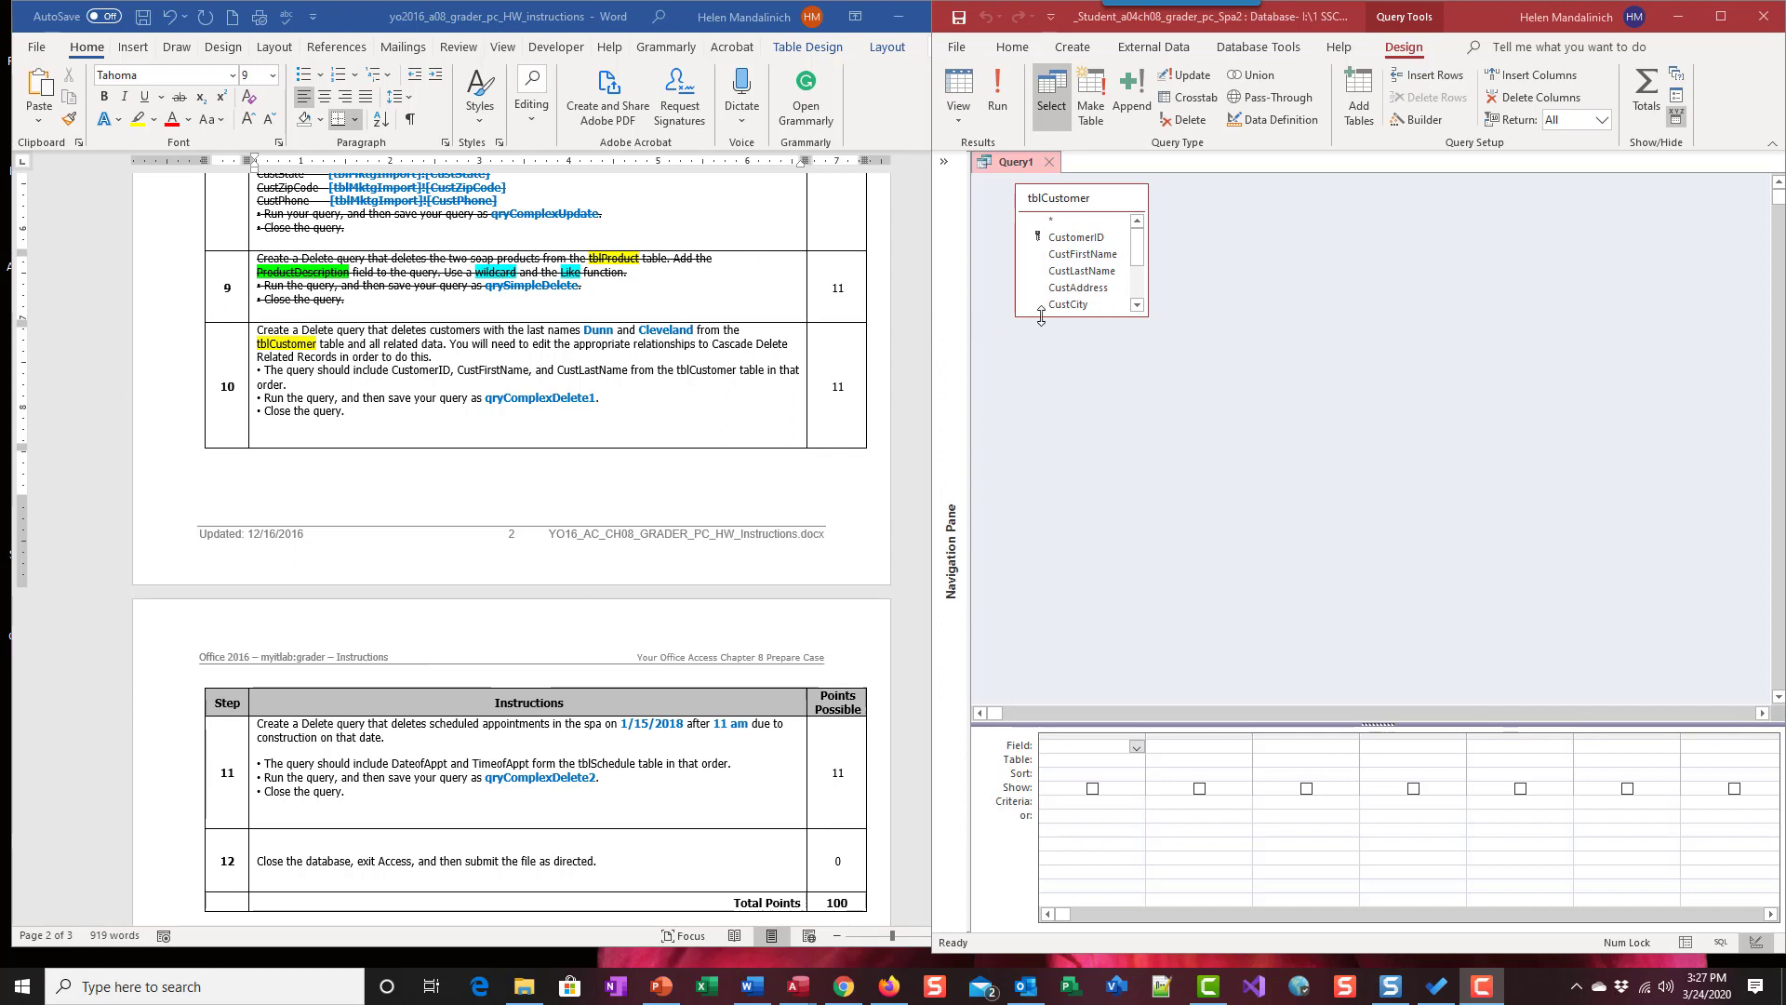
drag(1042, 317, 1042, 454)
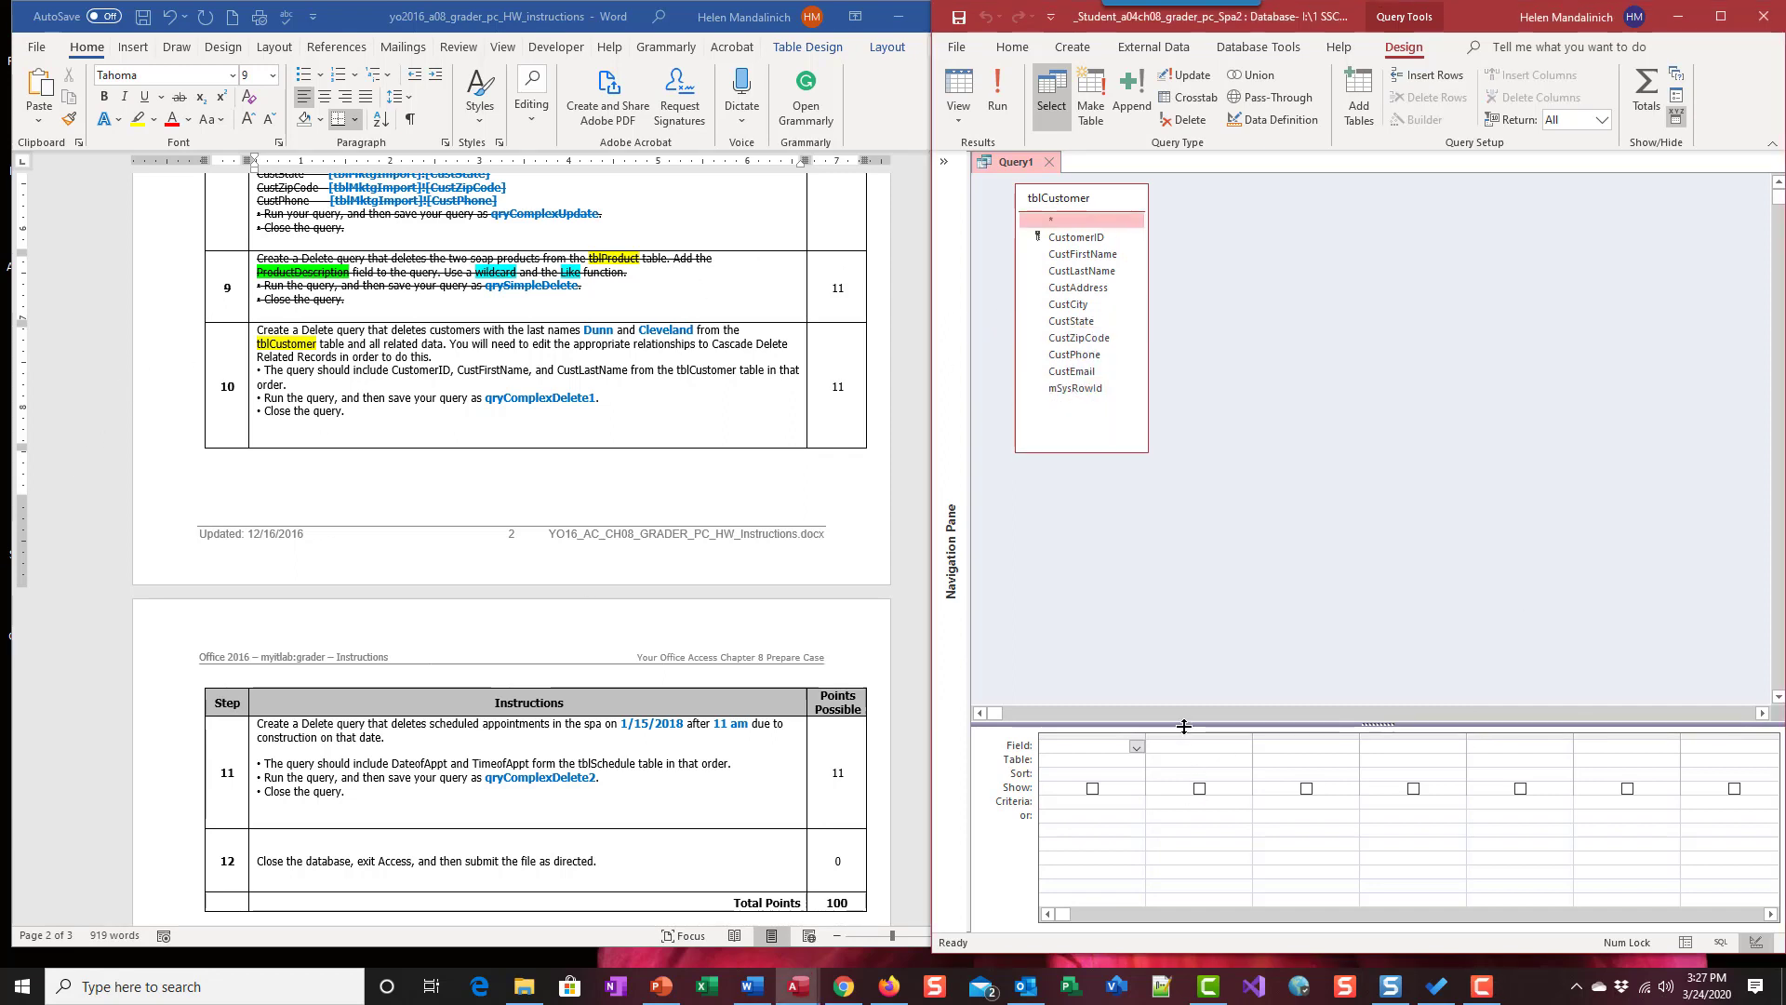
drag(1185, 727, 1140, 483)
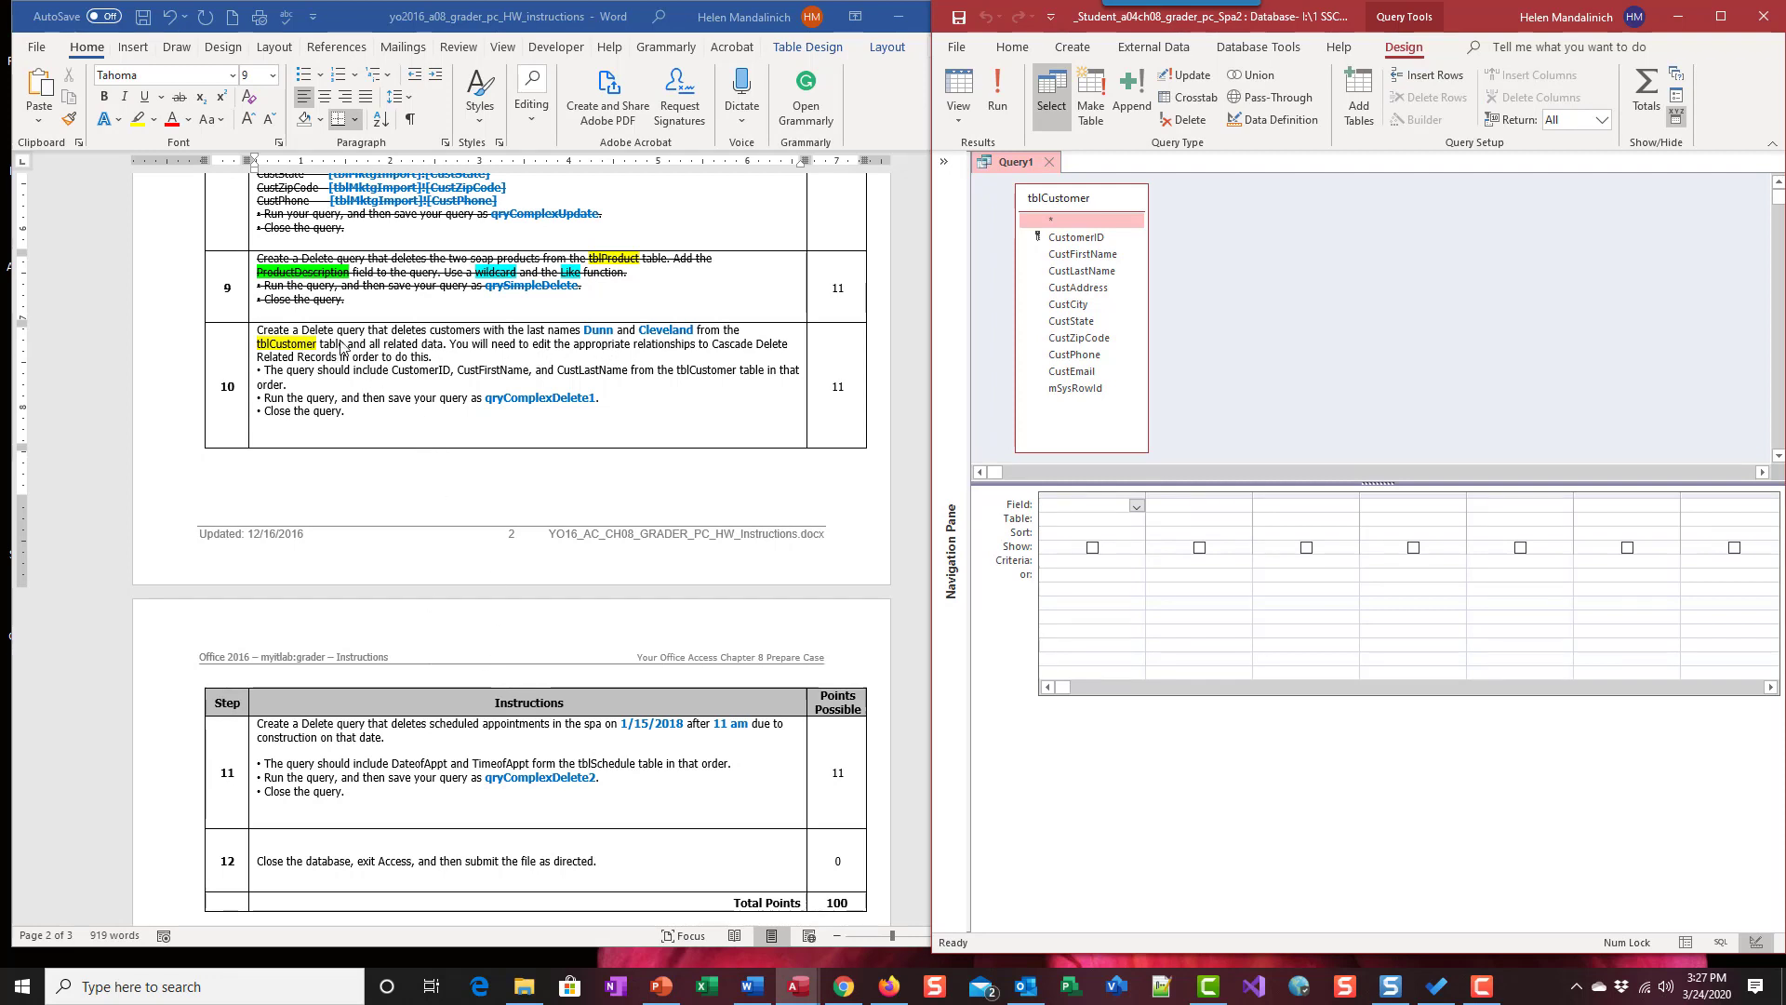
- In the Word instructions for step 10, highlight CustomerID, CustFirstName and CustLastName in green
double_click(402, 371)
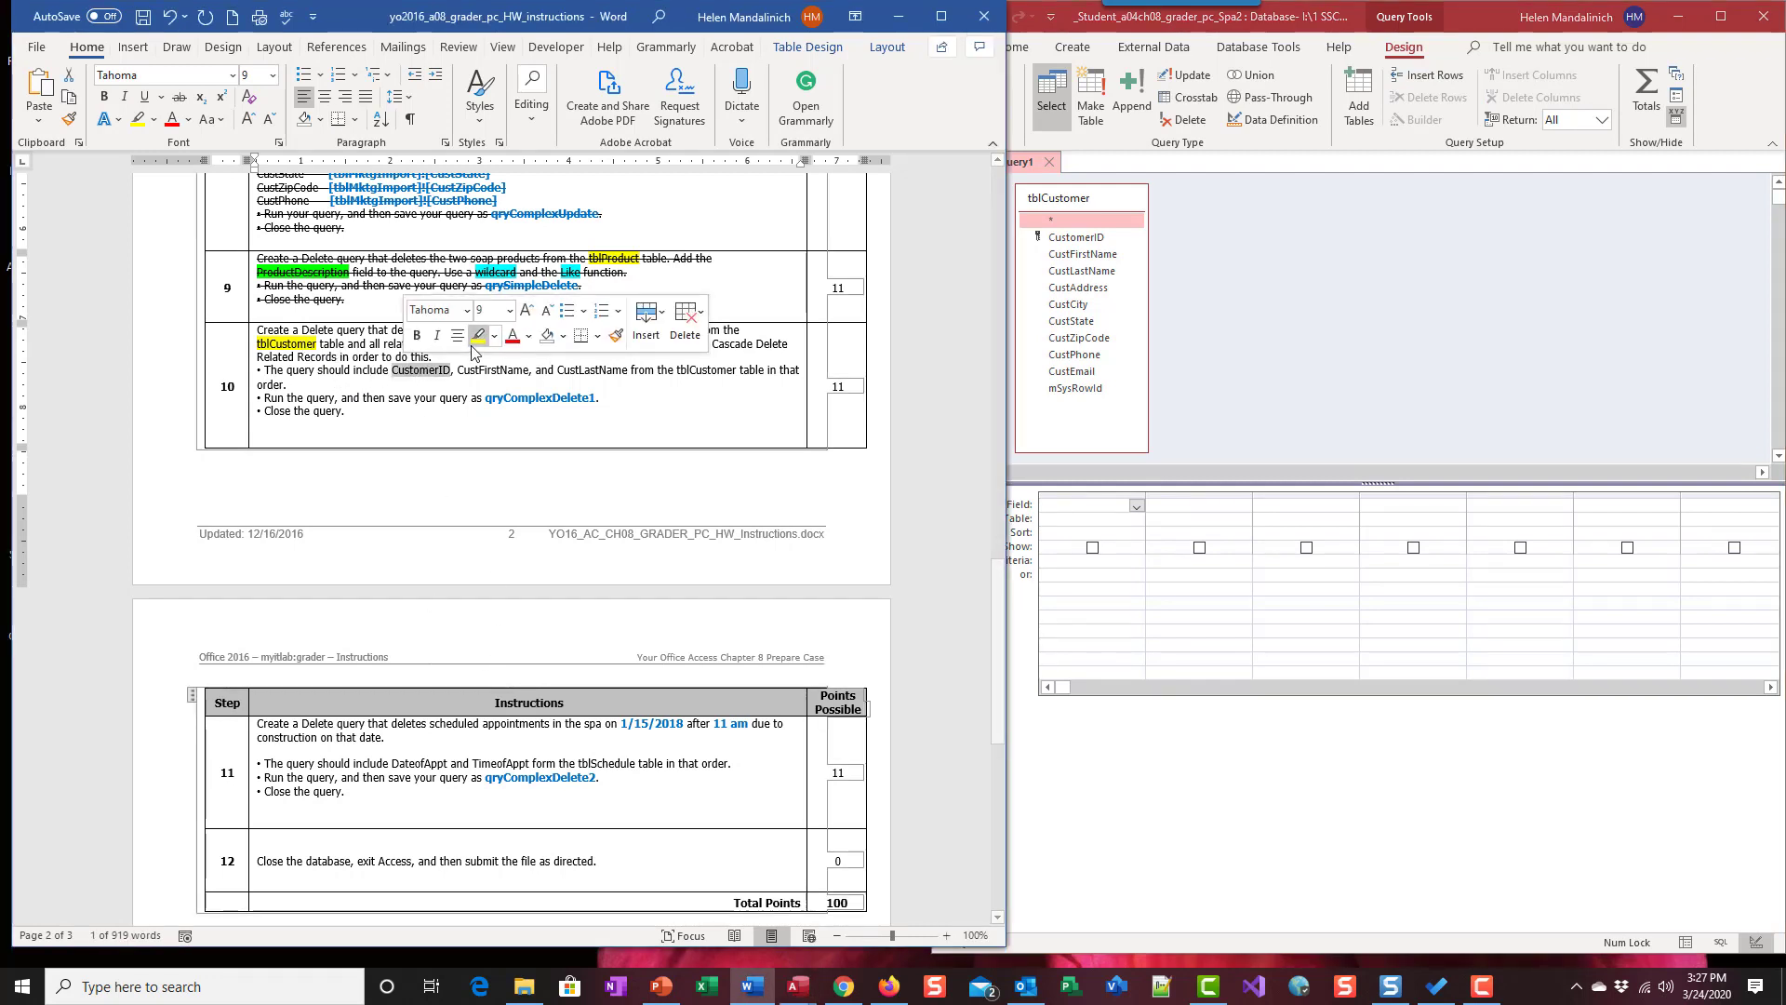
click(494, 336)
click(506, 364)
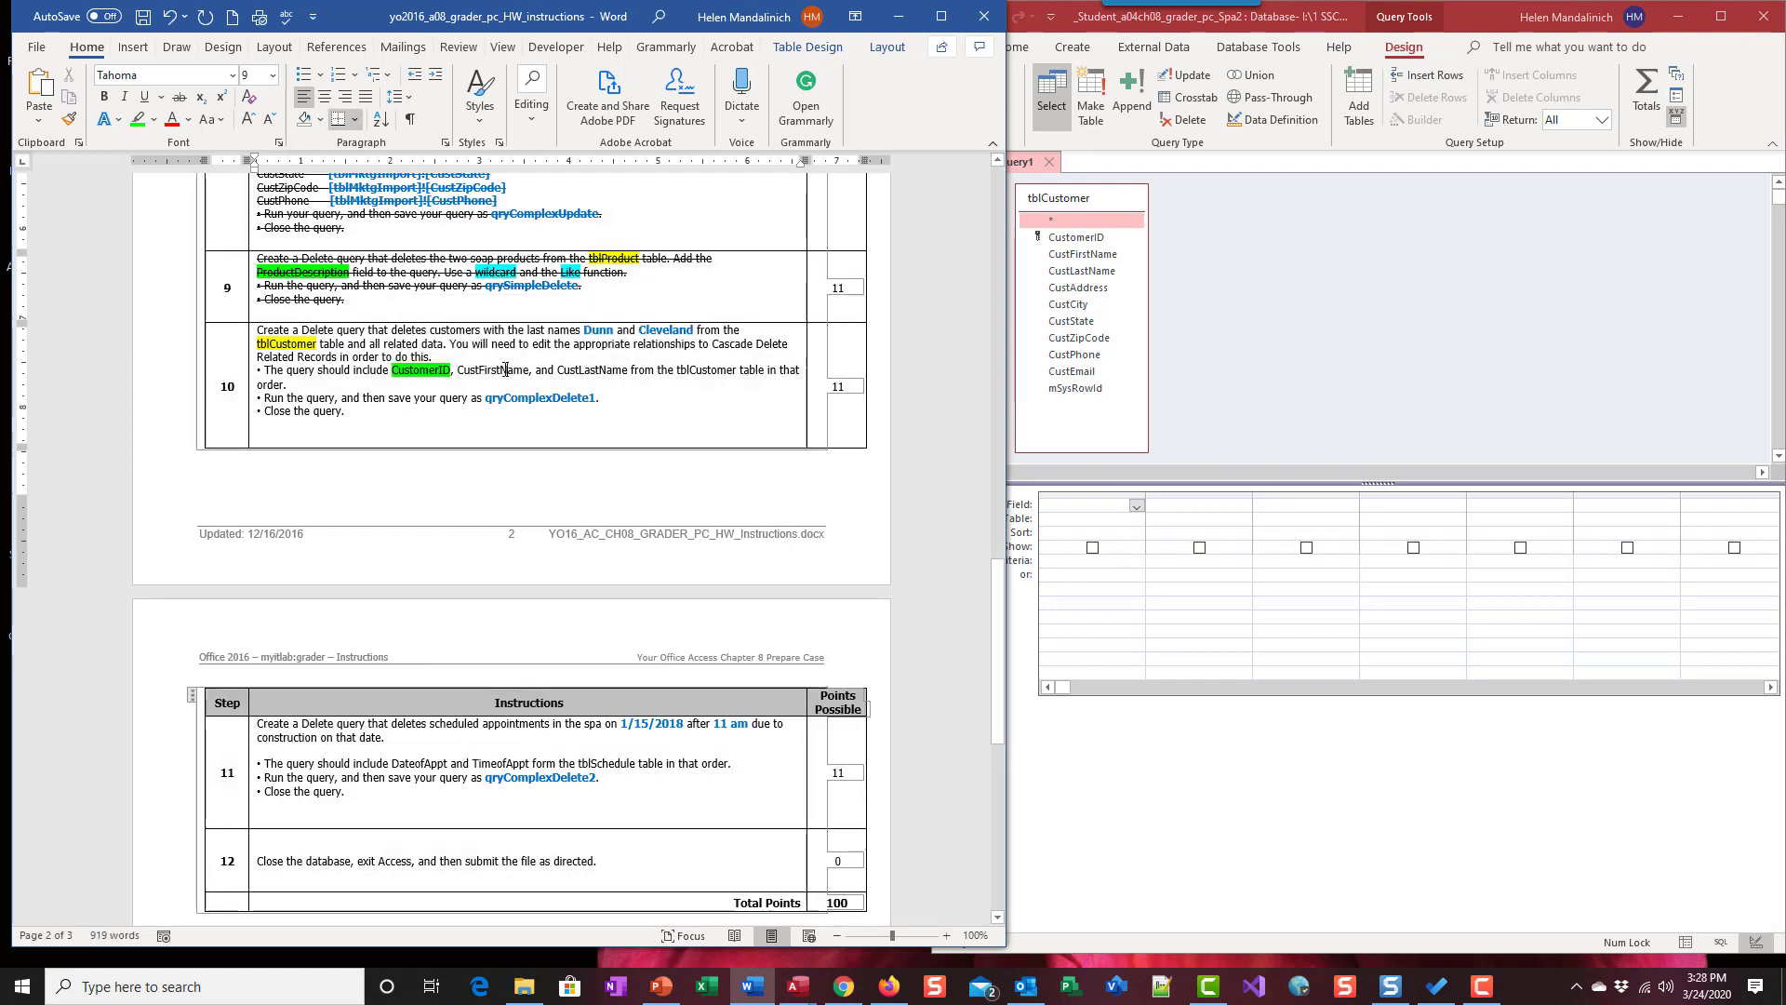
double_click(505, 371)
click(577, 337)
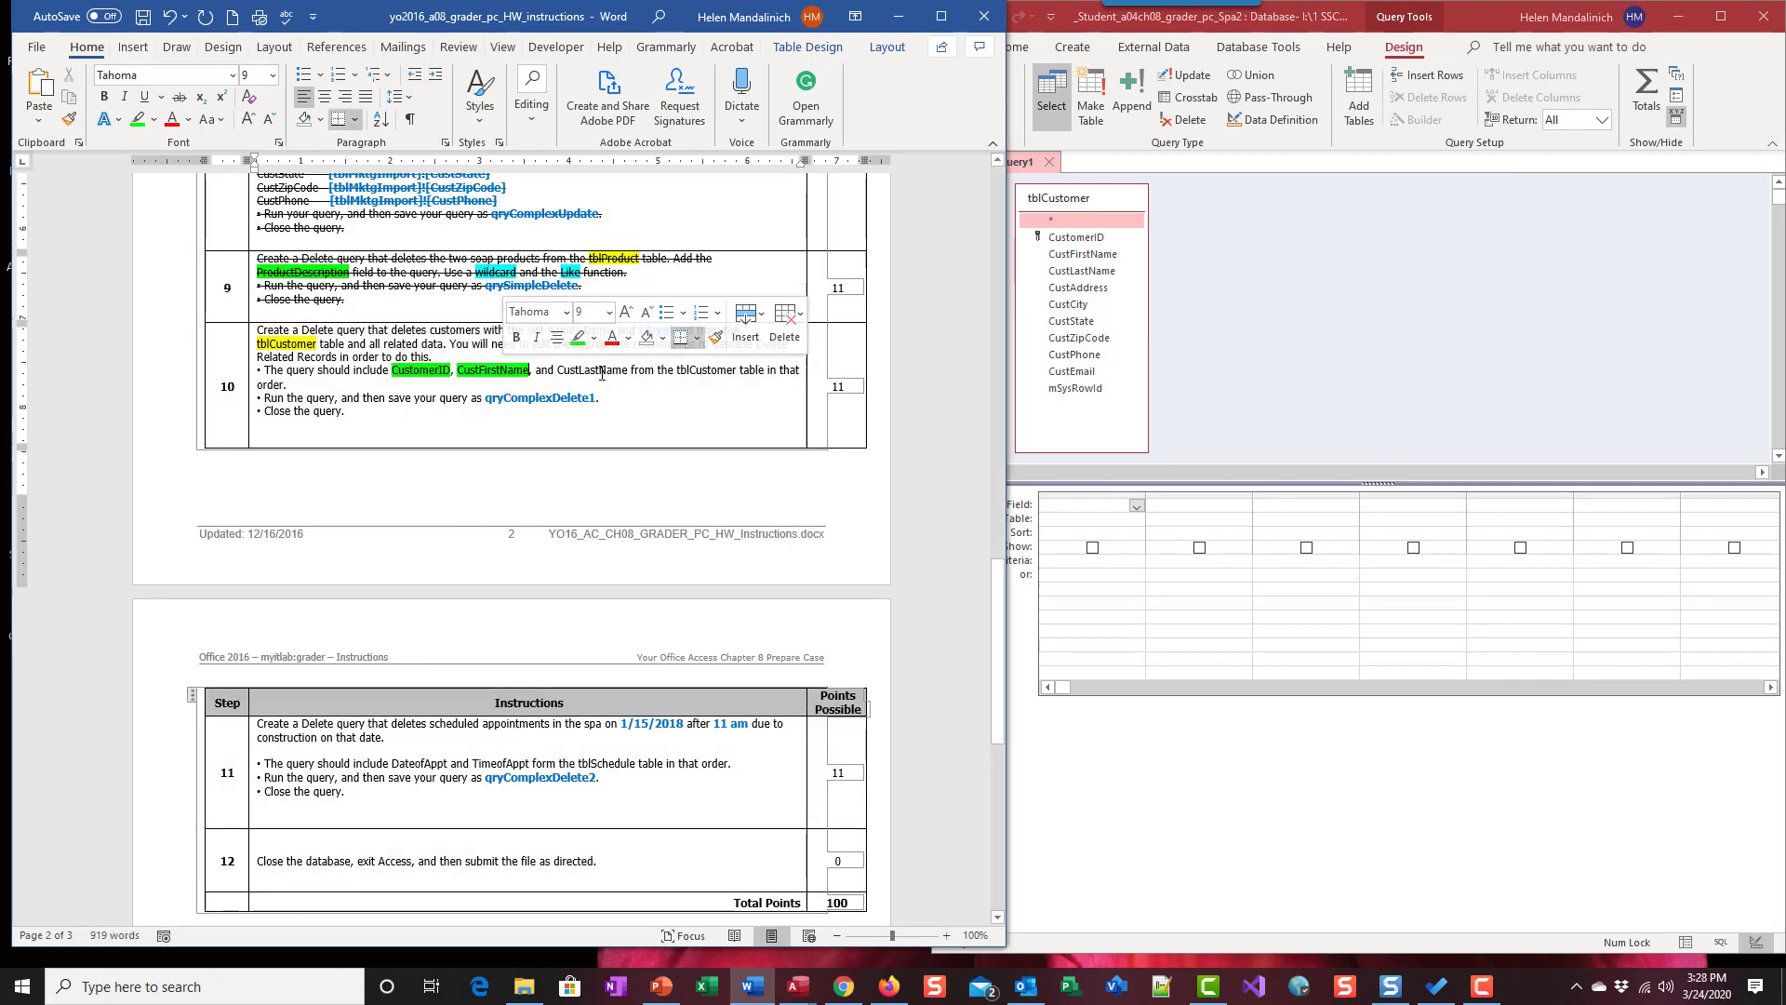
double_click(601, 372)
click(674, 340)
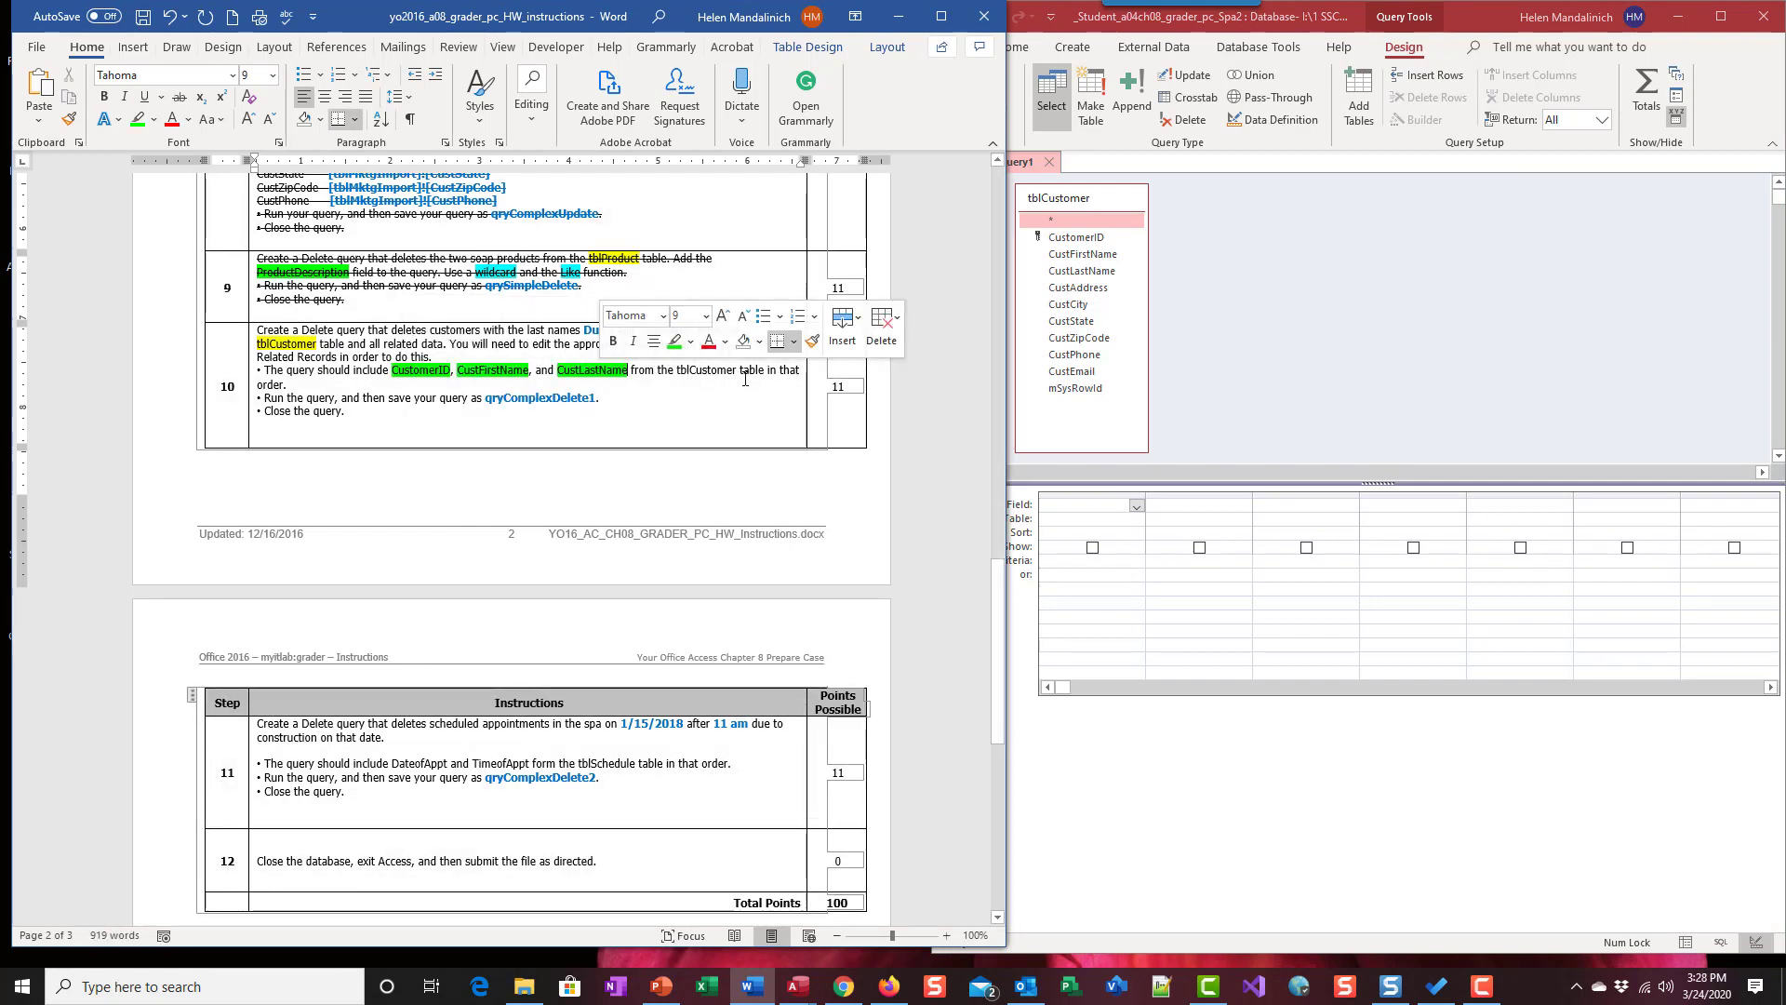
- Back in Access, add CustomerID, CustFirstName and CustLastName from tblCustomer to the query grid in that order
click(1115, 241)
double_click(1115, 241)
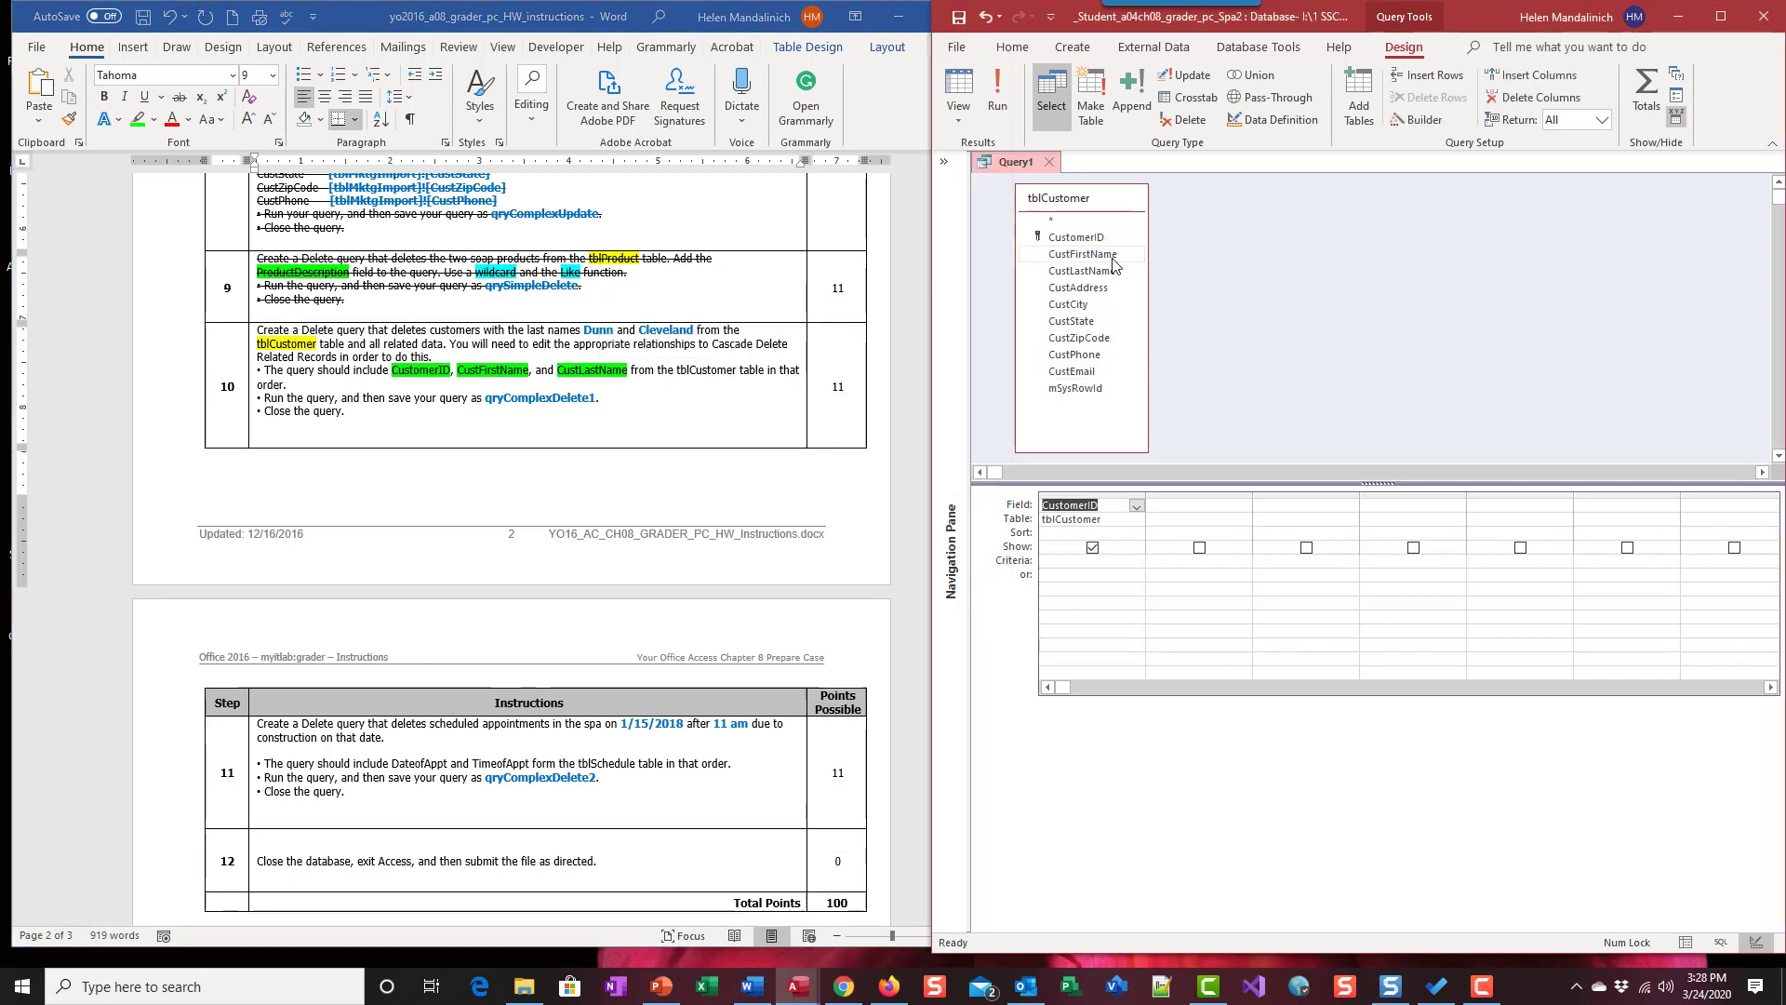
double_click(1112, 257)
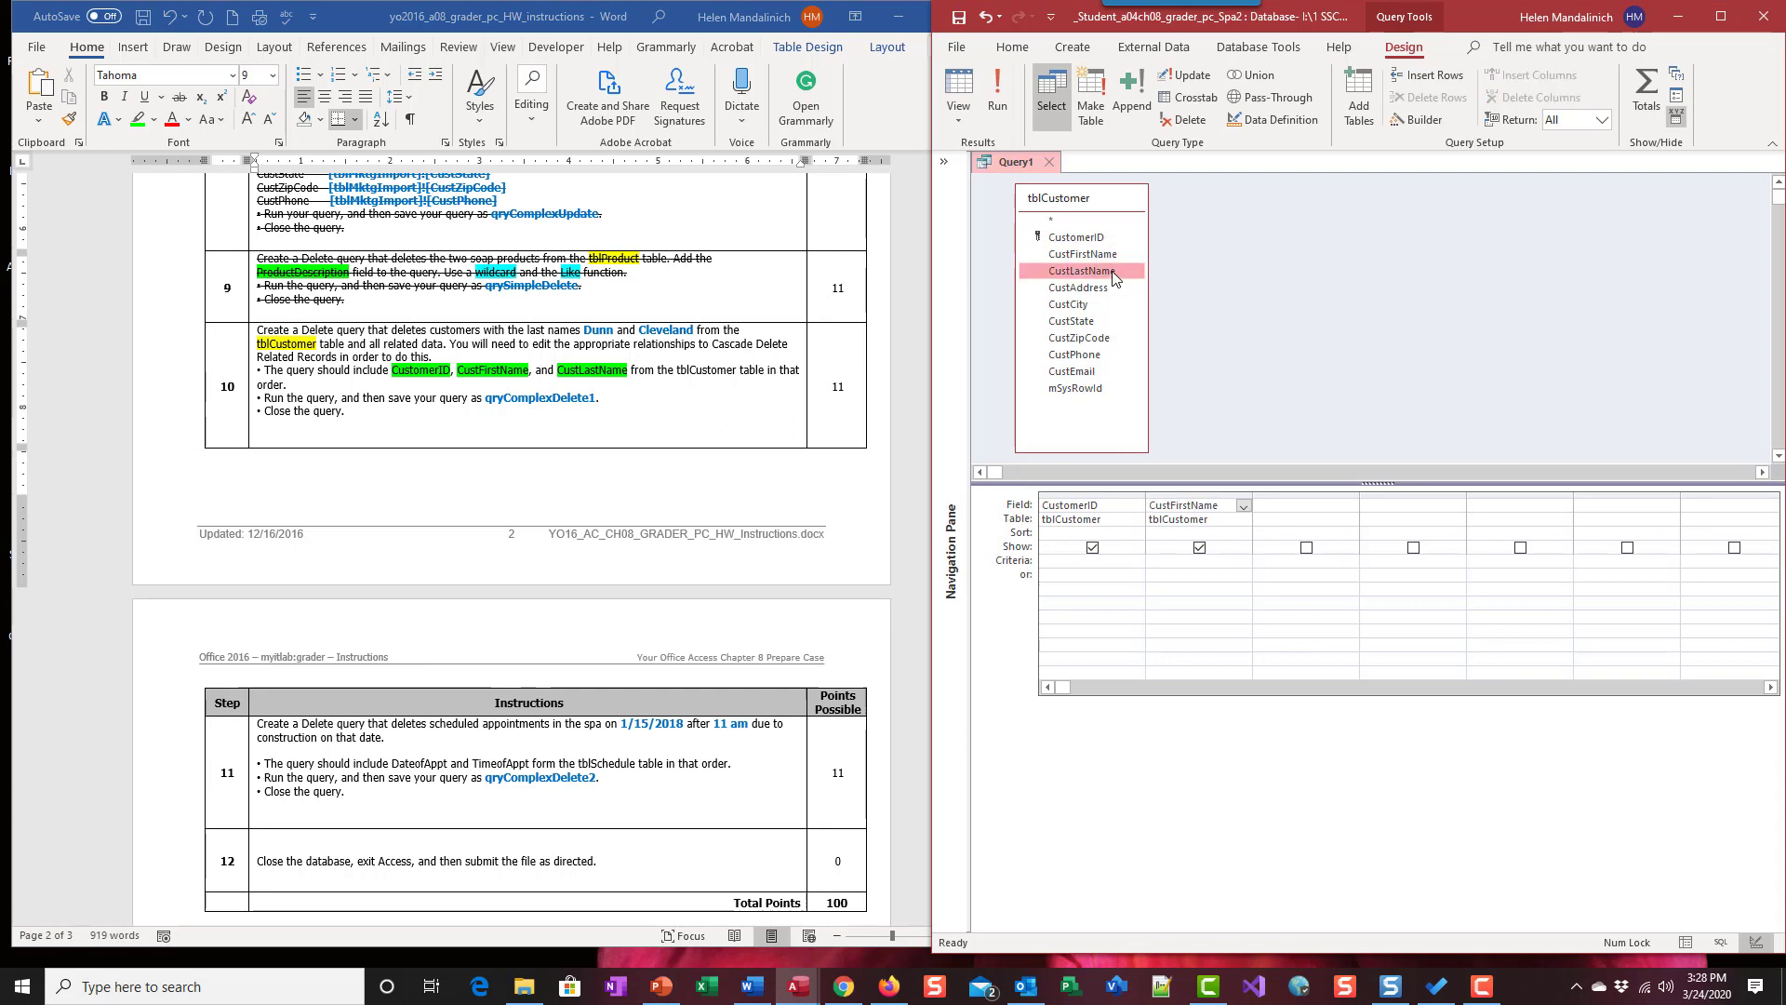
double_click(1114, 271)
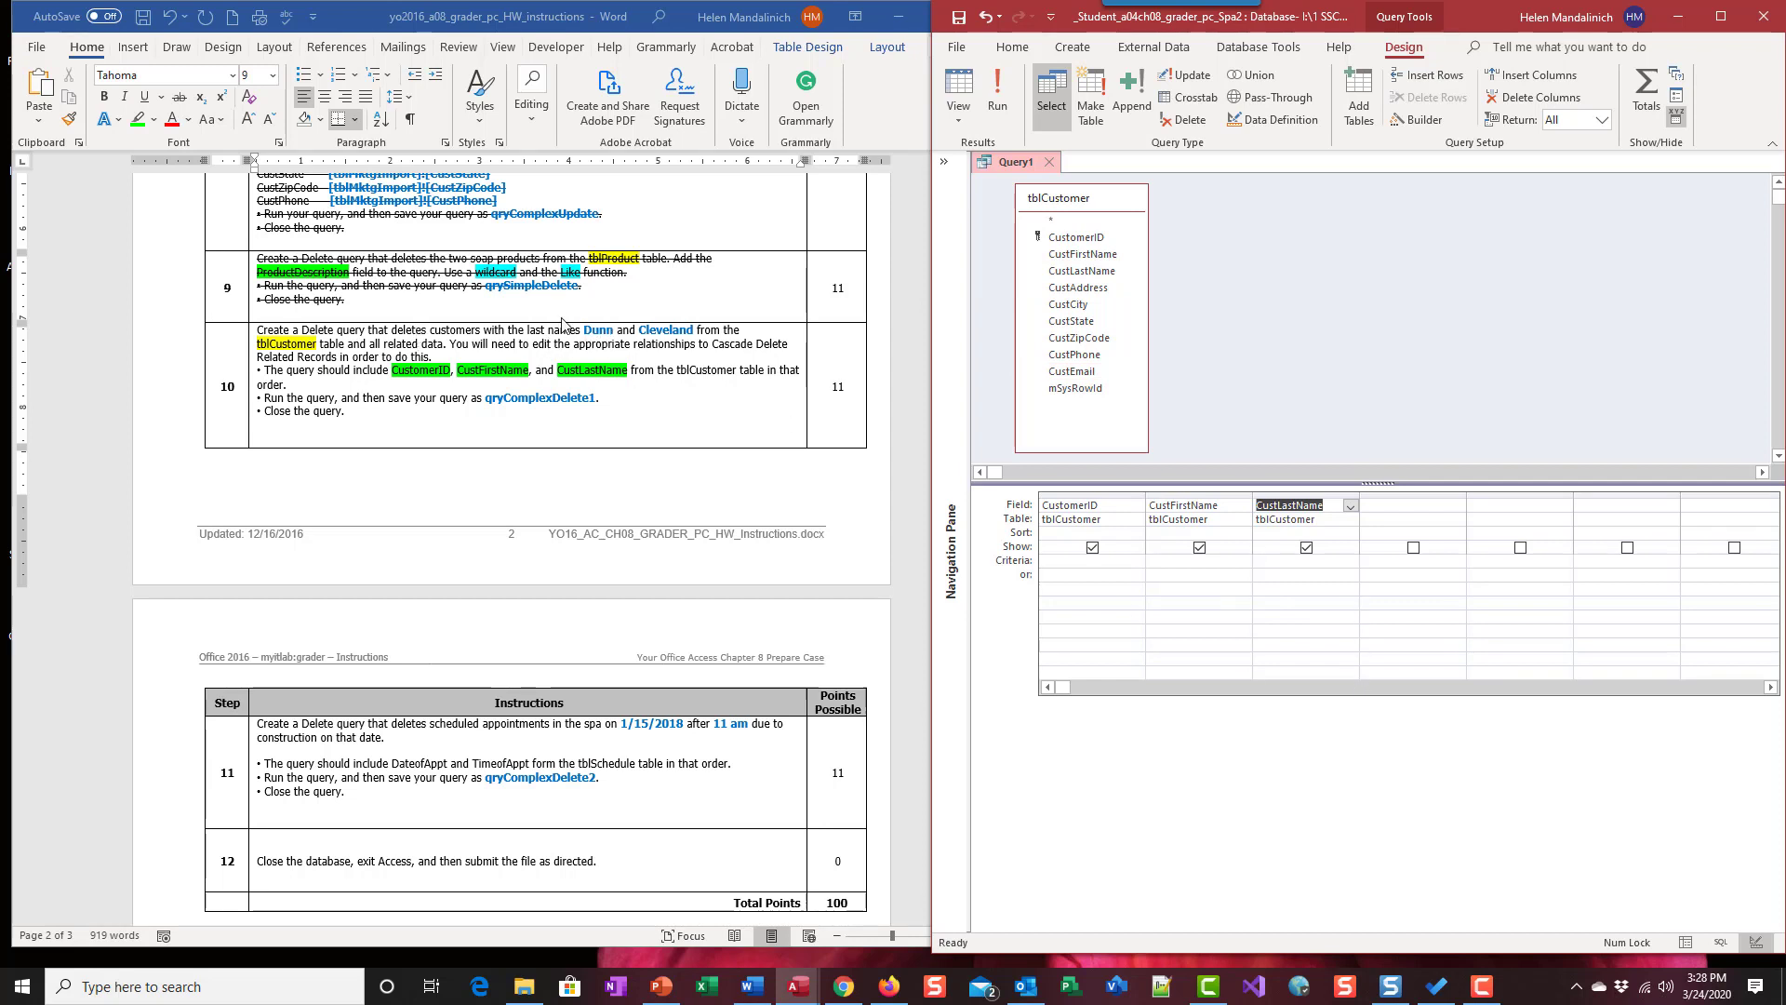
- Set the CustLastName criteria in the Zoom window to the two customer last names from step 10, joined by Or
click(1284, 562)
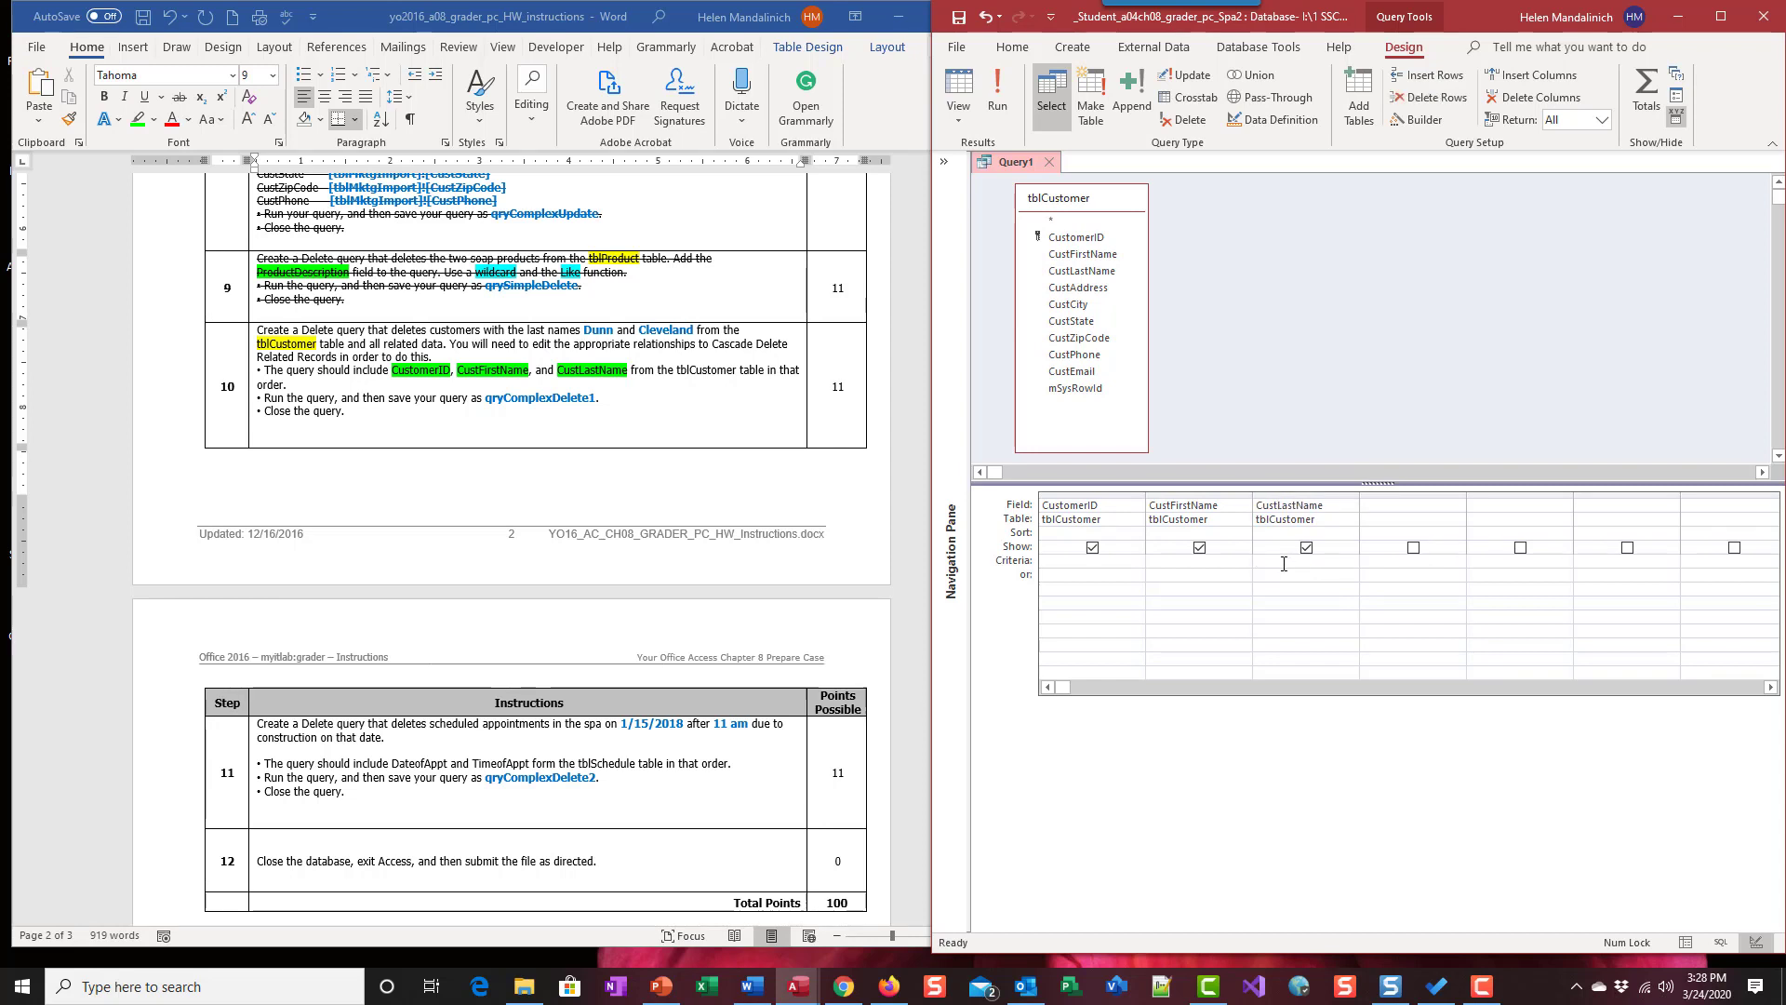
right_click(1284, 565)
click(1325, 721)
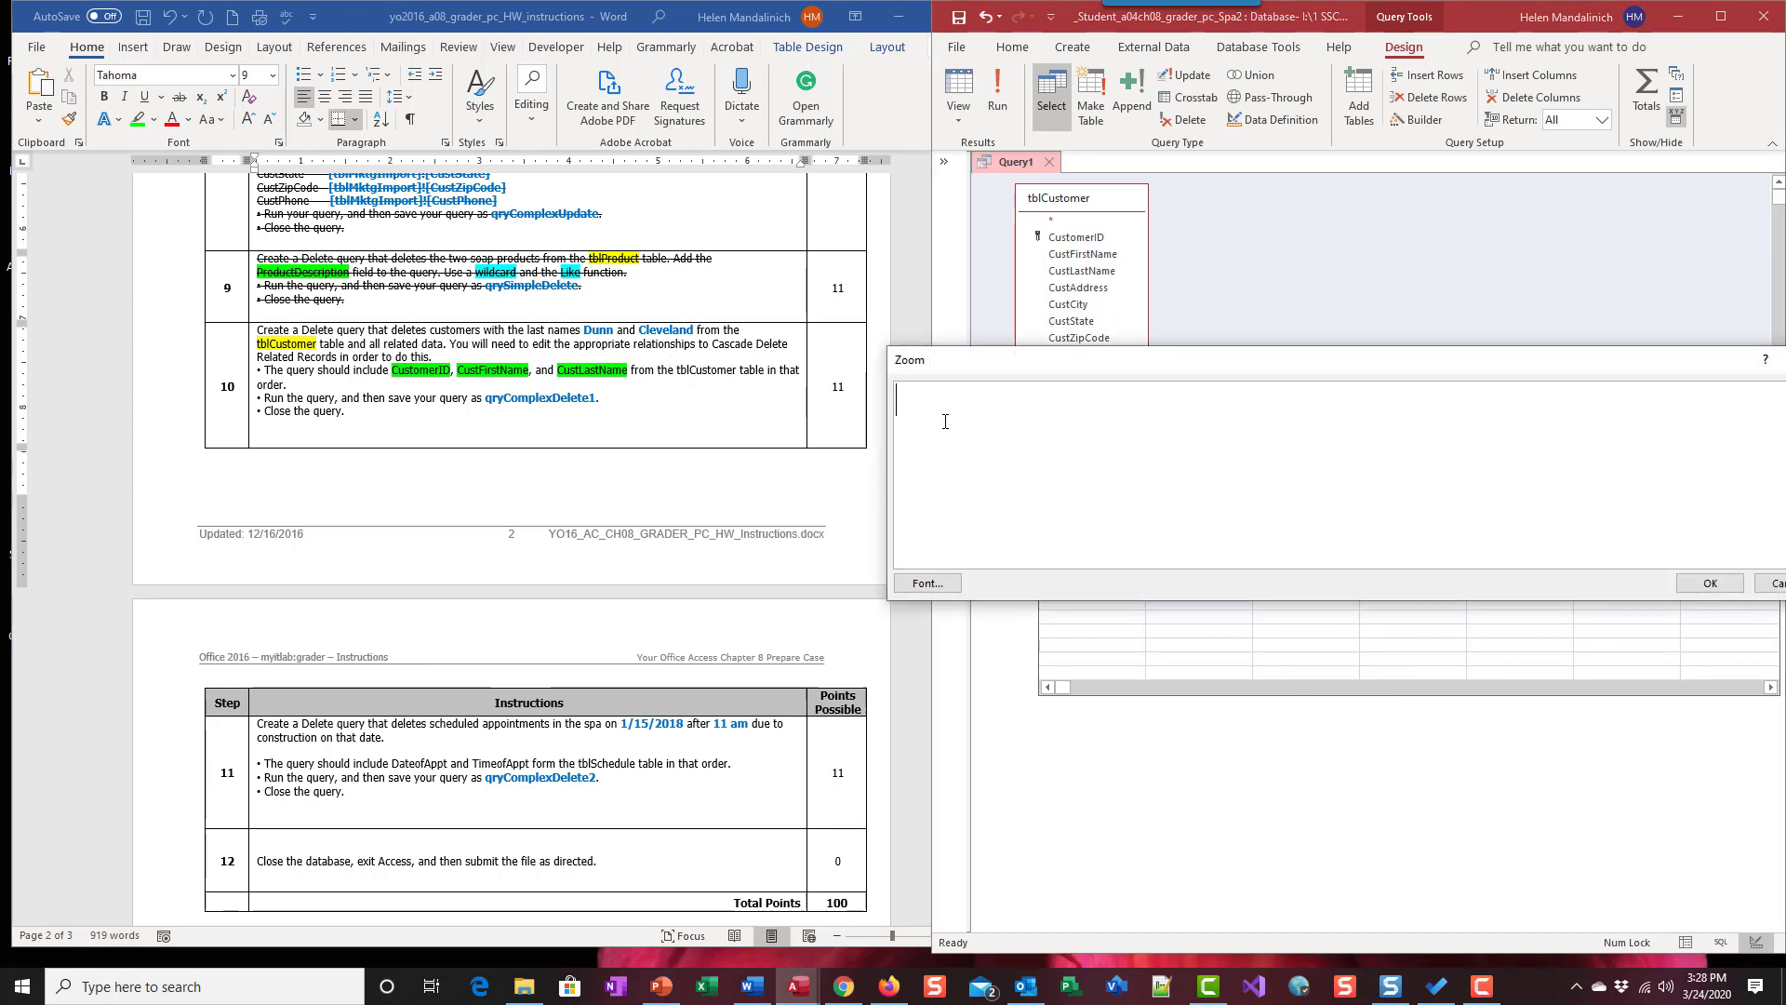
text(Dunn or Cleveland)
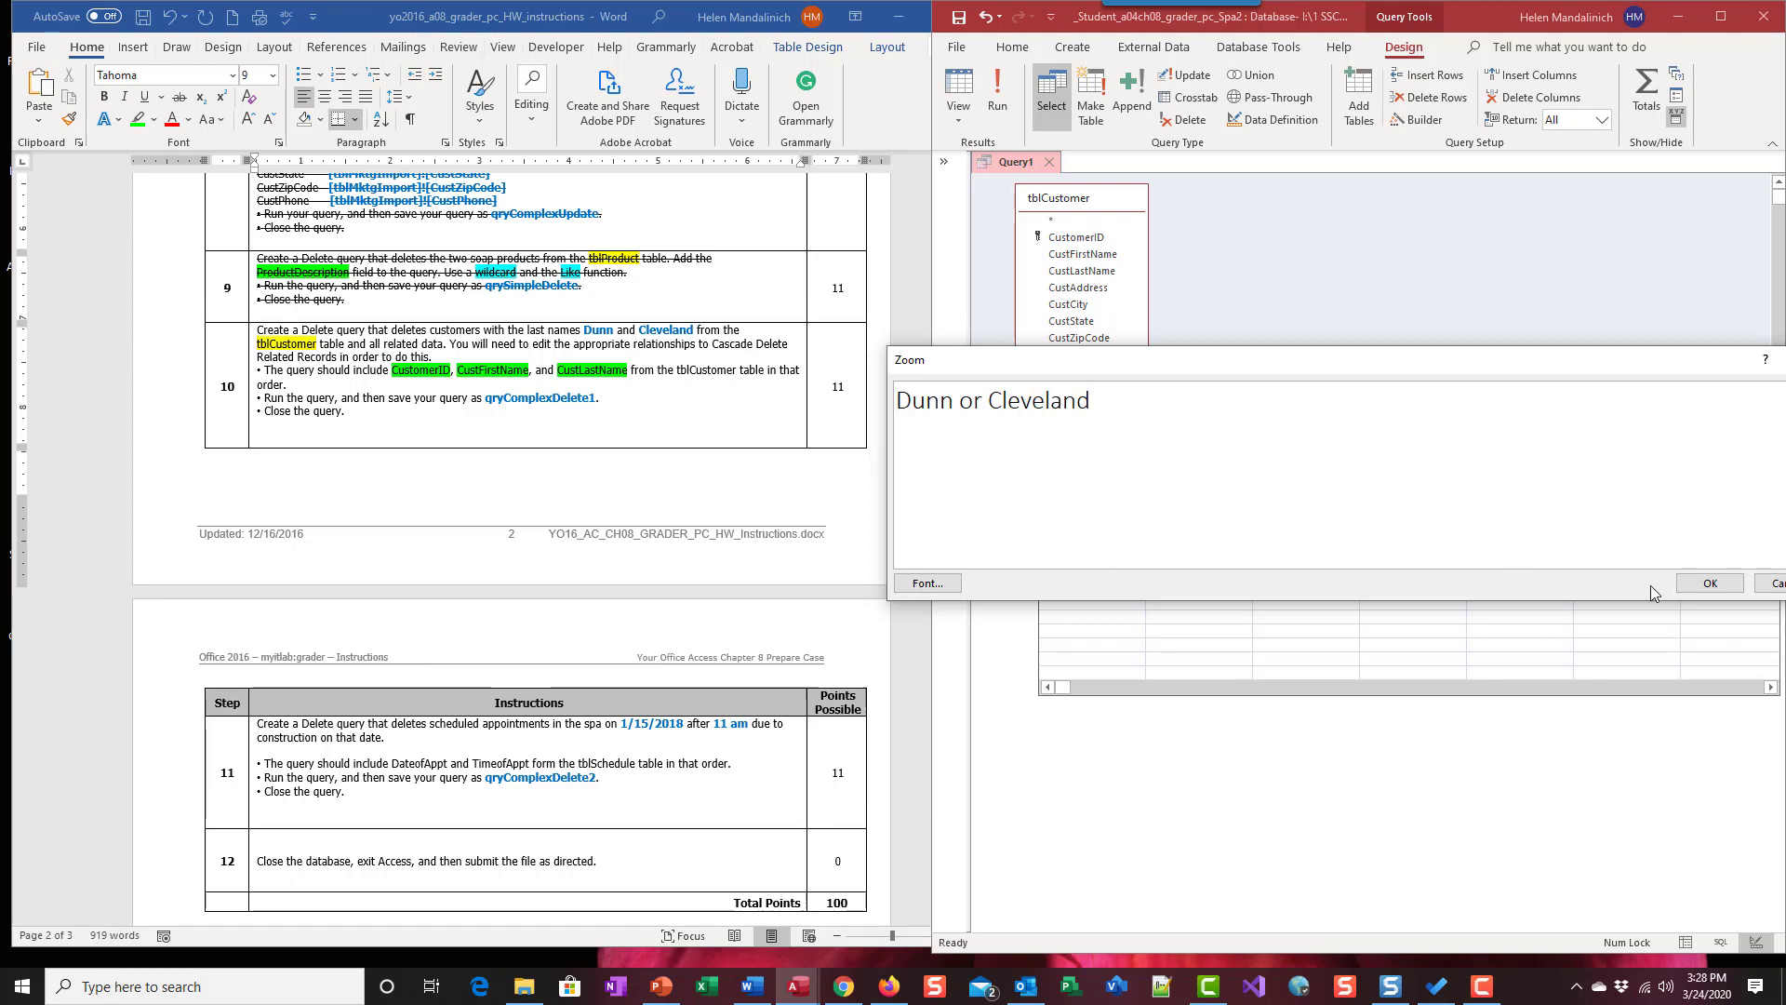
click(1710, 583)
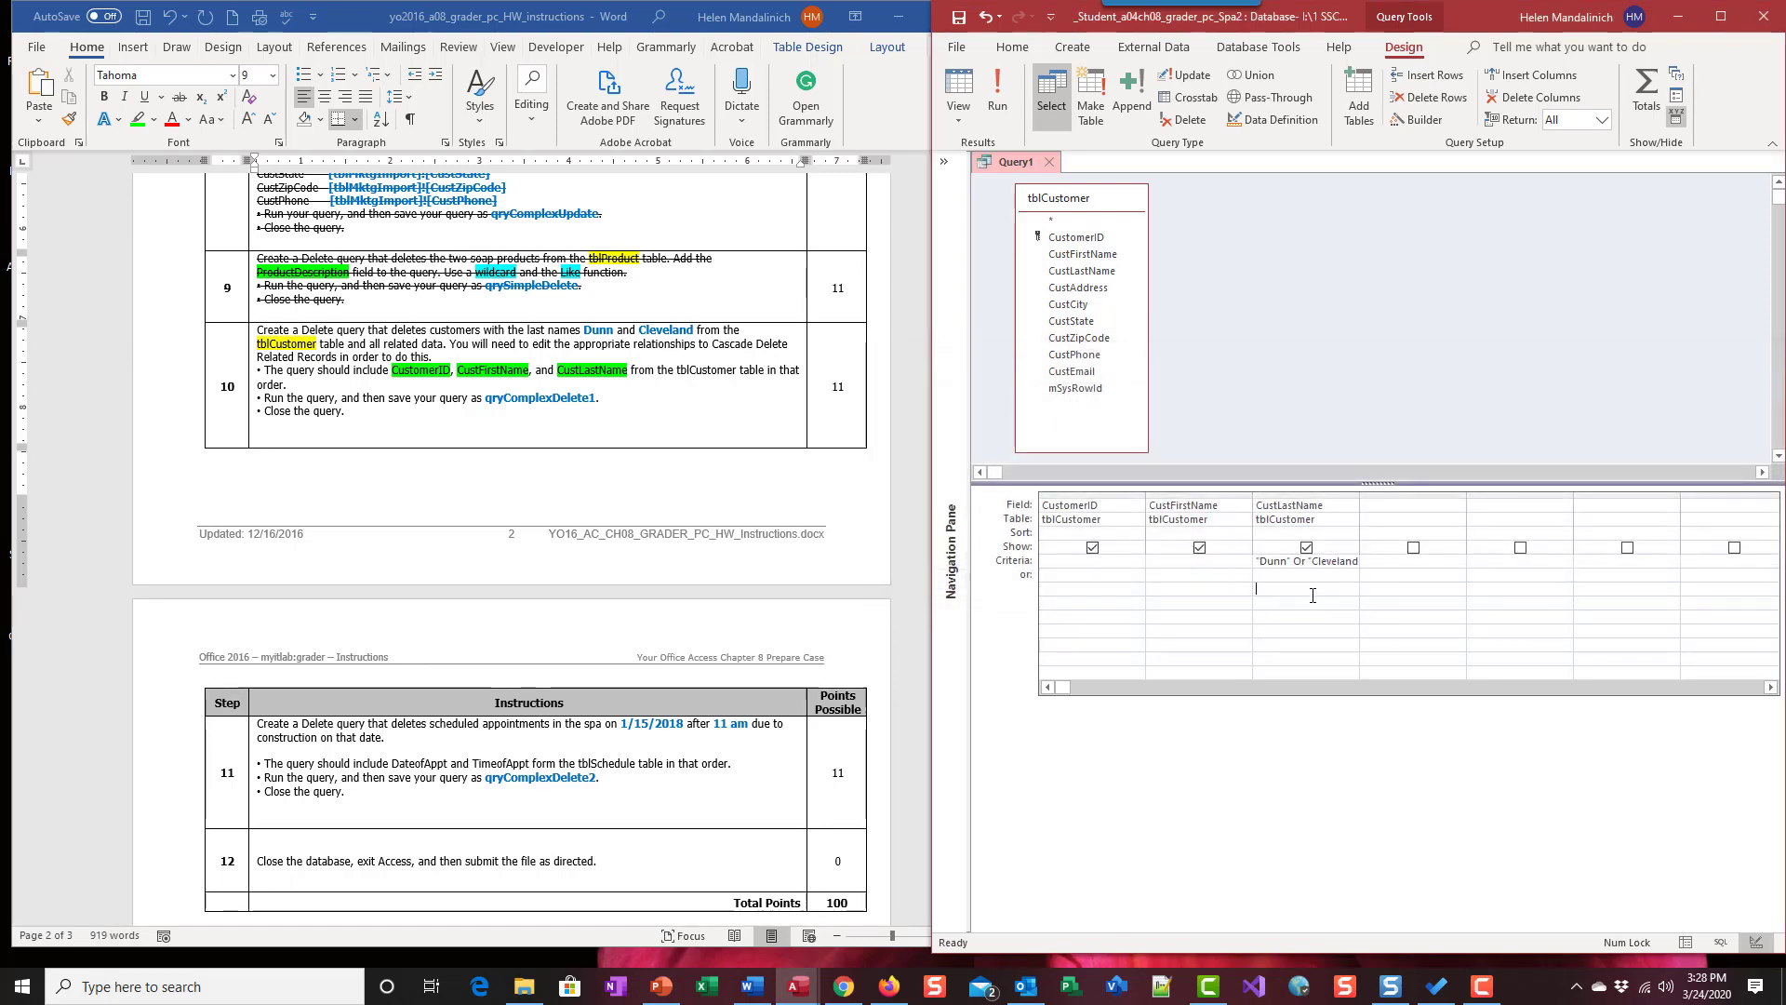
- Clear the CustLastName criteria in the Zoom window and re-enter the same two last names joined by Or
right_click(1275, 563)
click(1320, 709)
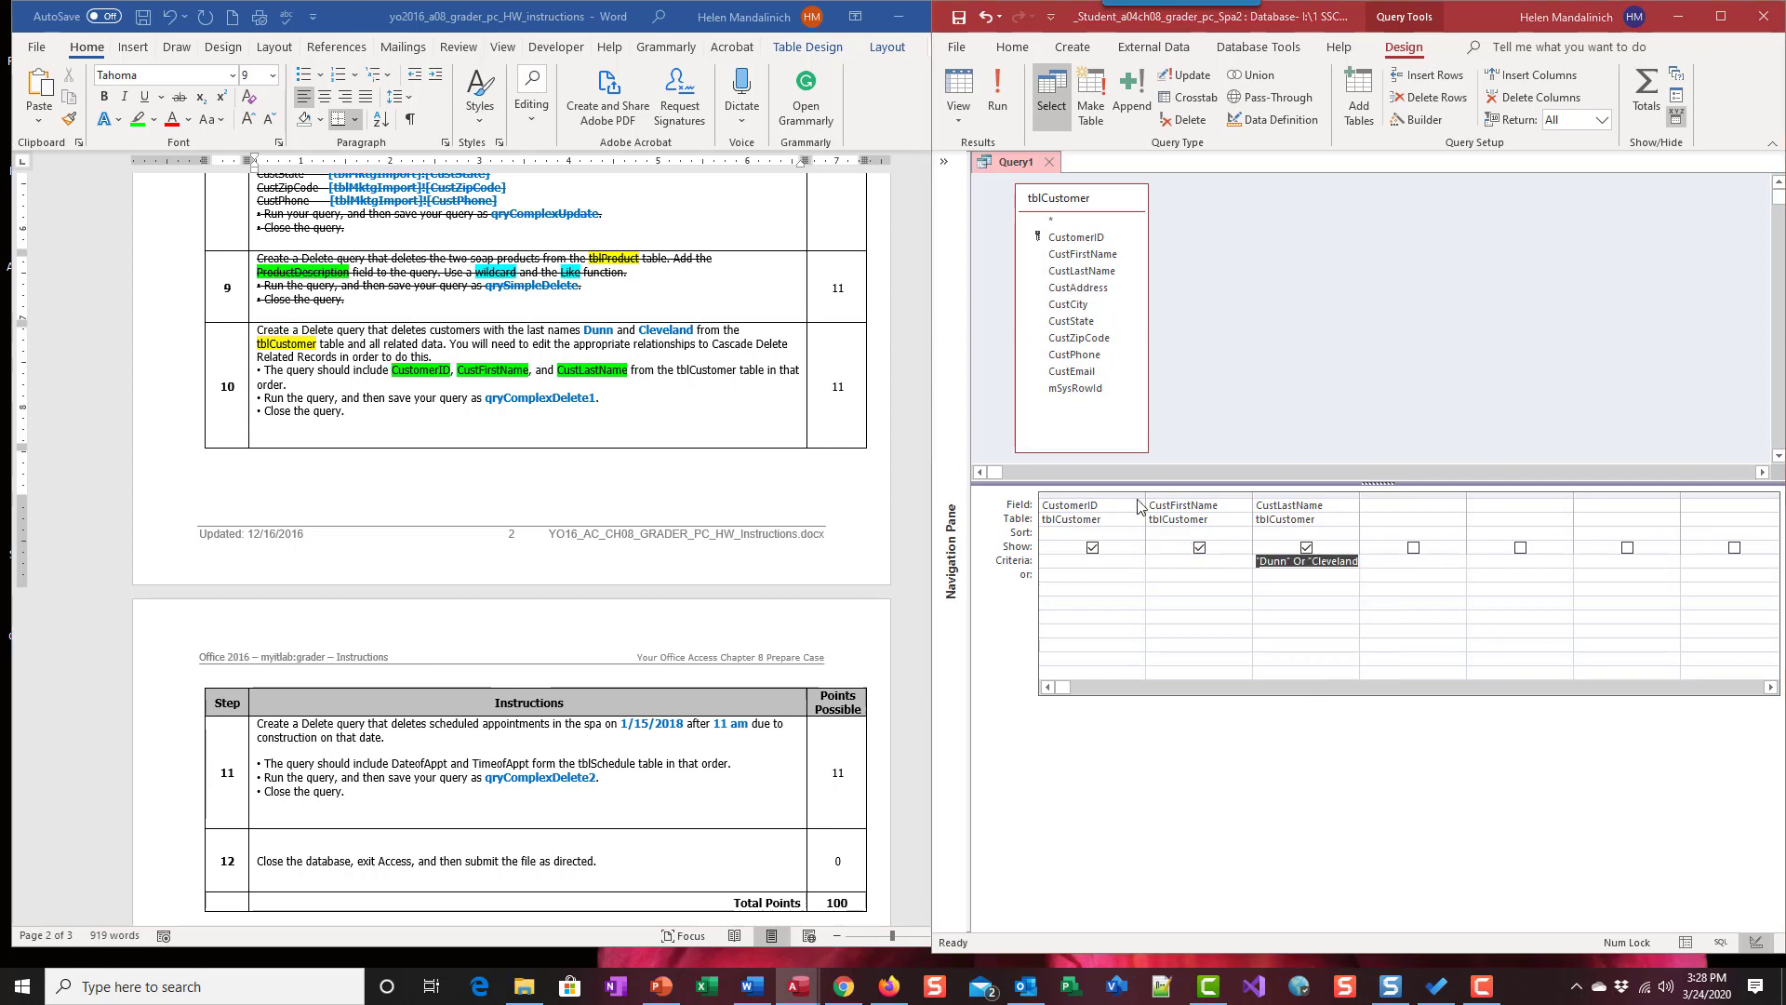
key(Delete)
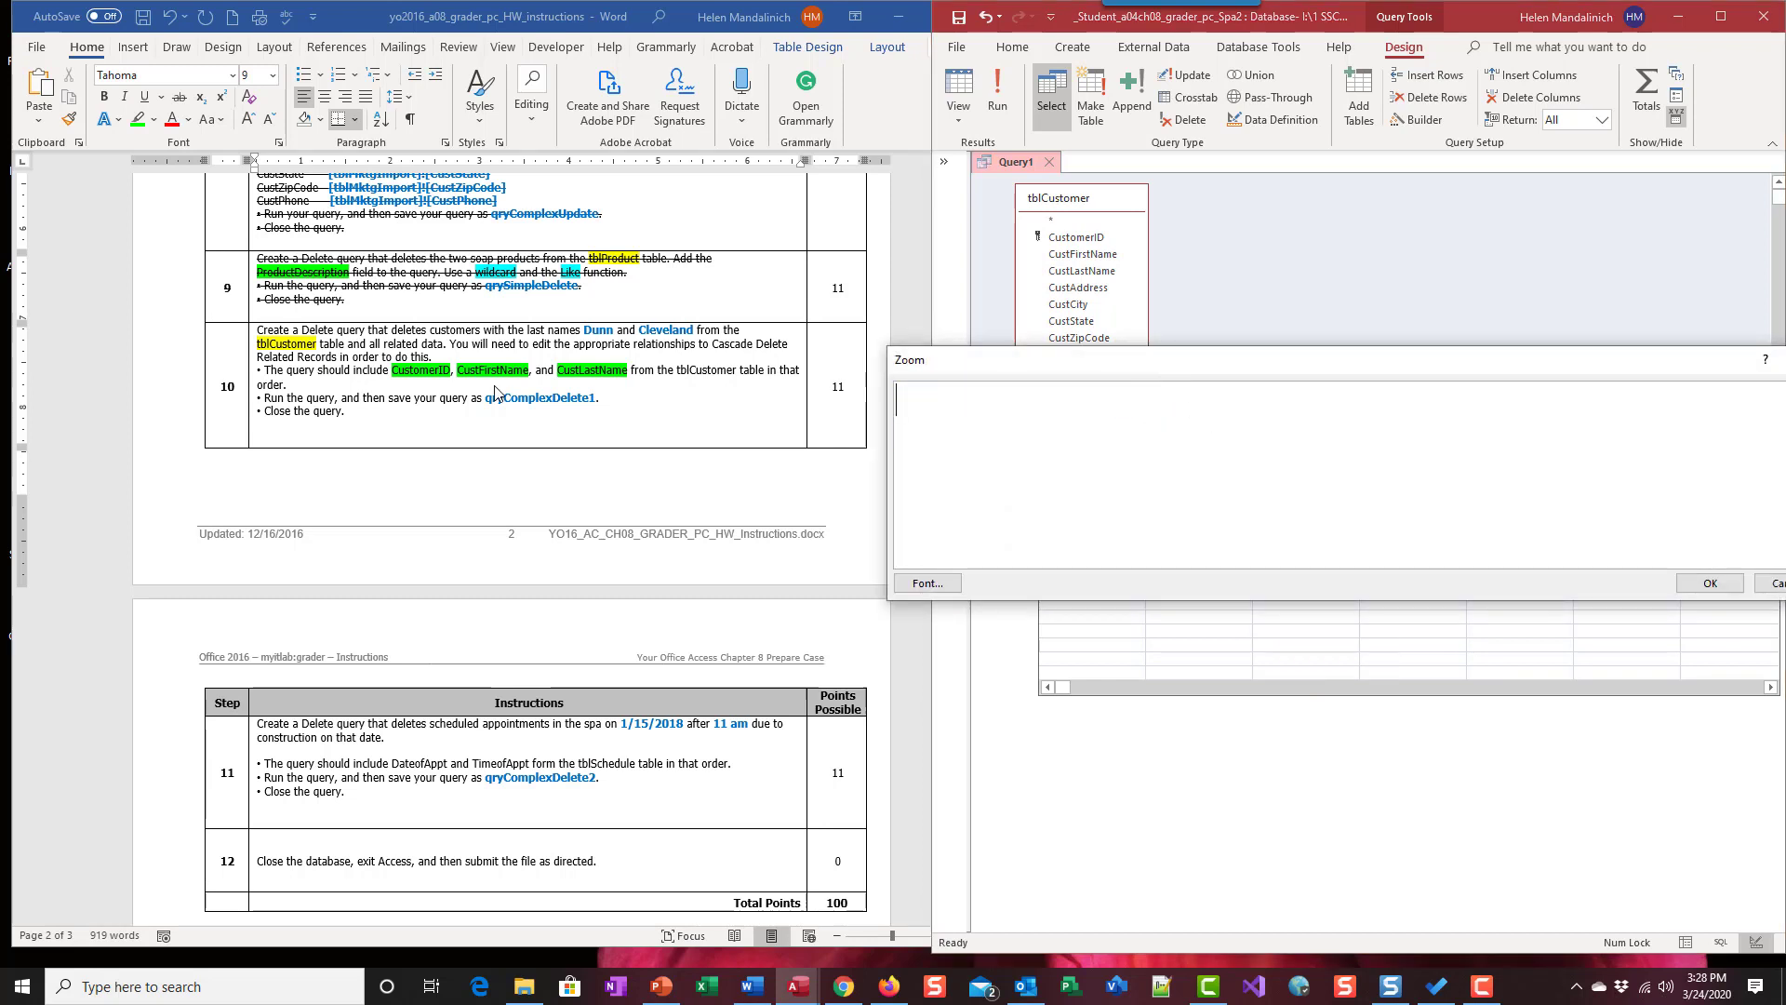
text(Dunn or Clevel)
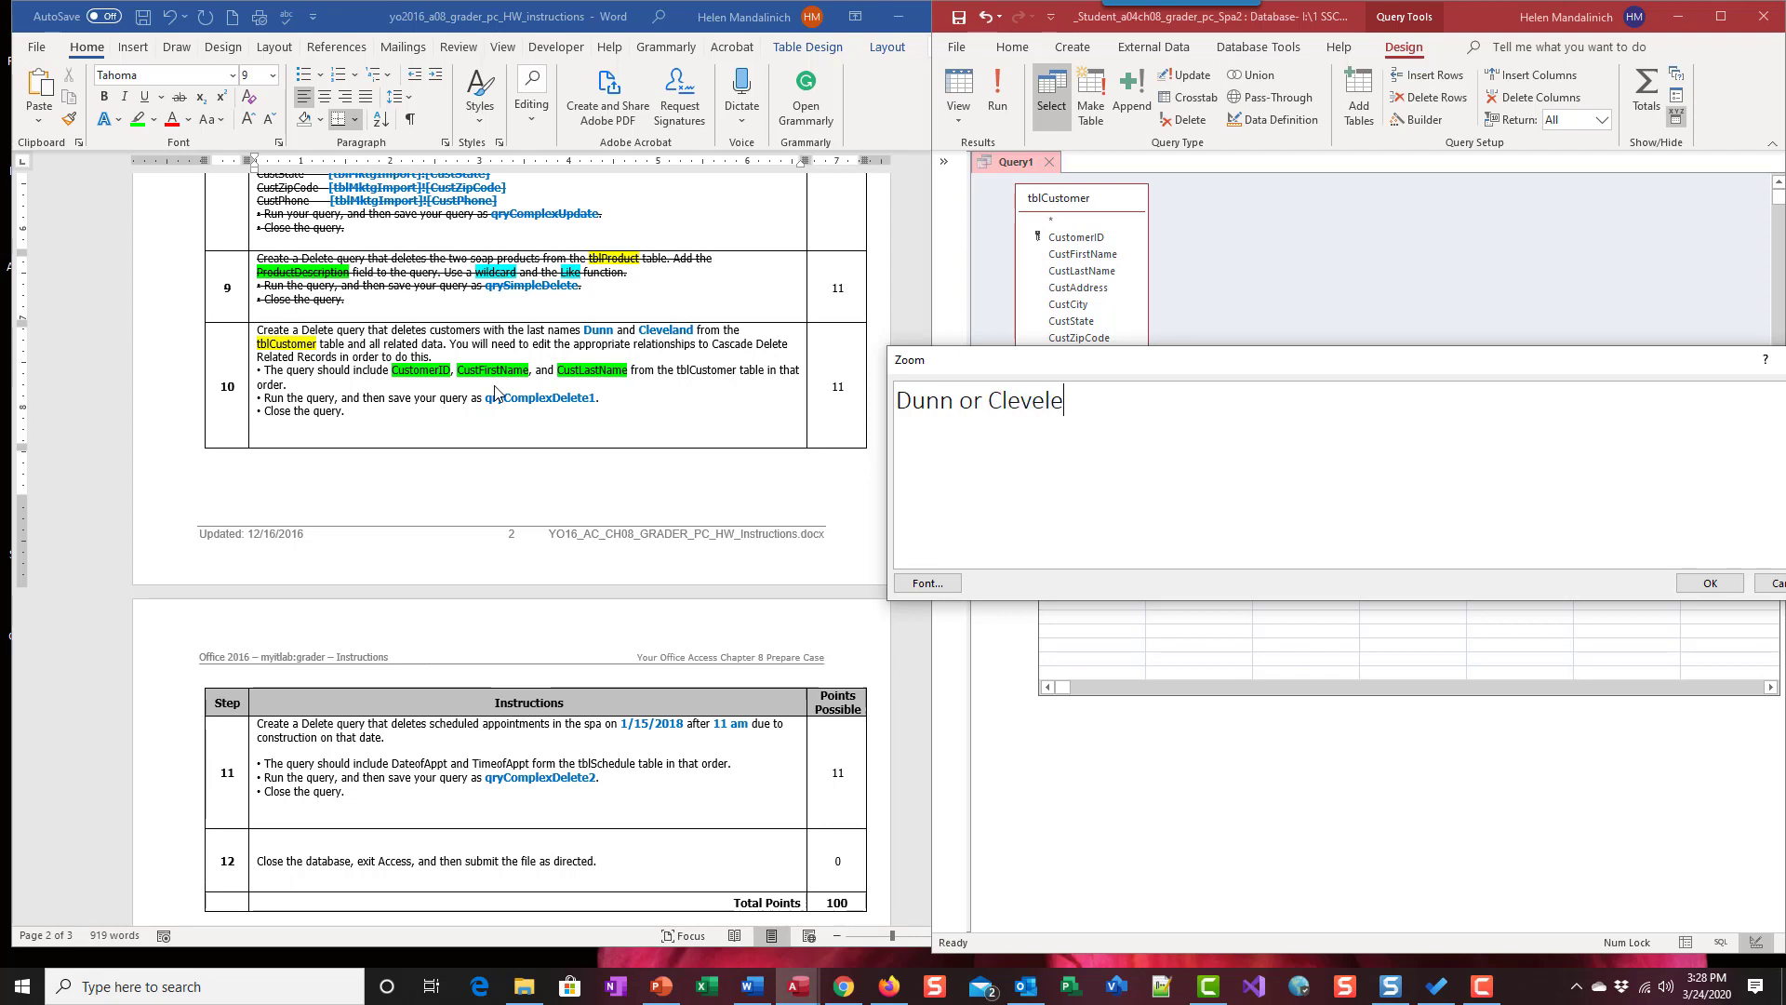
text(and)
click(1710, 583)
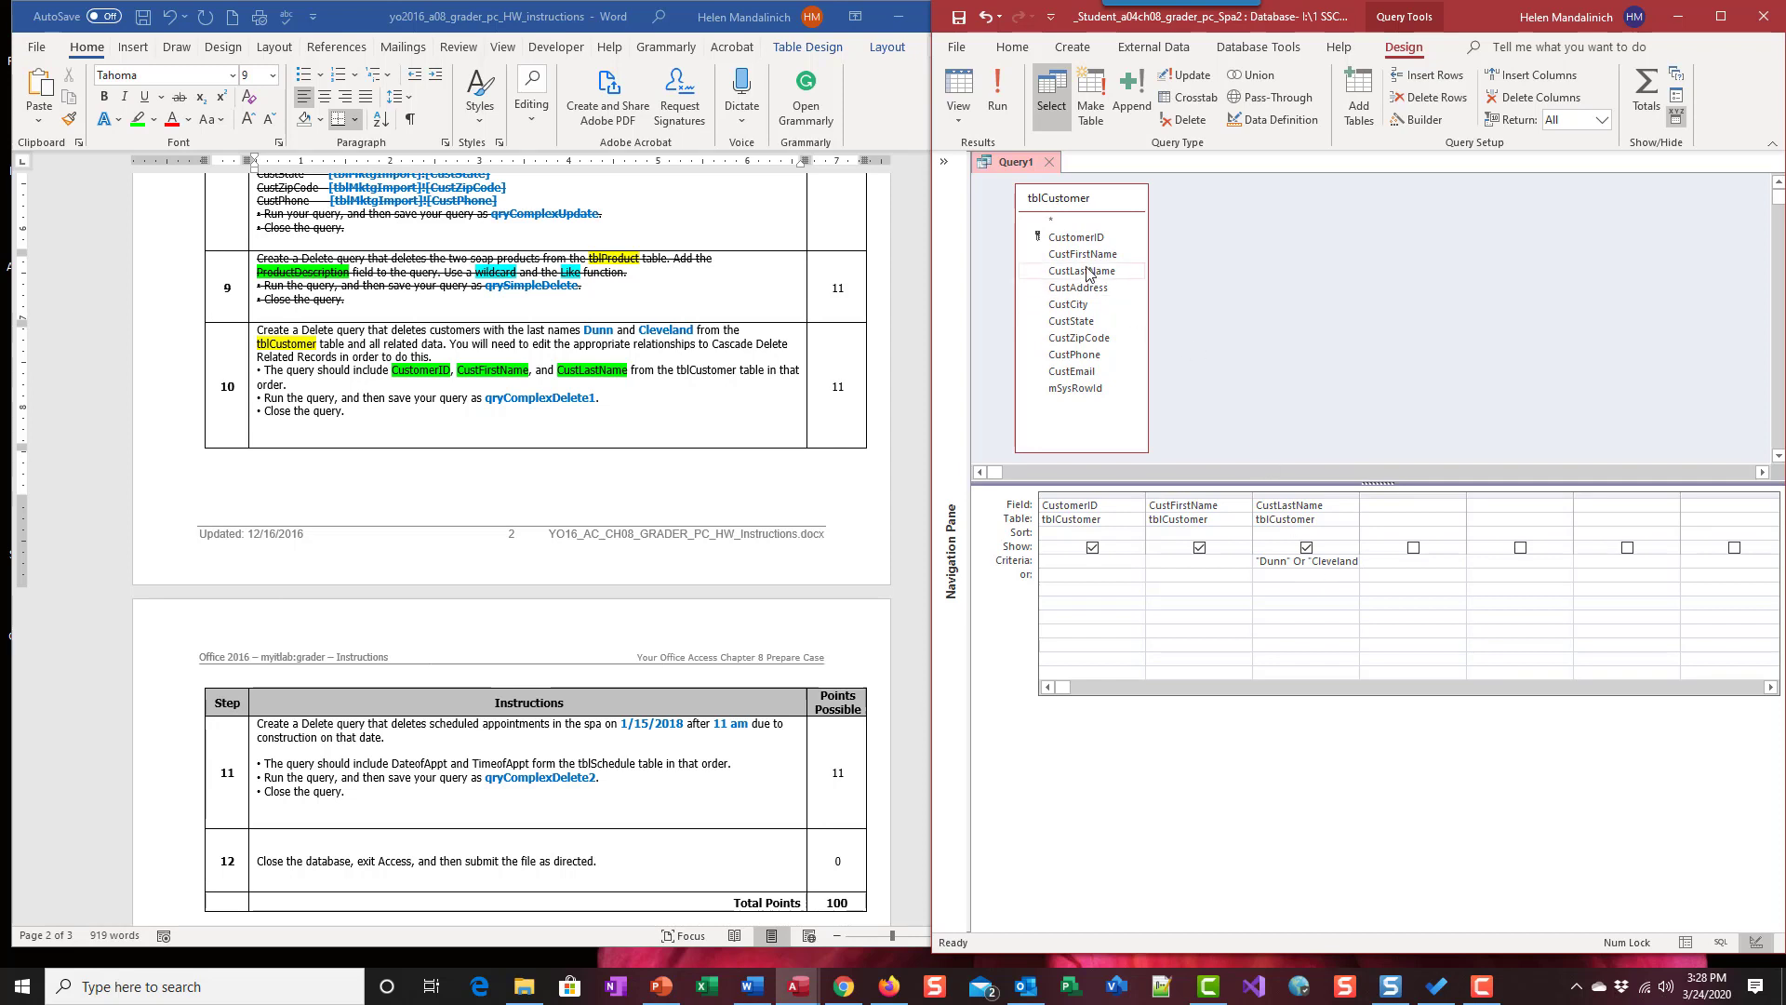
- Preview the customer records the query selects, and convert the query to a Delete query in Design view
click(959, 93)
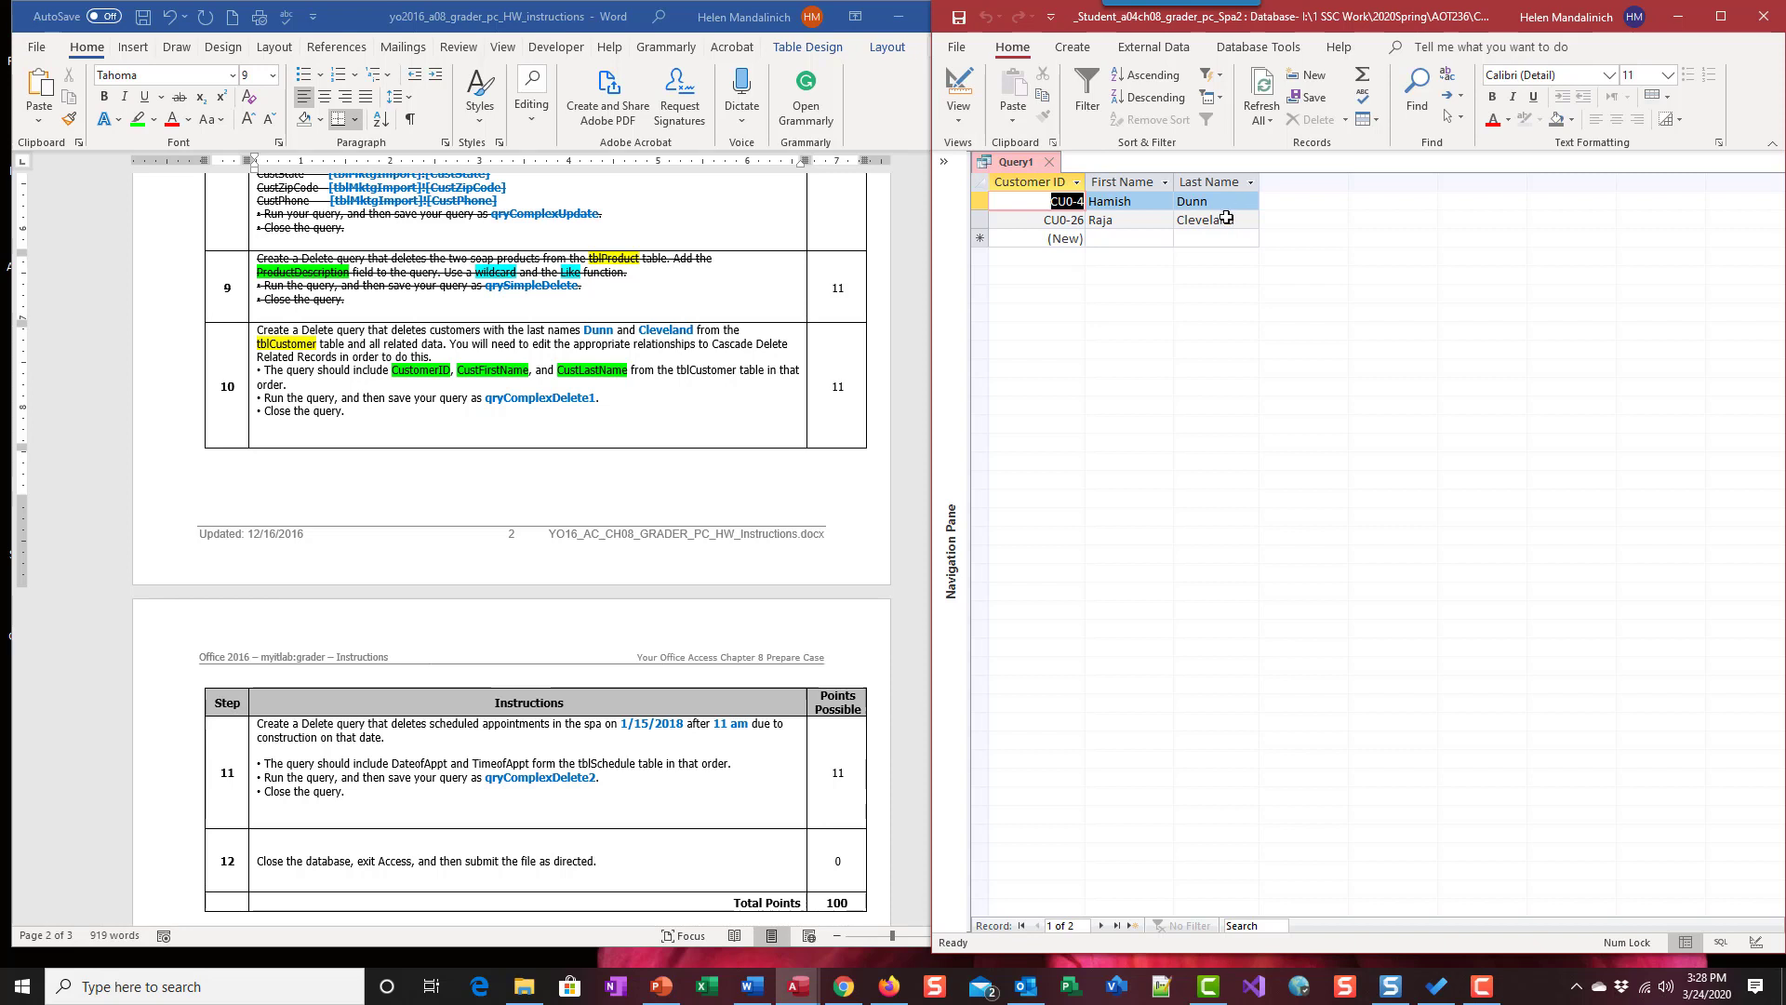
click(955, 81)
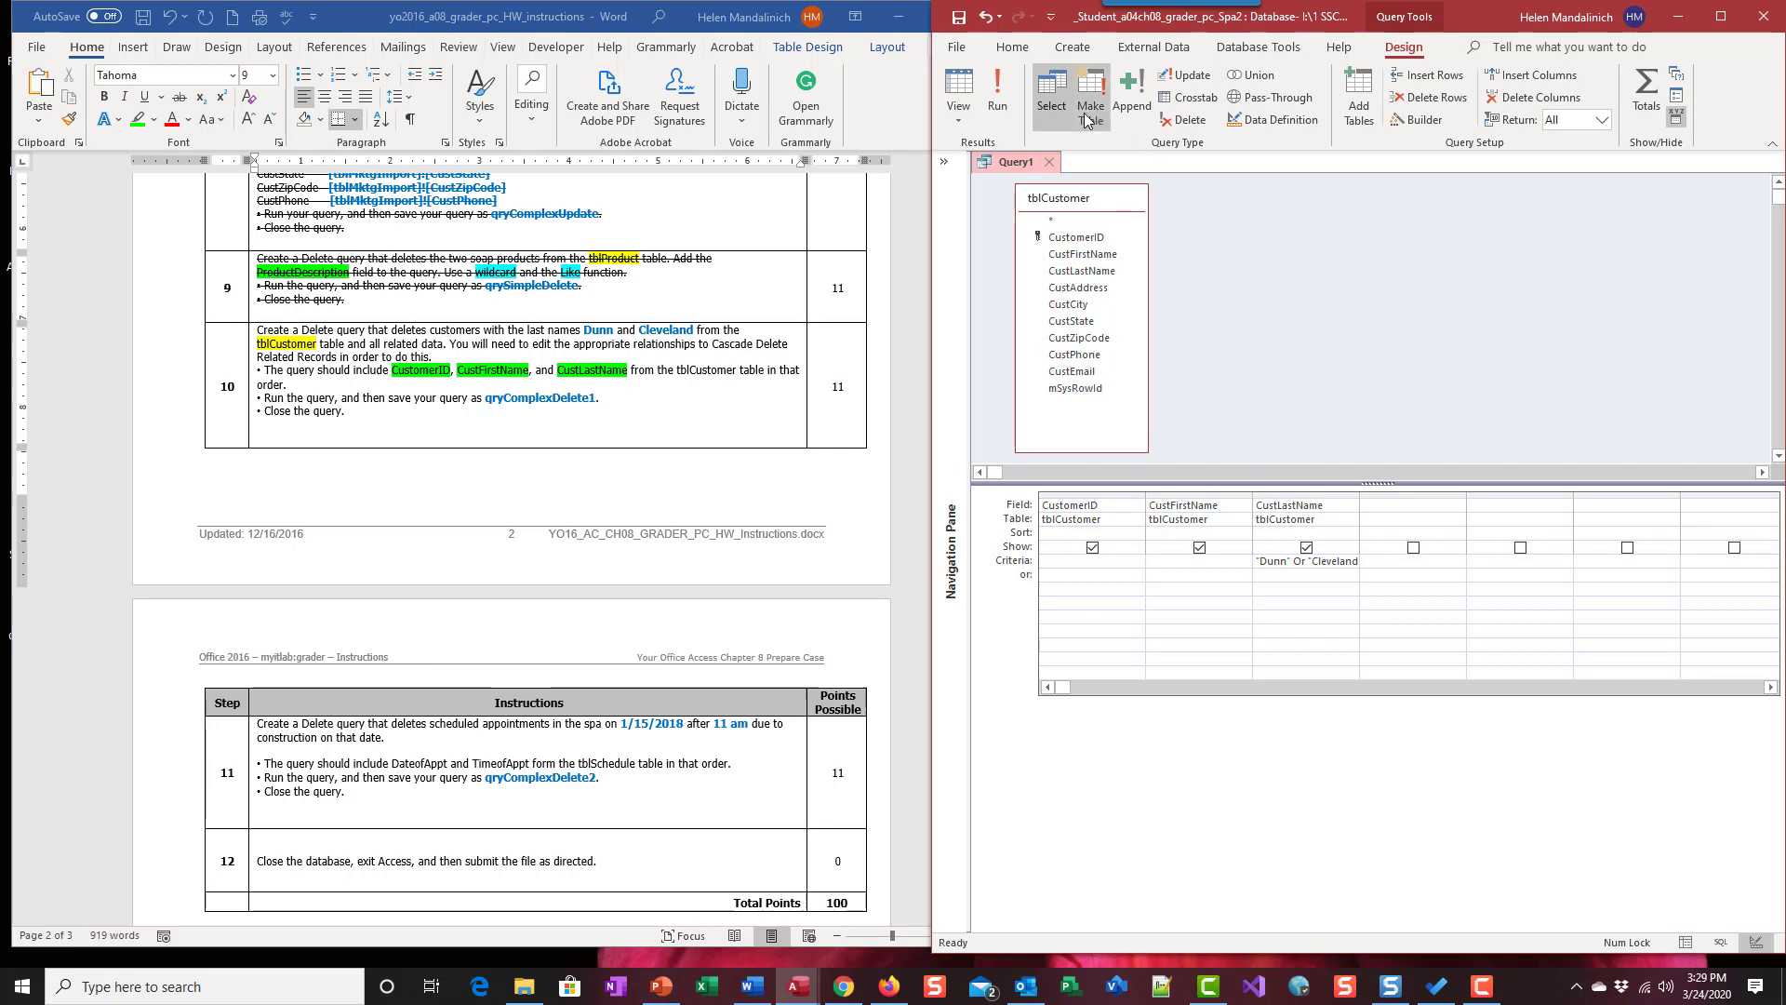
click(1200, 129)
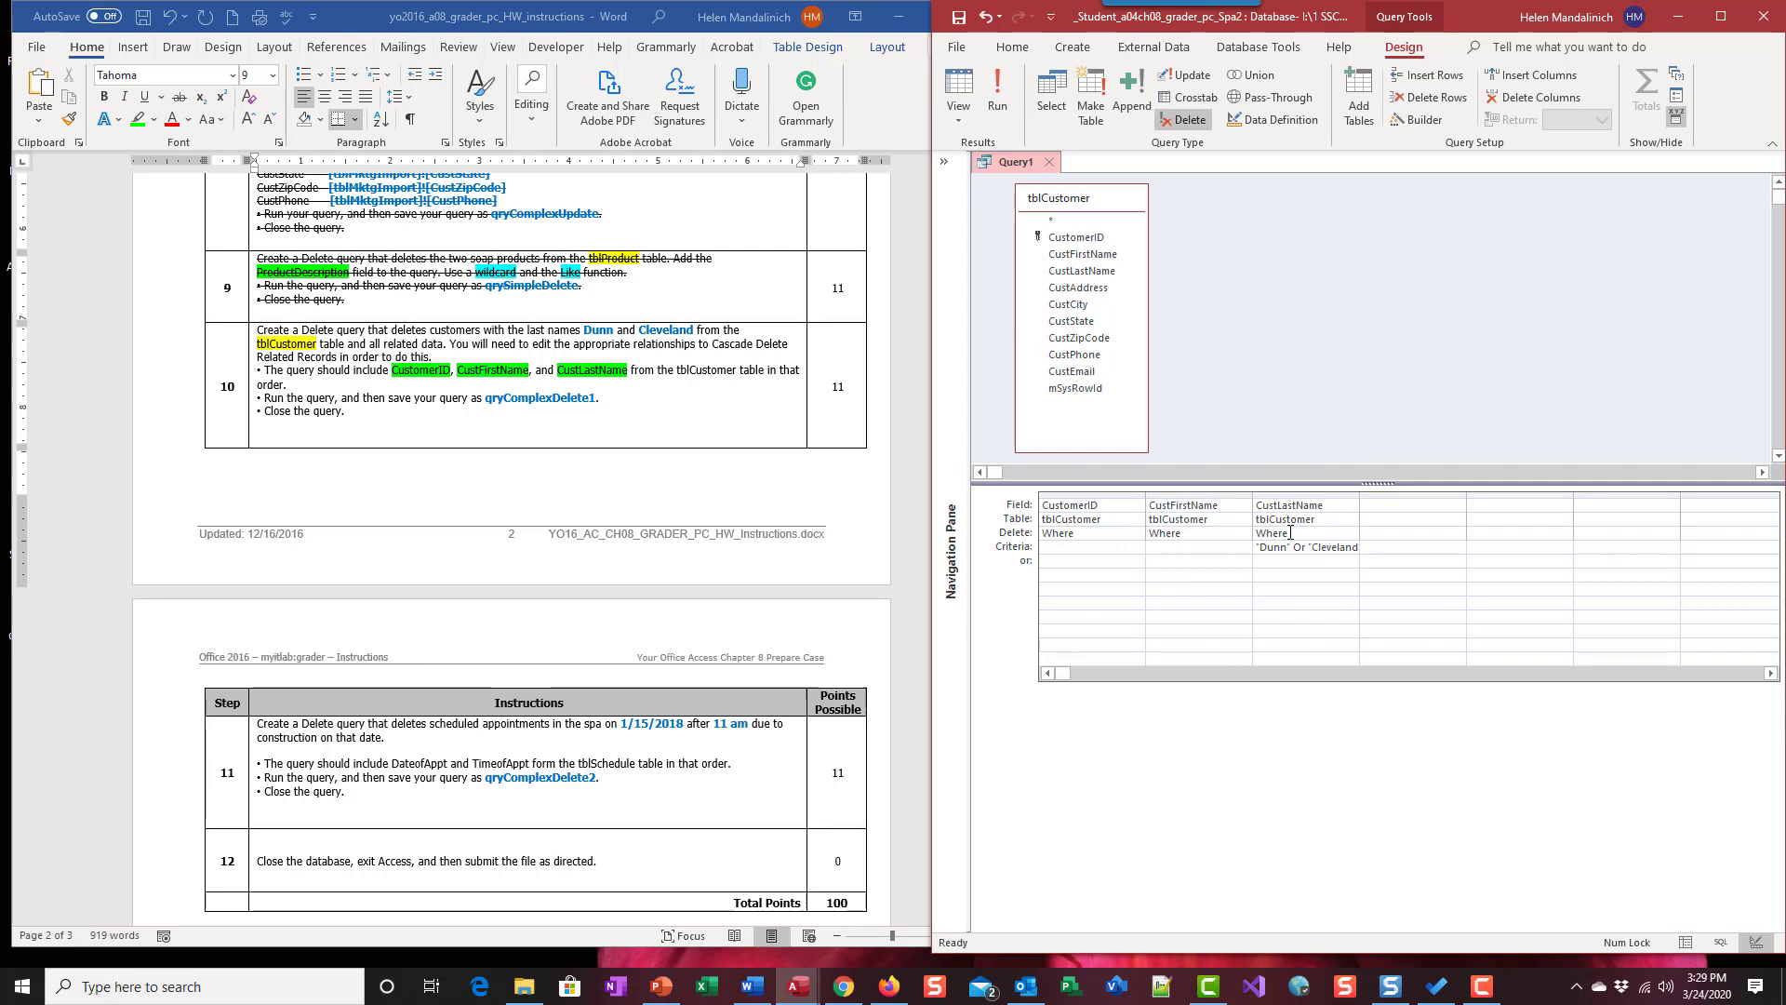
- Run the Delete query, accepting the deletion of the selected customers, and save the query as qryComplexDelete1
click(993, 88)
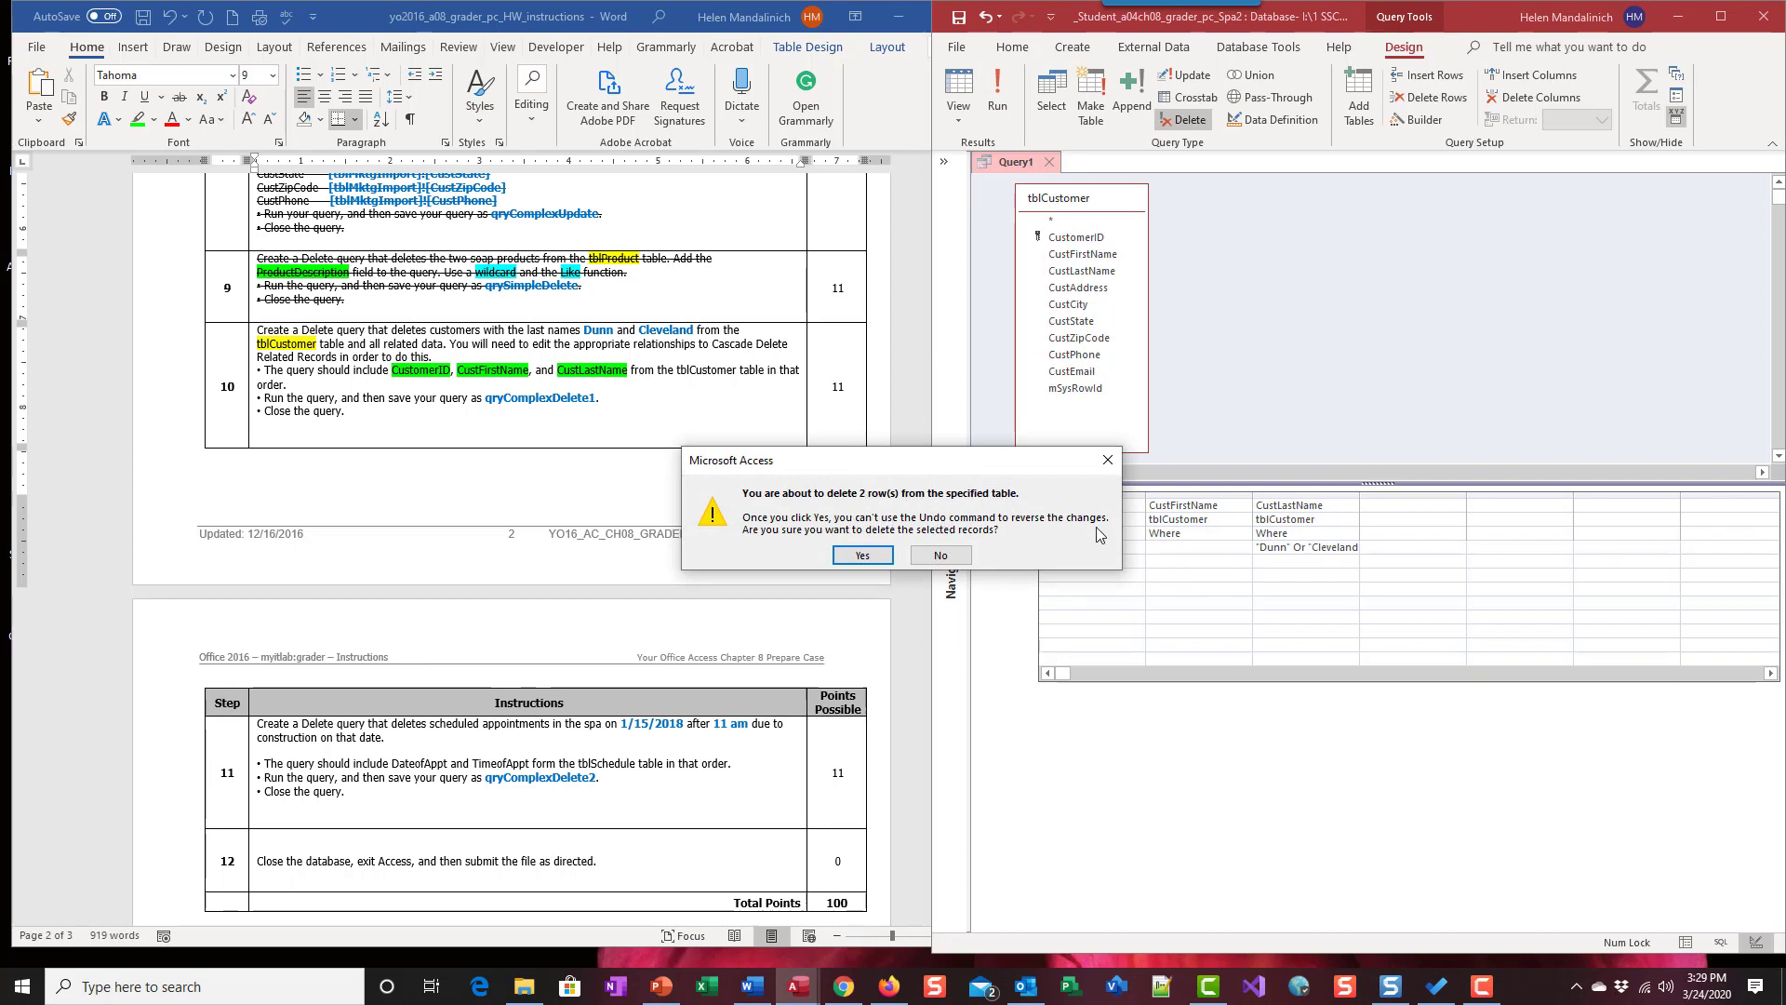
click(852, 558)
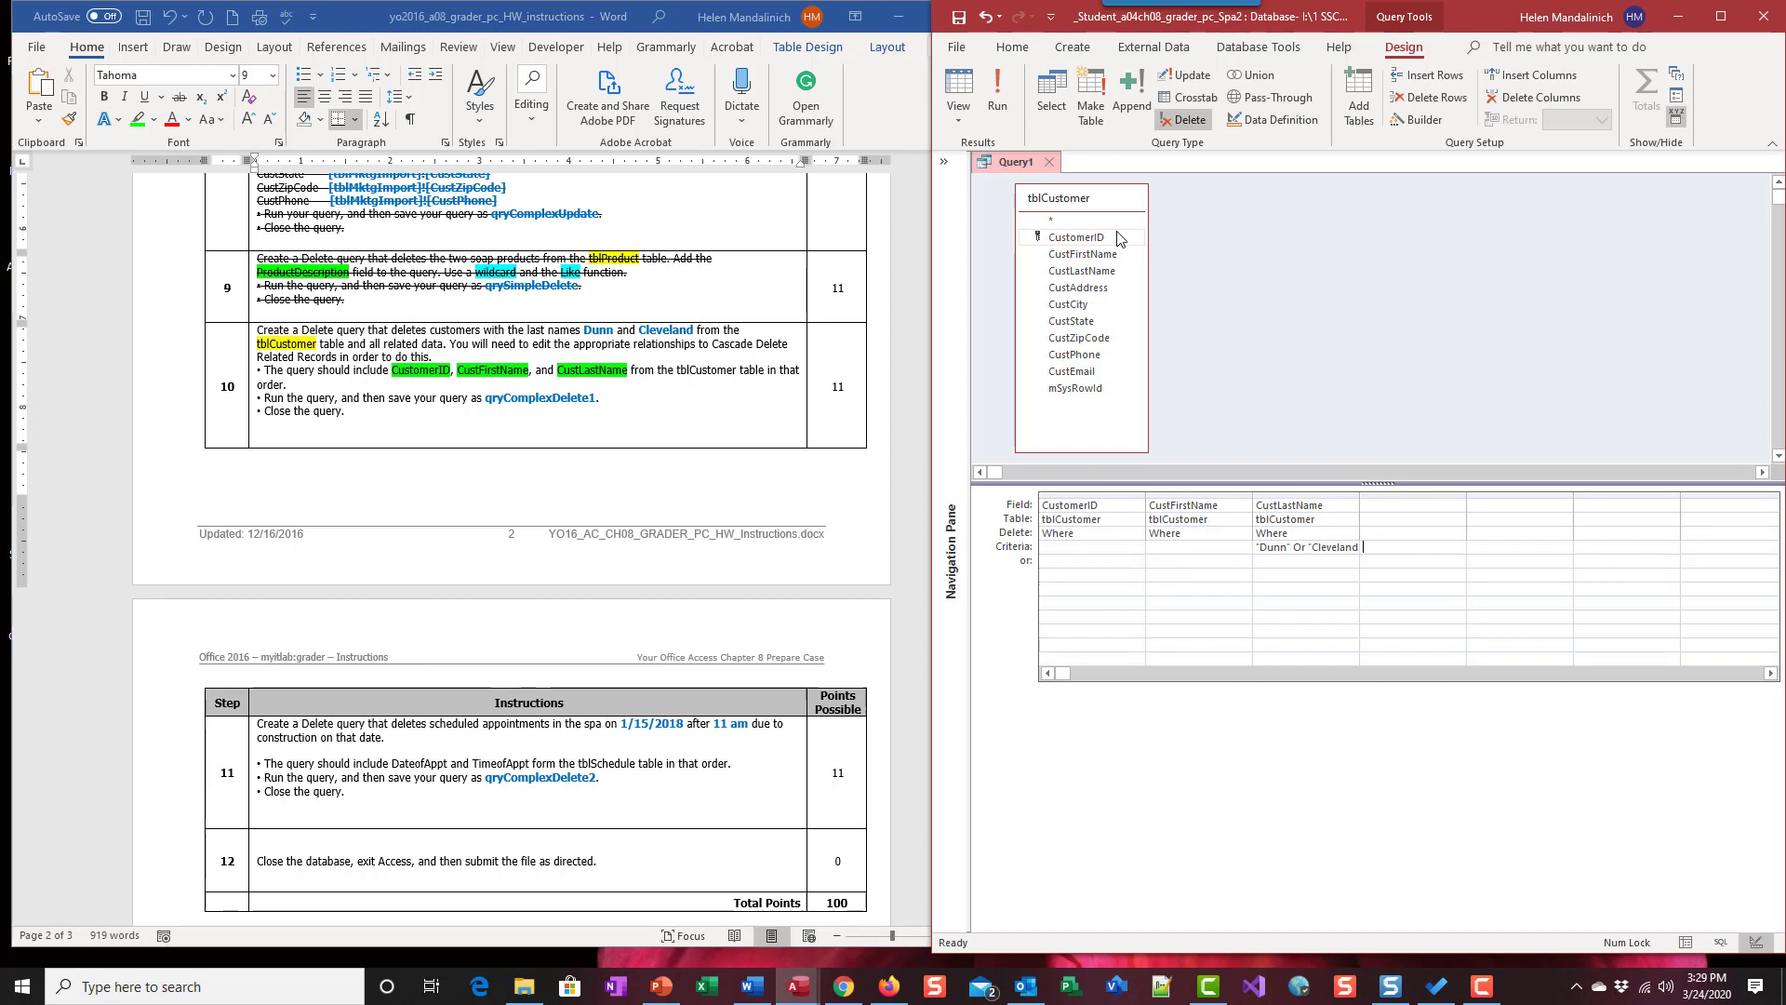
click(958, 19)
text(q)
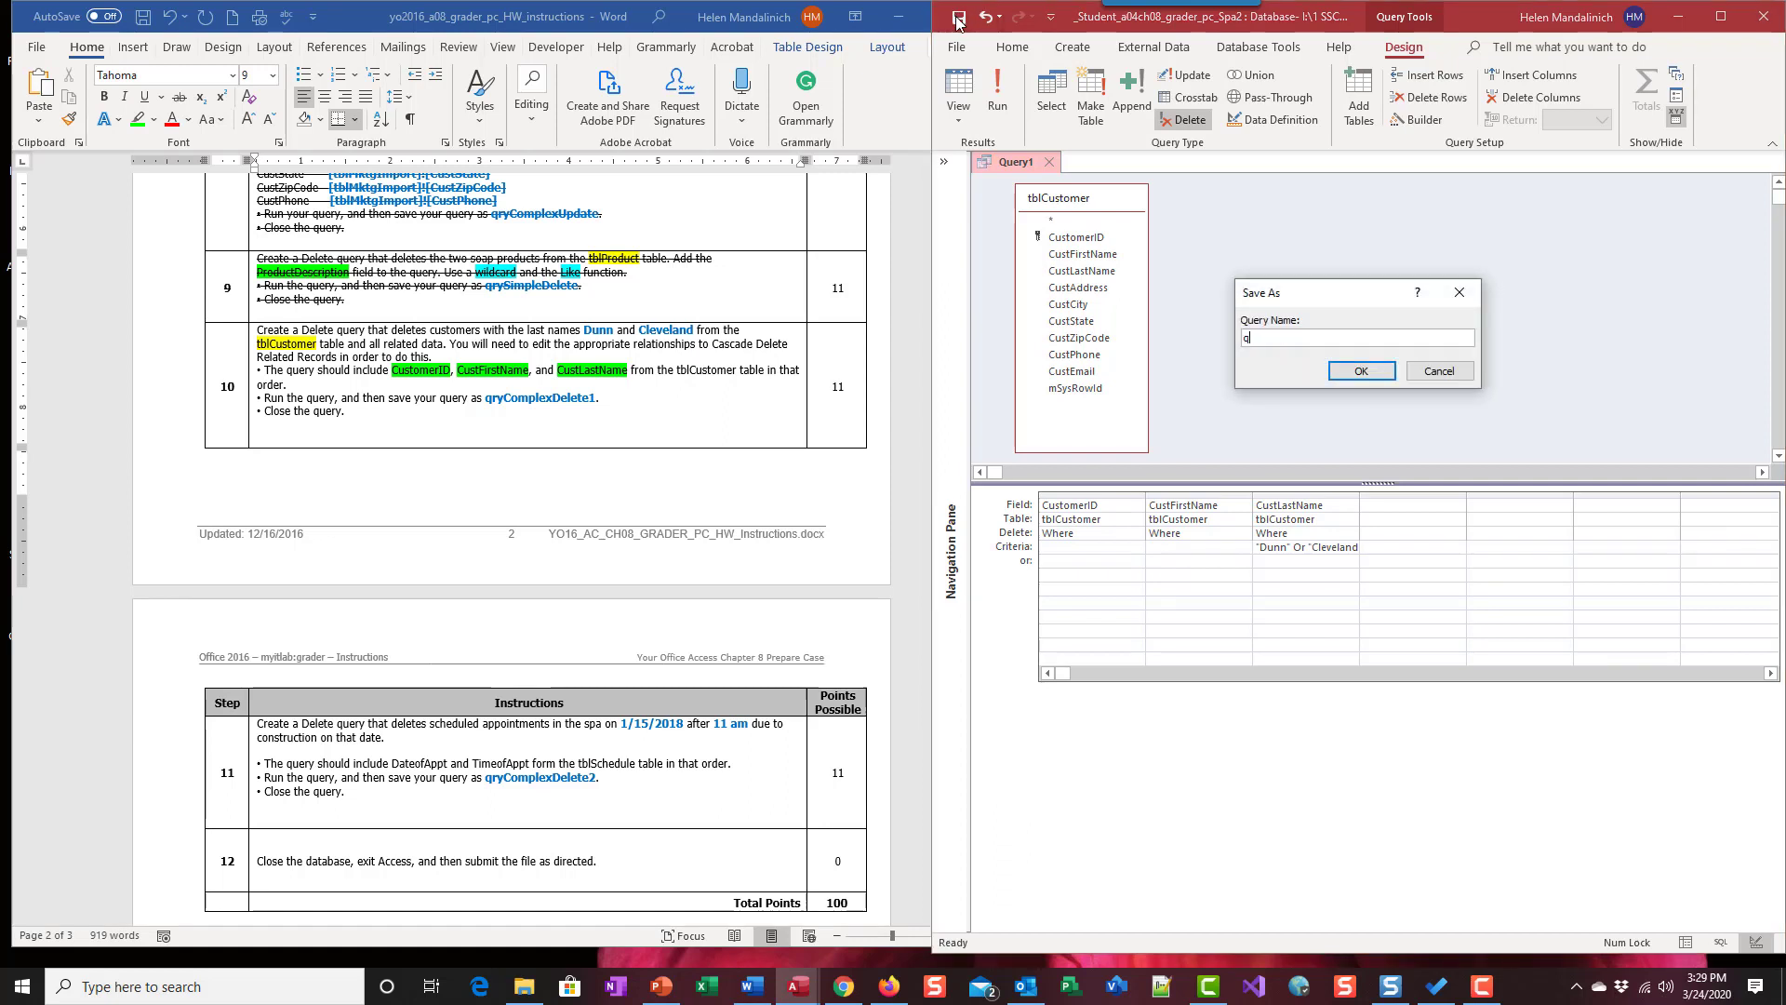
text(ryComplexDelete1)
key(Return)
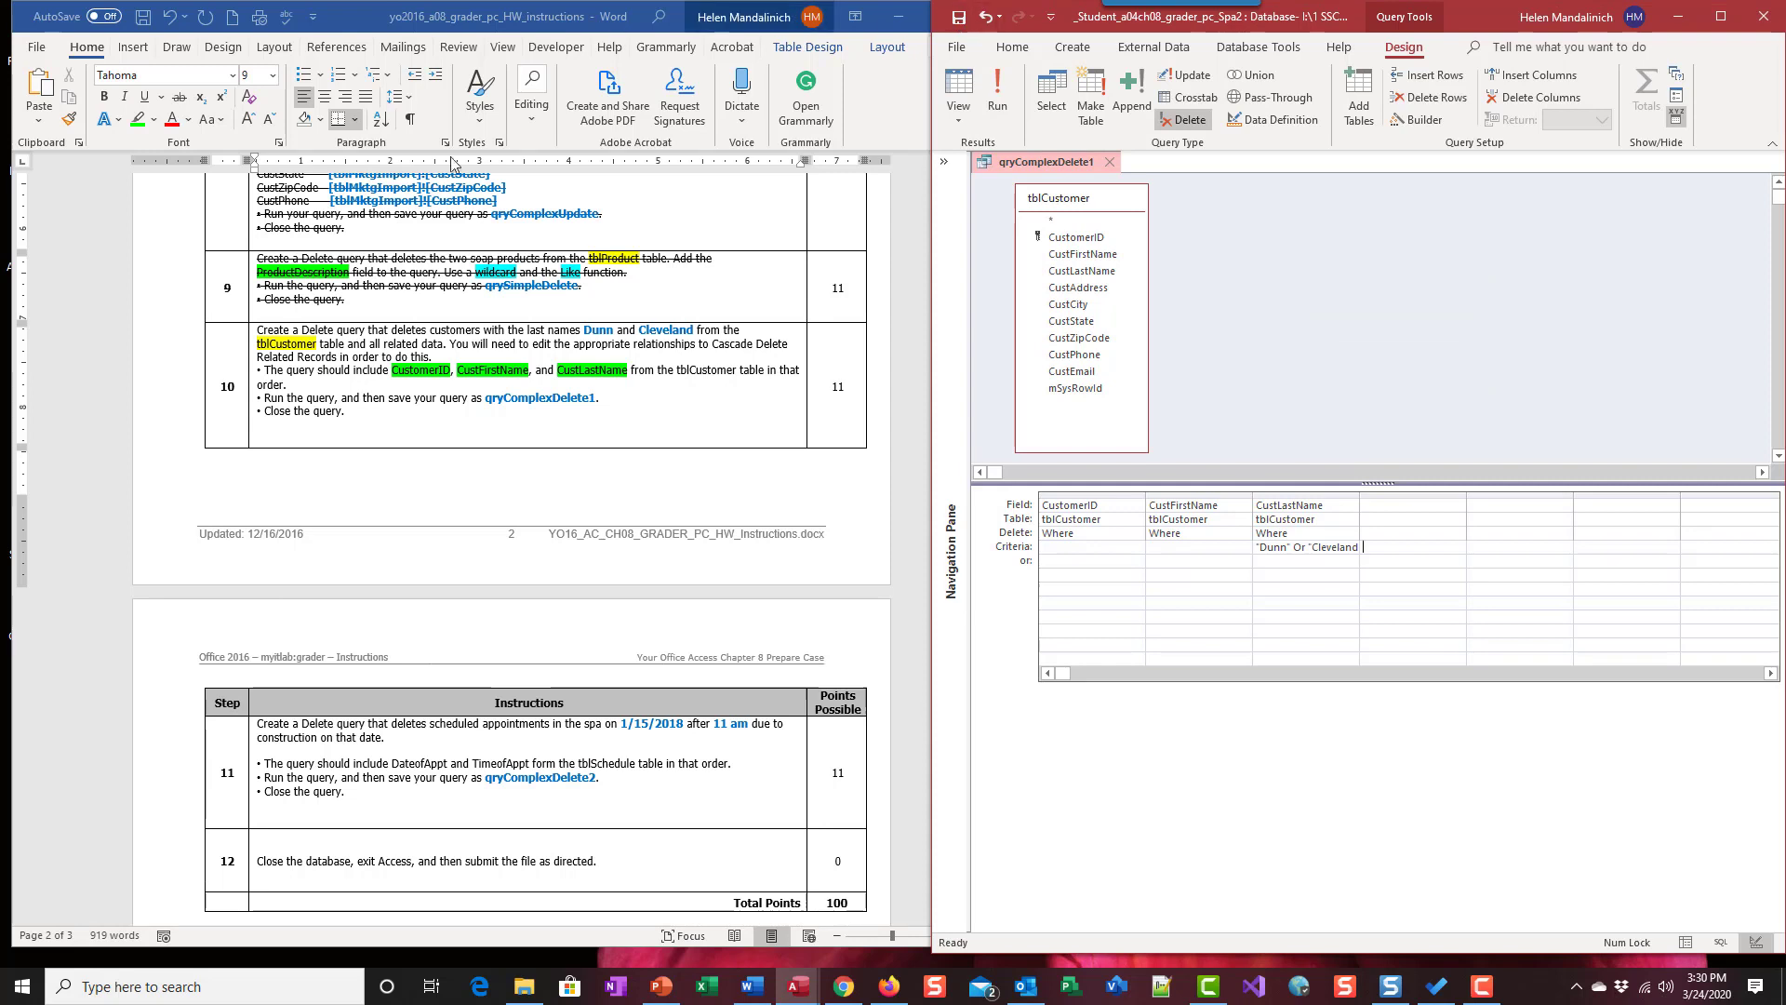
- Strike through the step 10 instructions in Word, and close the qryComplexDelete1 query in Access
drag(371, 414, 223, 351)
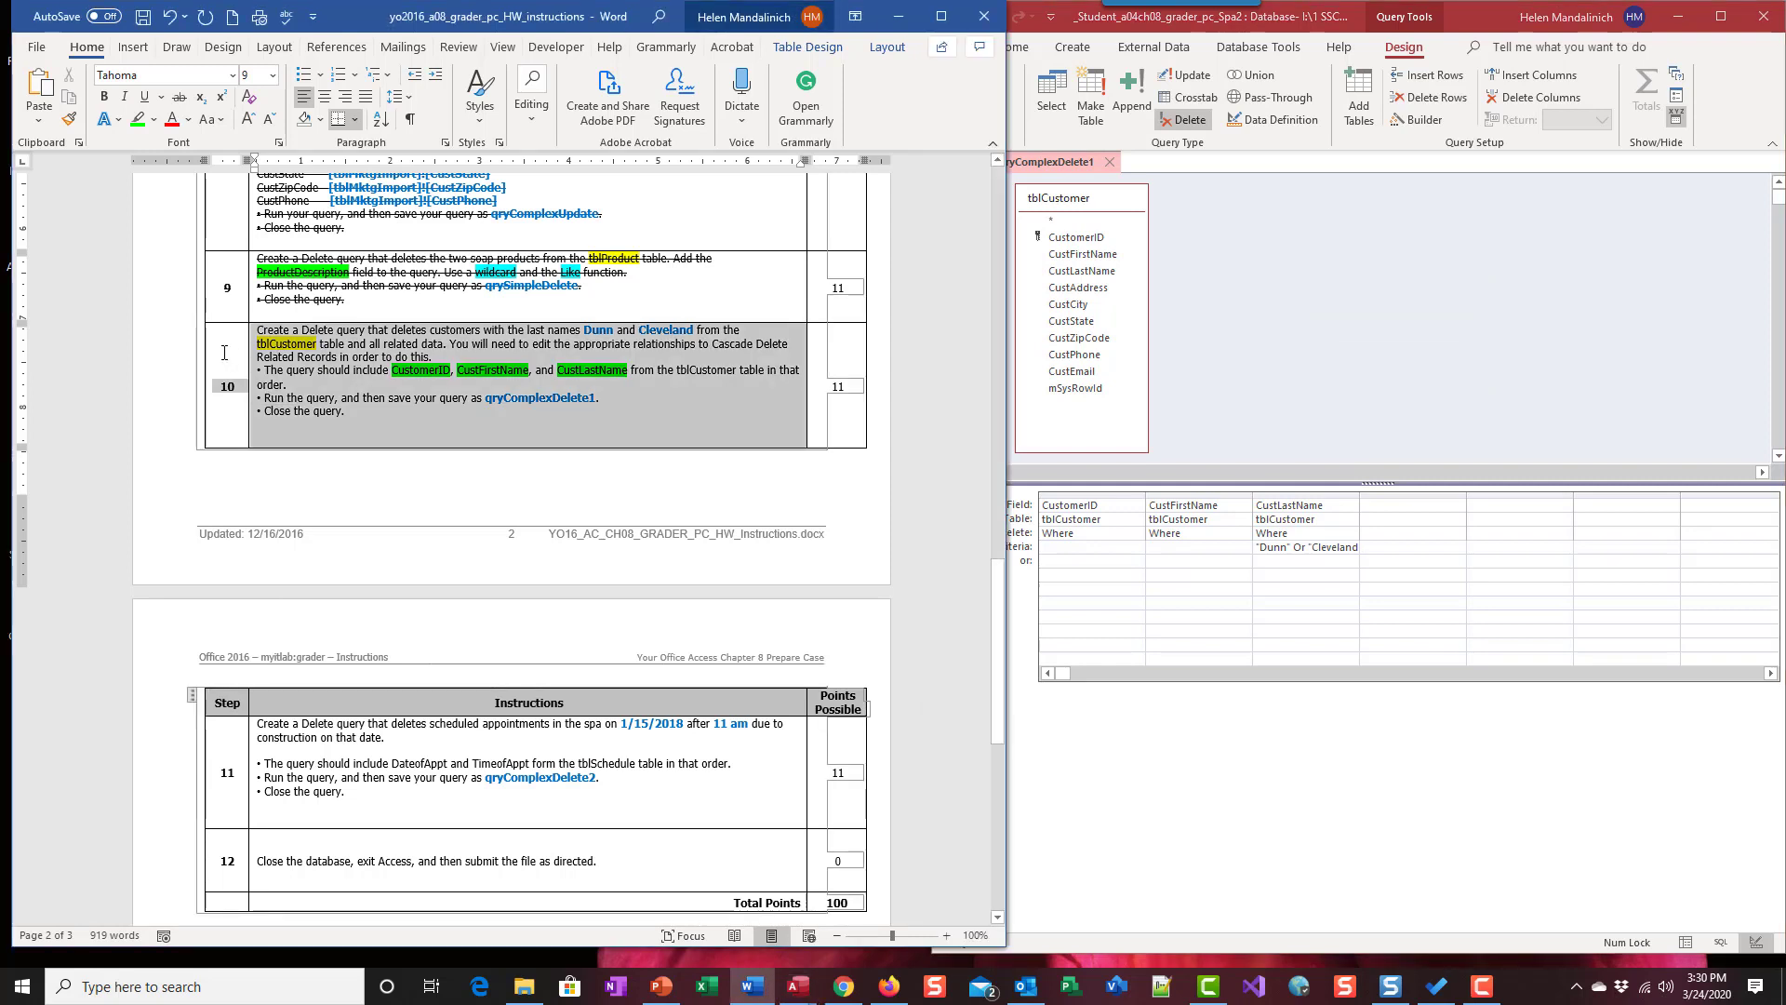
click(179, 97)
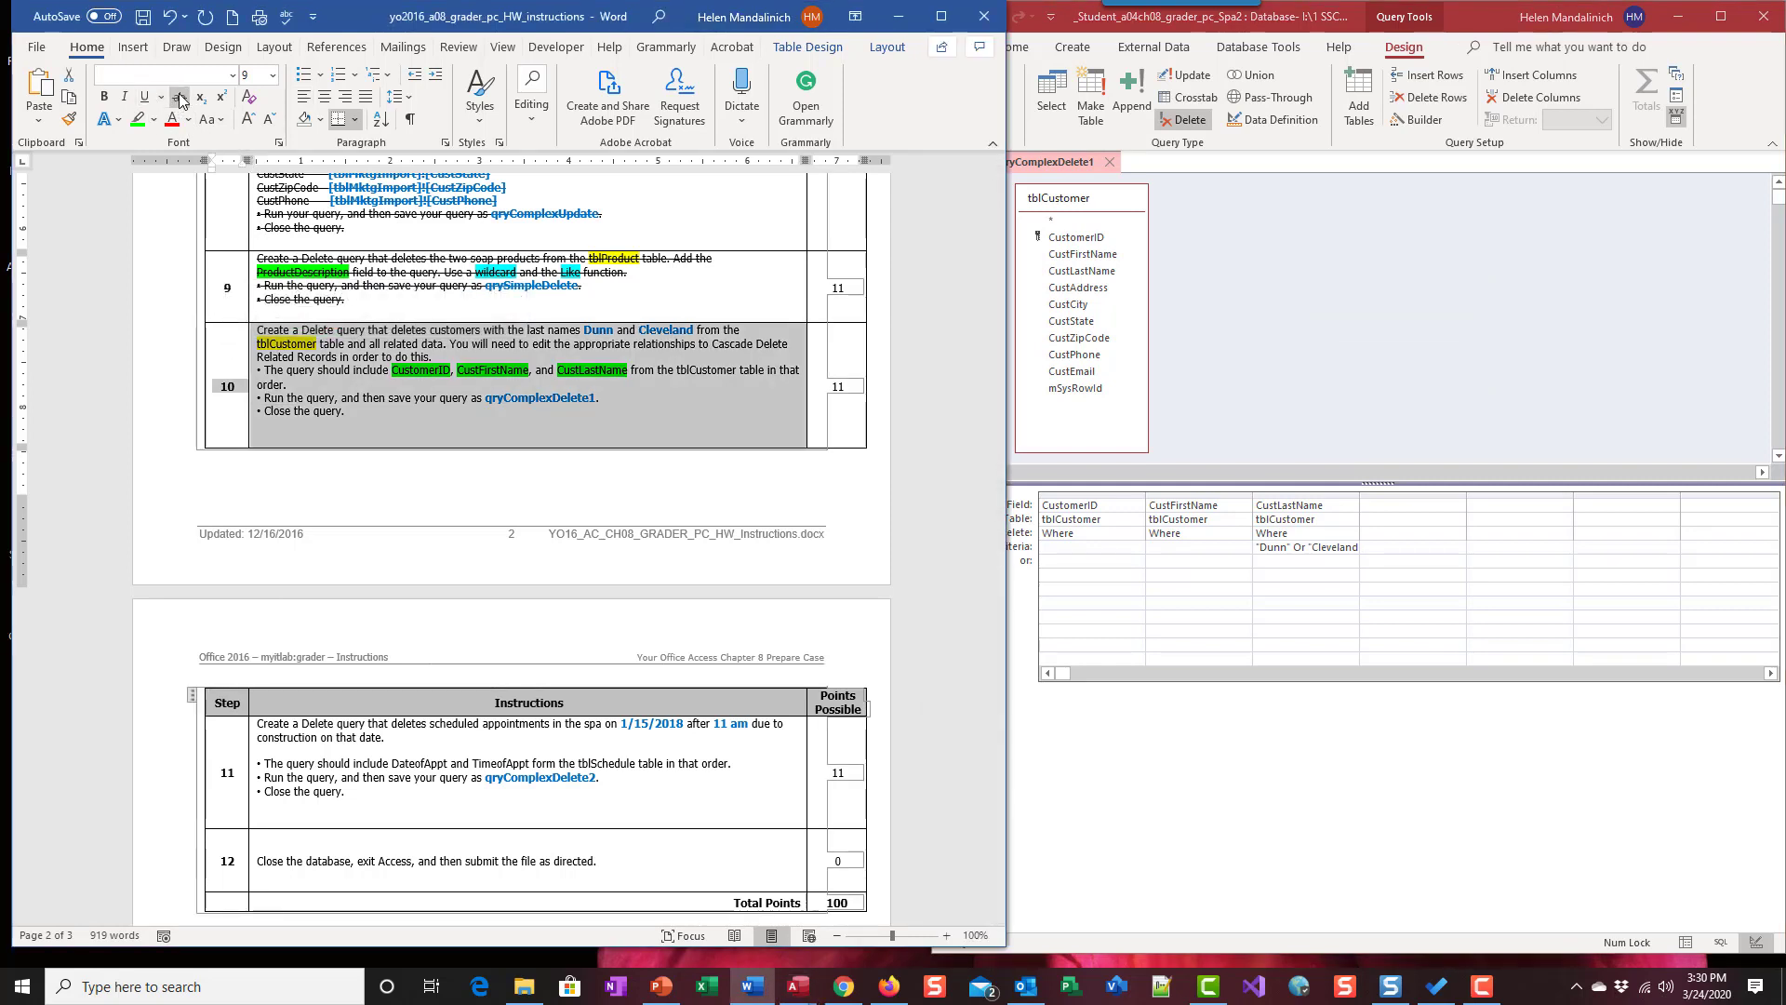
scroll(634, 473, down, 3)
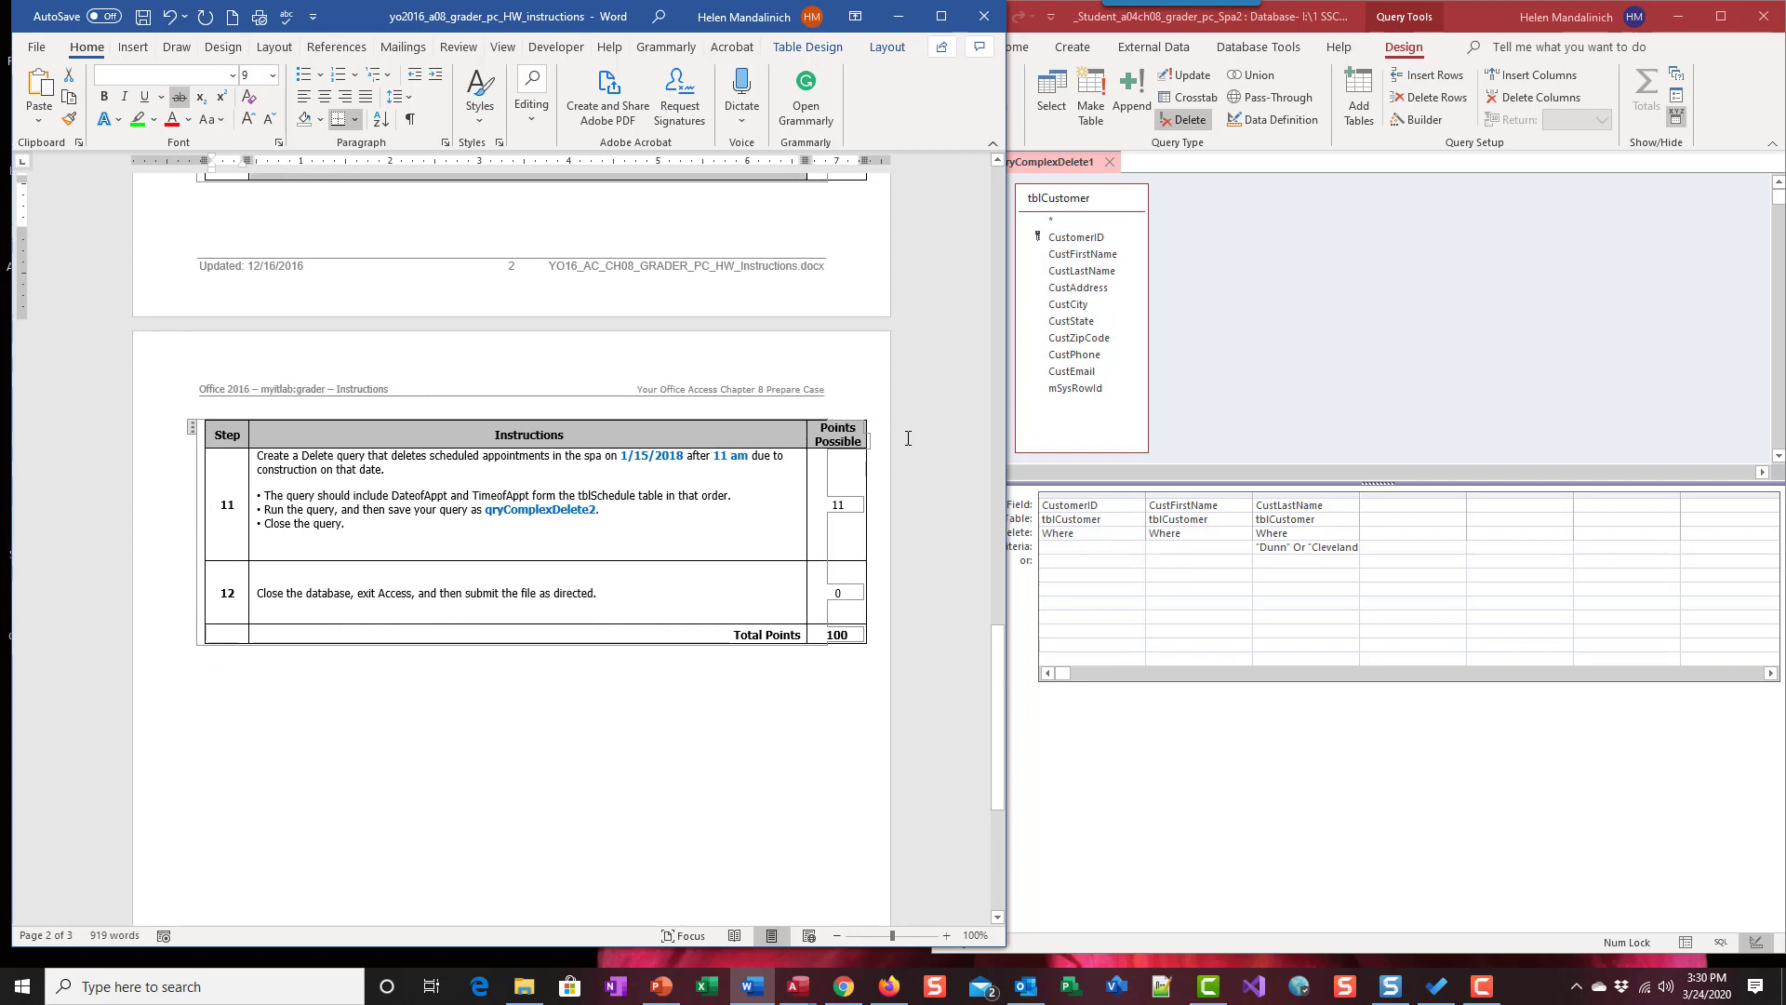
click(1115, 167)
click(1114, 164)
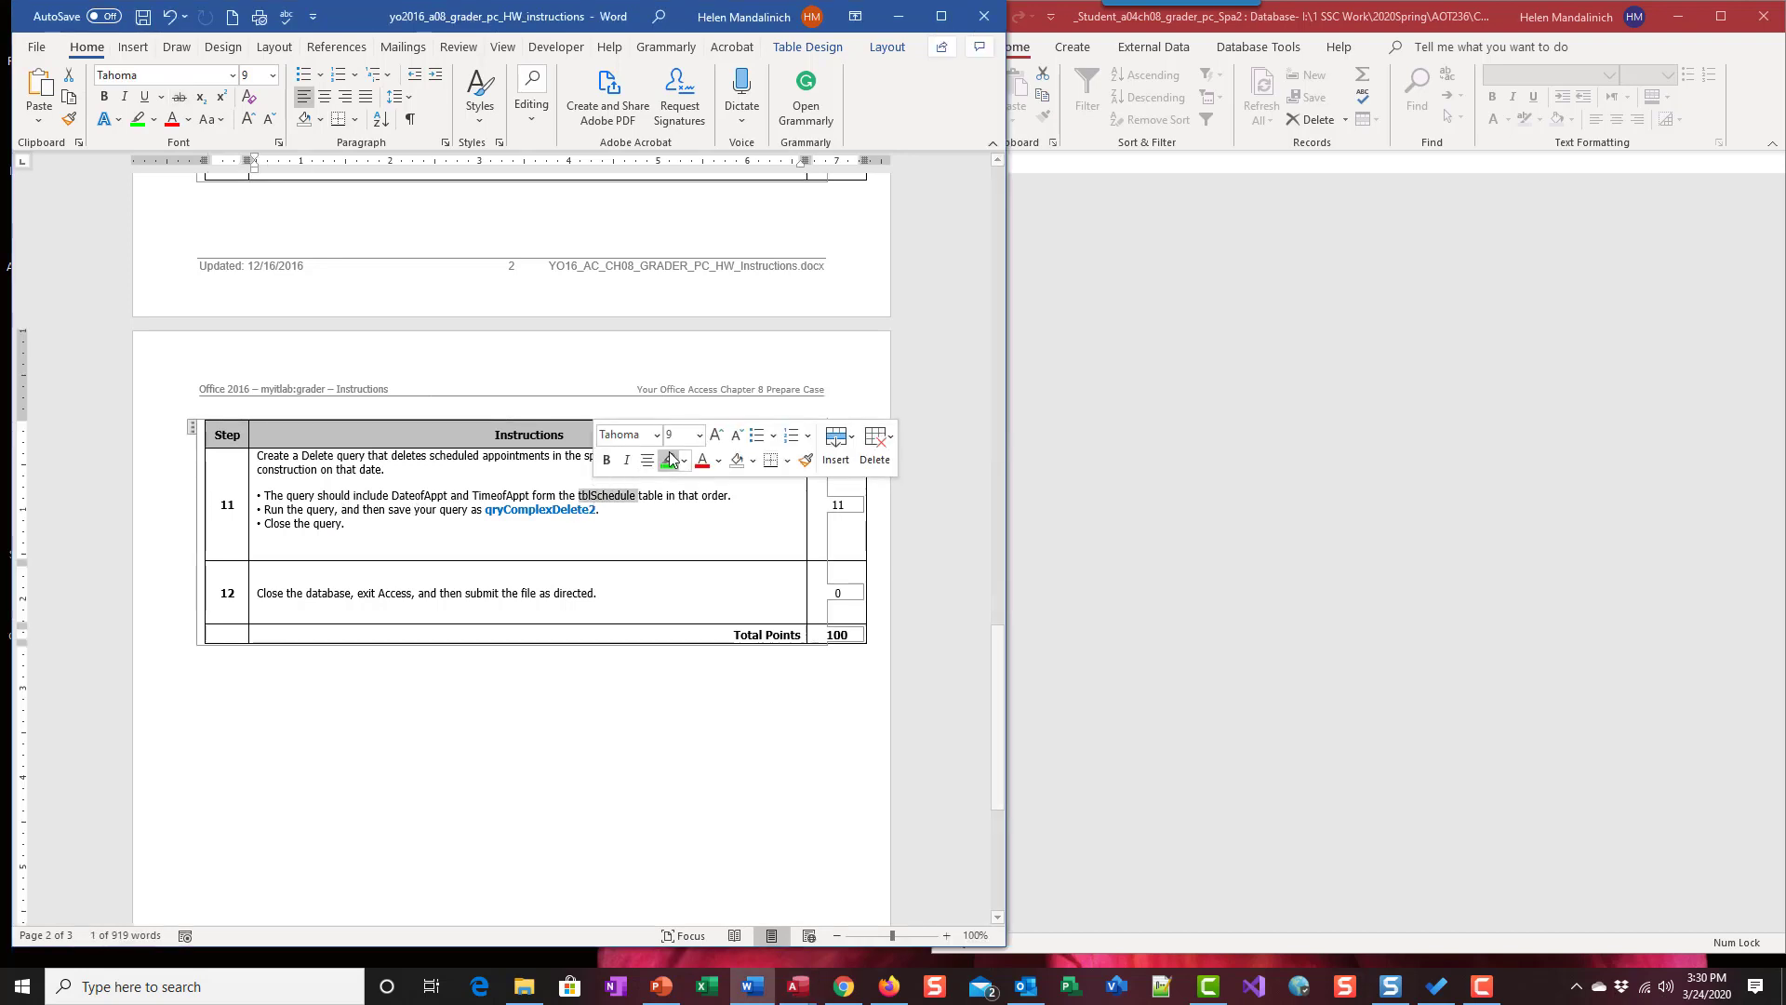
- In the step 11 instructions in Word, highlight tblSchedule in yellow and both DateofAppt and TimeofAppt in bright green
click(684, 461)
click(687, 482)
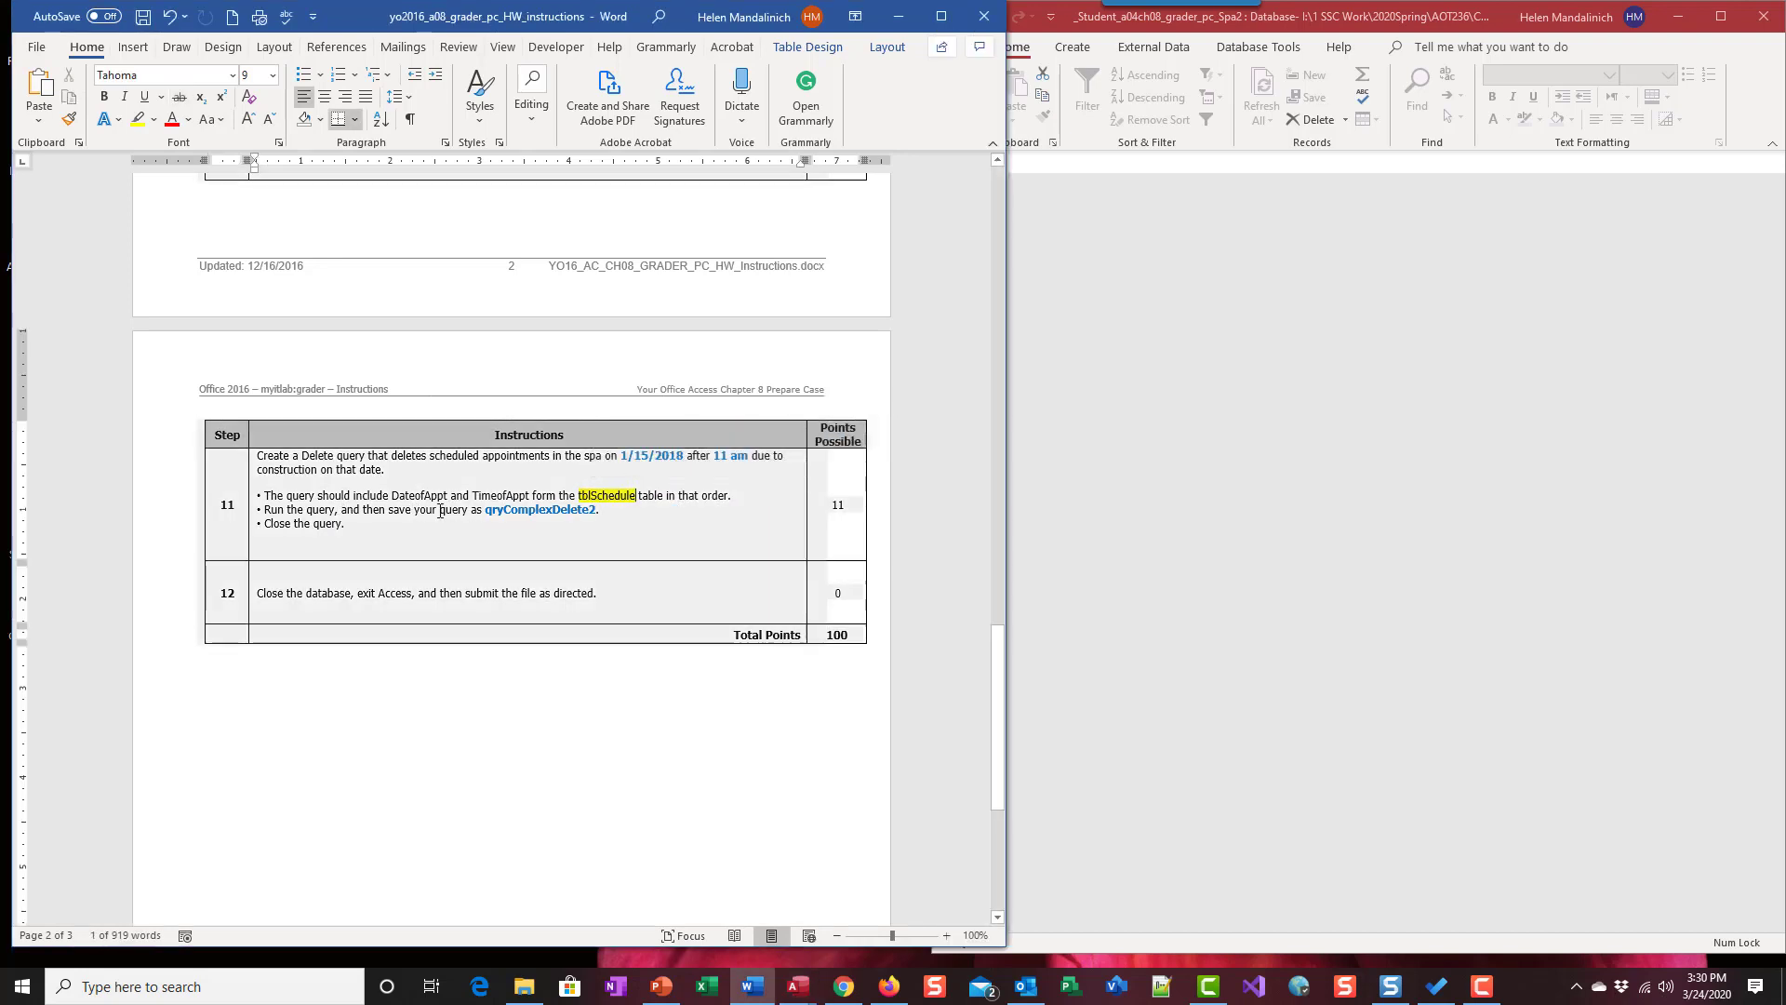
double_click(419, 496)
click(515, 474)
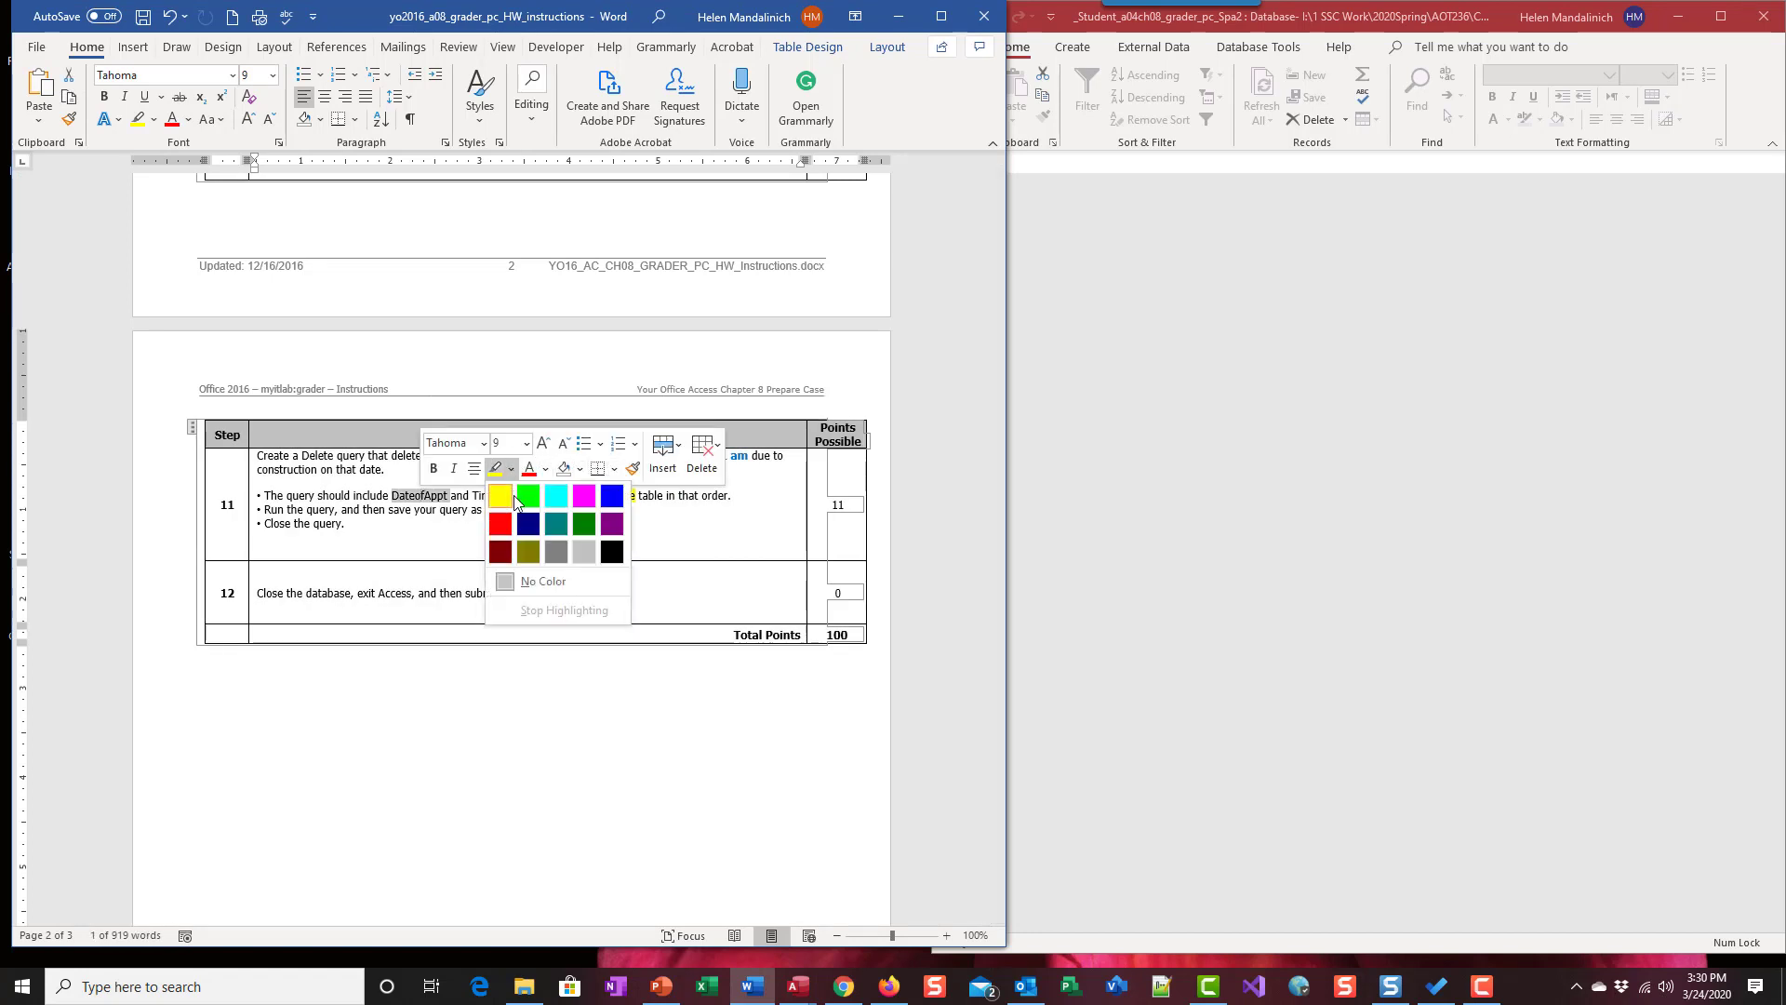
click(532, 492)
double_click(497, 495)
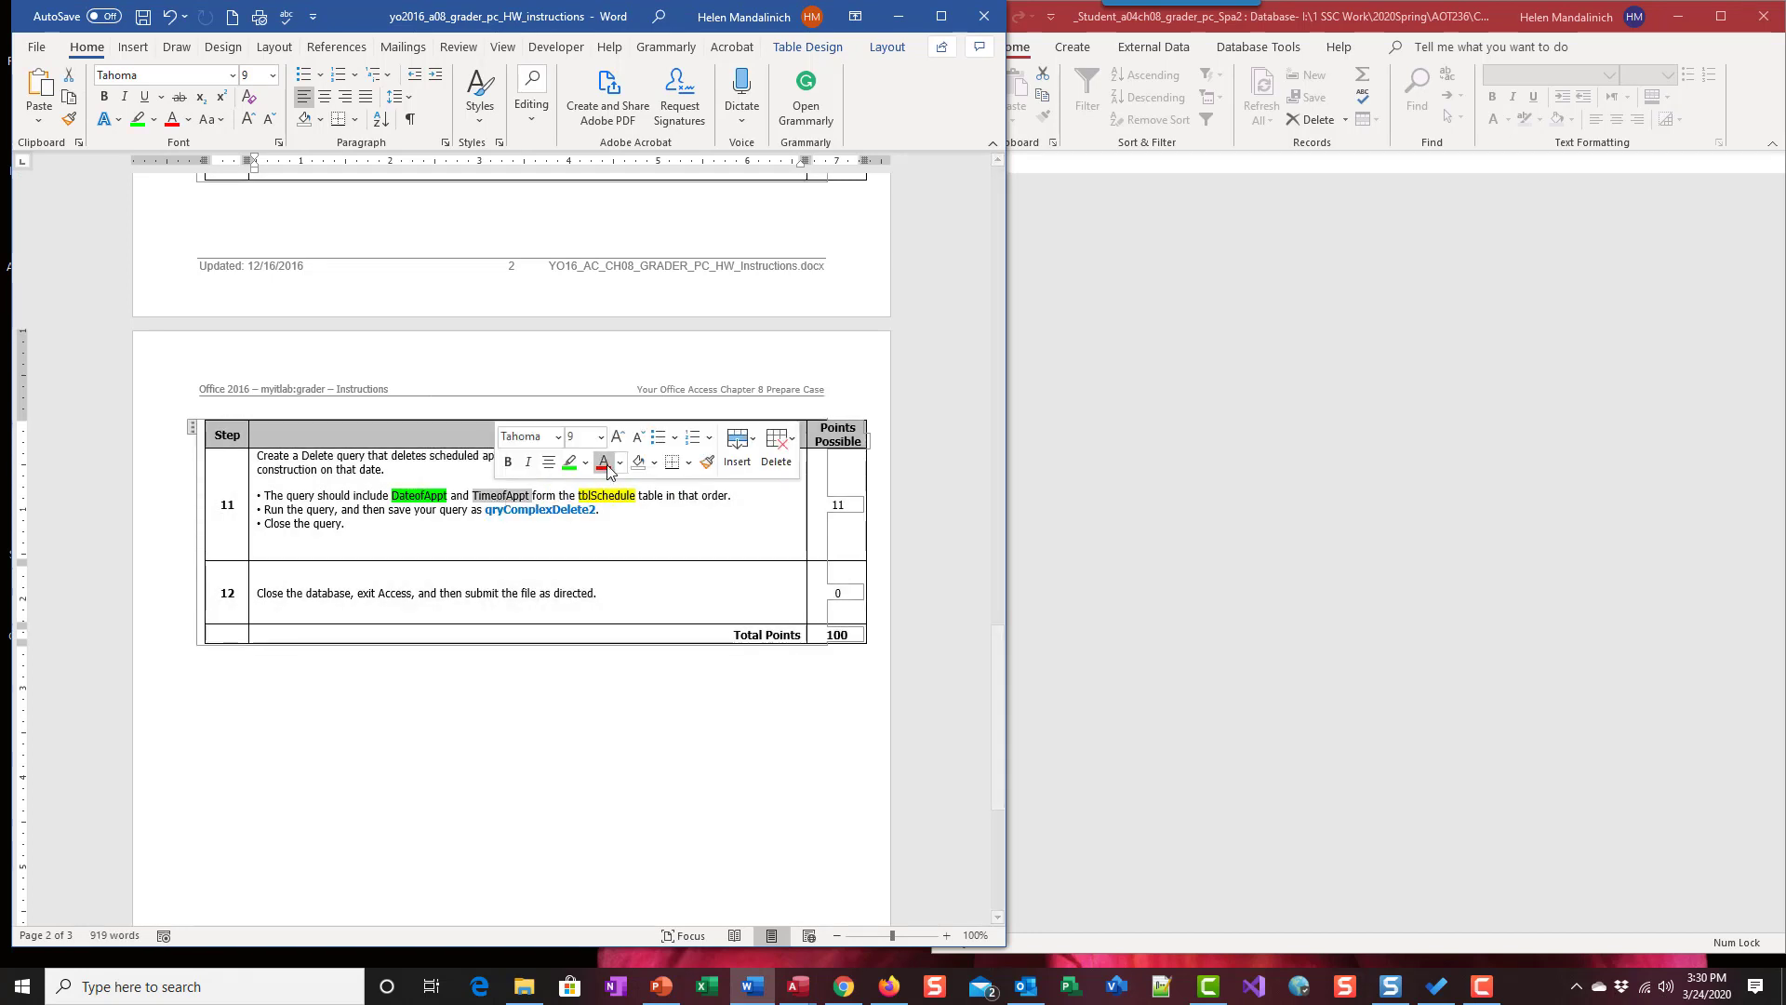
click(579, 474)
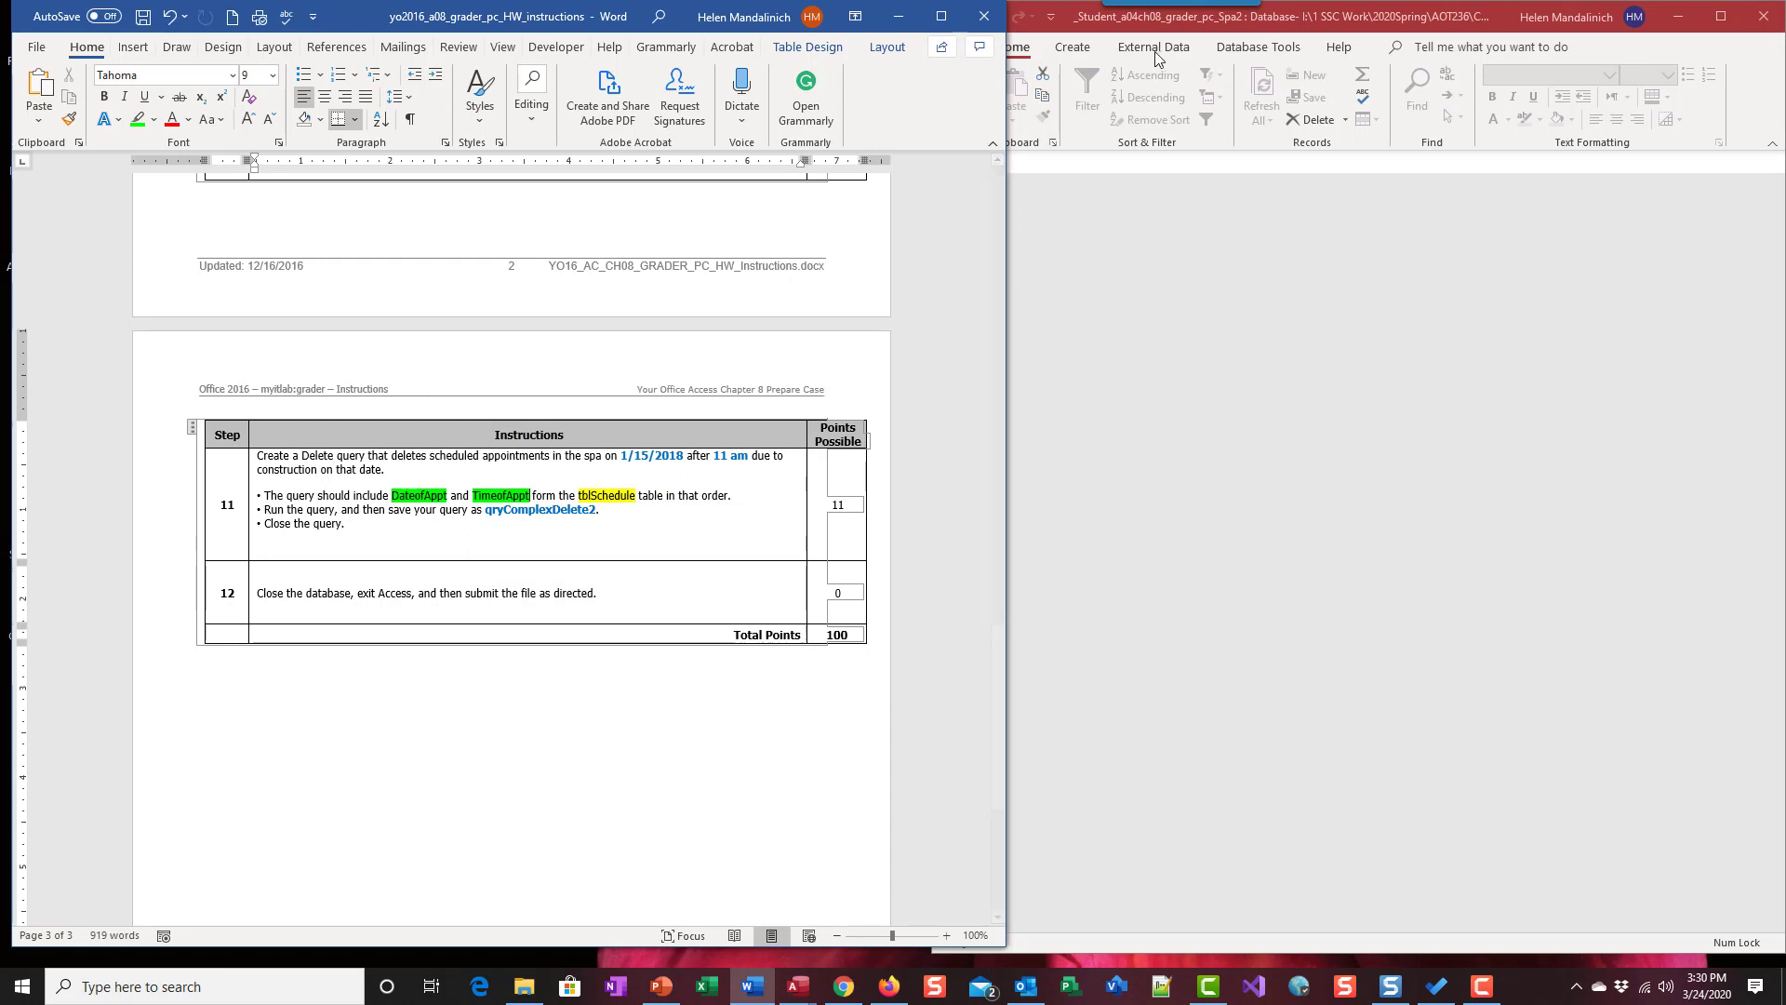
- Switch to Access and create a new query in Design view based on the tblSchedule table
click(1112, 271)
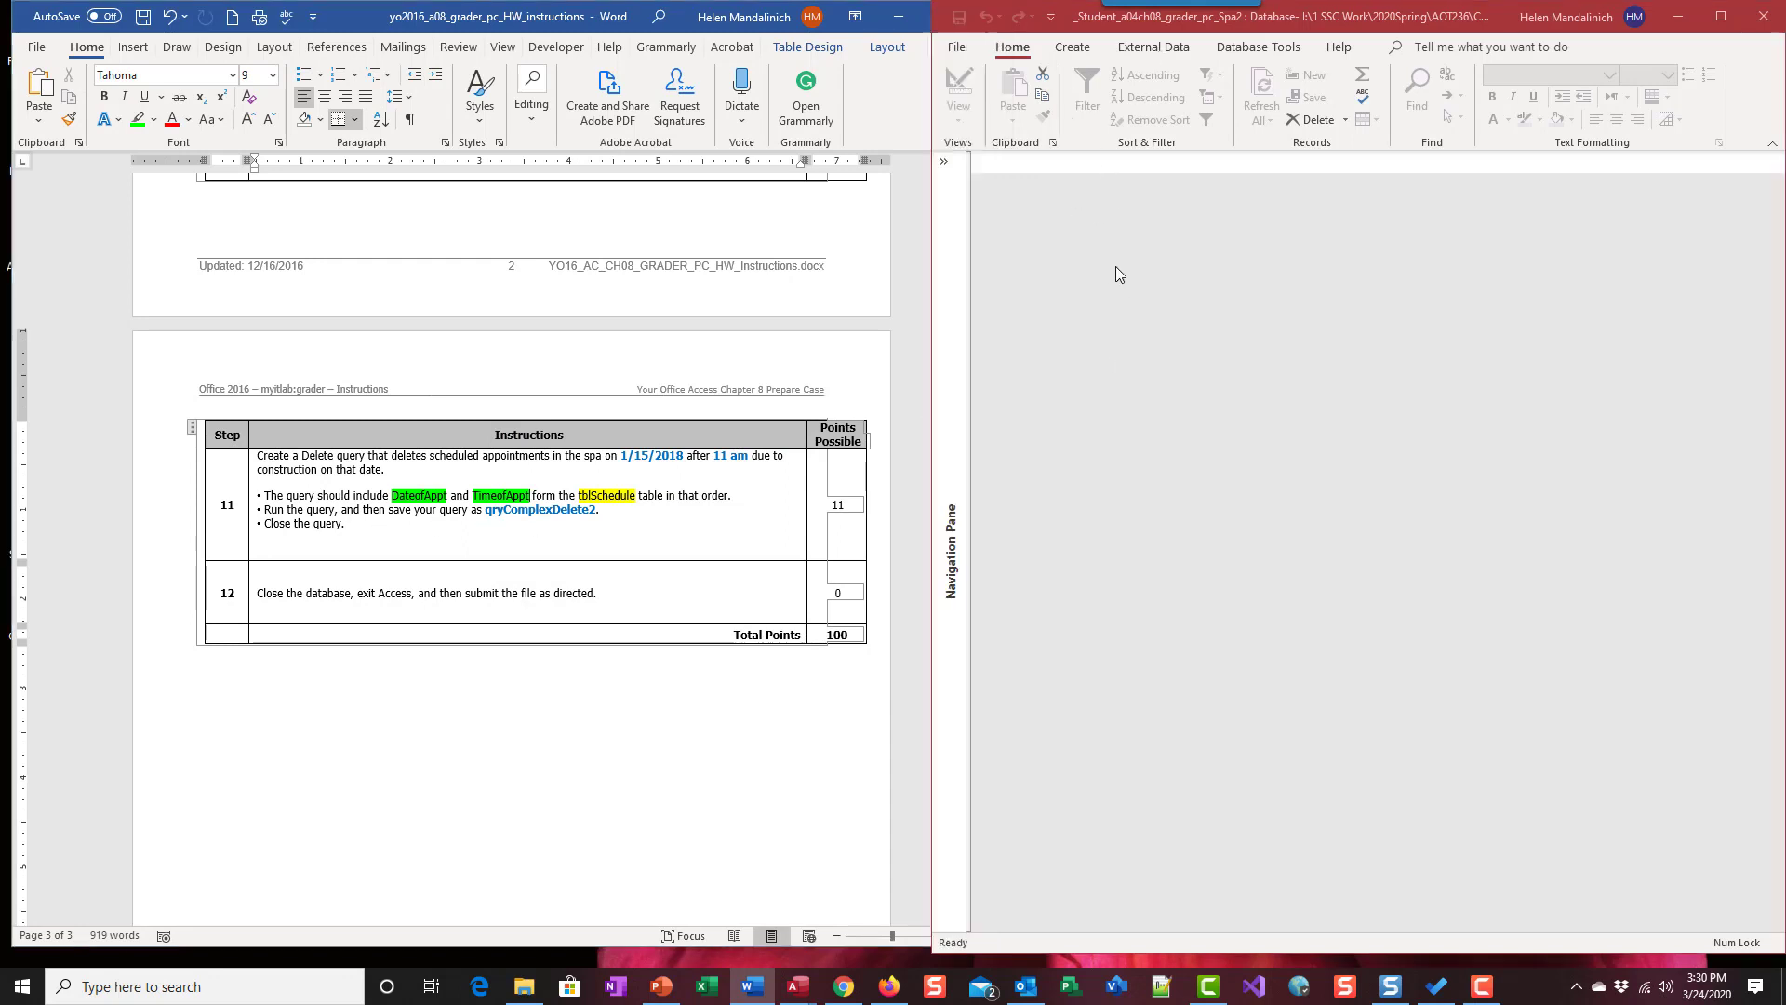
click(1072, 46)
click(1225, 100)
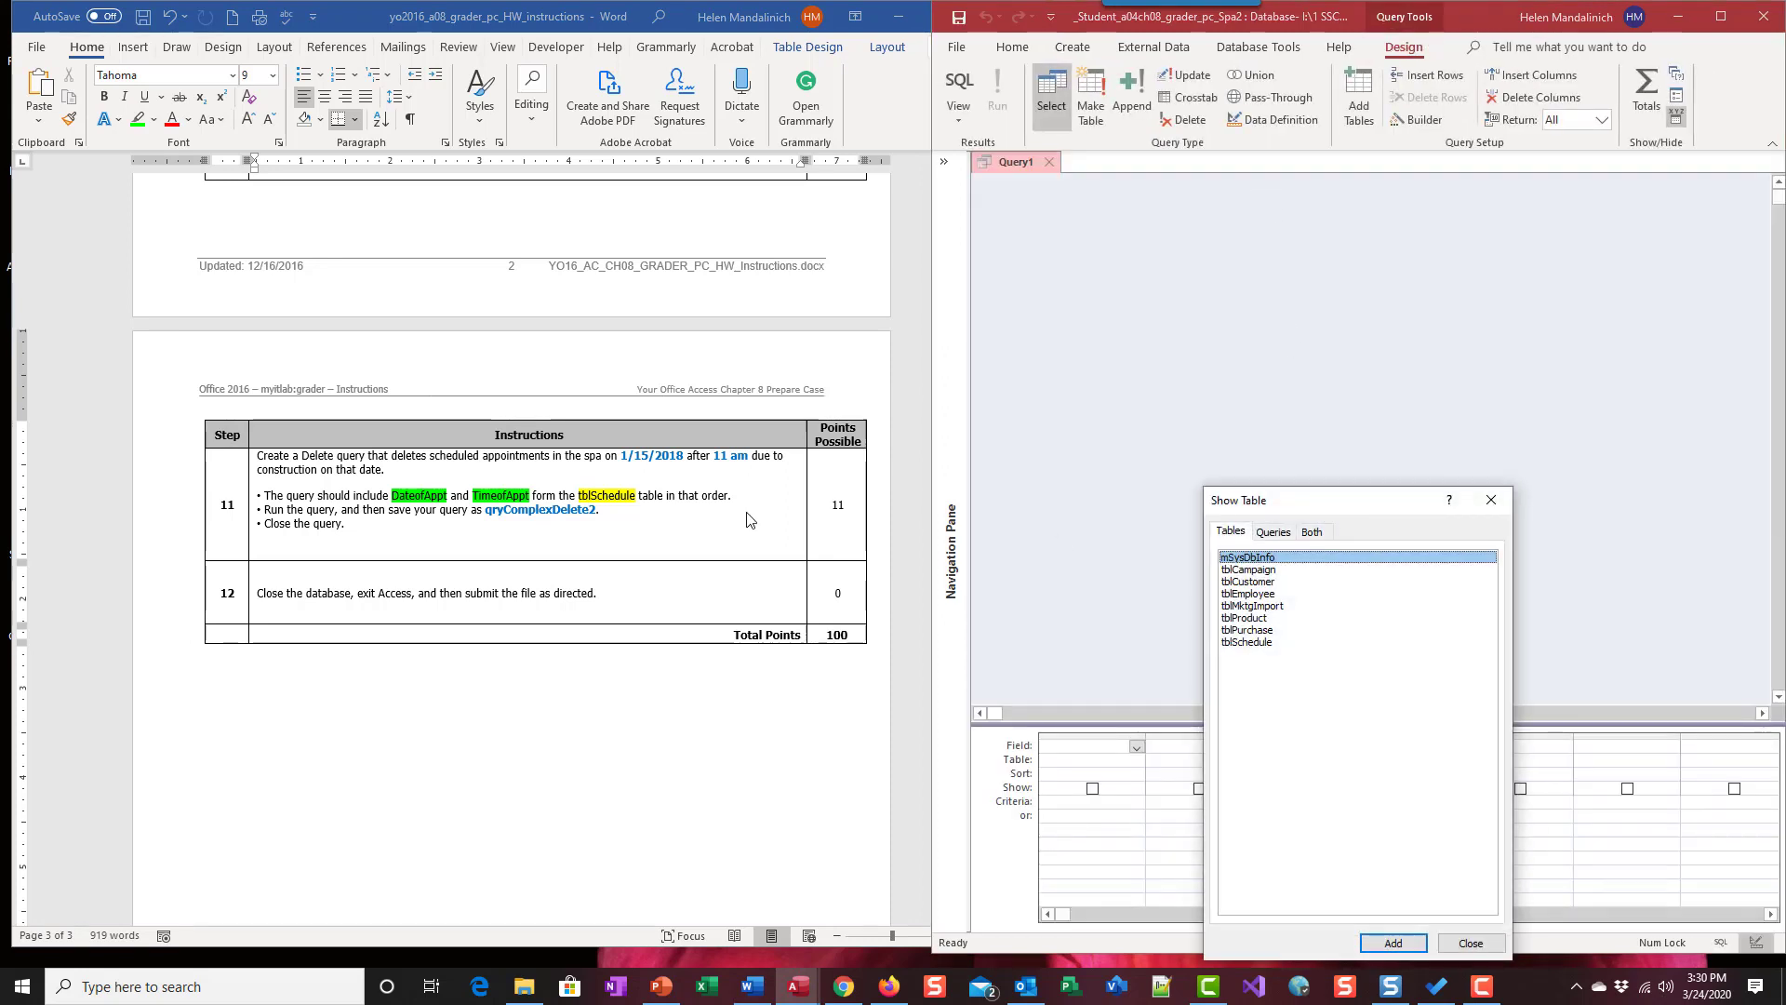
double_click(1269, 641)
click(1487, 941)
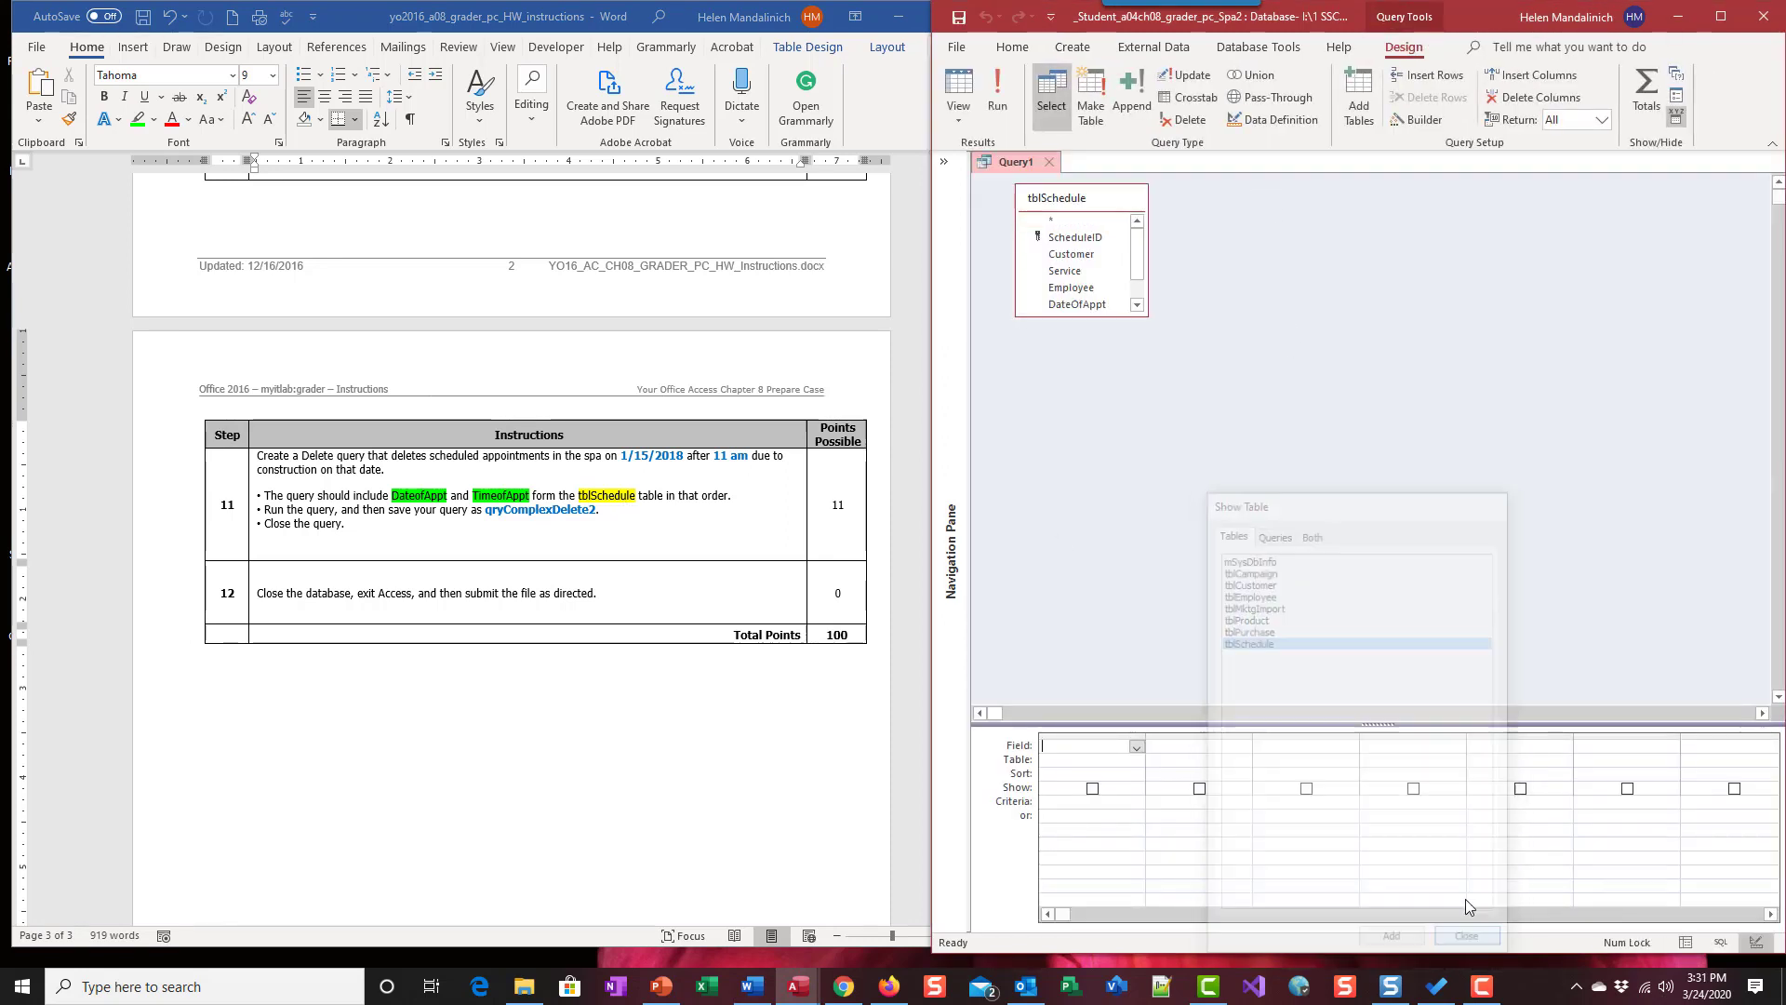
- Enlarge the tblSchedule field list, add DateOfAppt and TimeOfAppt to the query in that order, and give the design grid more height
drag(1106, 316, 1102, 446)
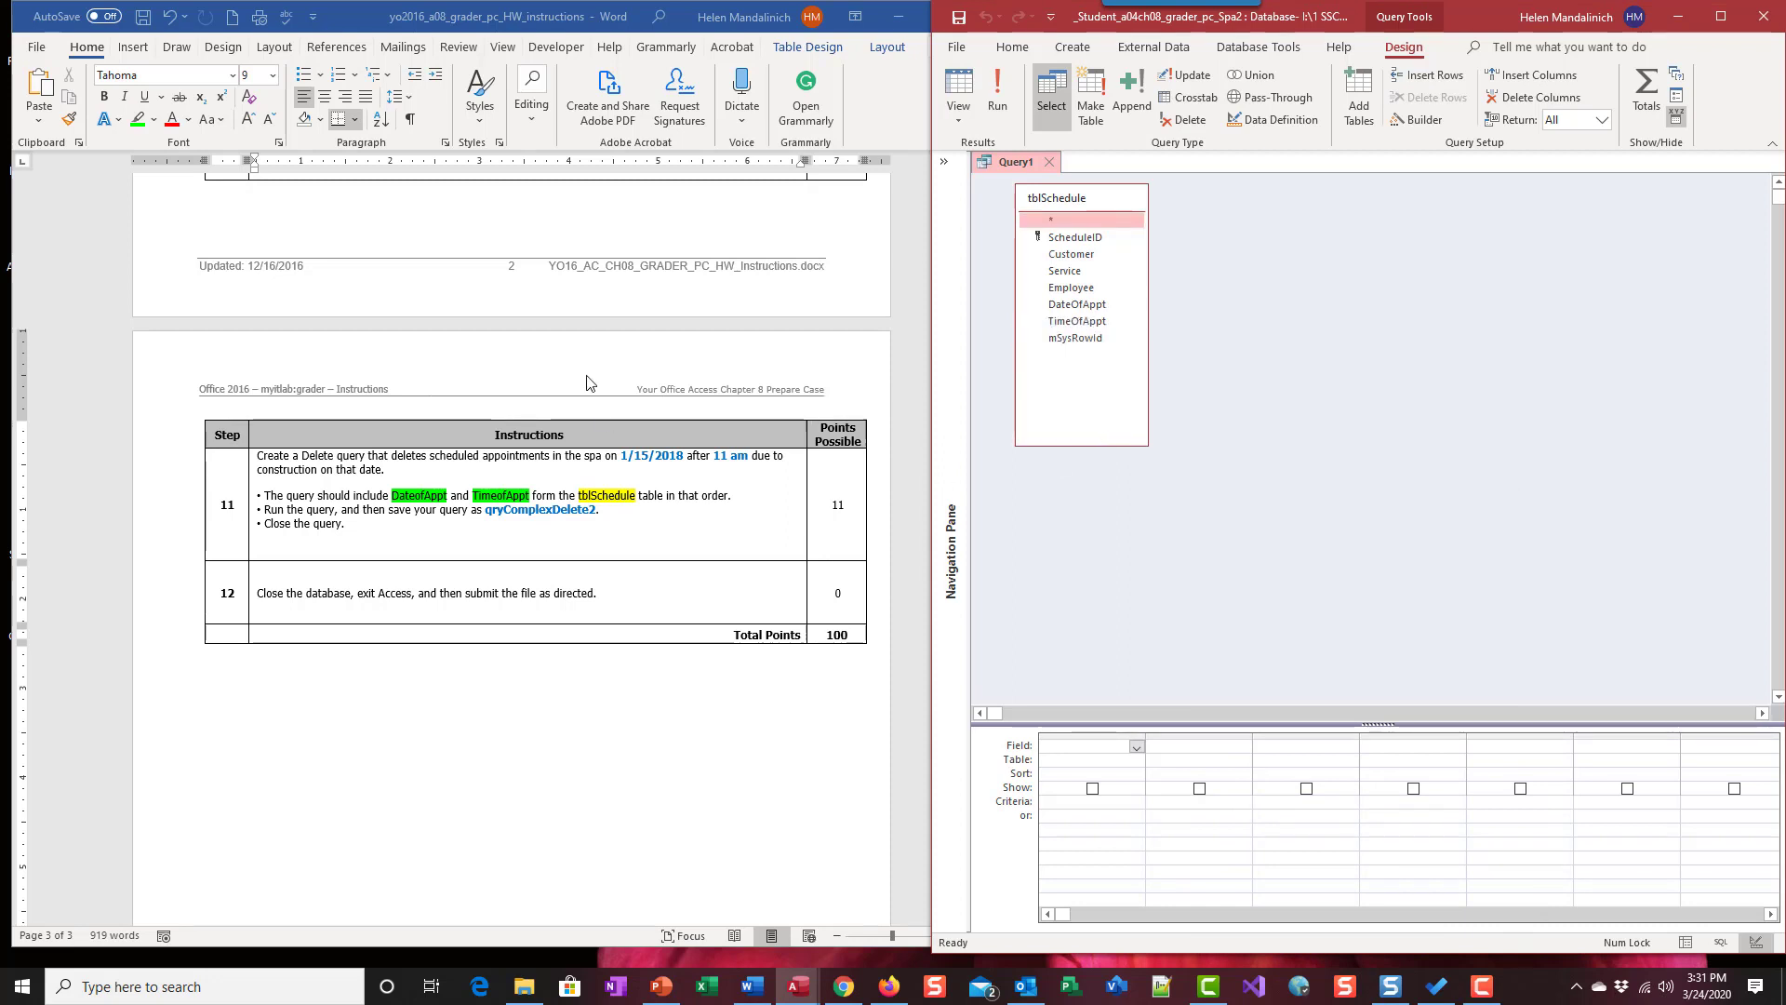
double_click(1088, 305)
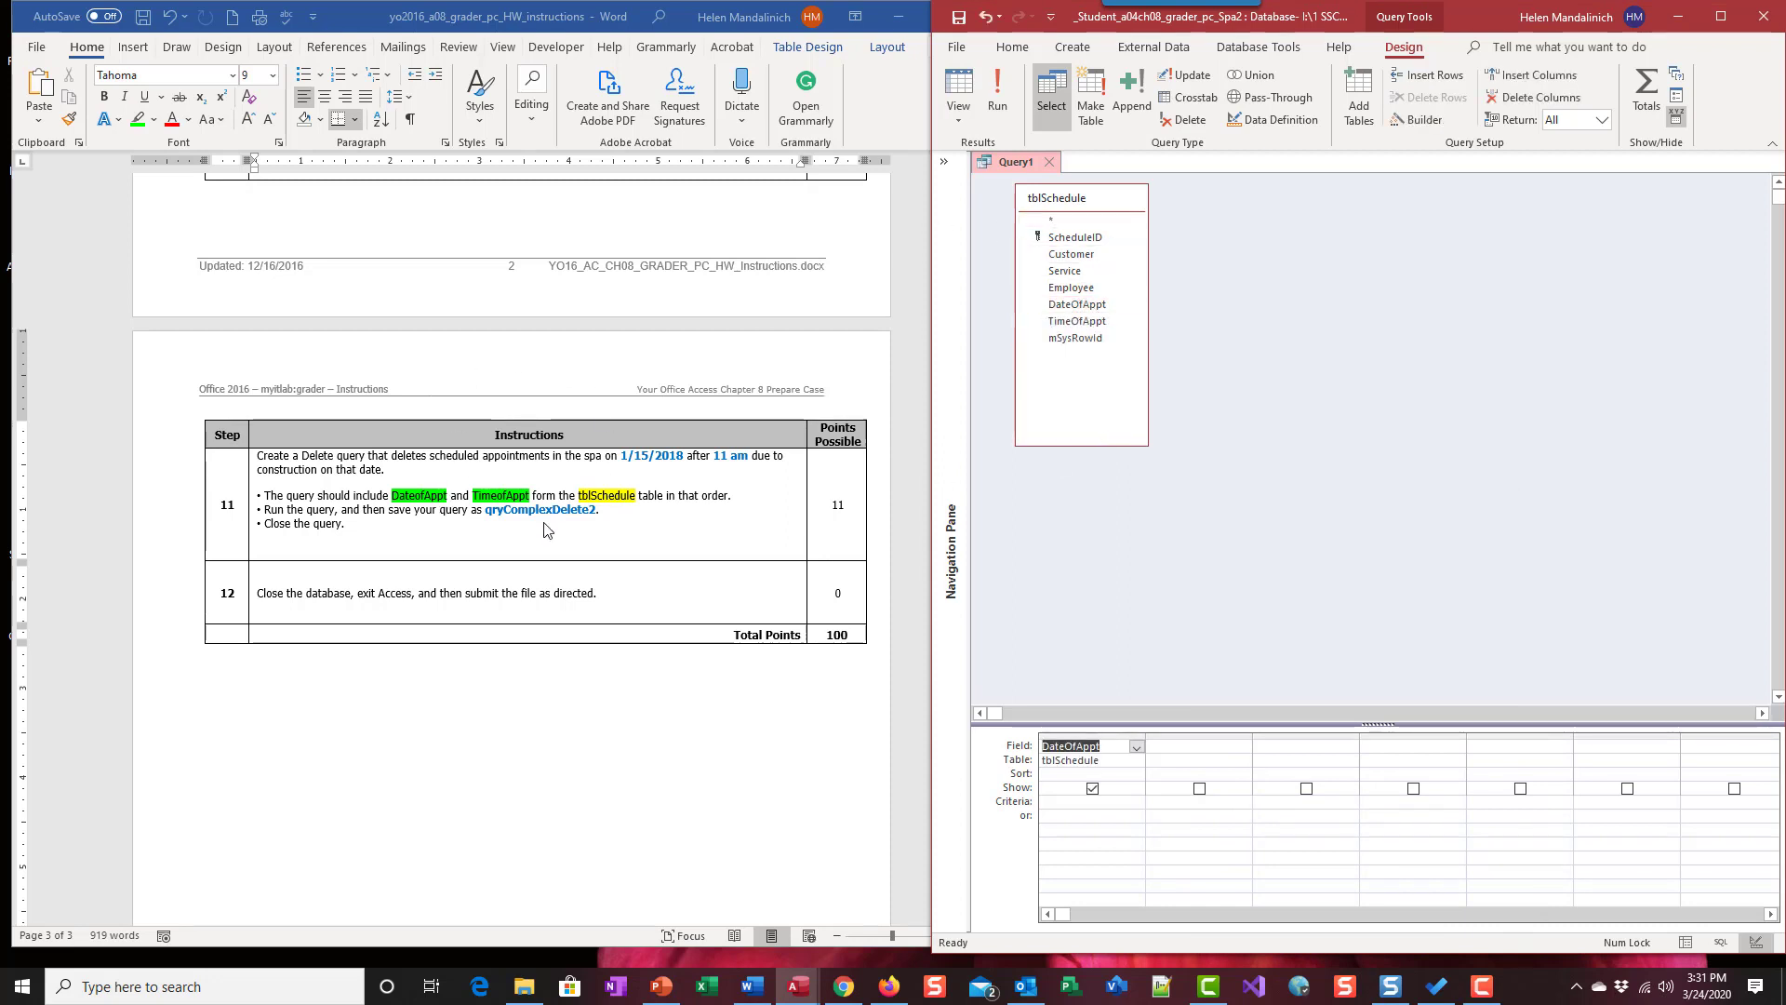
double_click(1078, 321)
drag(1144, 723, 1140, 483)
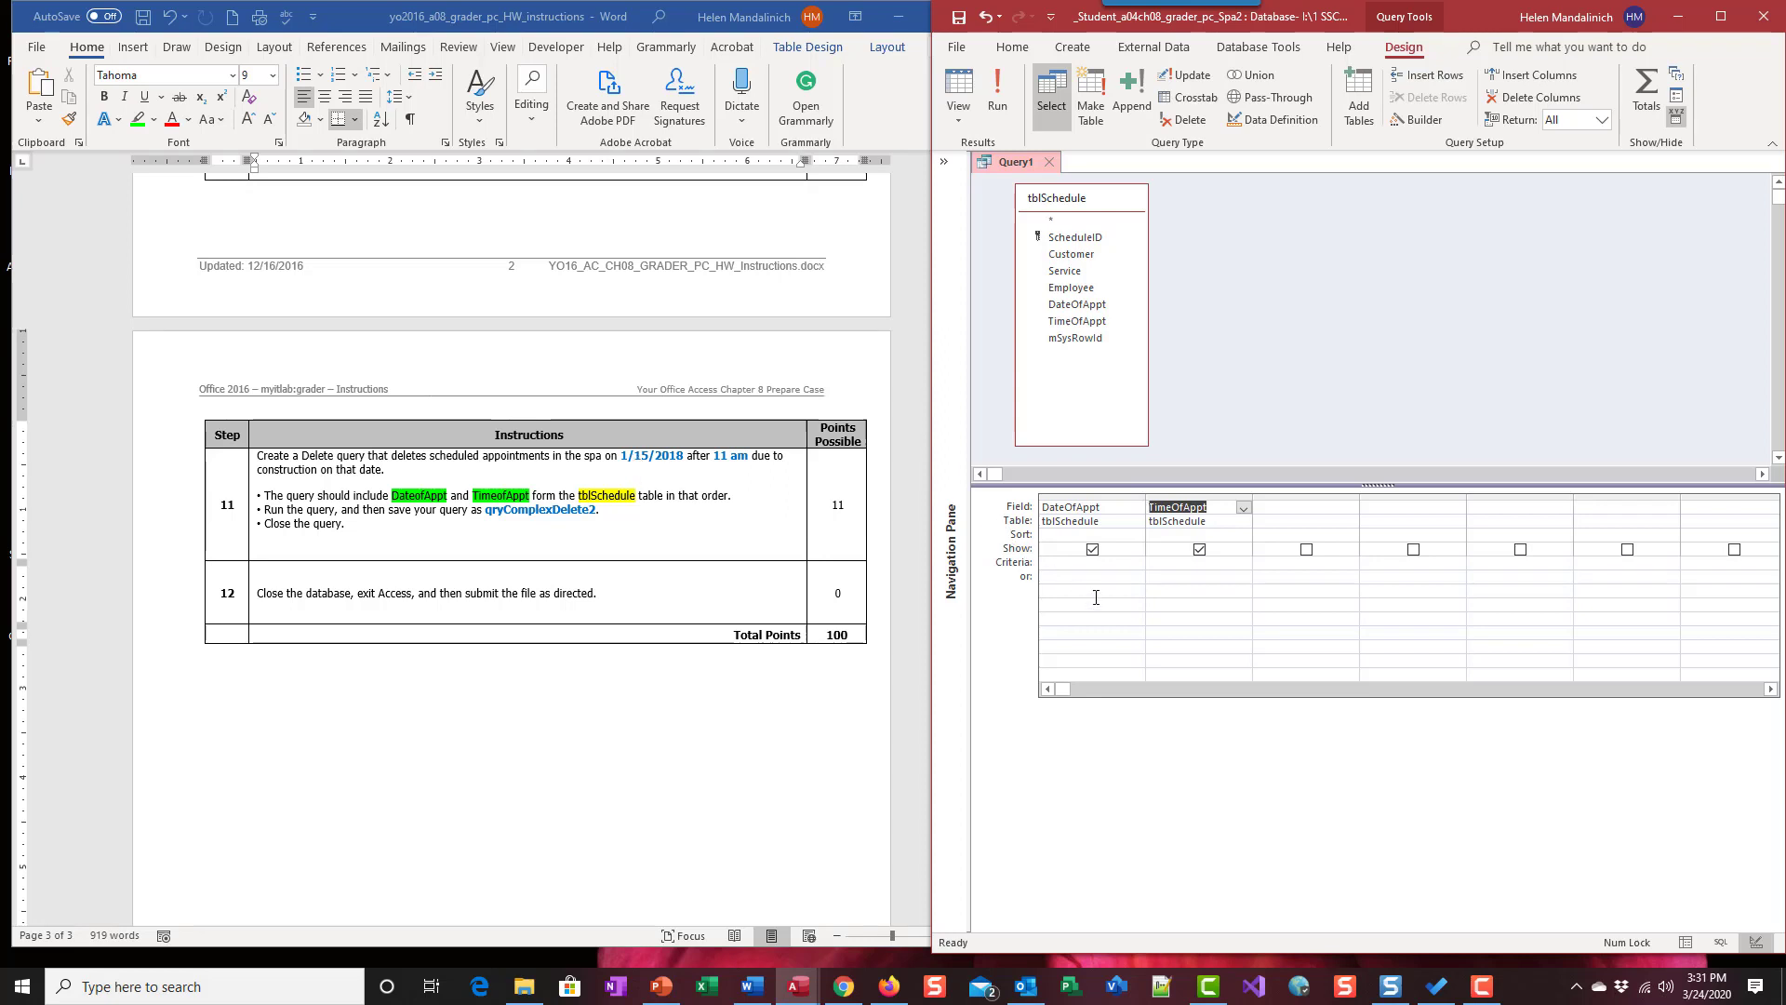
- Set the query criteria to 1/15/2018 for DateOfAppt and > 11:00 AM for TimeOfAppt
click(1069, 563)
text(1/15/2018)
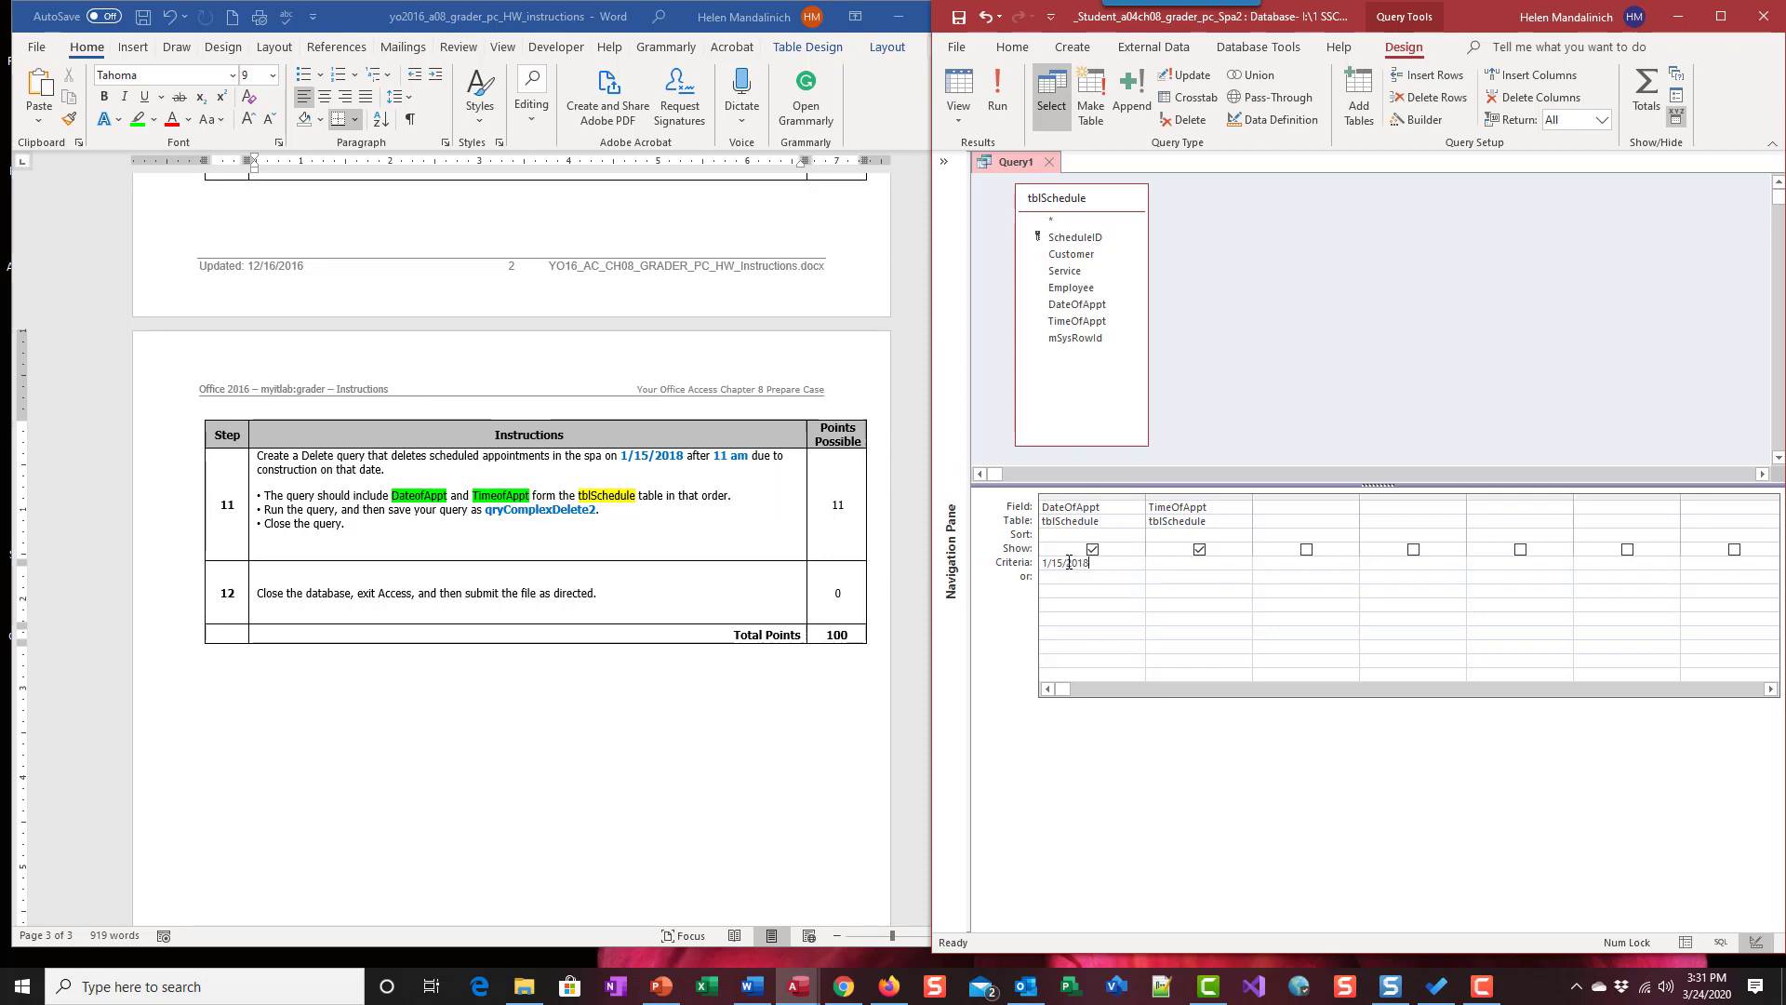
key(Tab)
text(>)
key(Tab)
drag(1234, 562, 1112, 562)
key(Delete)
text(> 11:00 AM)
key(Tab)
- Check the TimeOfAppt criterion in the Zoom window, preview the appointments the query selects, and return to Design view
right_click(1157, 561)
click(1208, 706)
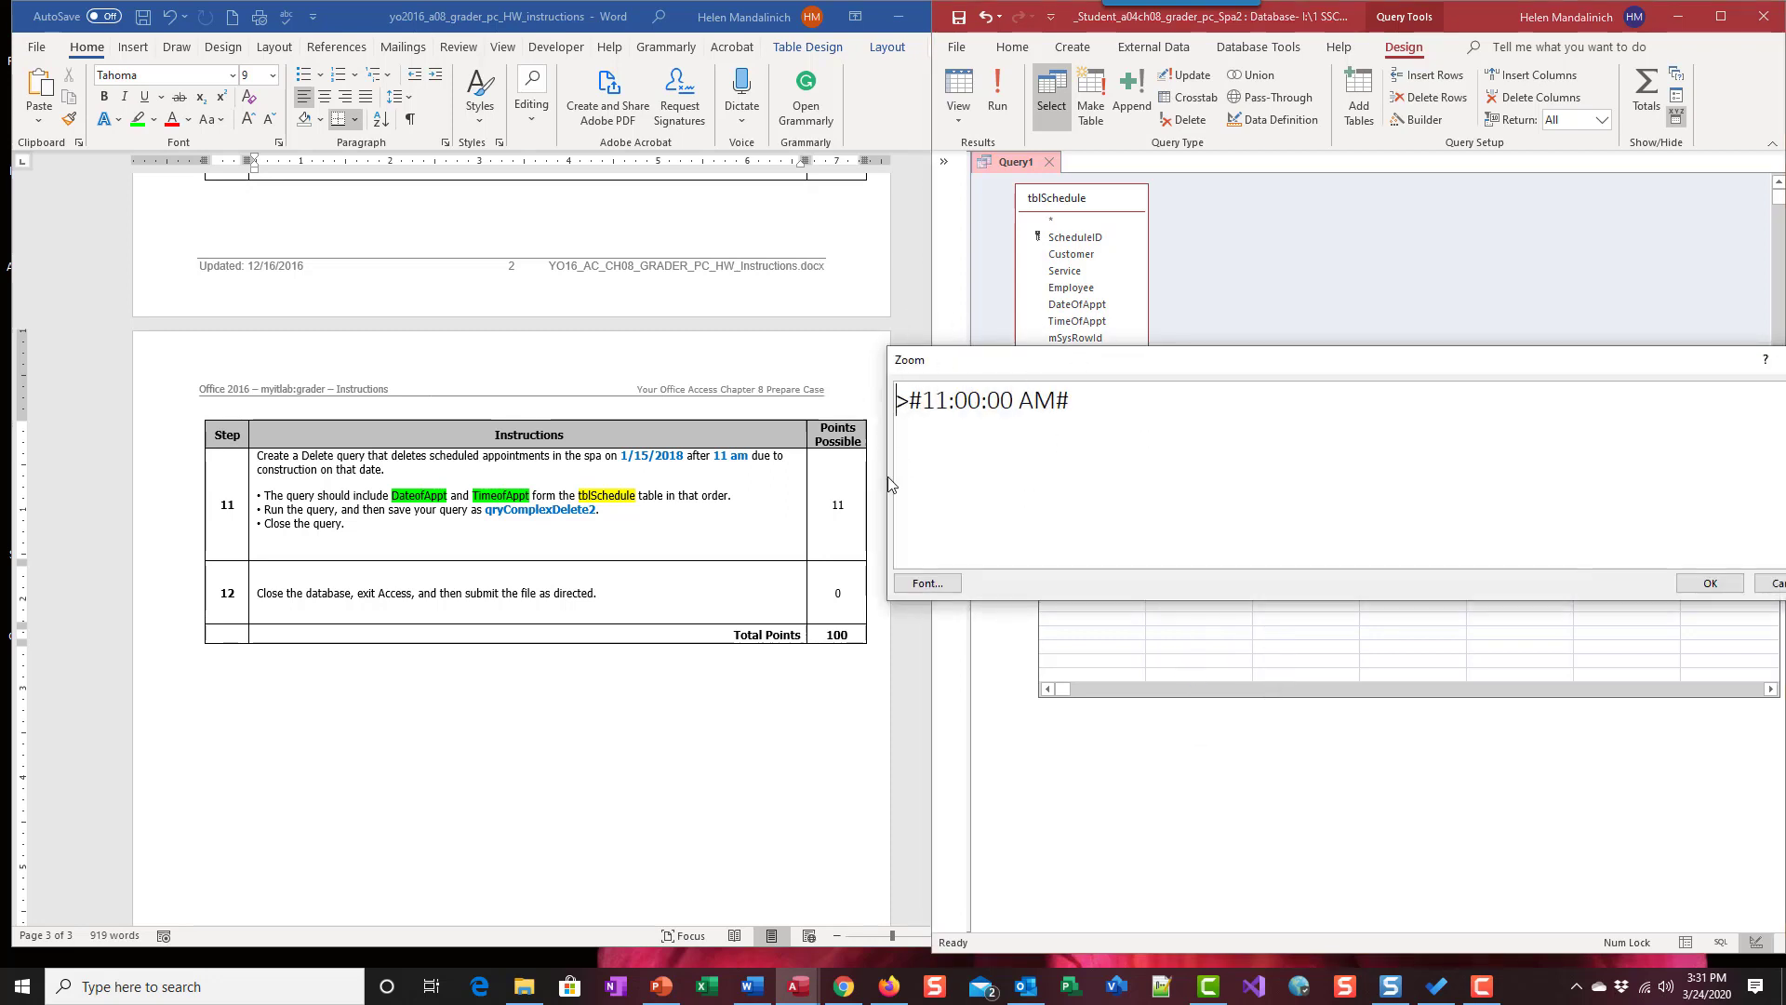
click(1710, 583)
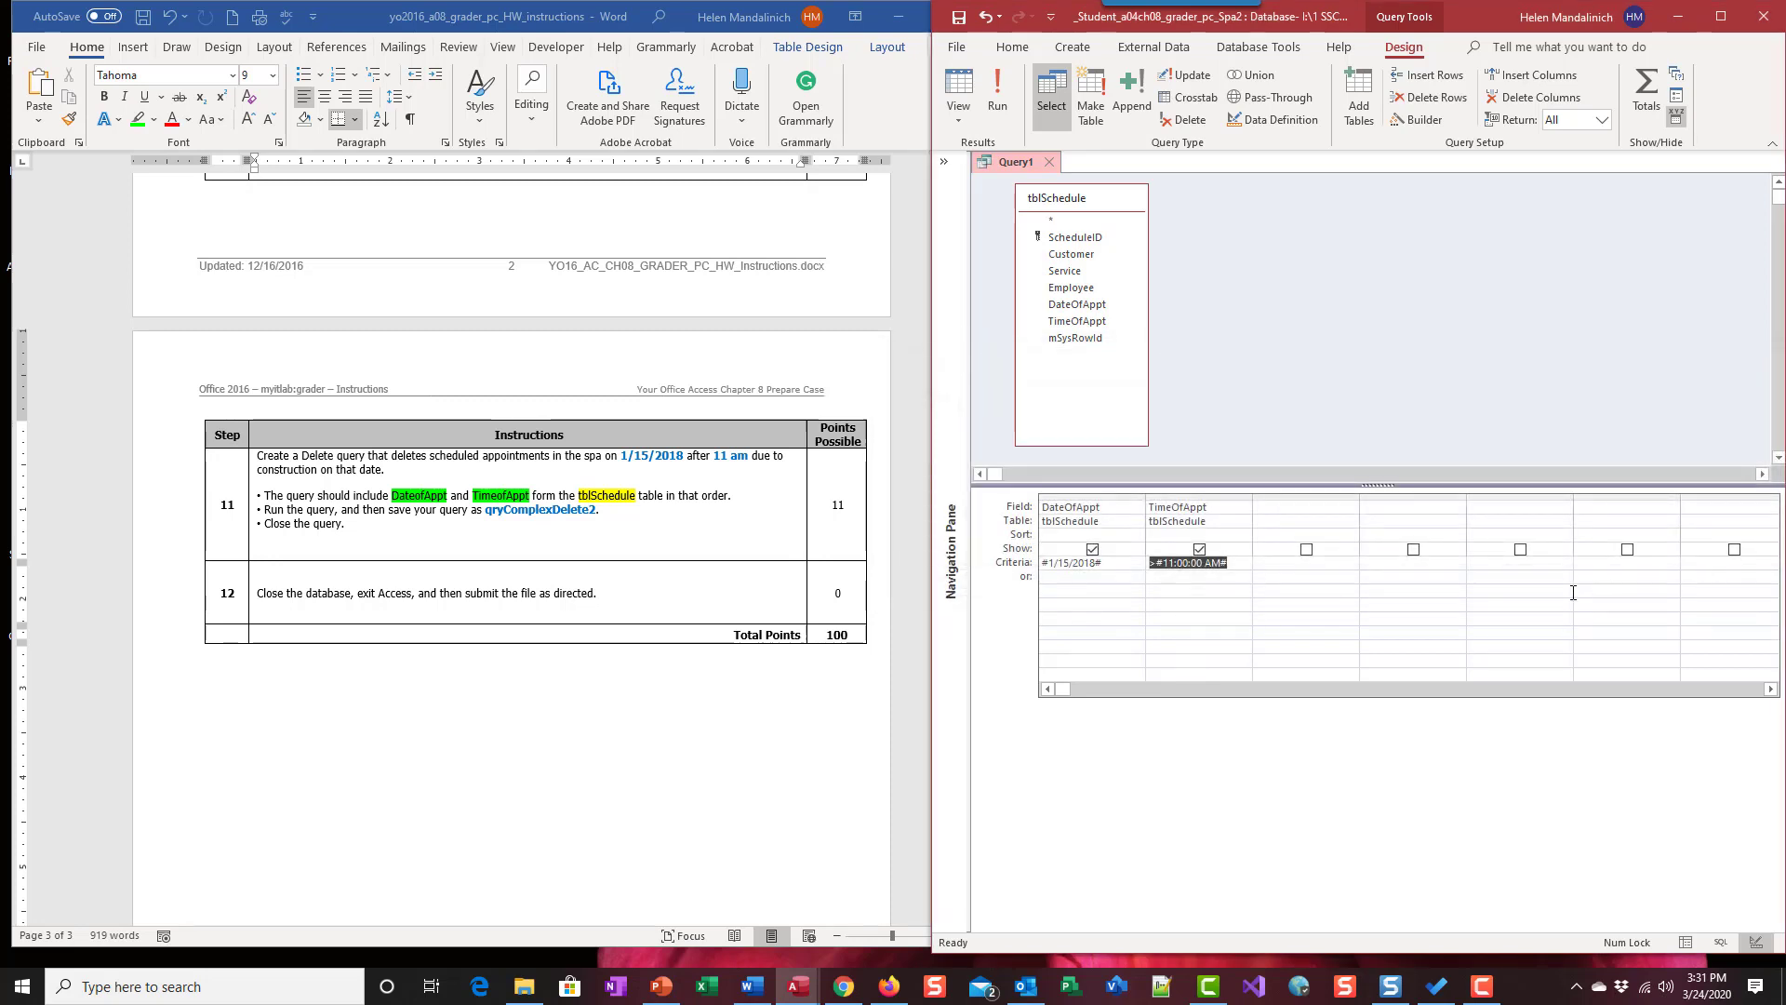
click(959, 89)
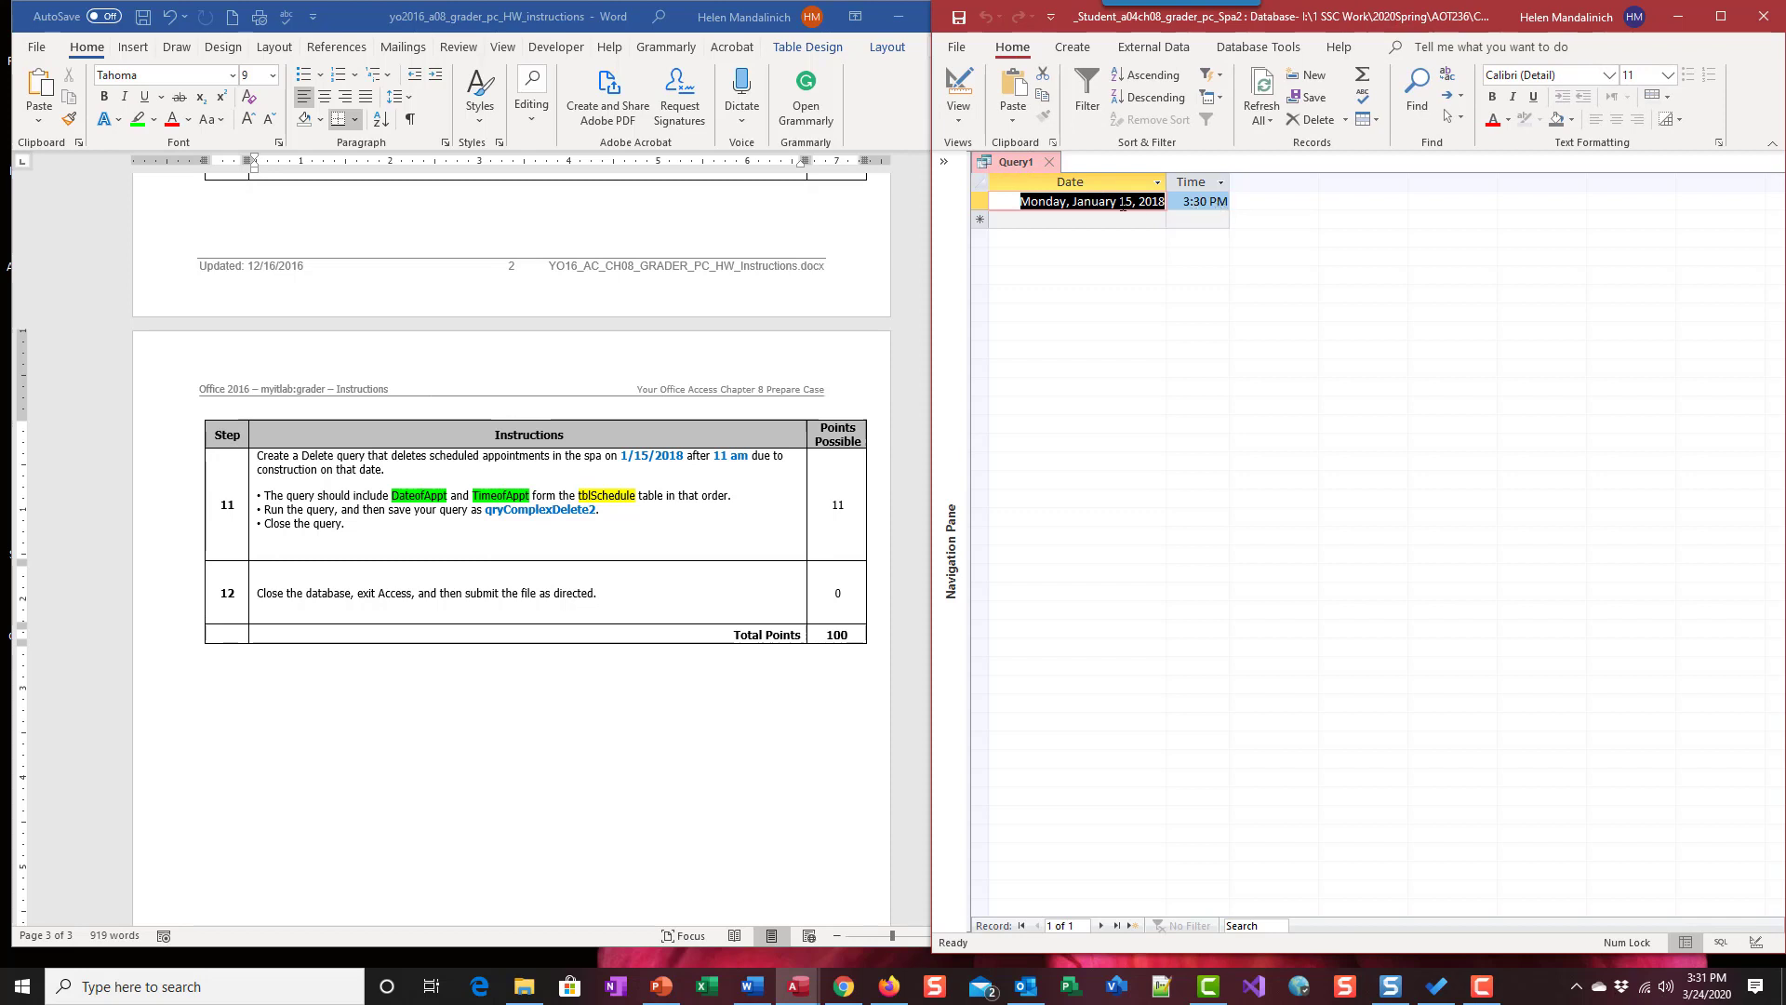
click(959, 88)
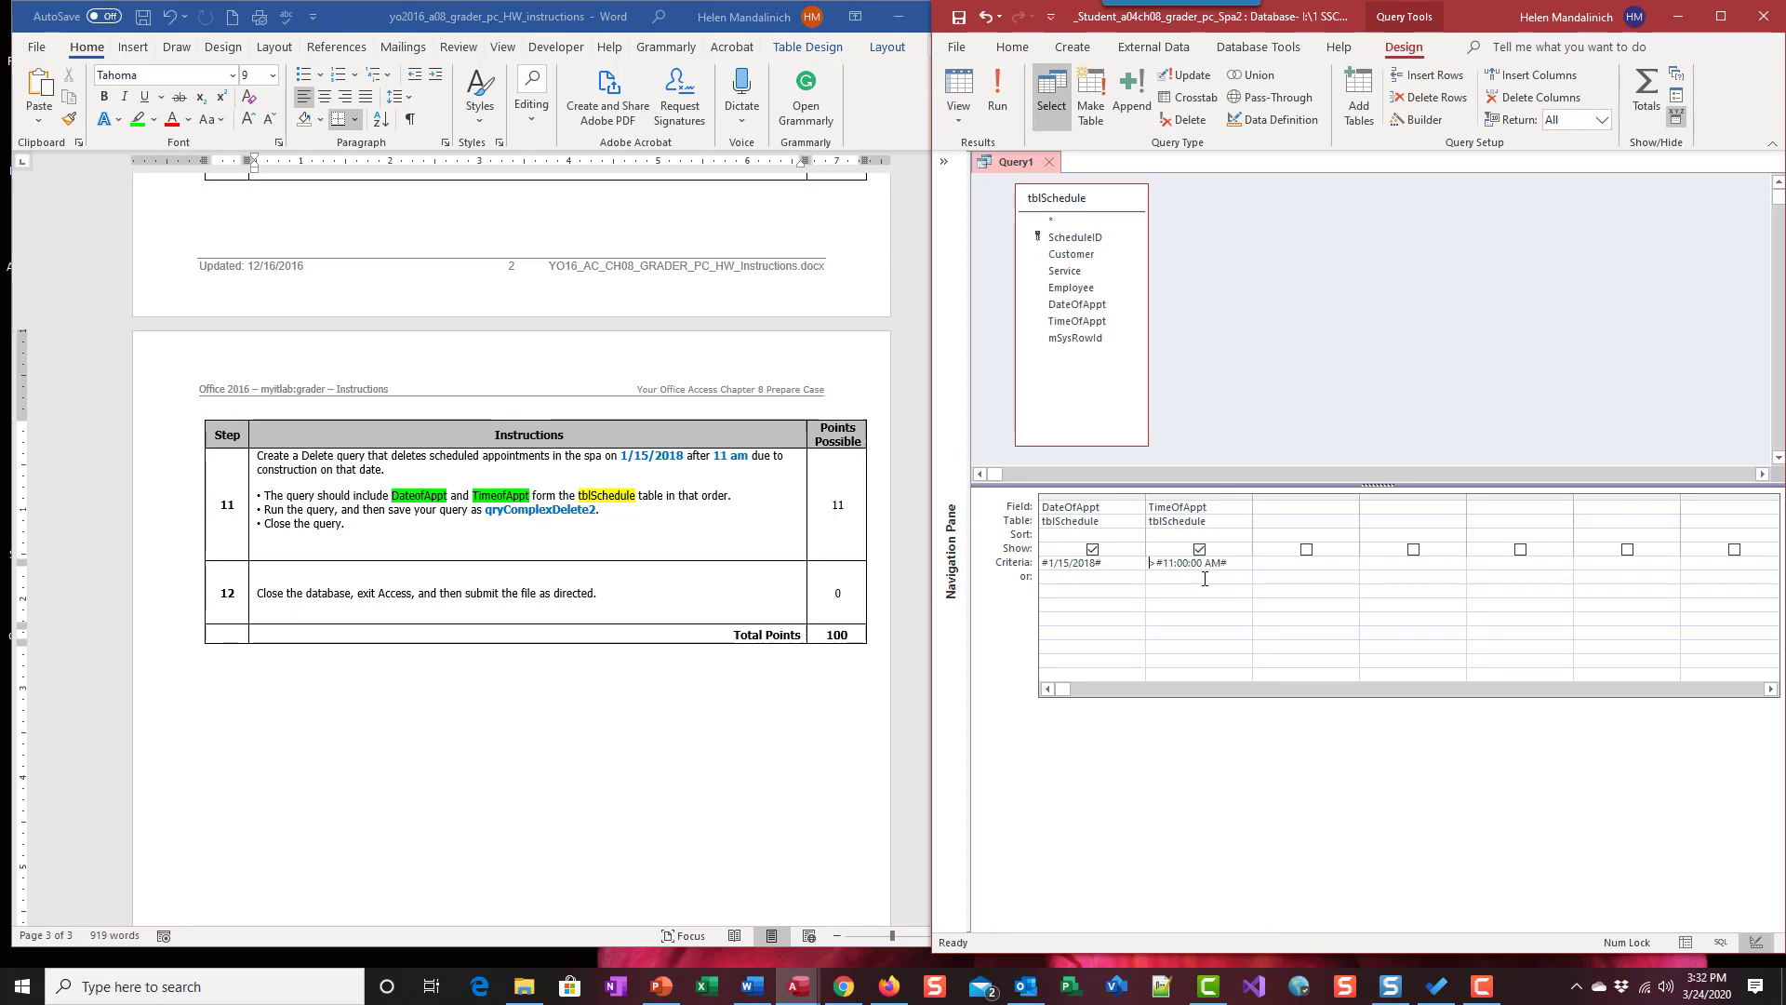
click(997, 89)
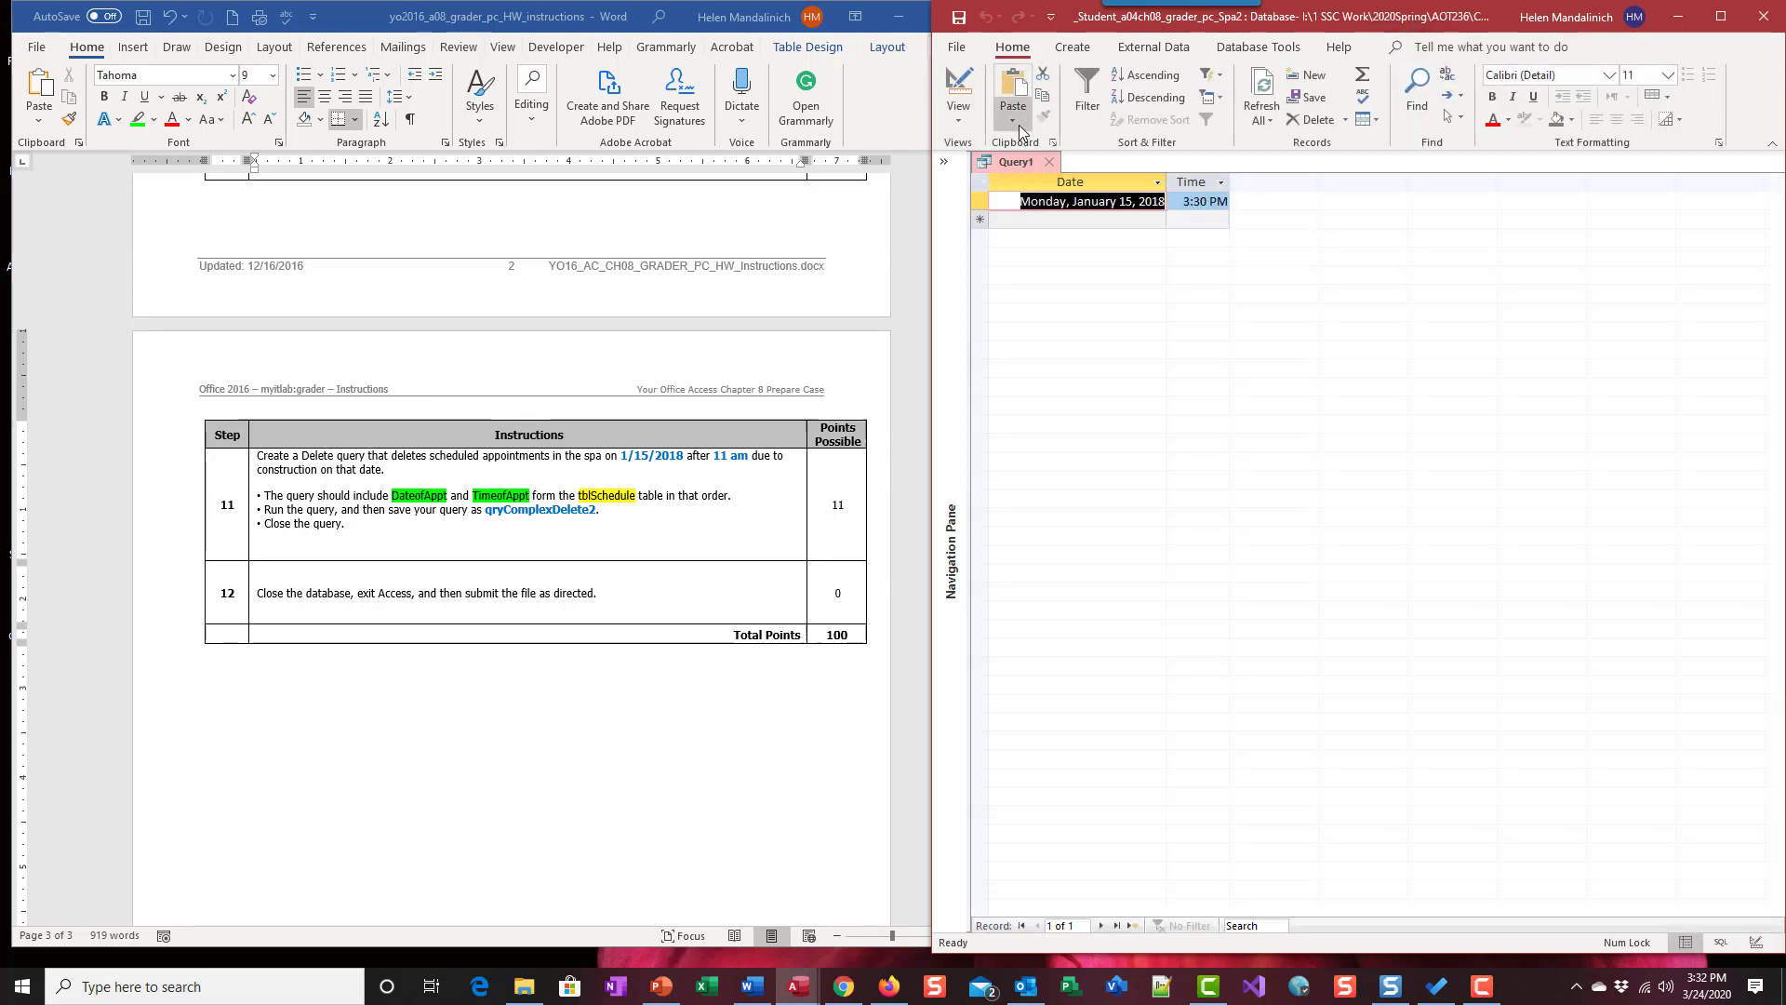
click(958, 88)
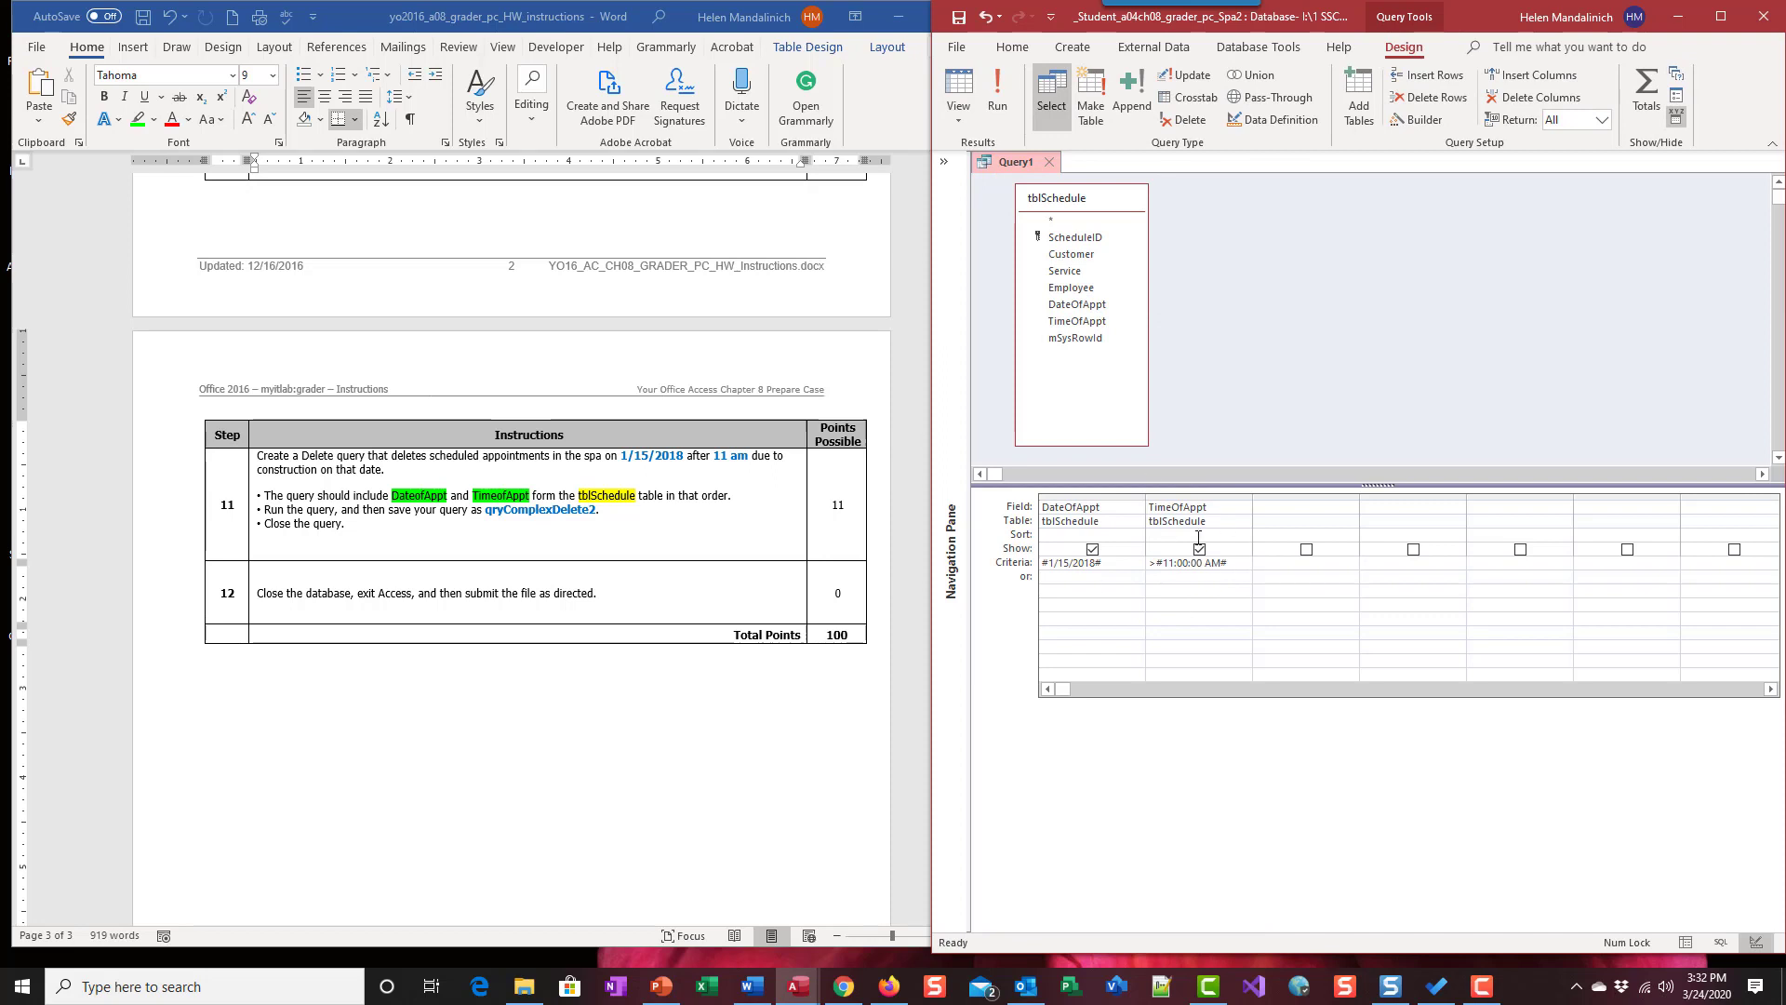
- Convert the query to a Delete query and run it, accepting the deletion of the selected appointments
click(1176, 123)
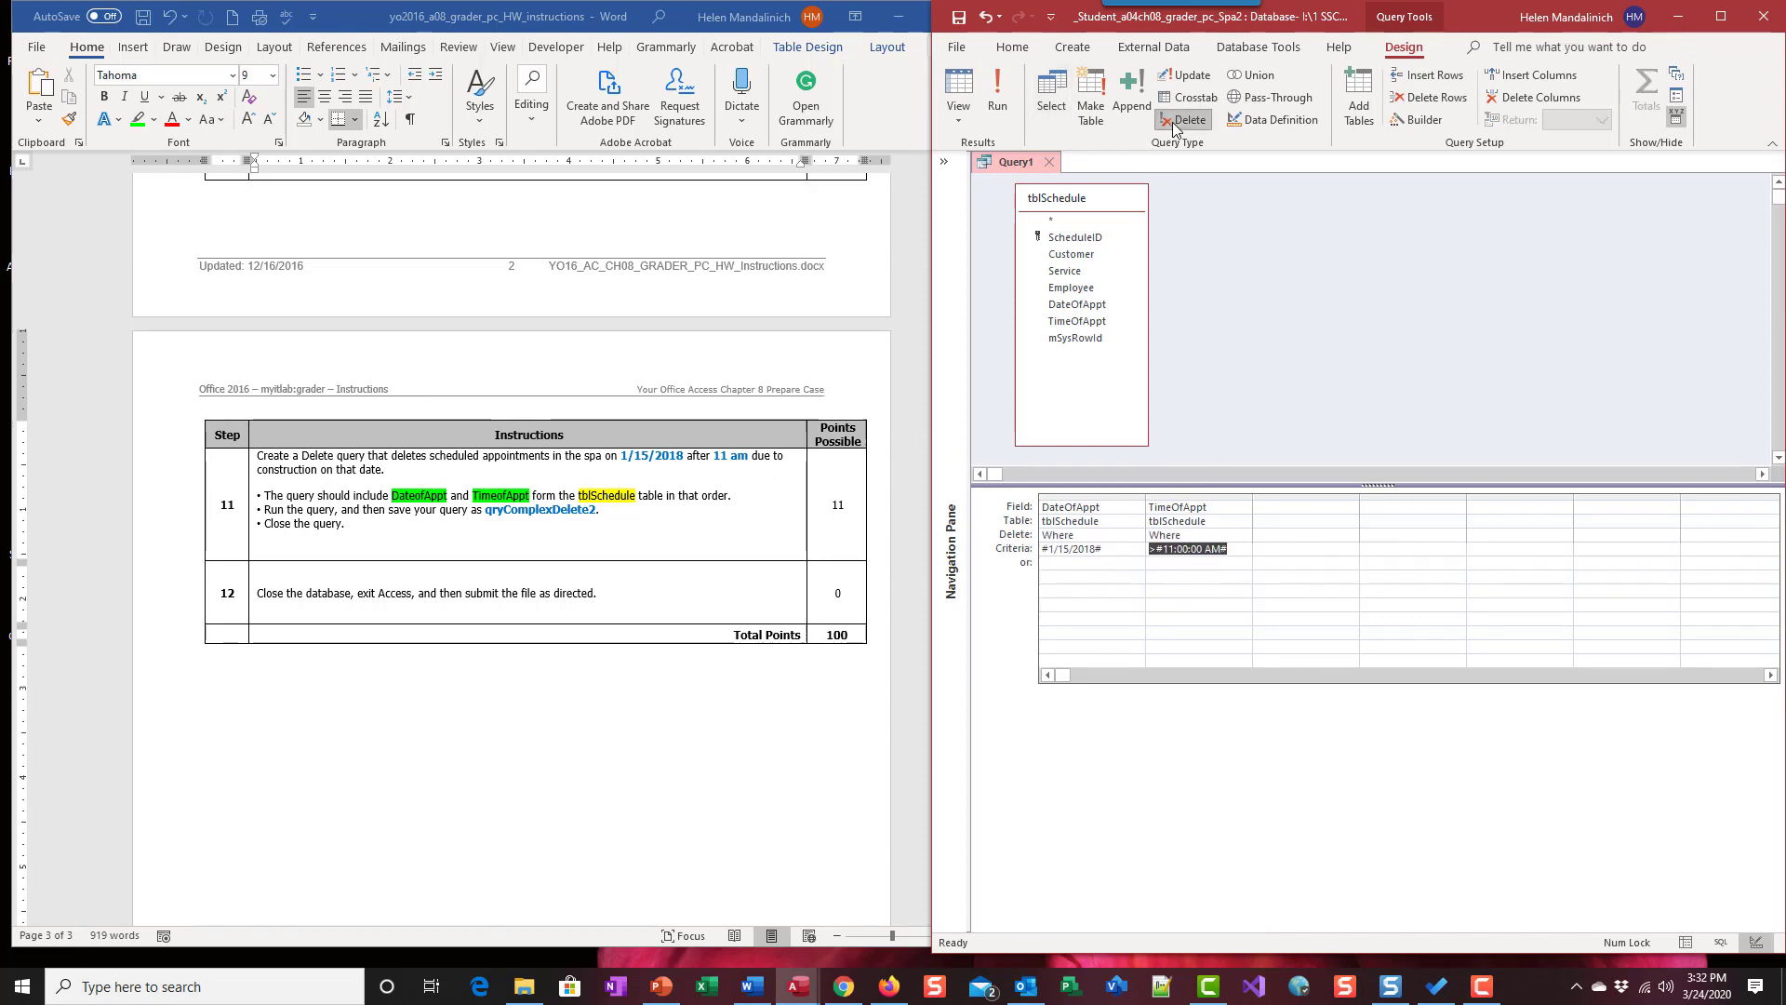
click(997, 82)
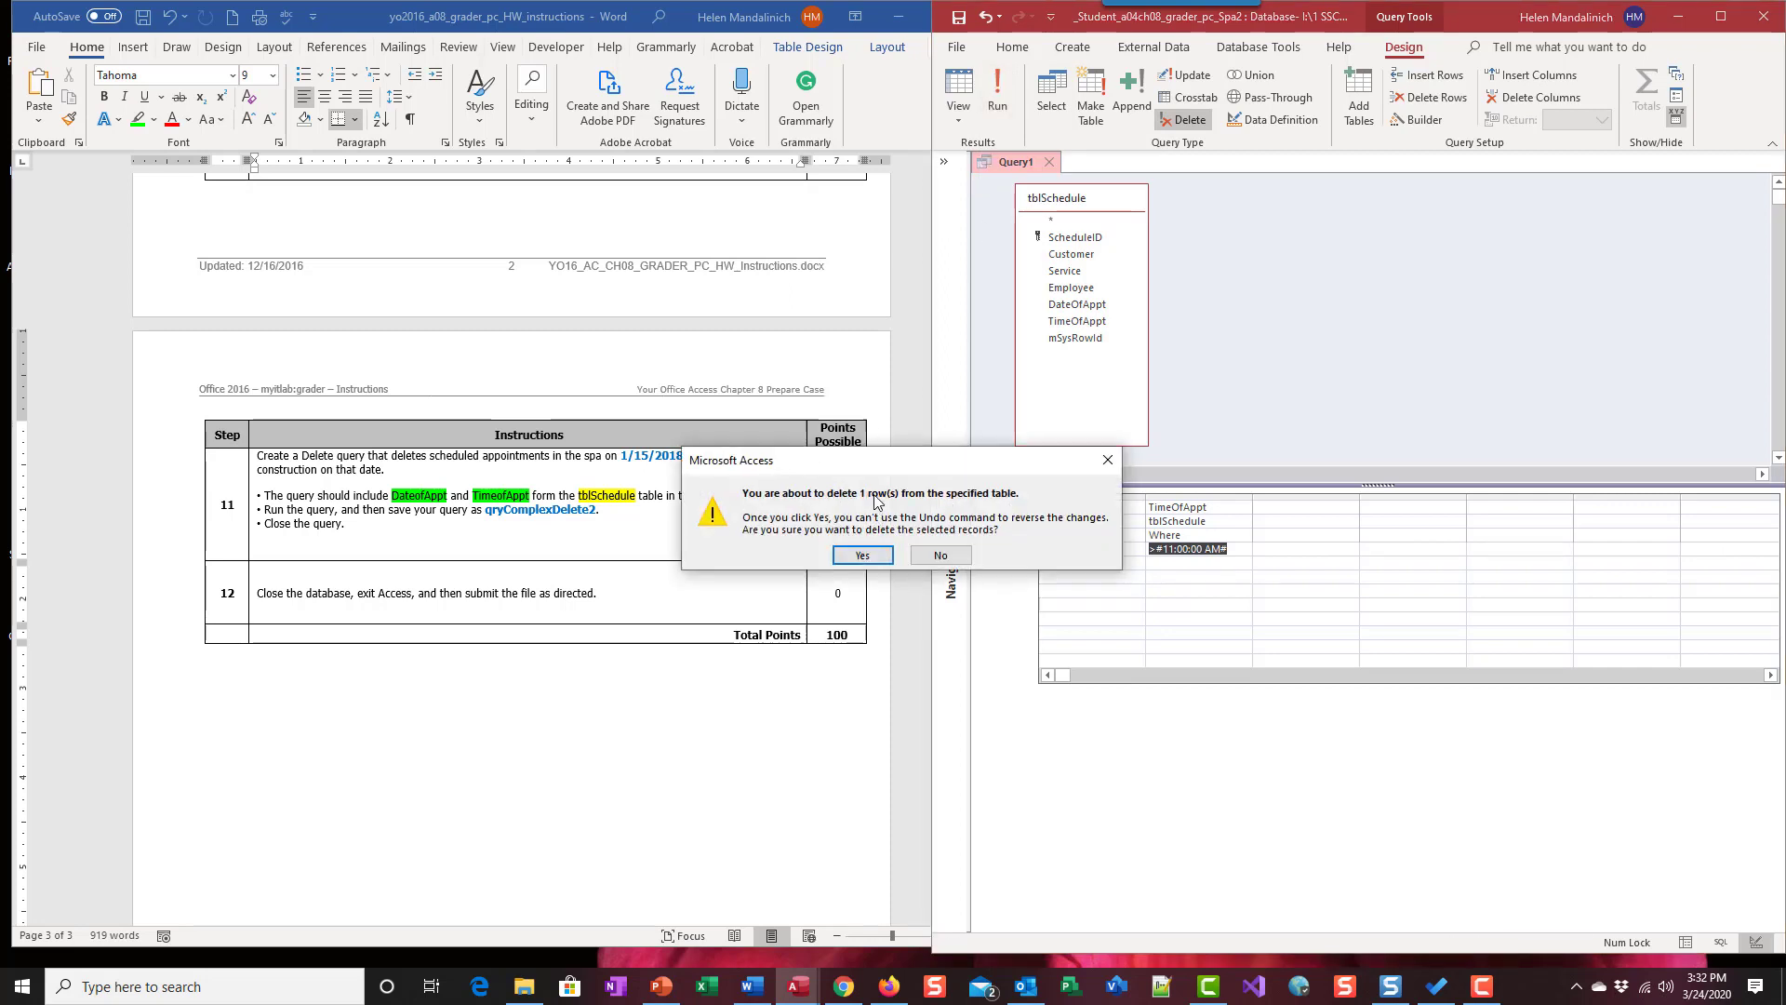
click(861, 555)
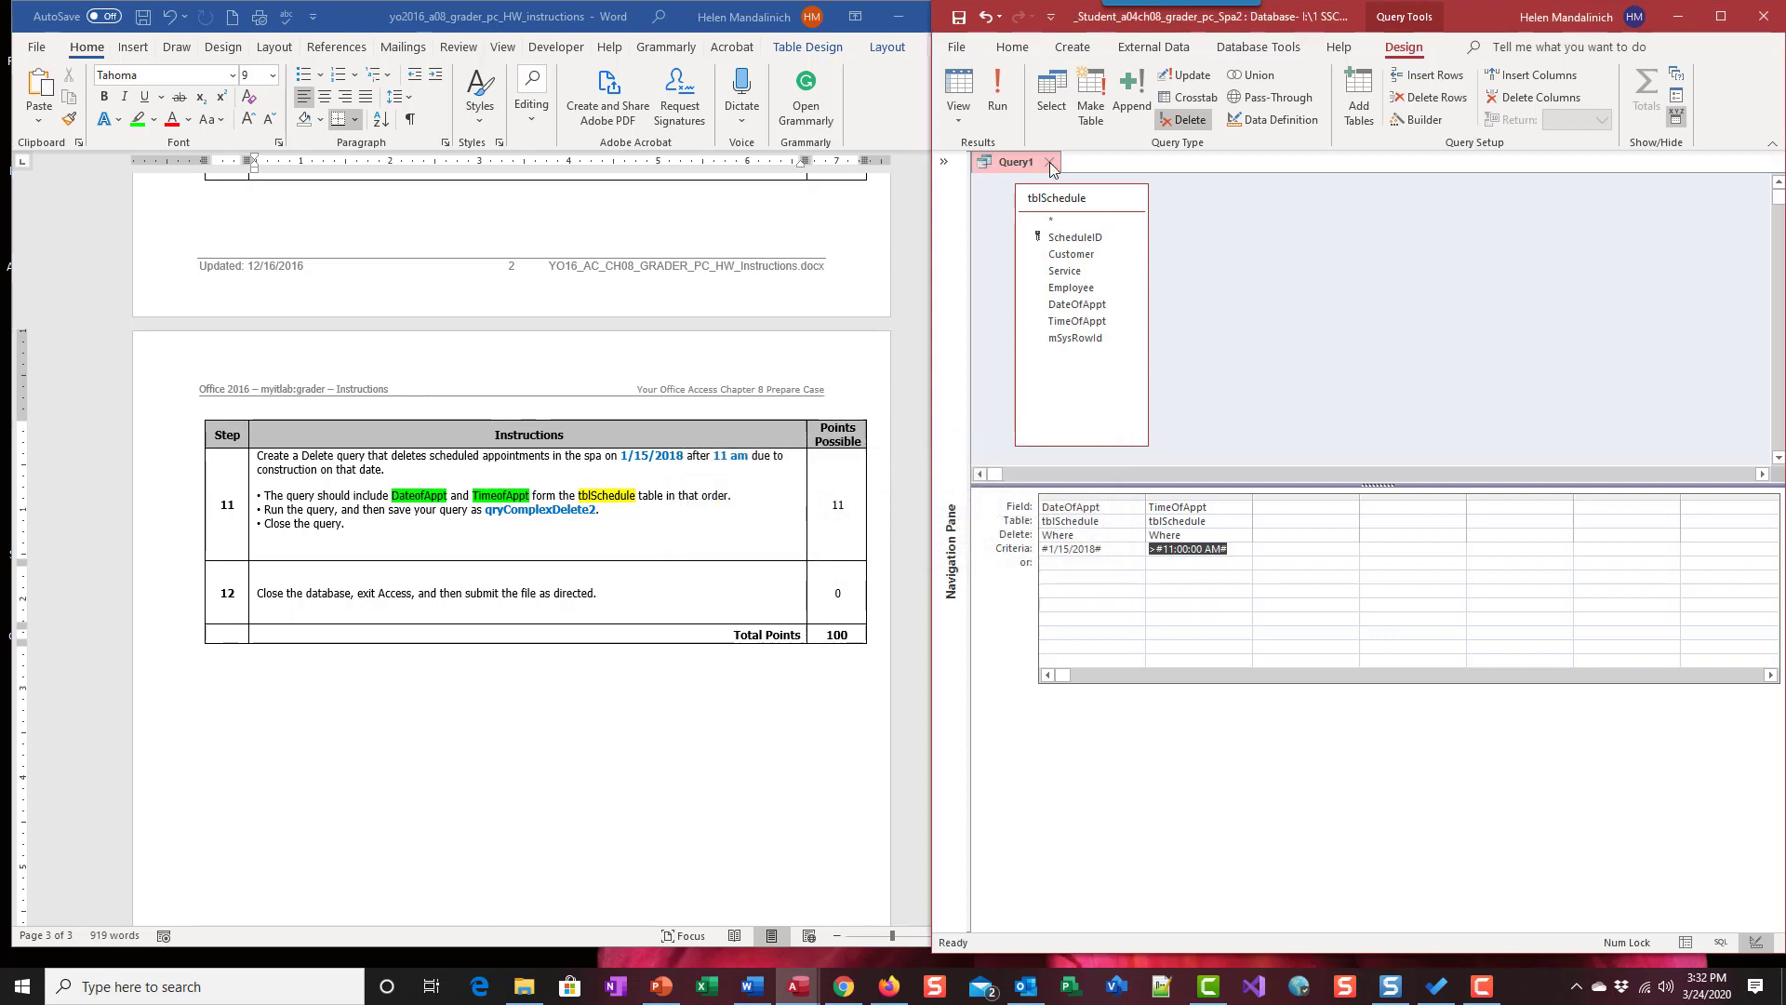
- Save the Delete query as qryComplexDelete2 and close it
click(958, 17)
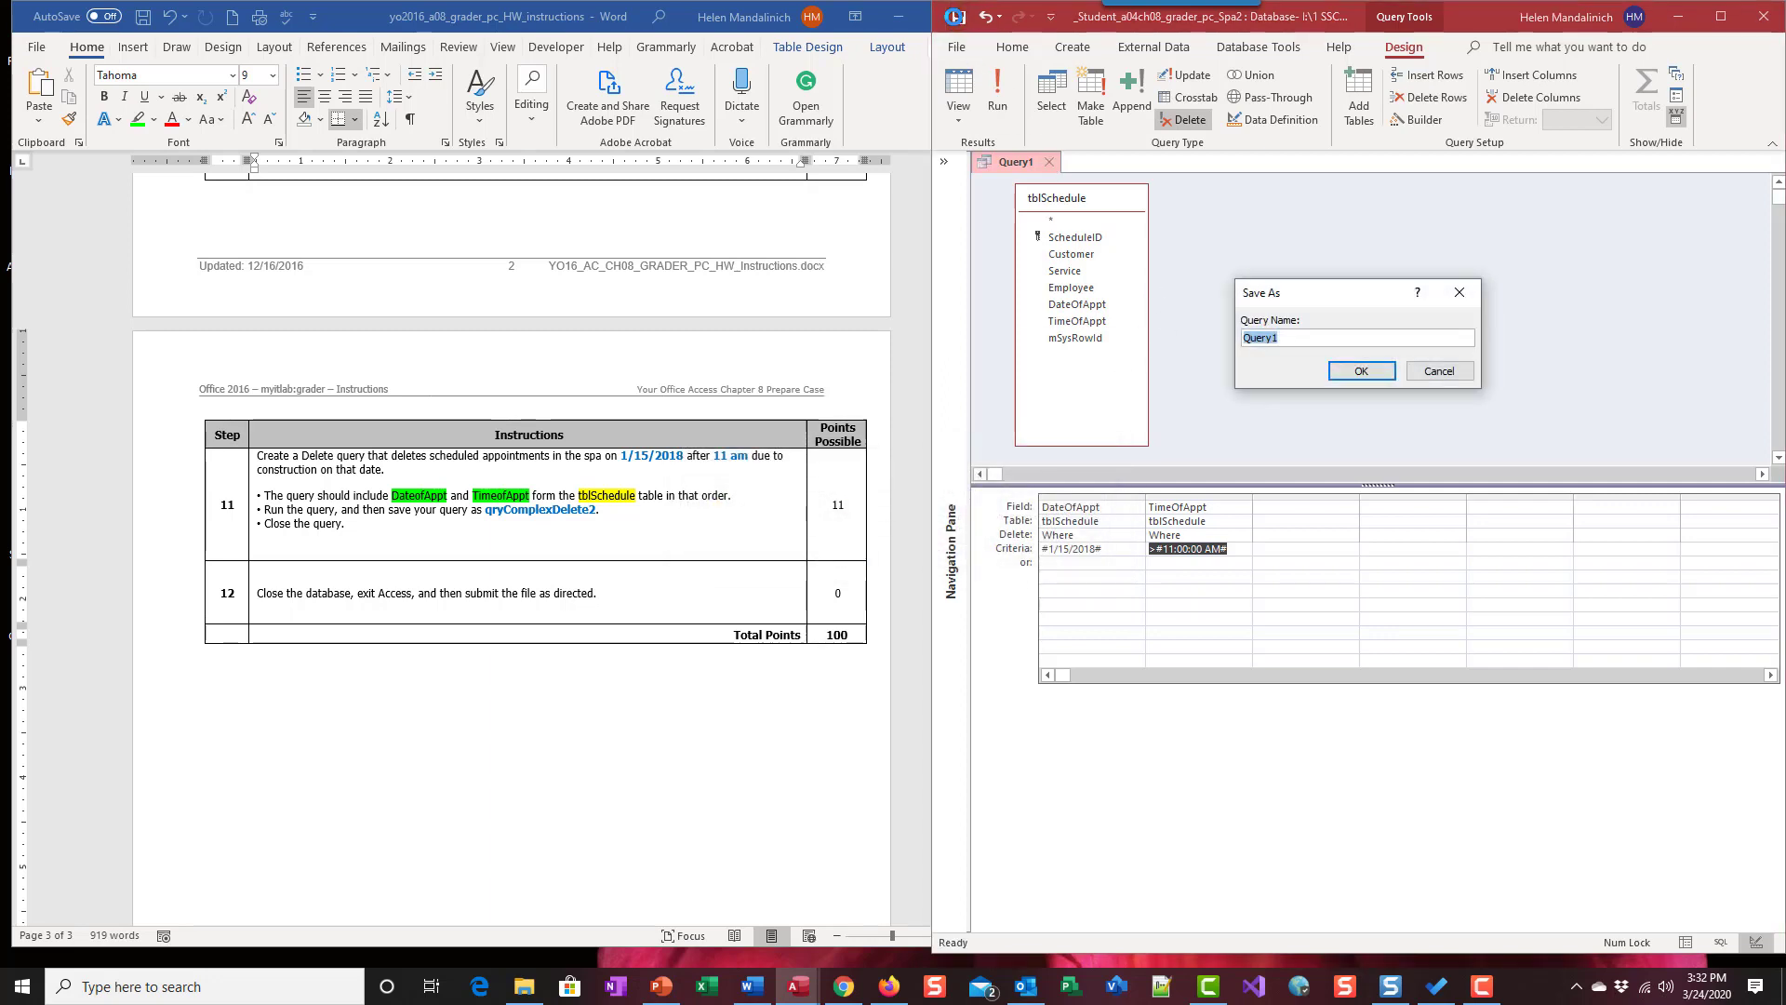
text(qryComplexDelete2)
key(Return)
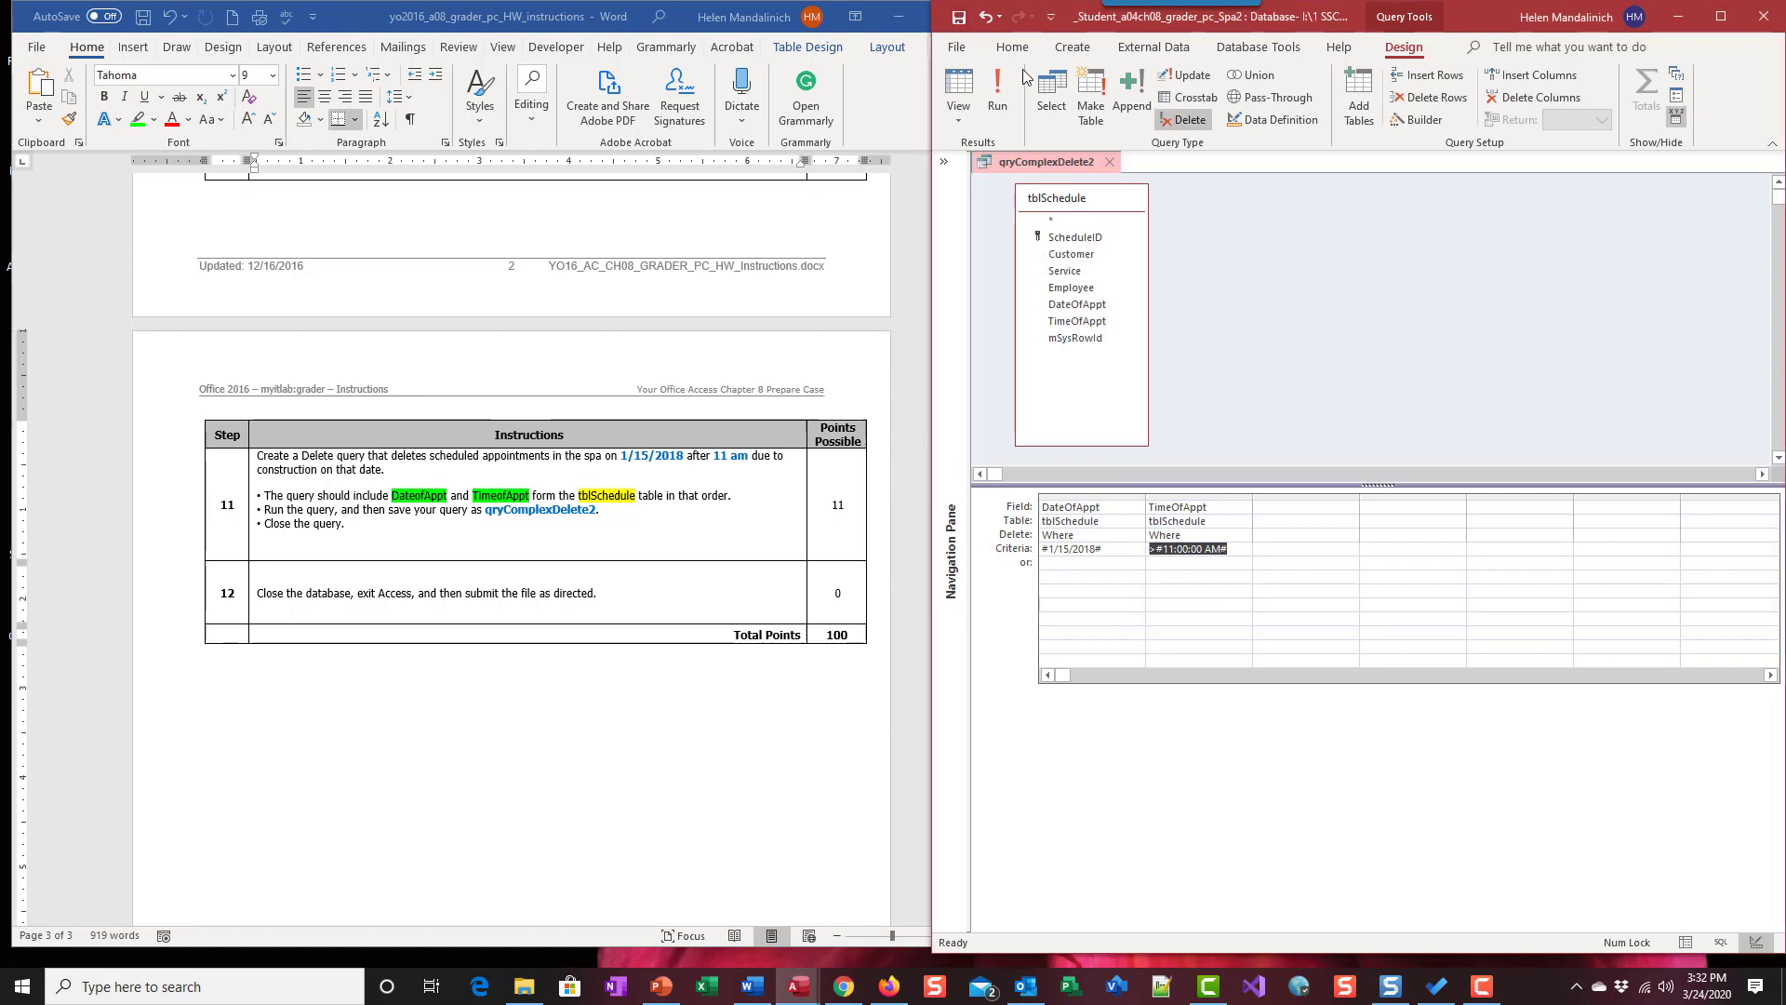
click(1109, 162)
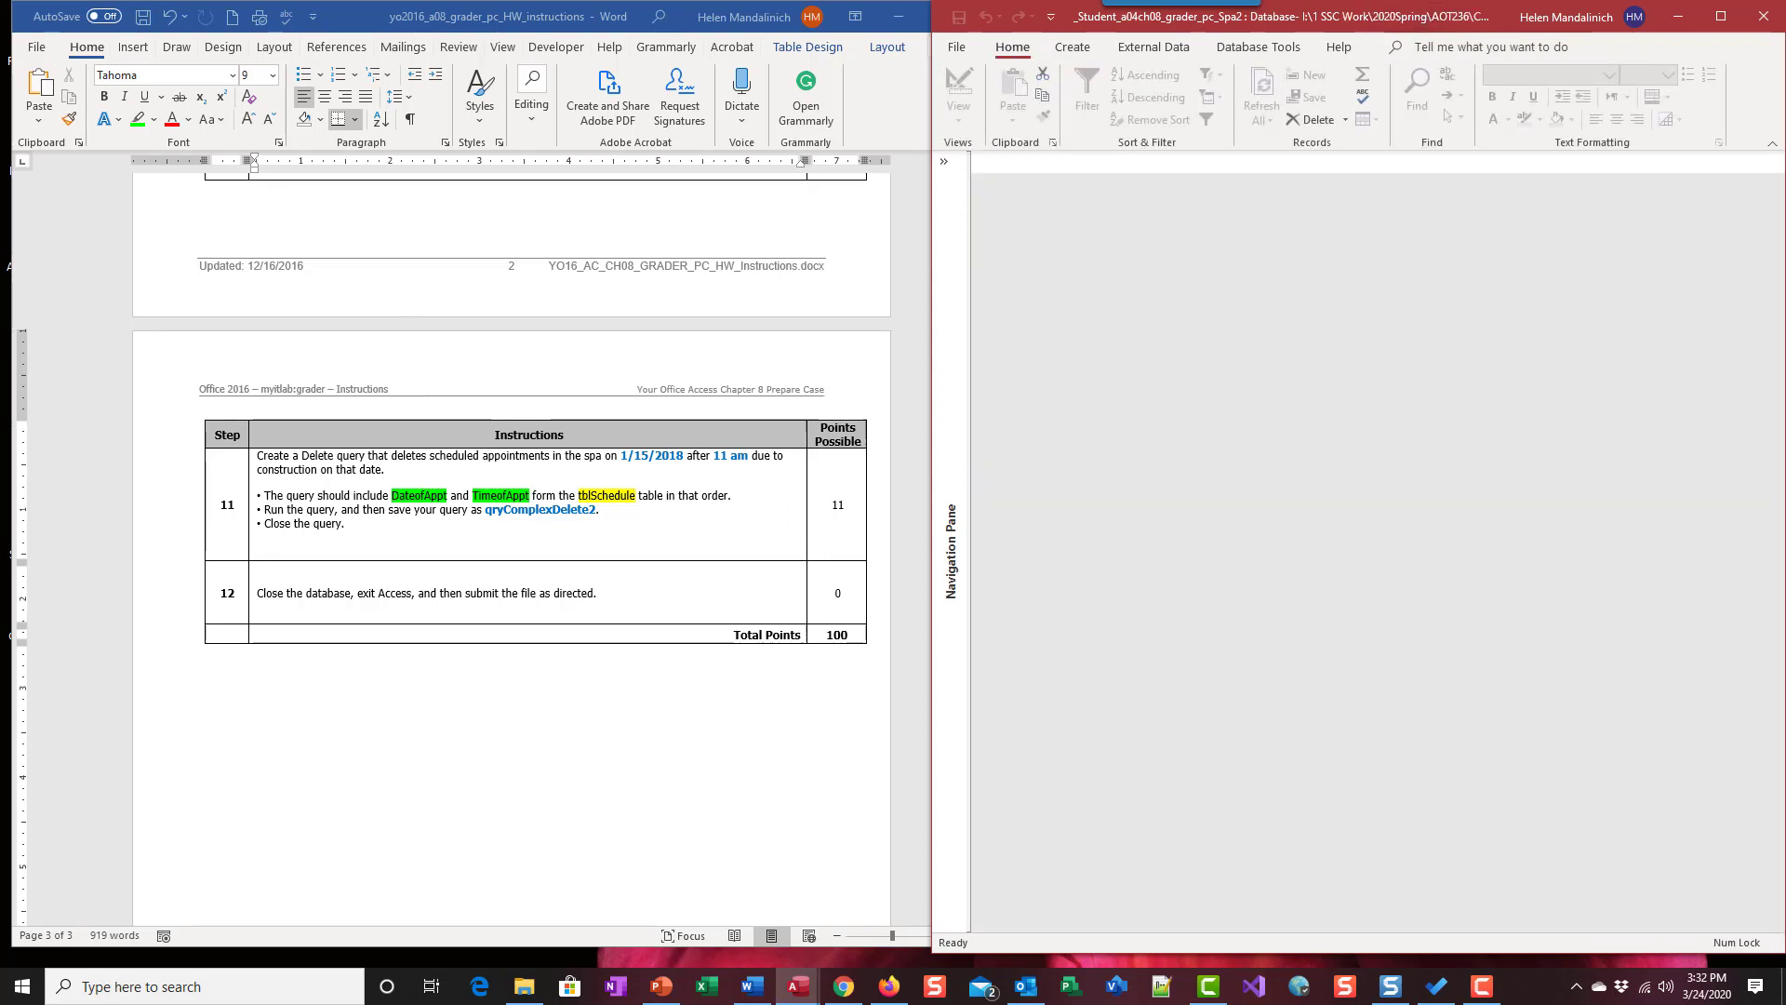
- Strike through the whole step 11 row's number and instructions in Word, and switch back to Access
drag(383, 529, 215, 471)
click(187, 96)
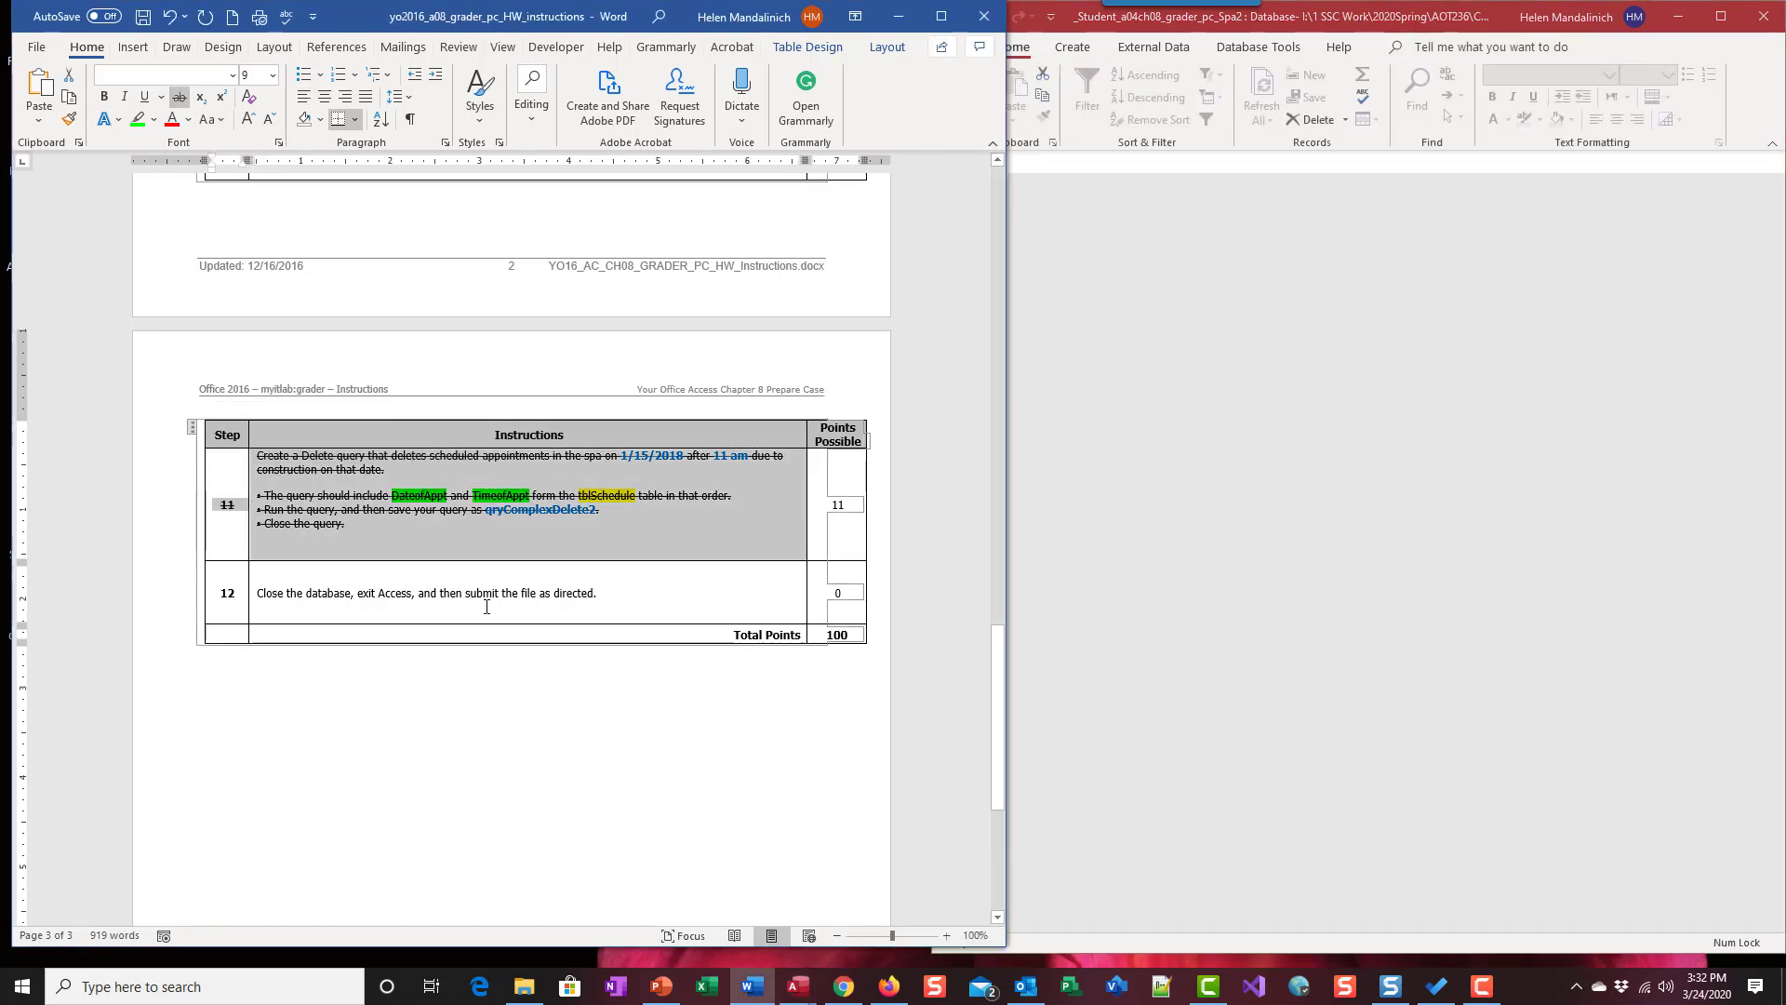
click(1041, 202)
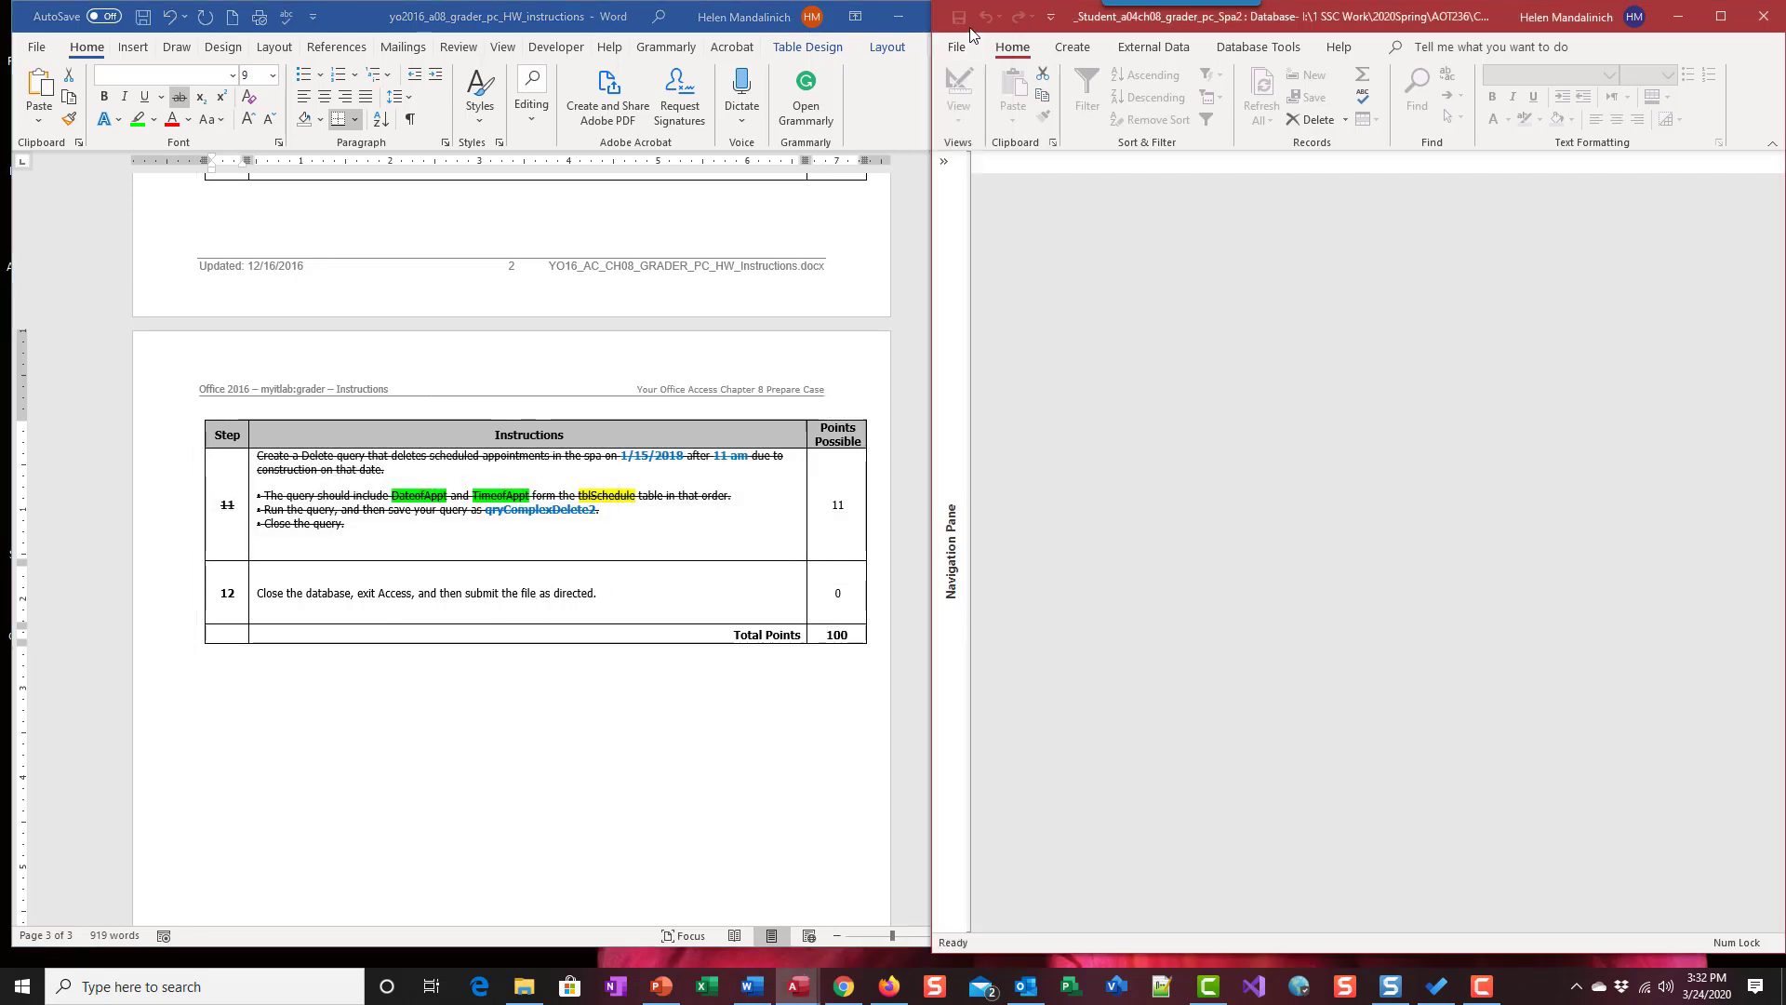